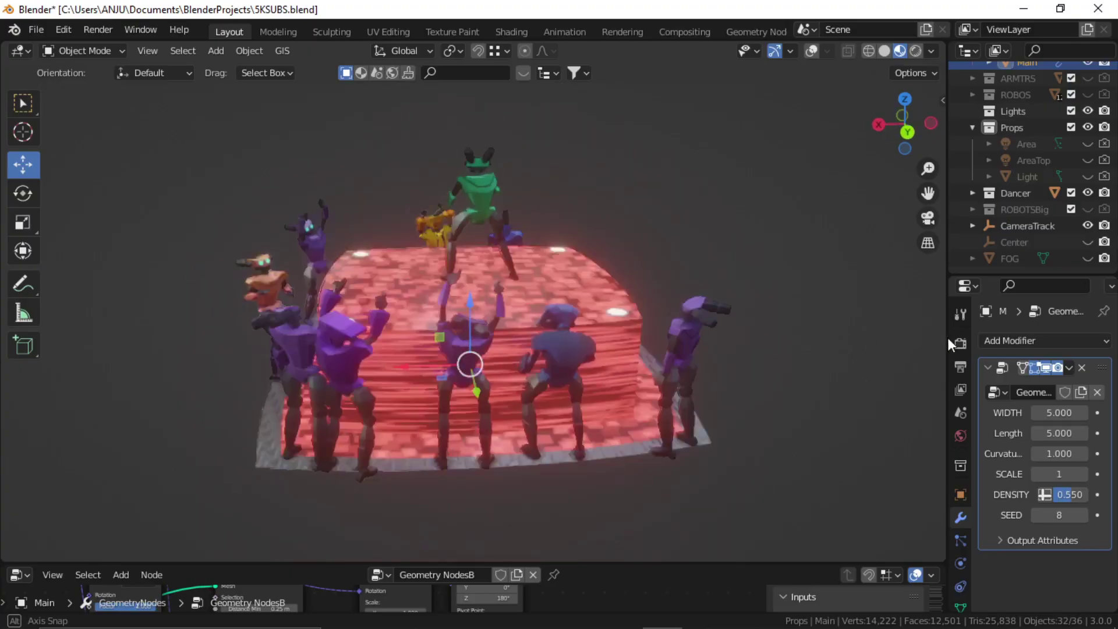
# Set the Main object's Geometry Nodes width to 10.99 and length to 10.36.
pyautogui.moveTo(938, 345); pyautogui.dragTo(299, 357, button='middle')
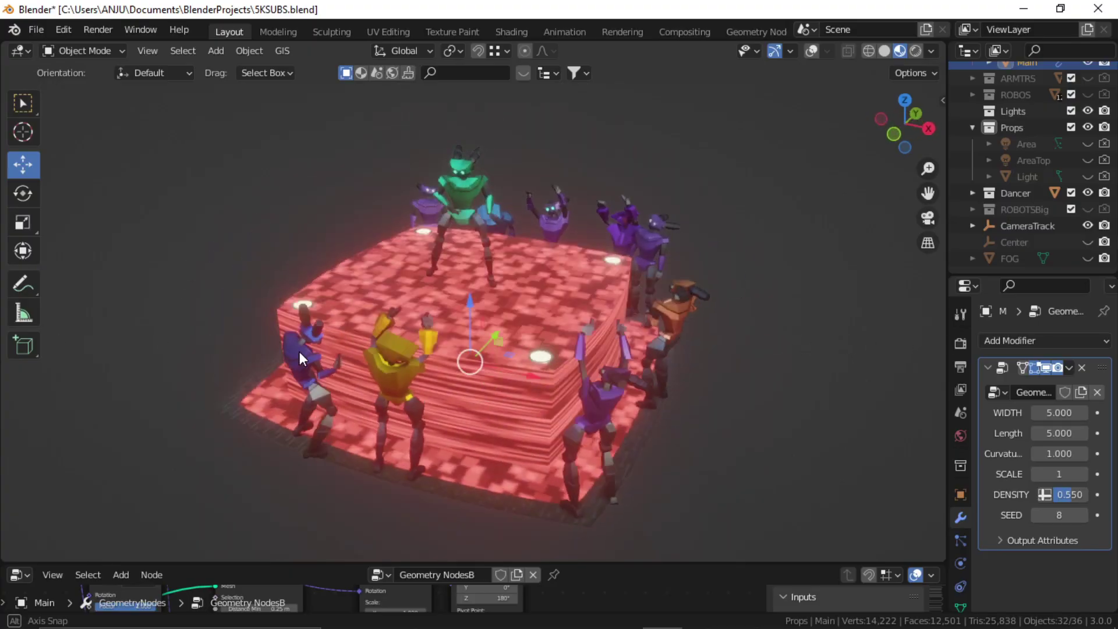
pyautogui.moveTo(1059, 412); pyautogui.dragTo(1076, 431)
pyautogui.scroll(-3, 453, 380)
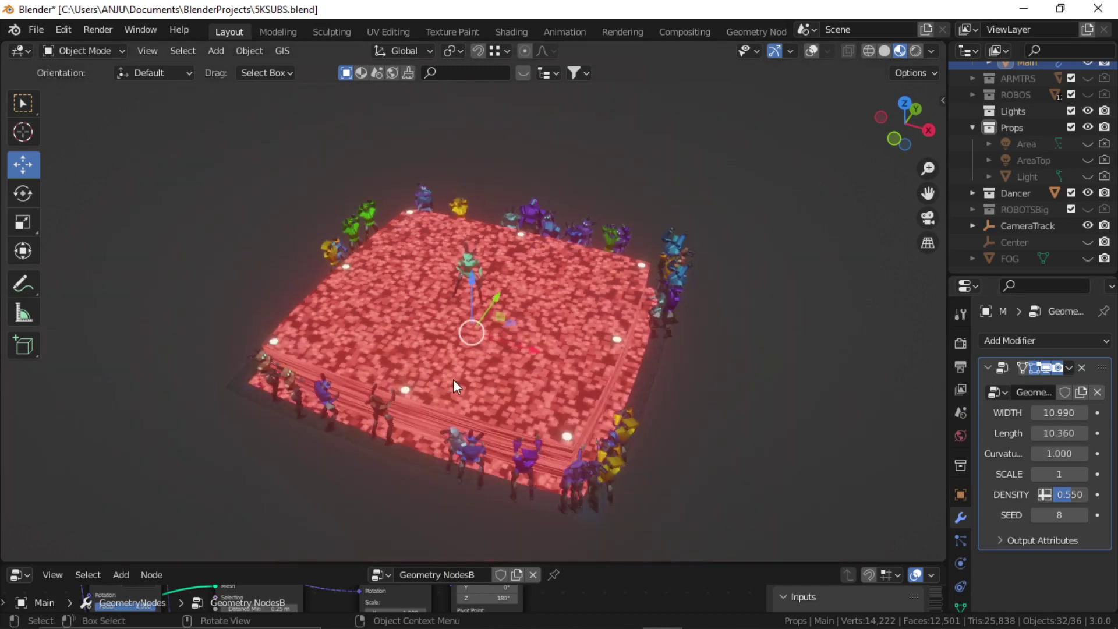
# Raise the stage's curvature to 8.84 and inspect its shape from above and from the side.
pyautogui.moveTo(453, 379); pyautogui.dragTo(534, 334, button='middle')
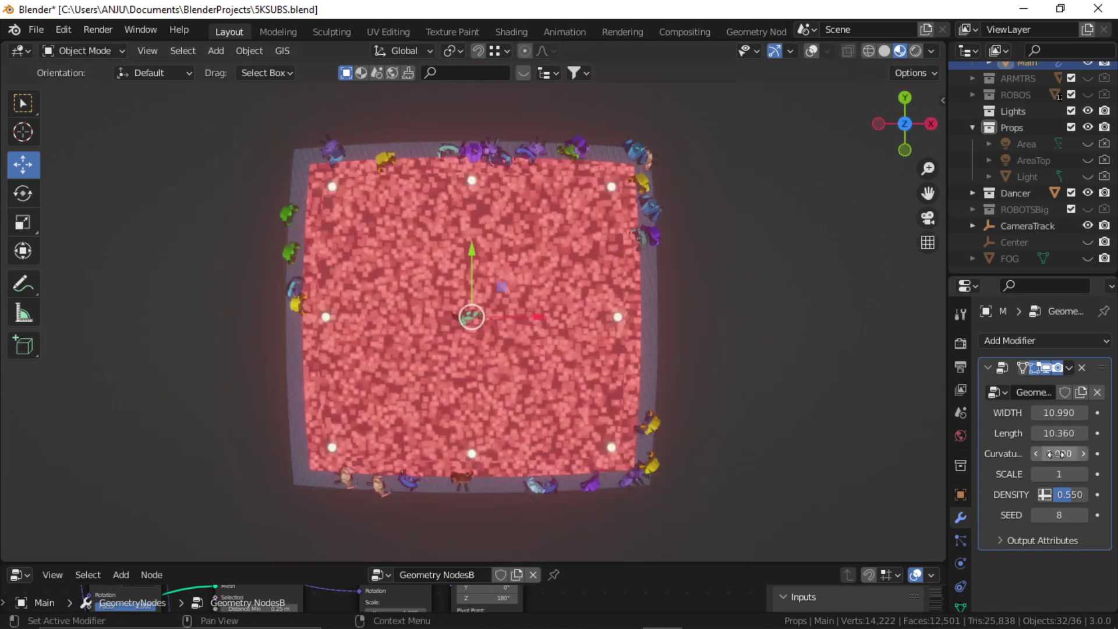
pyautogui.moveTo(1057, 453); pyautogui.dragTo(1106, 454)
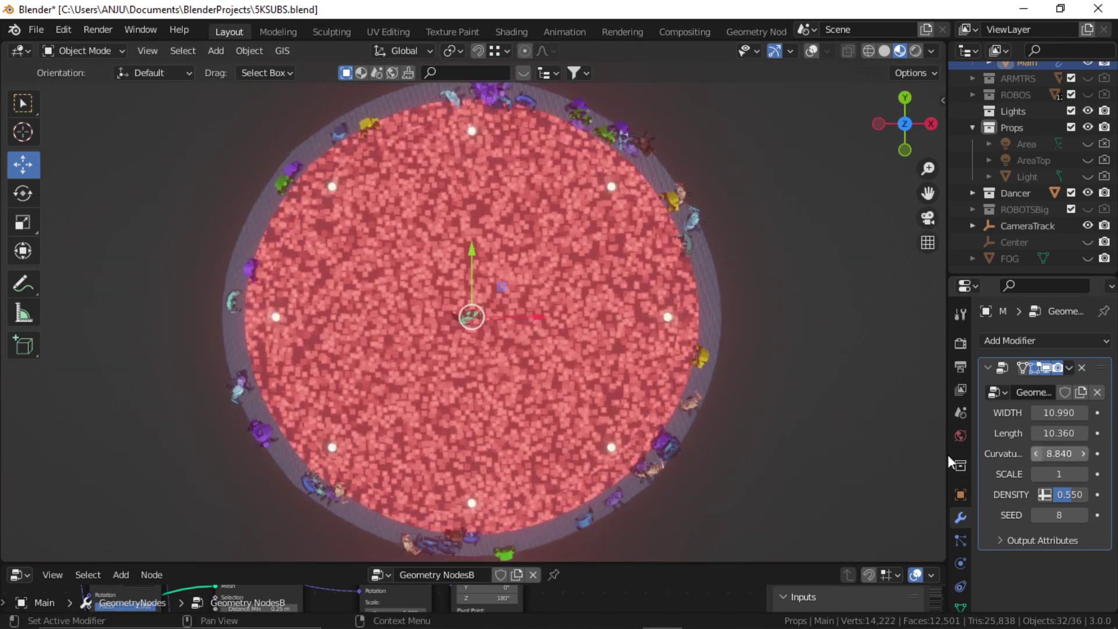
pyautogui.moveTo(932, 449); pyautogui.dragTo(876, 387, button='middle')
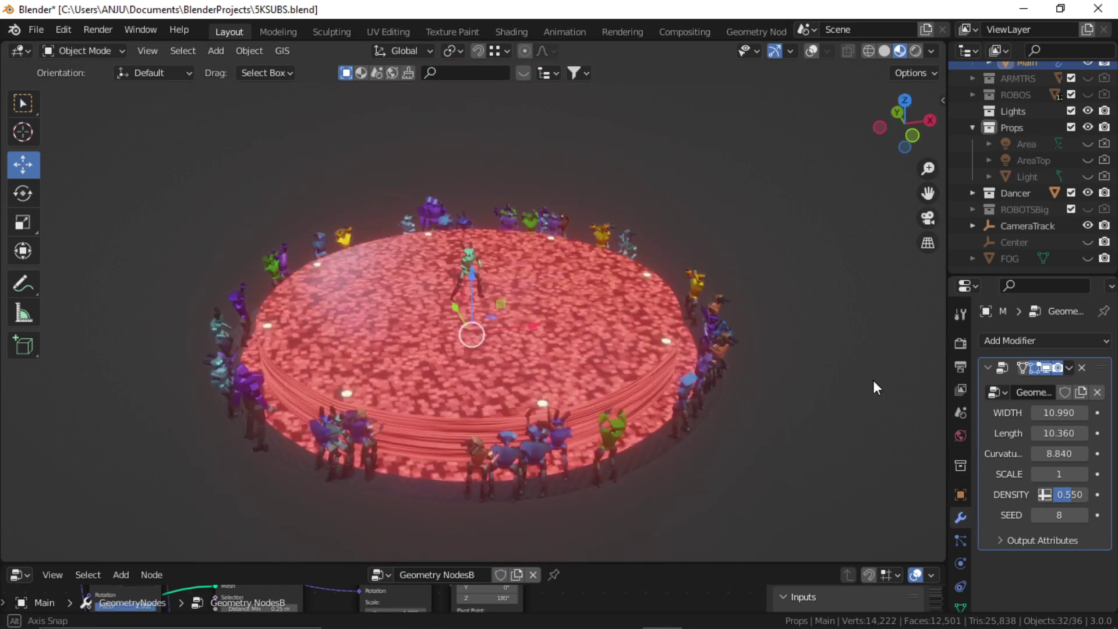
# Set the stage's width and length to 5 and lower its curvature to 3.97.
pyautogui.click(1064, 413)
pyautogui.write('5')
pyautogui.press('Tab')
pyautogui.write('5')
pyautogui.press('Return')
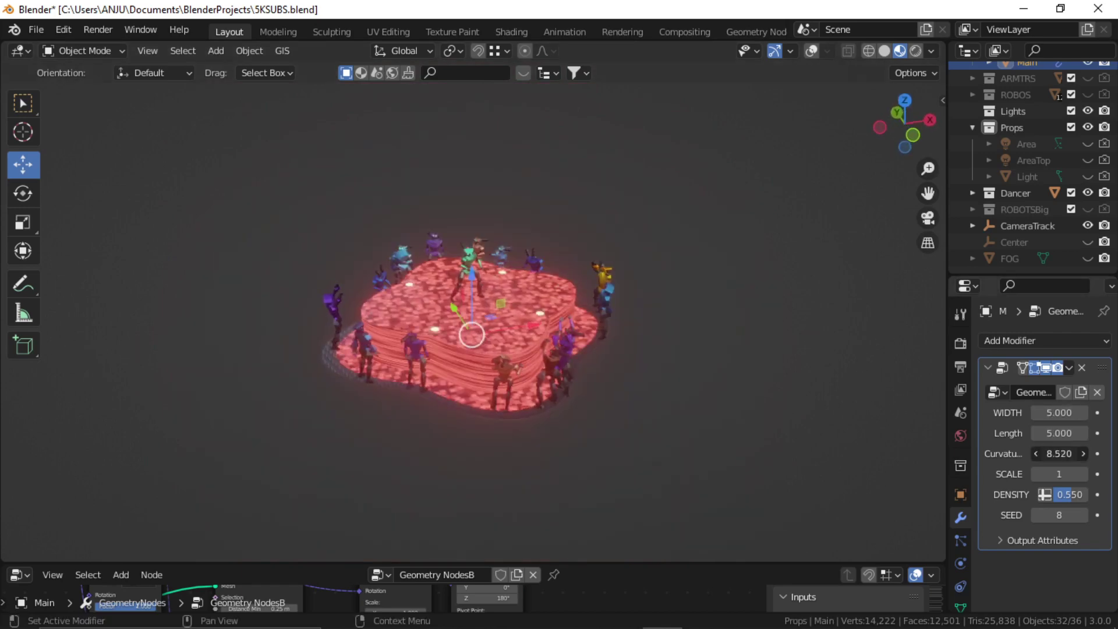
pyautogui.moveTo(1059, 454)
pyautogui.mouseDown()
pyautogui.moveTo(1024, 453)
pyautogui.moveTo(1034, 454)
pyautogui.mouseUp()
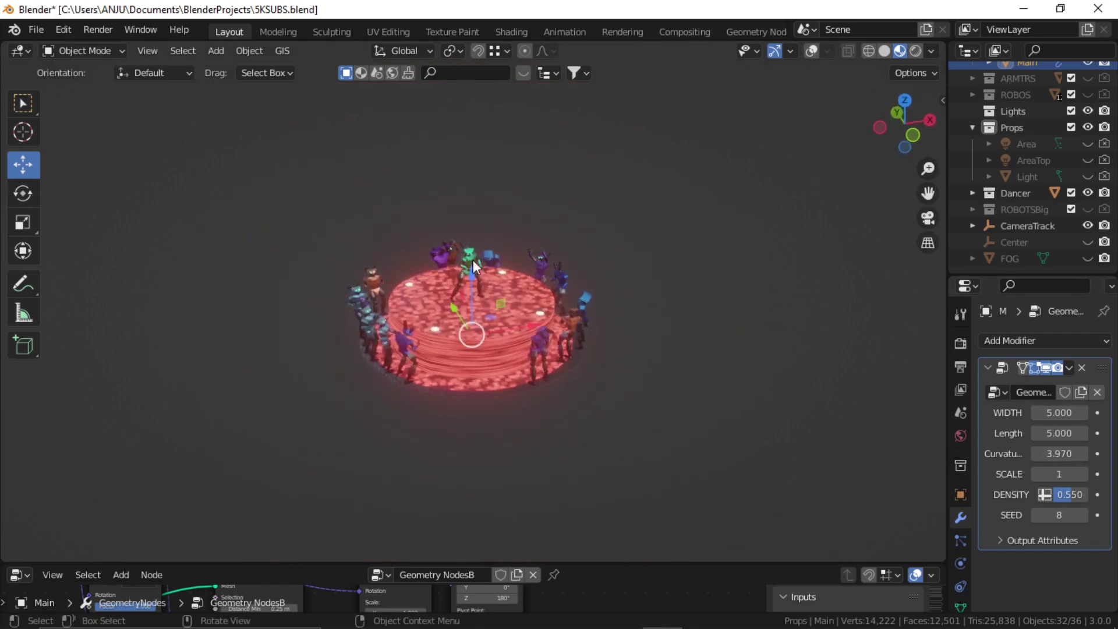
pyautogui.moveTo(473, 259); pyautogui.dragTo(495, 341, button='middle')
# Expand the crowd to a scale of 79 and enlarge the stage to 10.27 wide by 9.31 long.
pyautogui.moveTo(1066, 474); pyautogui.dragTo(1111, 474)
pyautogui.moveTo(599, 365)
pyautogui.mouseDown(button='middle')
pyautogui.moveTo(443, 335)
pyautogui.moveTo(37, 332)
pyautogui.moveTo(600, 347)
pyautogui.mouseUp(button='middle')
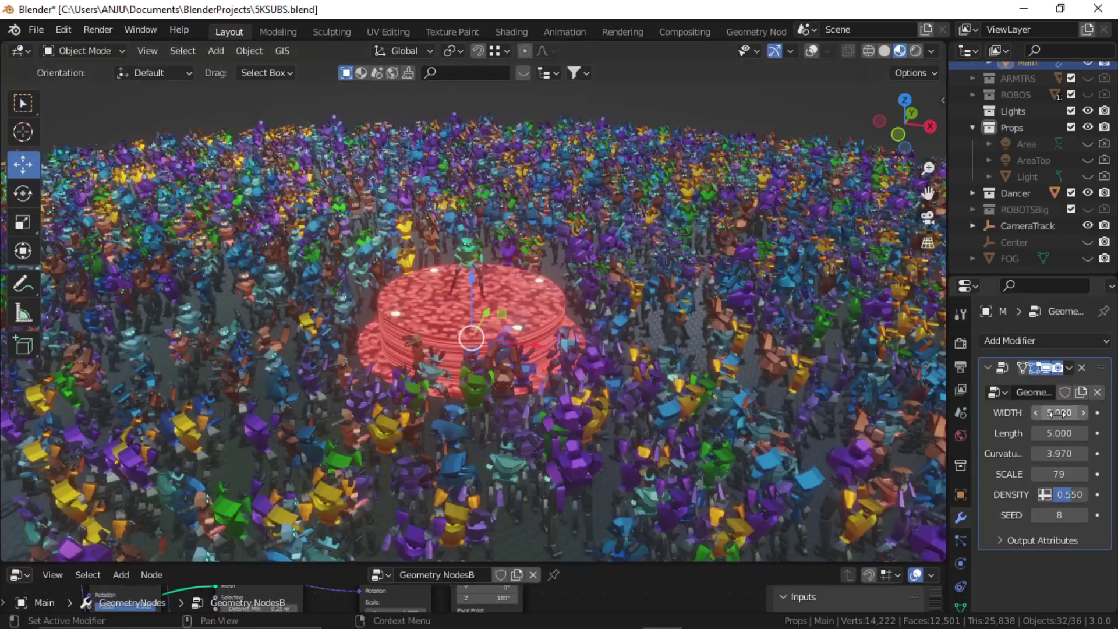
pyautogui.moveTo(1057, 414); pyautogui.dragTo(1103, 433)
pyautogui.scroll(-2, 496, 294)
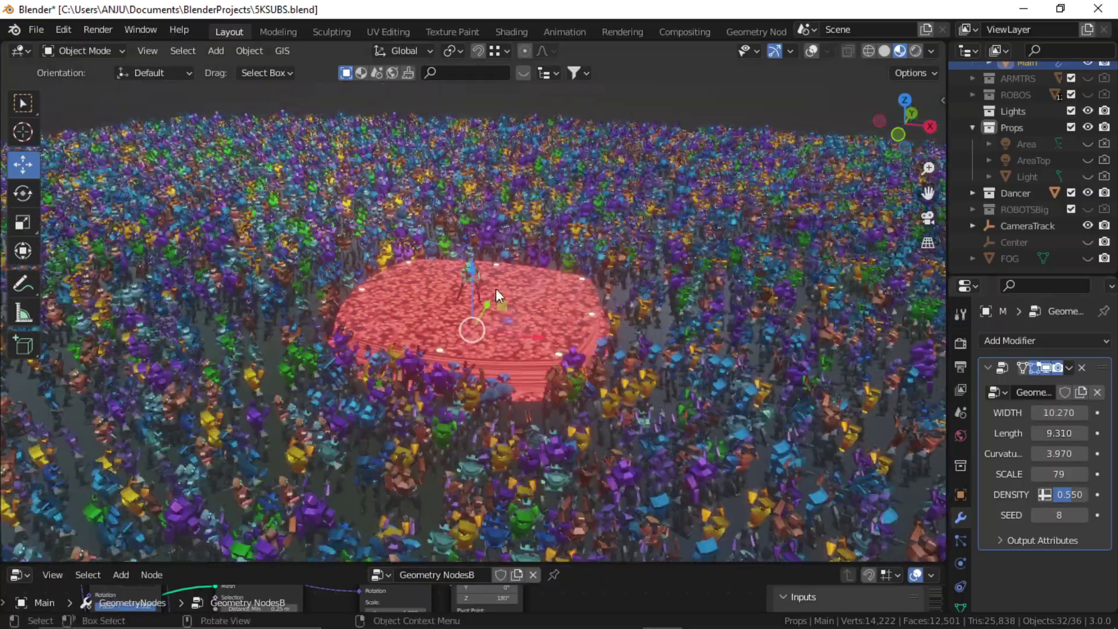
# Increase the crowd's scale to 196 and inspect the robots around the stage.
pyautogui.moveTo(495, 288); pyautogui.dragTo(527, 365, button='middle')
pyautogui.moveTo(1059, 474); pyautogui.dragTo(1108, 473)
pyautogui.scroll(7, 476, 299)
pyautogui.moveTo(549, 347); pyautogui.dragTo(219, 211, button='middle')
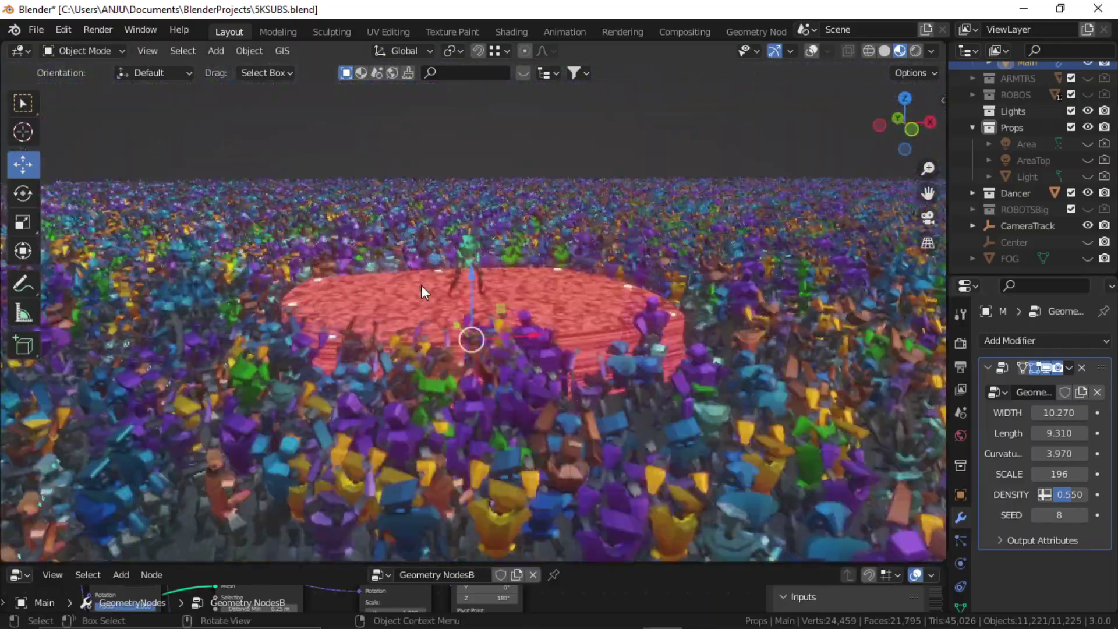
pyautogui.moveTo(421, 284); pyautogui.dragTo(559, 250, button='middle')
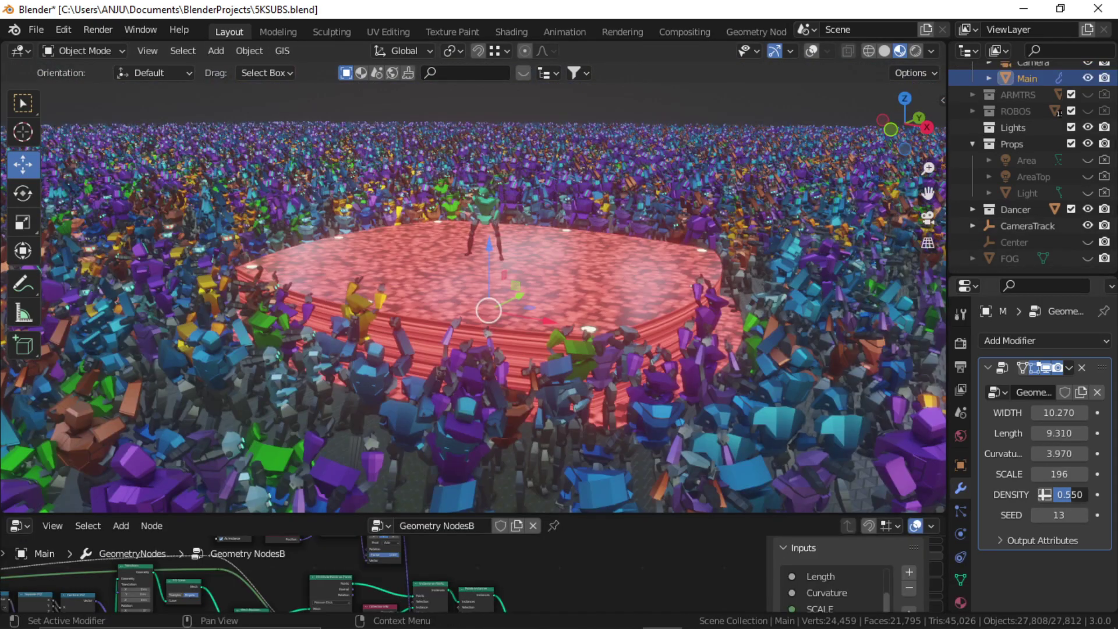
# Thin the crowd to a density of 0.005, inspect the stage, and raise the density again.
pyautogui.moveTo(1071, 495); pyautogui.dragTo(1053, 495)
pyautogui.moveTo(605, 251); pyautogui.dragTo(684, 263, button='middle')
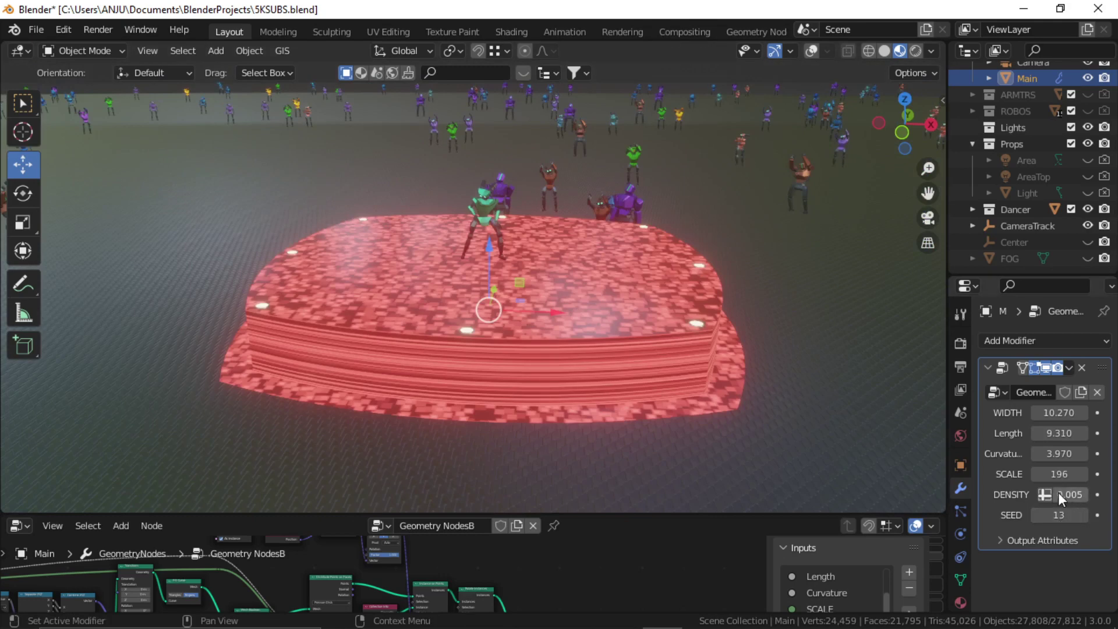
pyautogui.moveTo(1061, 498); pyautogui.dragTo(1083, 498)
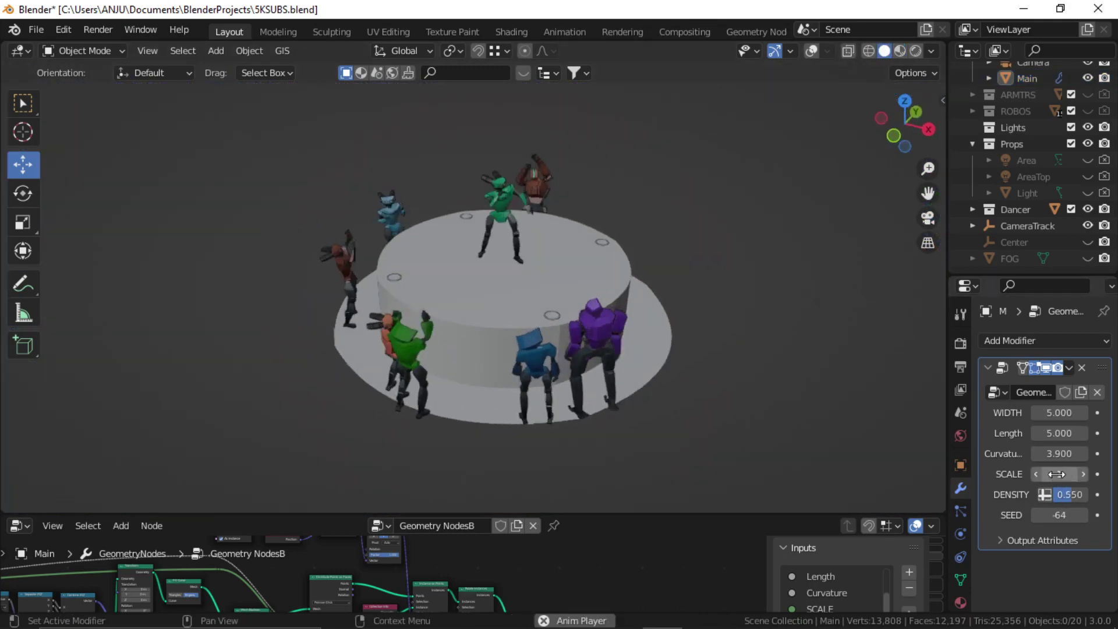
# Set the stage's curvature to 4.11 and the crowd's scale to 80, with Material Preview shading in the viewport.
pyautogui.moveTo(1057, 474); pyautogui.dragTo(1083, 474)
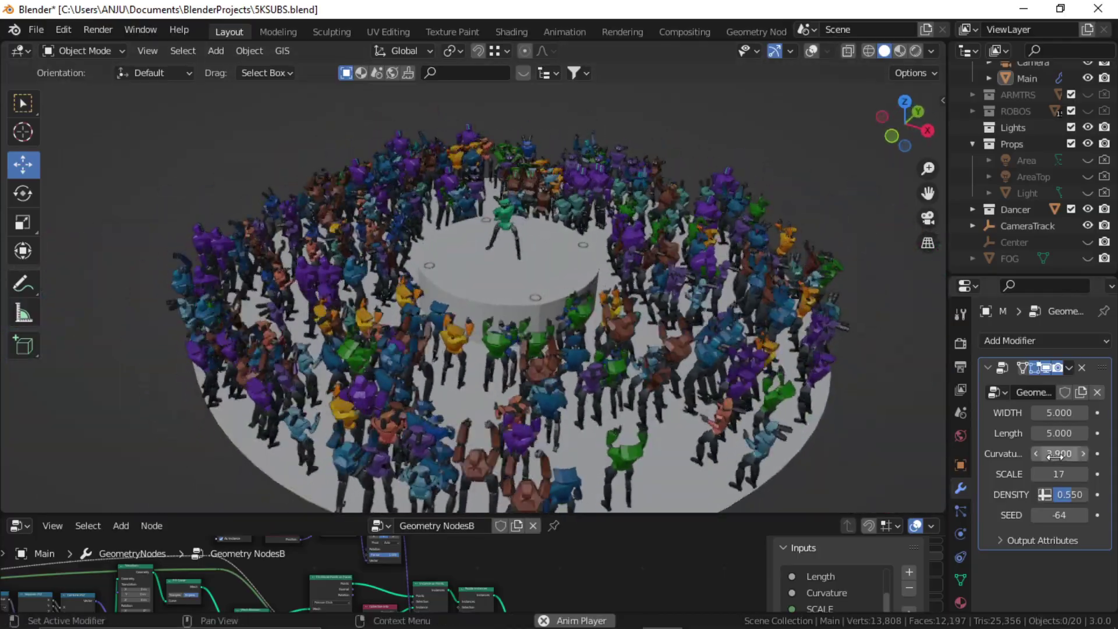
pyautogui.moveTo(1056, 457); pyautogui.dragTo(1101, 474)
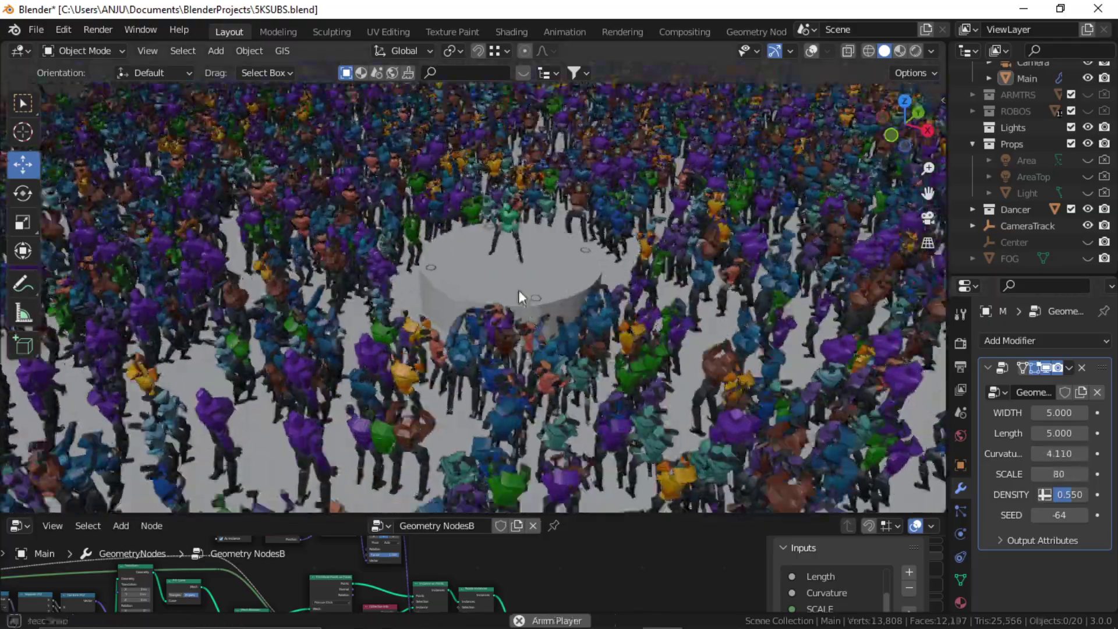
pyautogui.moveTo(519, 290); pyautogui.dragTo(564, 286, button='middle')
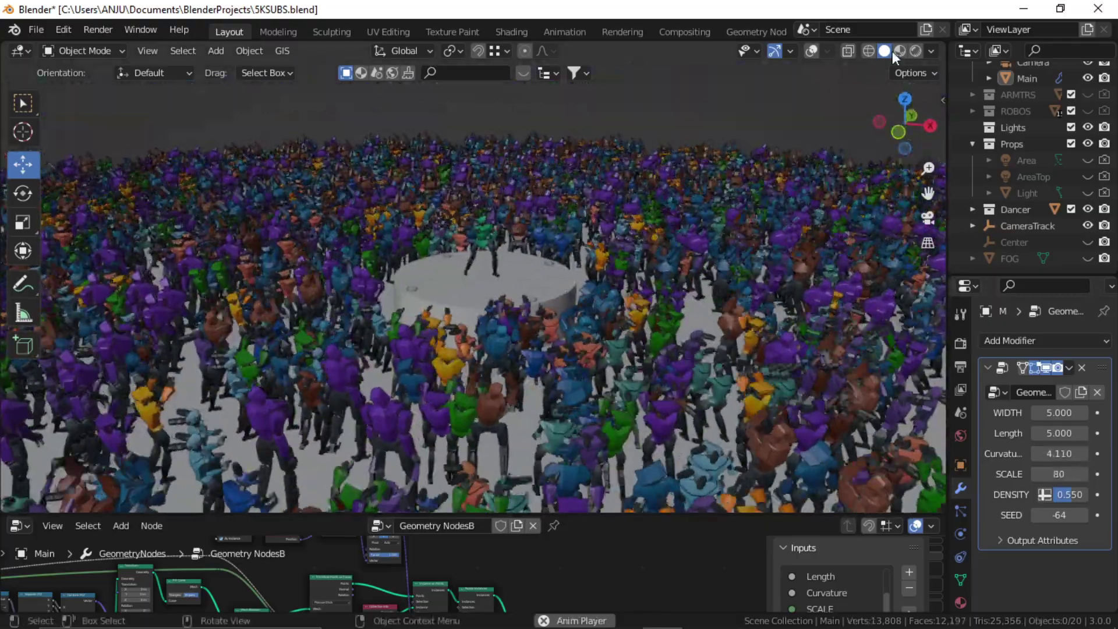
pyautogui.click(899, 51)
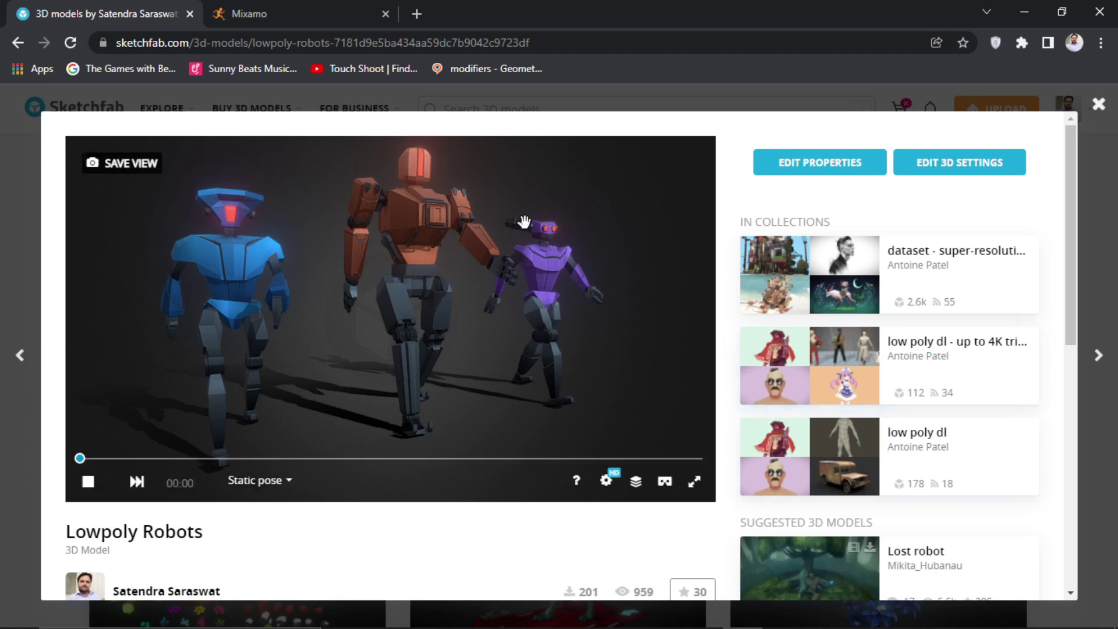
# Switch from the Lowpoly Robots model page to the open Mixamo page.
pyautogui.click(319, 14)
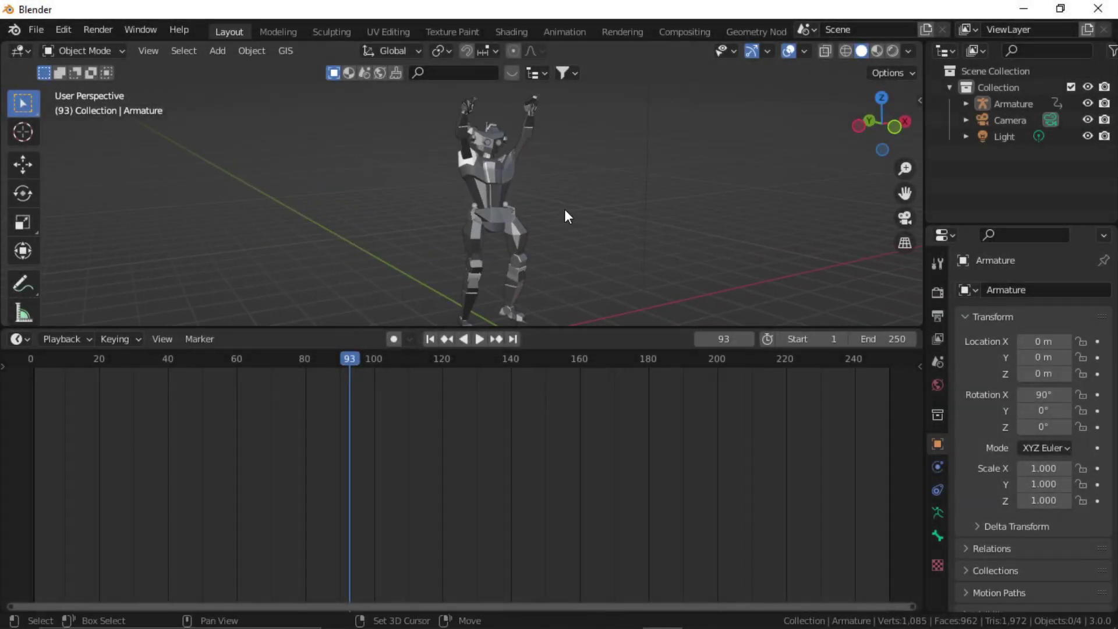
# Select the robot's armature and move the playhead to its last keyframe at frame 88.
pyautogui.moveTo(565, 217); pyautogui.dragTo(483, 220, button='middle')
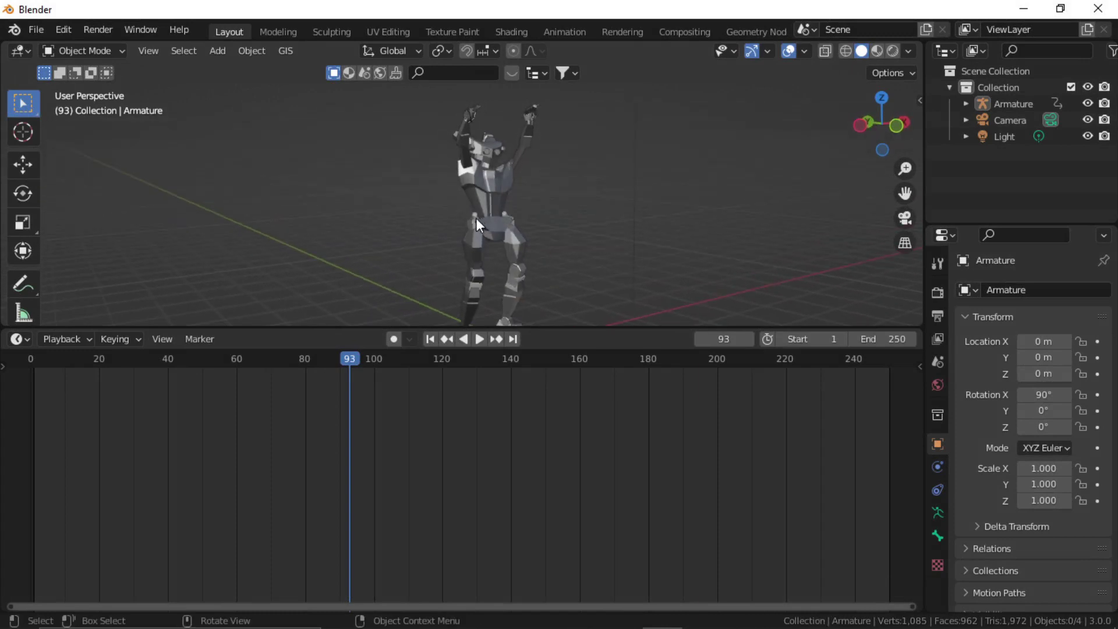
pyautogui.moveTo(621, 330); pyautogui.dragTo(622, 347)
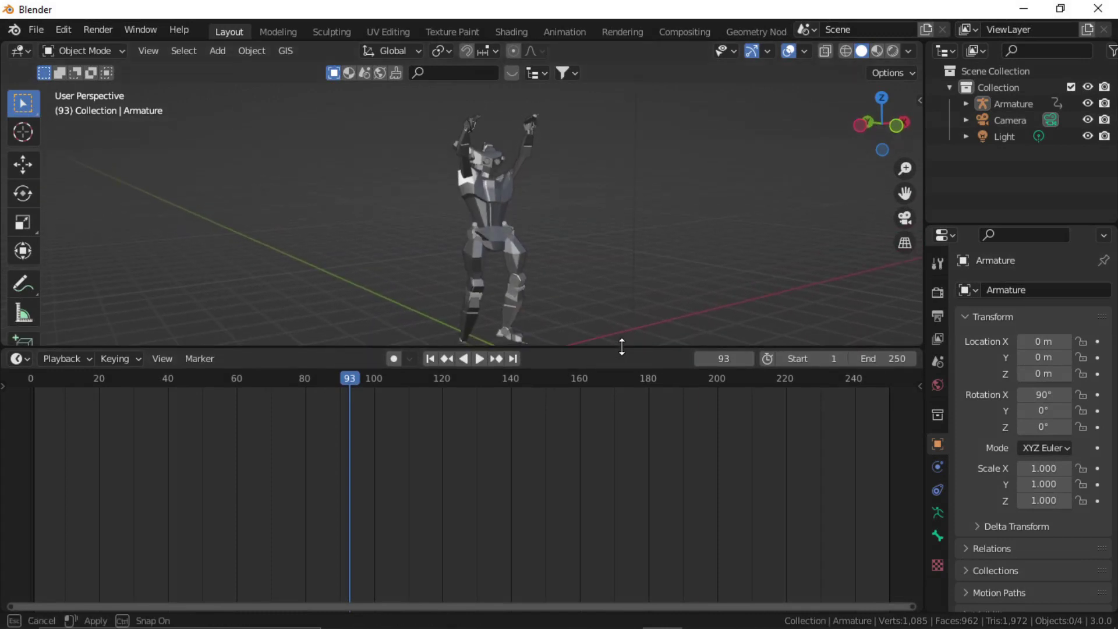
pyautogui.click(475, 227)
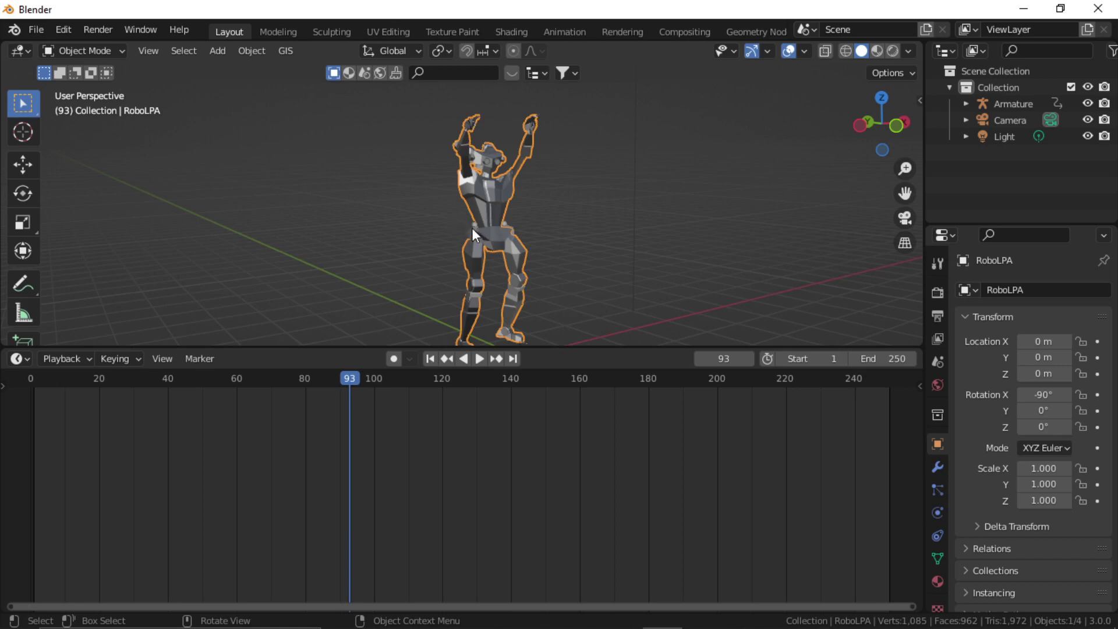
pyautogui.click(472, 232)
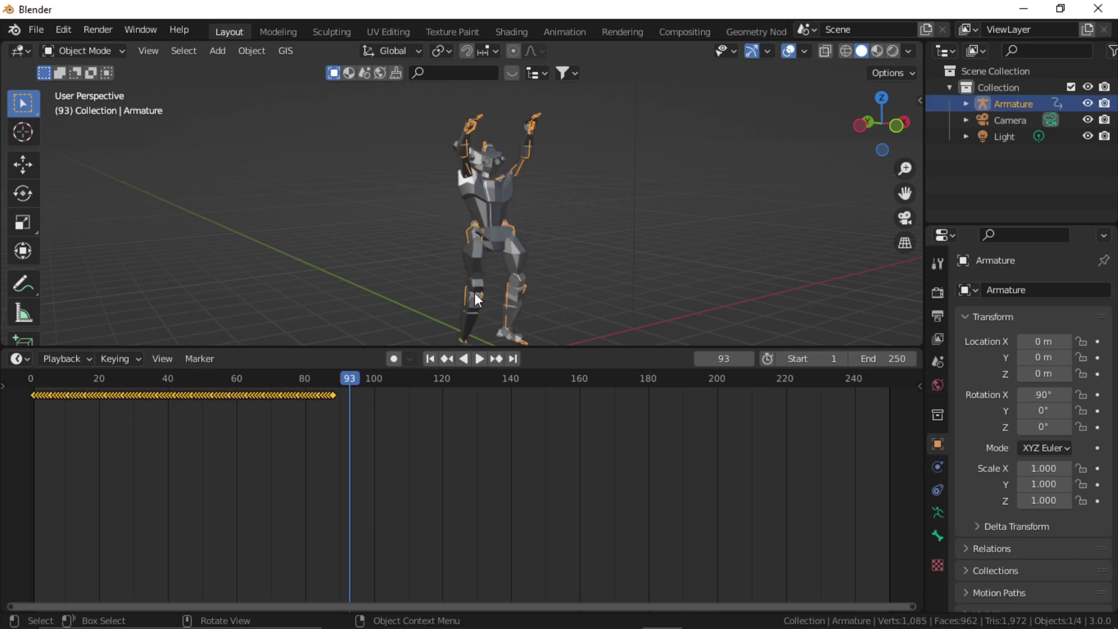
pyautogui.click(334, 410)
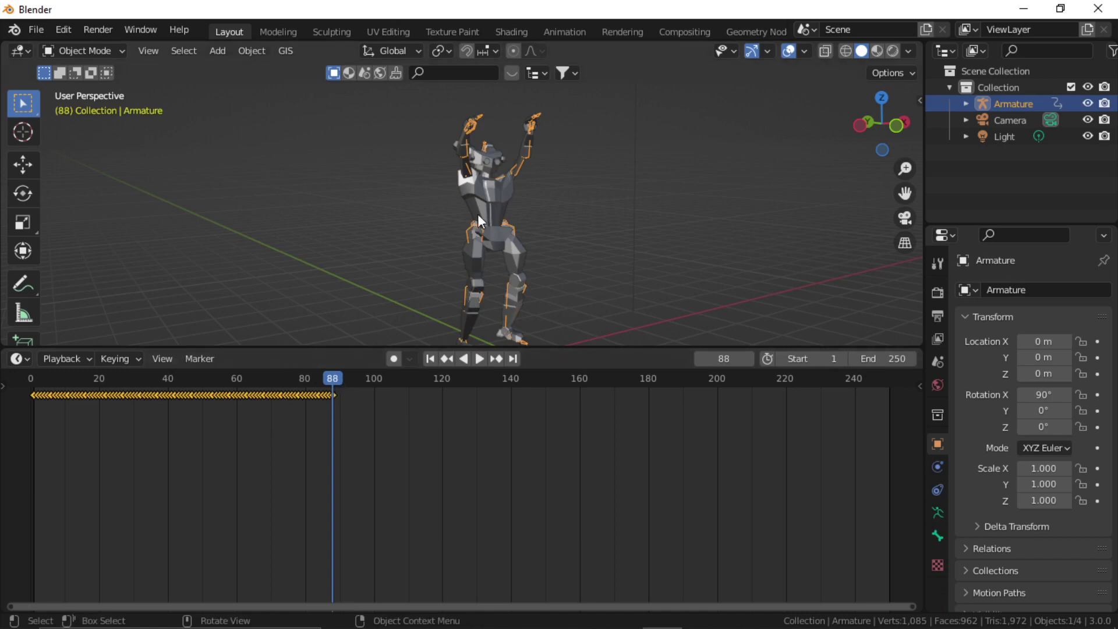
# Change the timeline area to the Nonlinear Animation editor and push the armature's Mixamo action down into a strip.
pyautogui.click(24, 359)
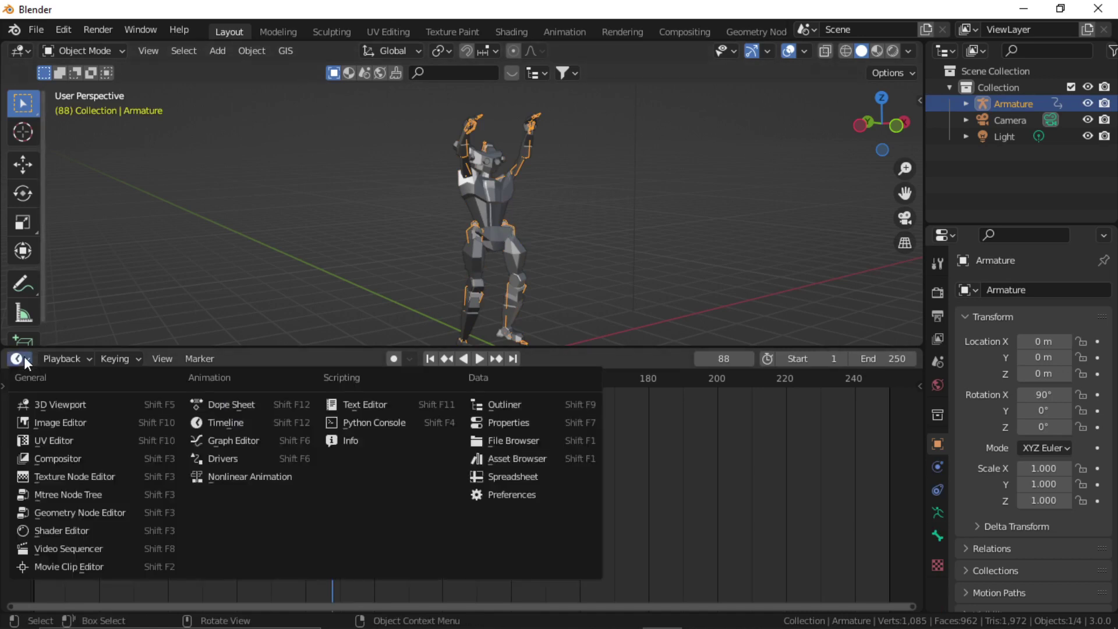
pyautogui.click(257, 477)
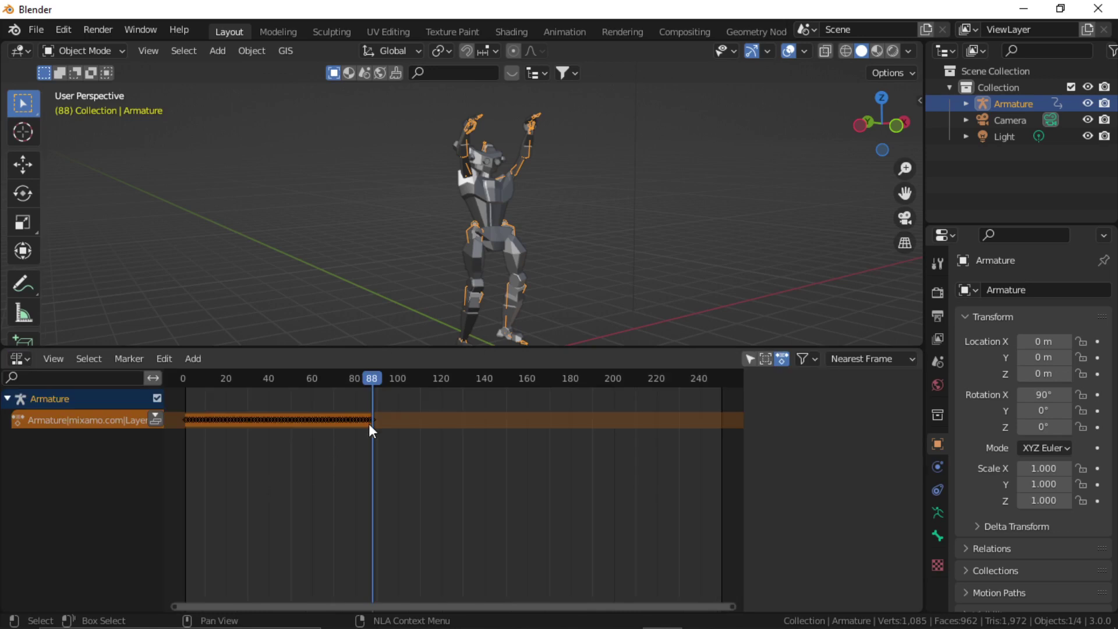
pyautogui.click(156, 421)
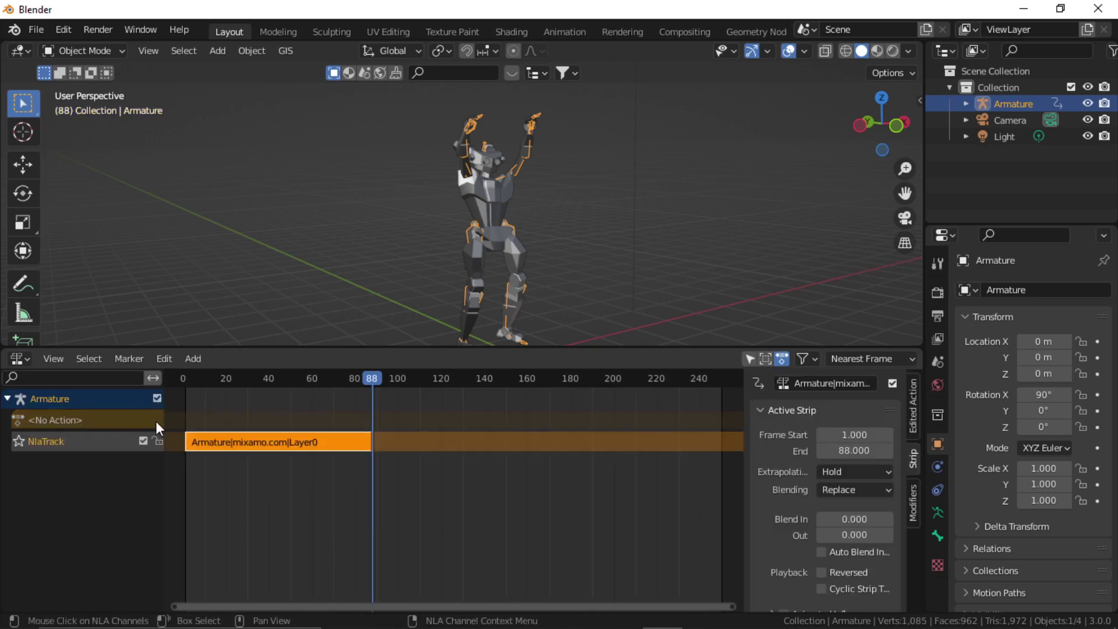
# Create a new action for the armature in the Edited Action settings and open its name for editing.
pyautogui.click(915, 407)
pyautogui.click(850, 412)
pyautogui.click(801, 413)
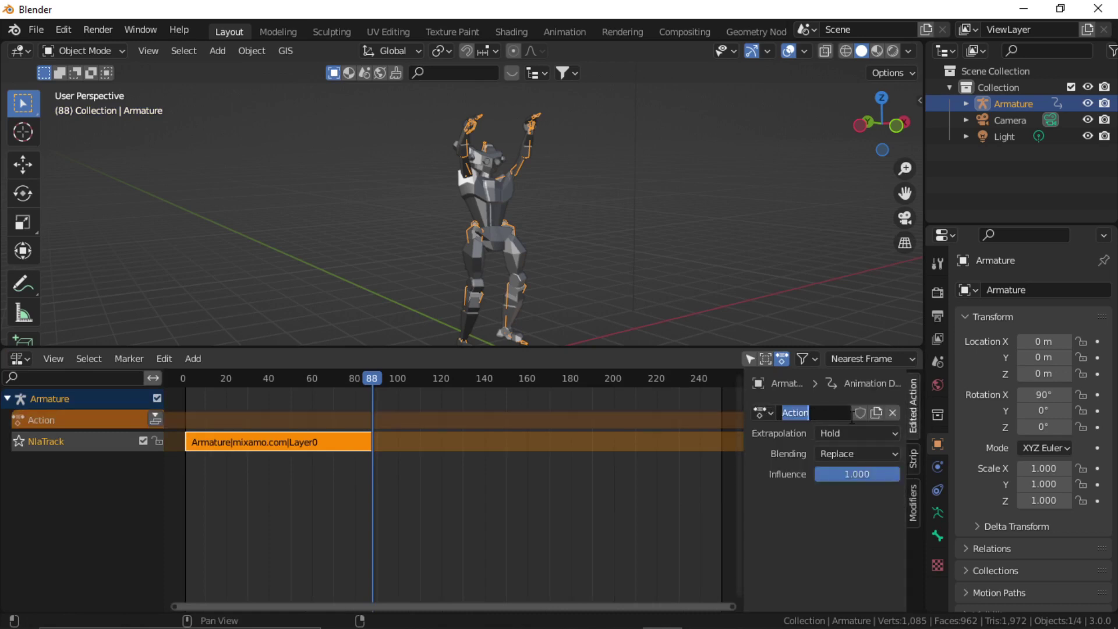
# Set the Mixamo strip's repeat to 4.6 and play the looping dance.
pyautogui.click(913, 463)
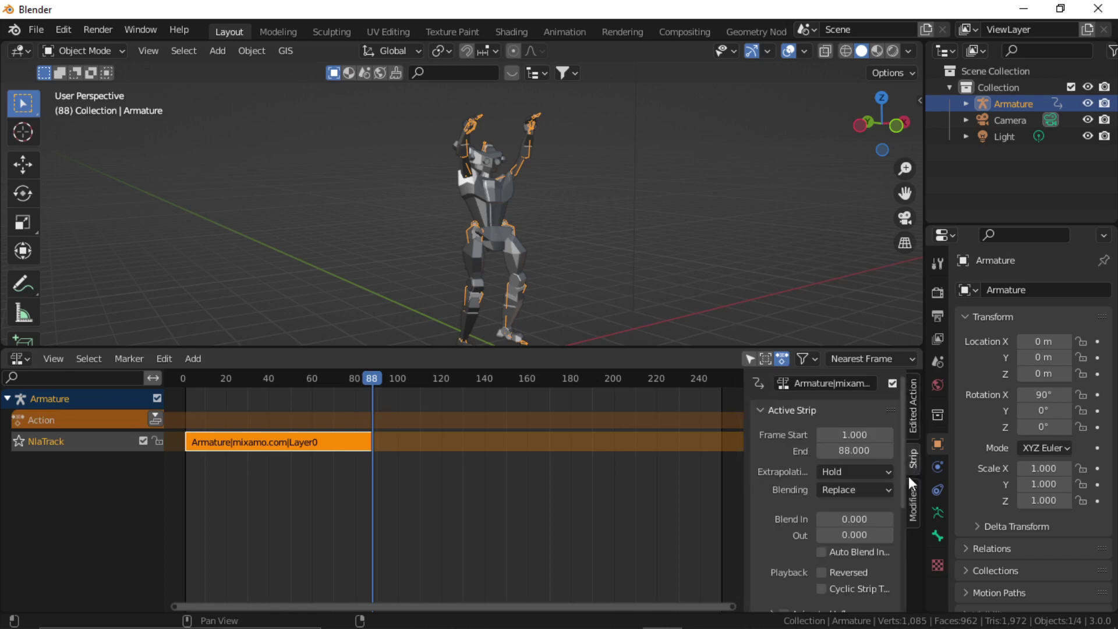
pyautogui.moveTo(905, 467); pyautogui.dragTo(903, 588)
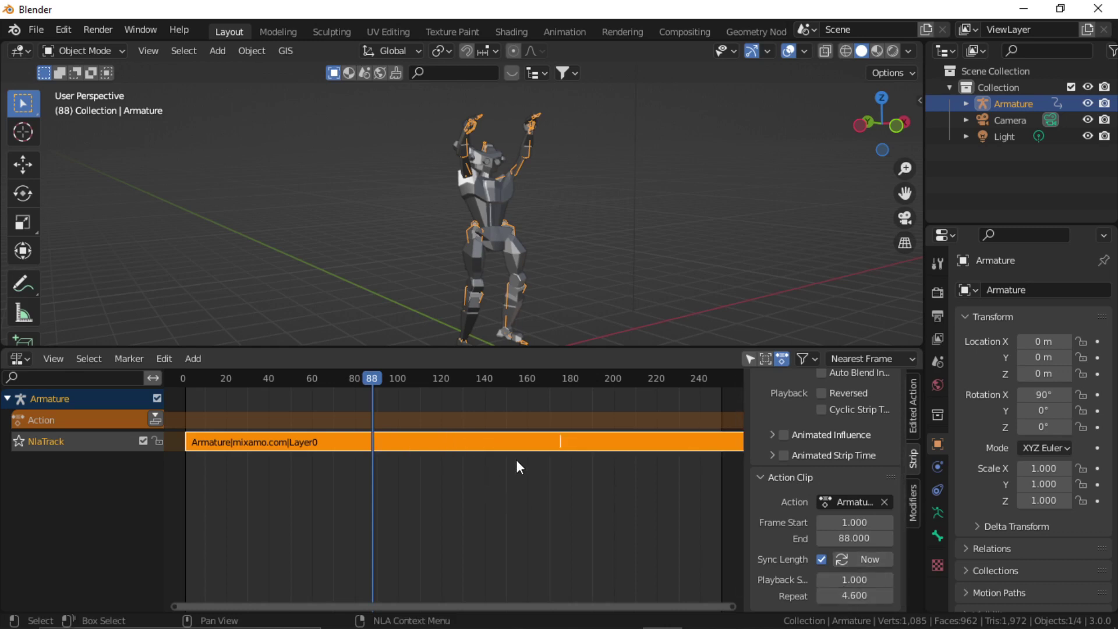
pyautogui.press('space')
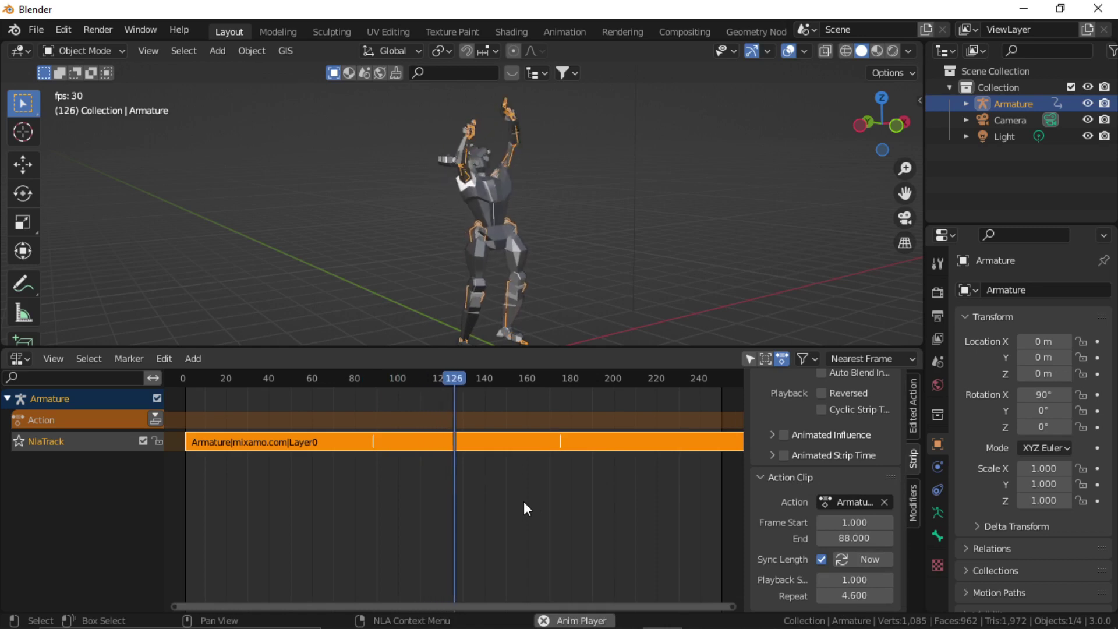
pyautogui.press('space')
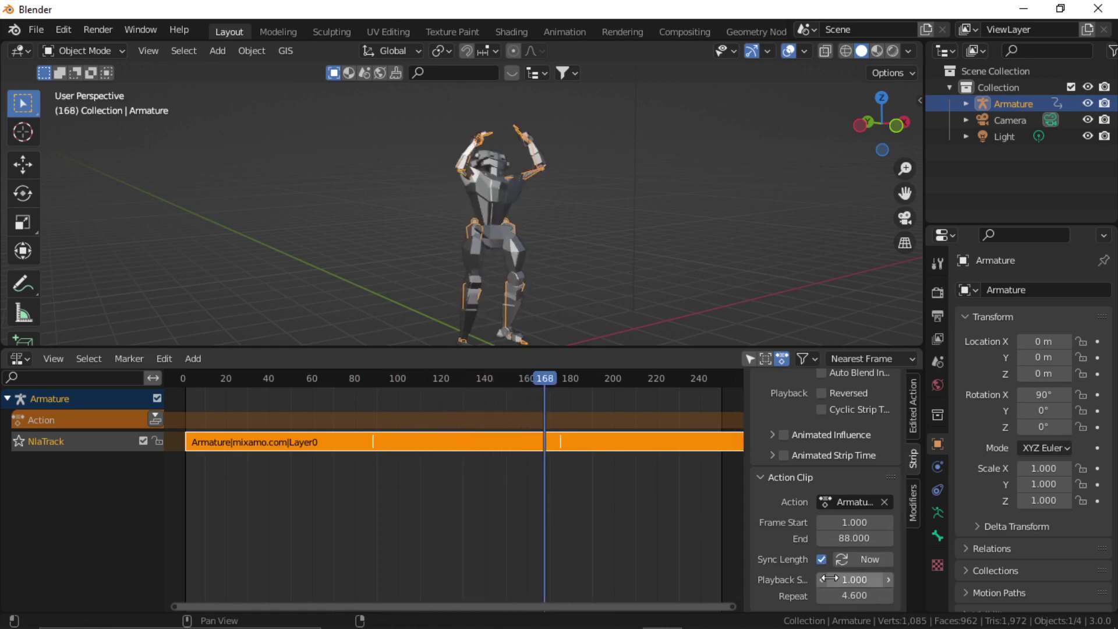
# Set the strip's playback scale to 0.7 and play the dance from about frame 50.
pyautogui.moveTo(853, 579)
pyautogui.mouseDown()
pyautogui.moveTo(905, 580)
pyautogui.moveTo(837, 580)
pyautogui.mouseUp()
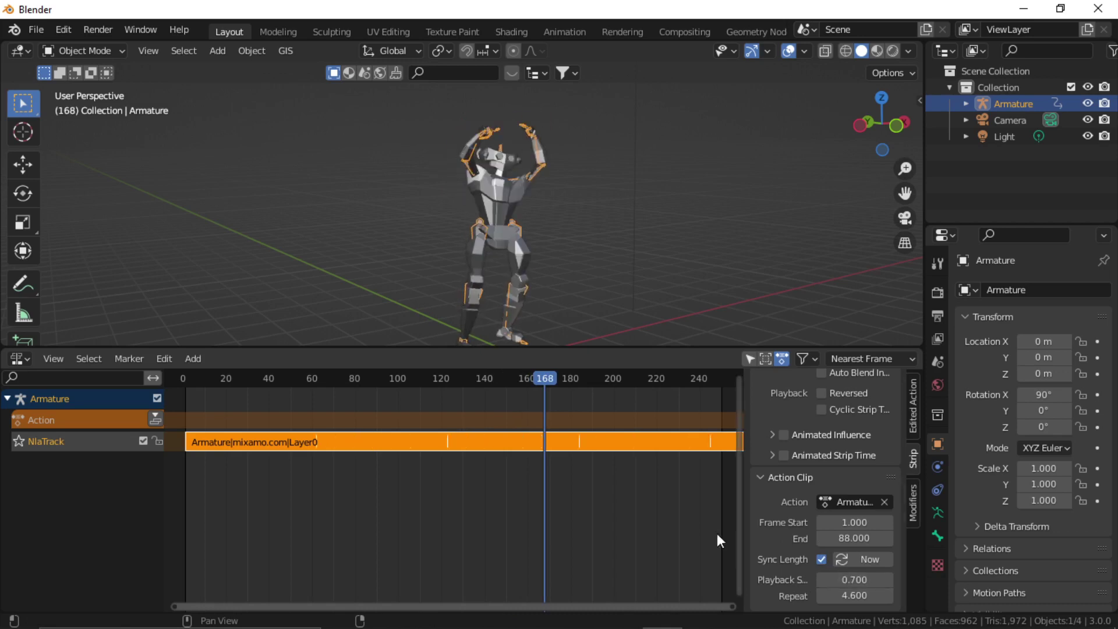
pyautogui.moveTo(547, 384); pyautogui.dragTo(294, 379)
pyautogui.press('space')
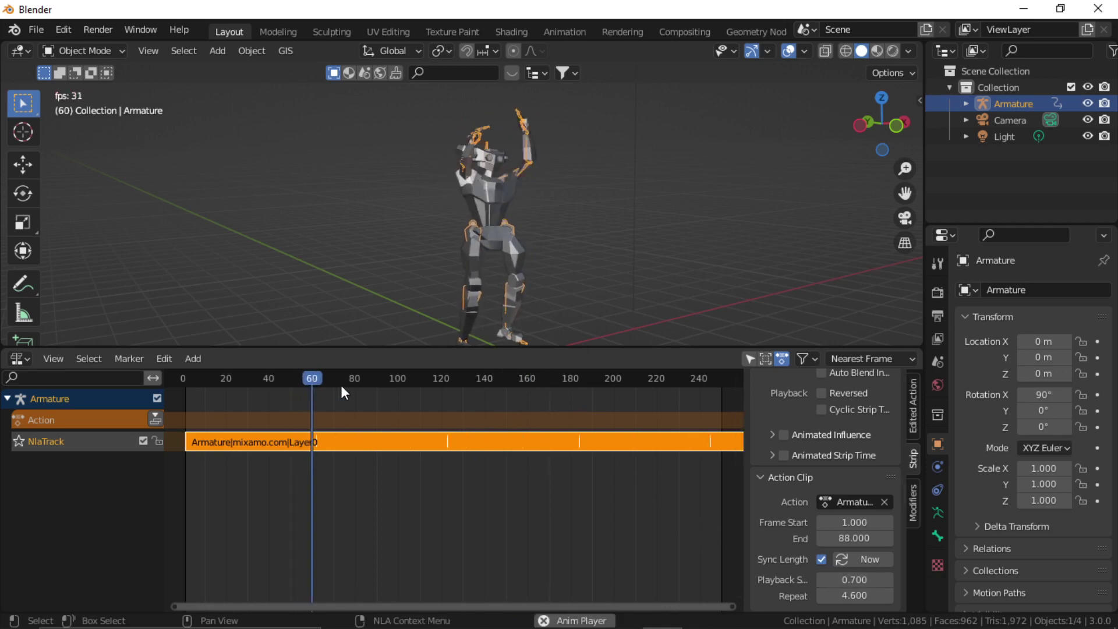
pyautogui.press('space')
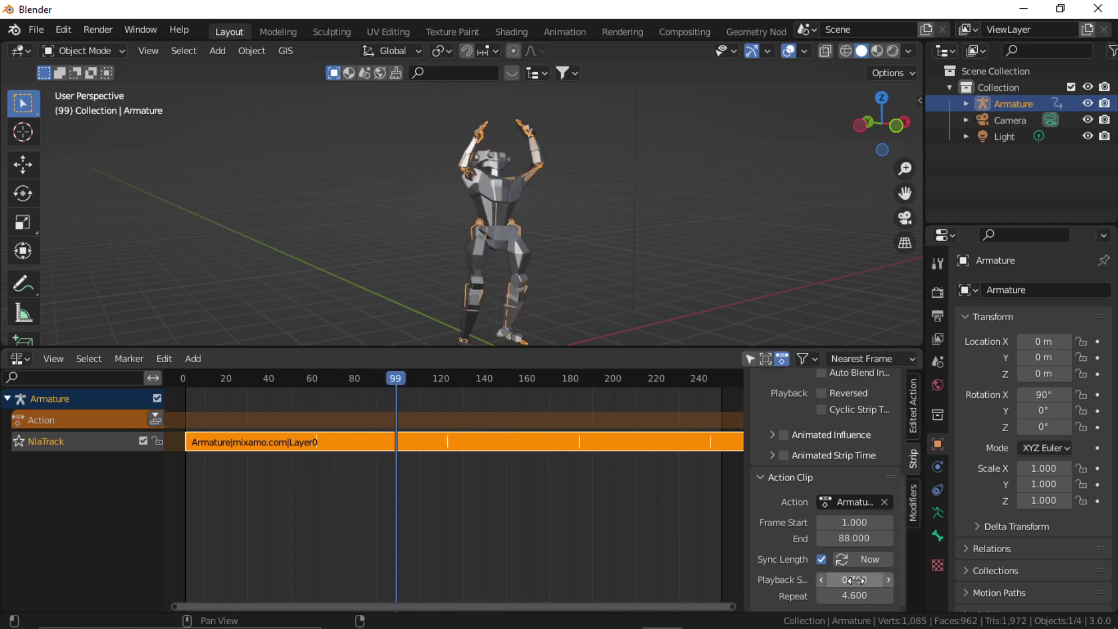
# Set the strip's playback scale to 1.7 and play the dance.
pyautogui.moveTo(854, 579); pyautogui.dragTo(967, 579)
pyautogui.press('space')
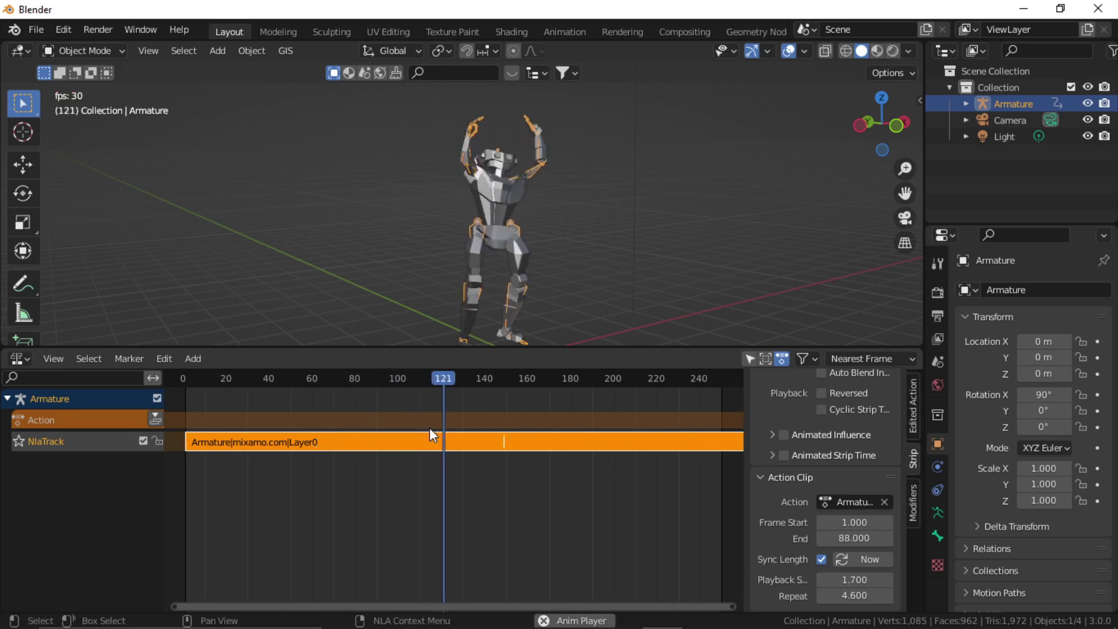
# Stop the playback, return to frame 7 and expand the armature's hierarchy in the outliner.
pyautogui.press('space')
pyautogui.moveTo(467, 376); pyautogui.dragTo(198, 379)
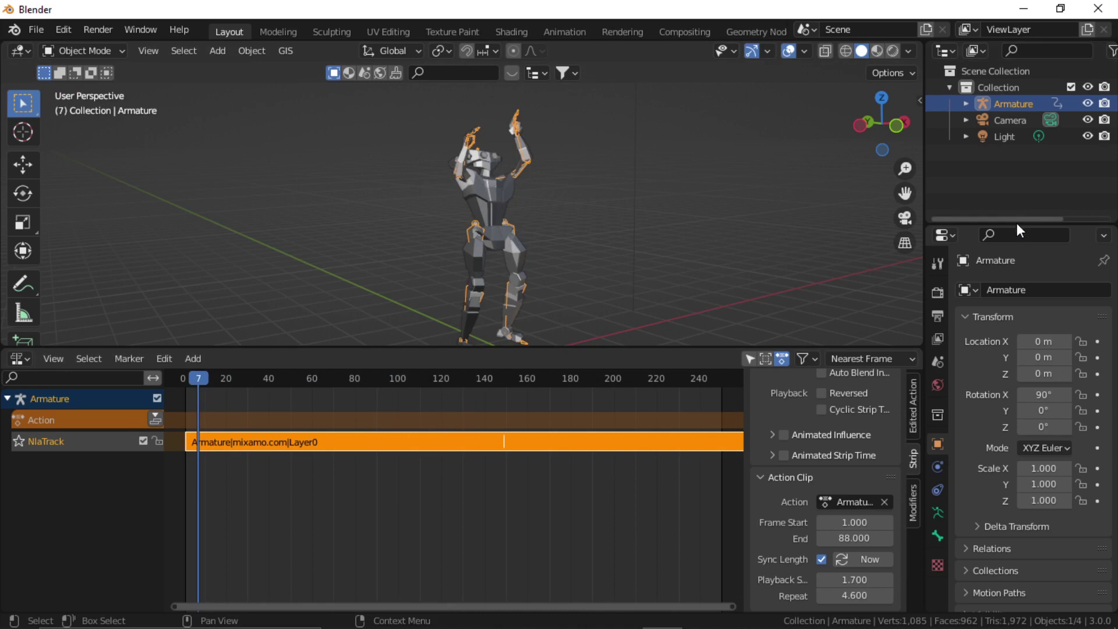
pyautogui.moveTo(1017, 226); pyautogui.dragTo(1016, 328)
pyautogui.click(966, 104)
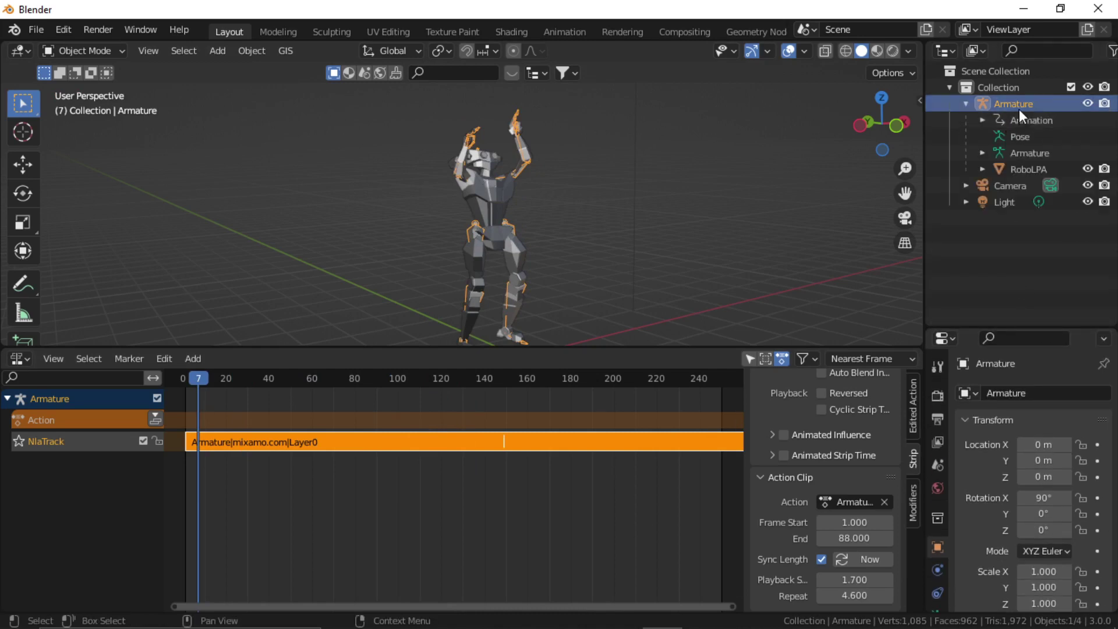
# Duplicate the armature and place the copy about 1.79 m away along the X axis.
pyautogui.hotkey('shift', 'd')
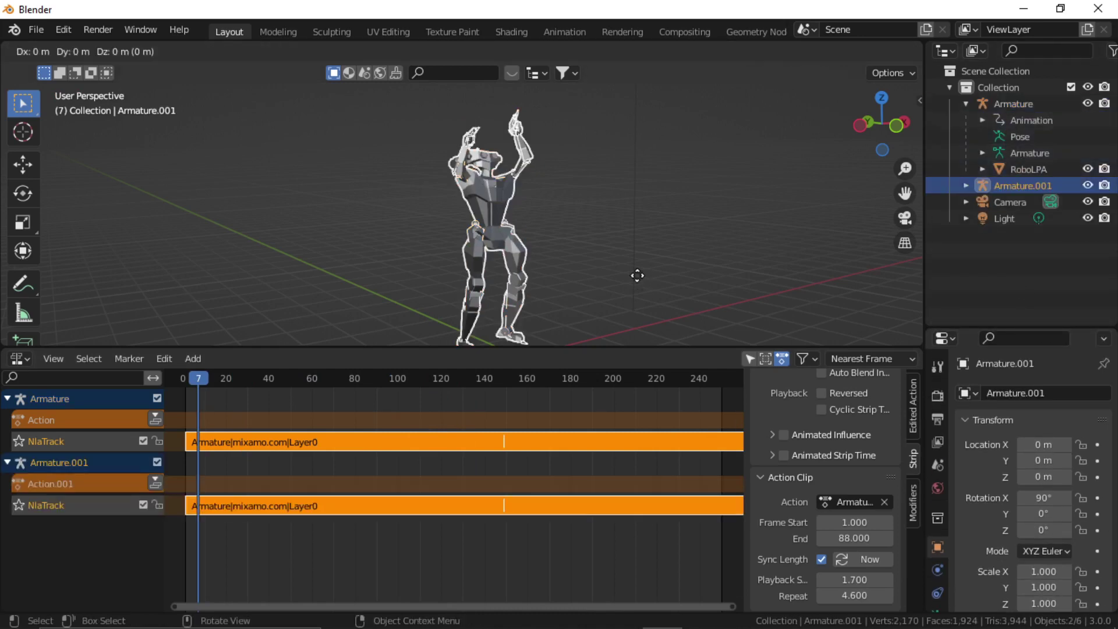
pyautogui.press('x')
pyautogui.click(714, 268)
pyautogui.click(712, 223)
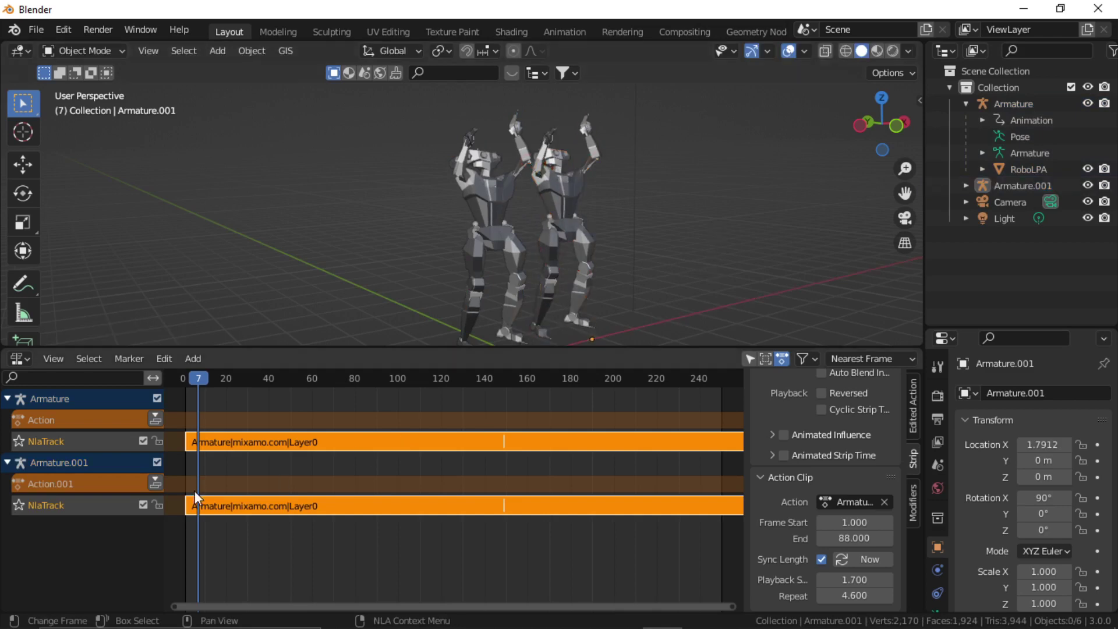
# Set the duplicated armature's strip to frame start 5 and playback scale 1.3.
pyautogui.click(372, 505)
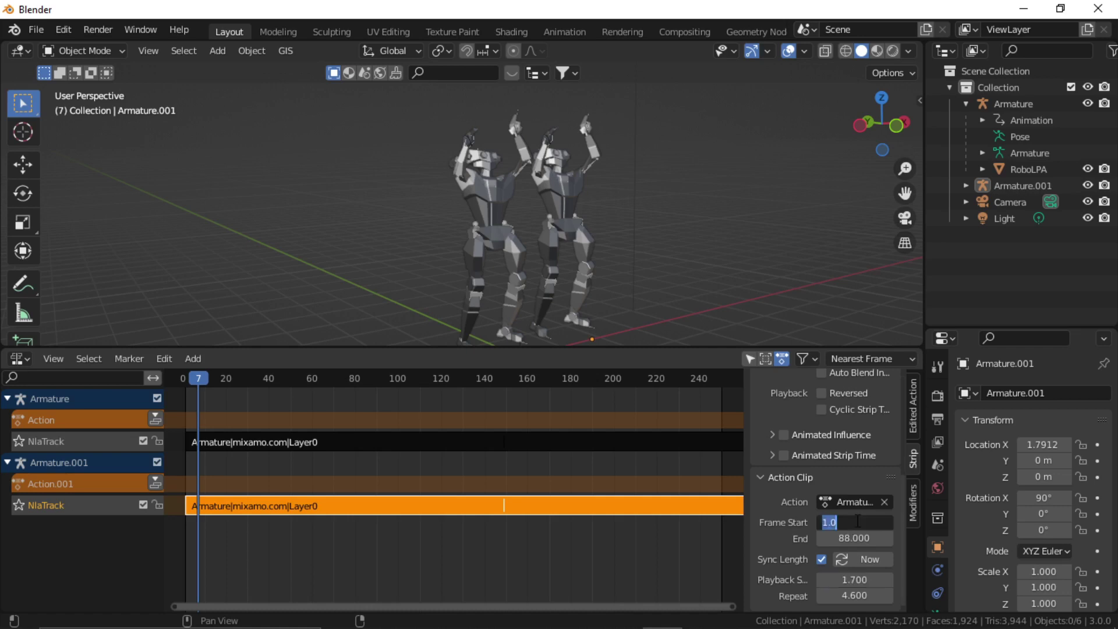
pyautogui.press('Return')
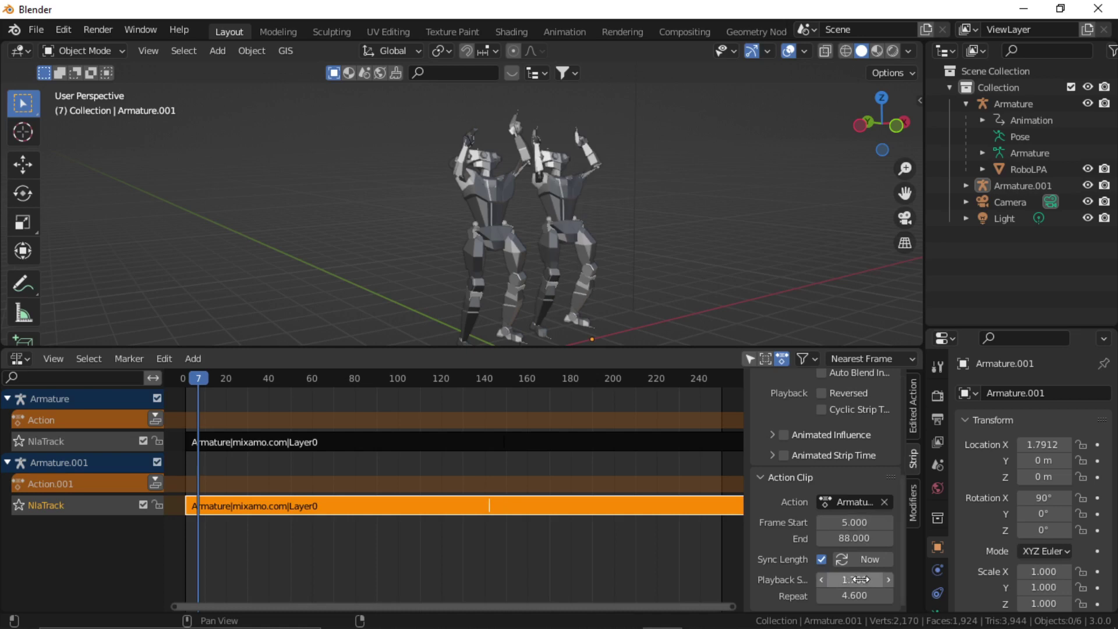
pyautogui.moveTo(854, 580); pyautogui.dragTo(831, 579)
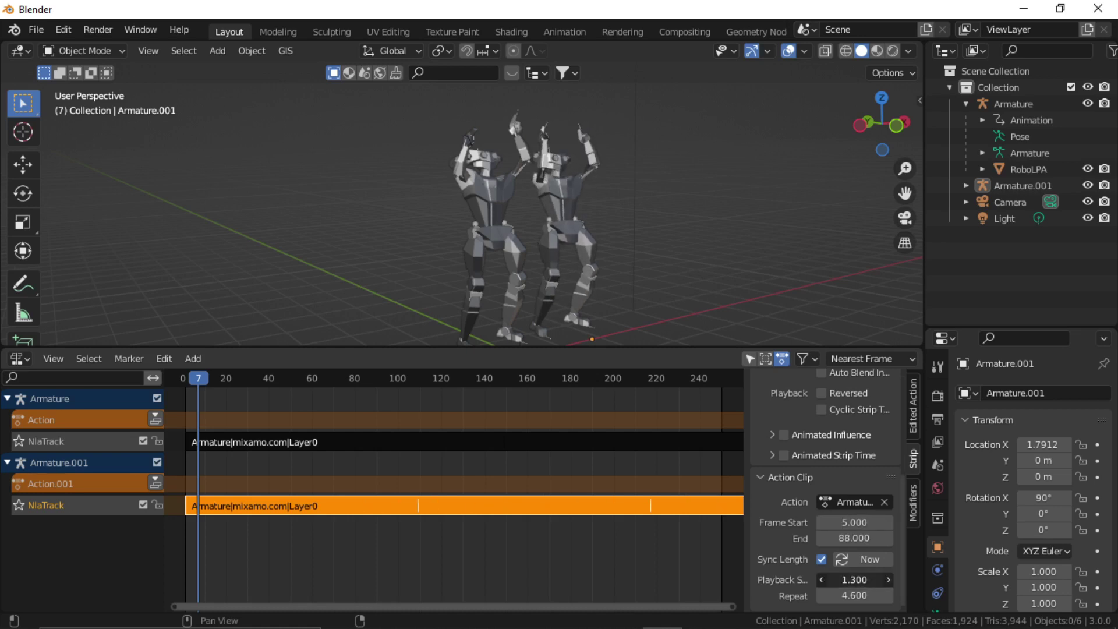
pyautogui.click(208, 380)
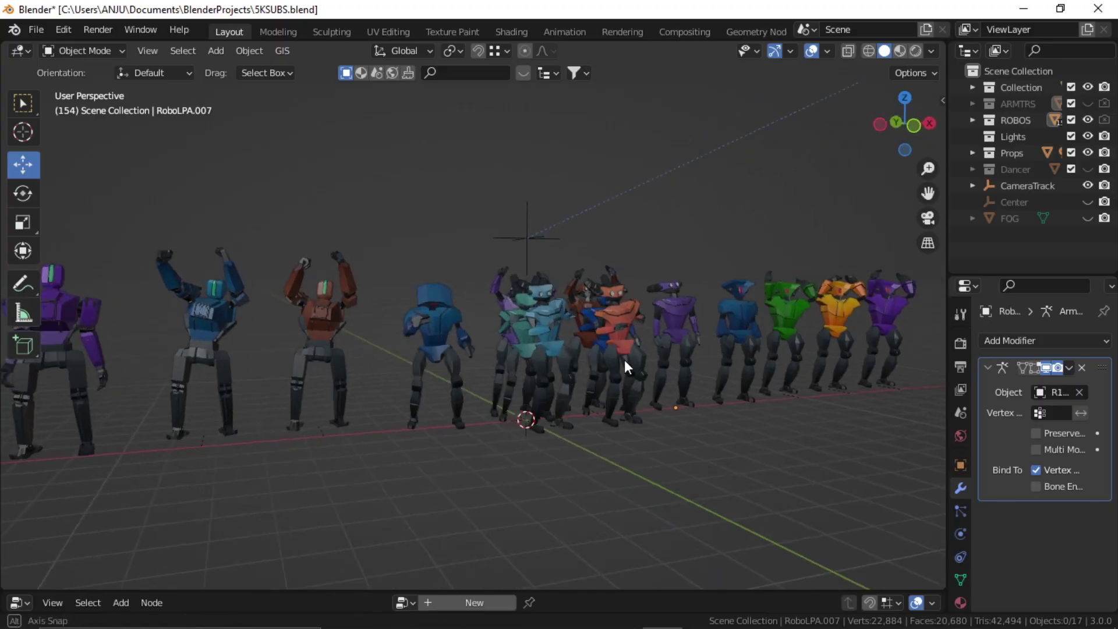
# Play the animation of the coloured robot line-up and examine the varied dances.
pyautogui.moveTo(624, 359); pyautogui.dragTo(597, 349, button='middle')
pyautogui.press('space')
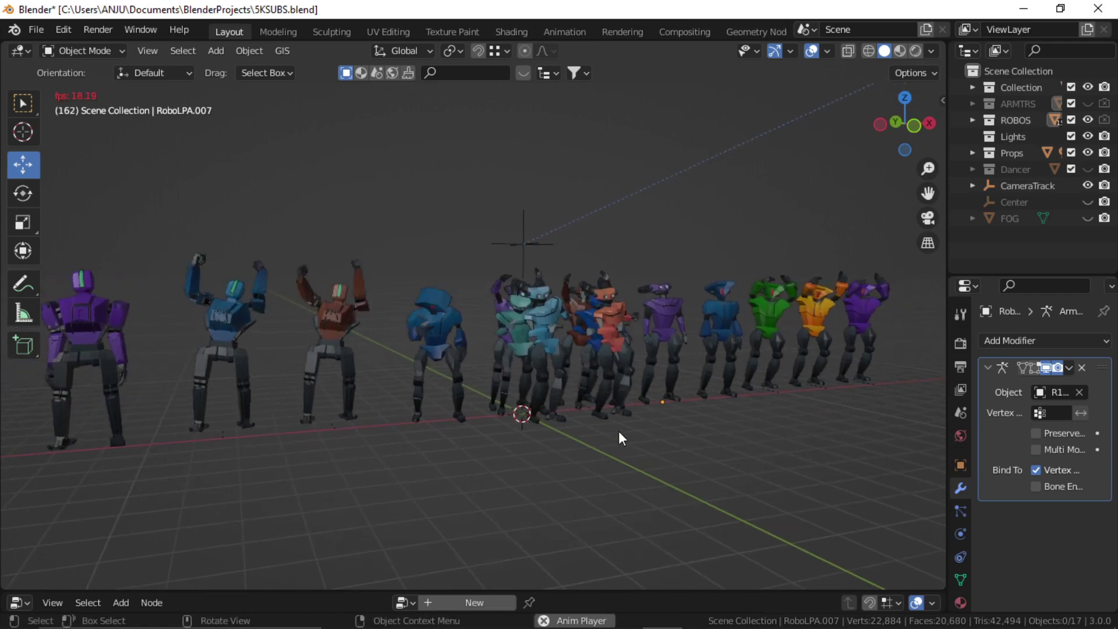
pyautogui.moveTo(618, 431); pyautogui.dragTo(582, 365, button='middle')
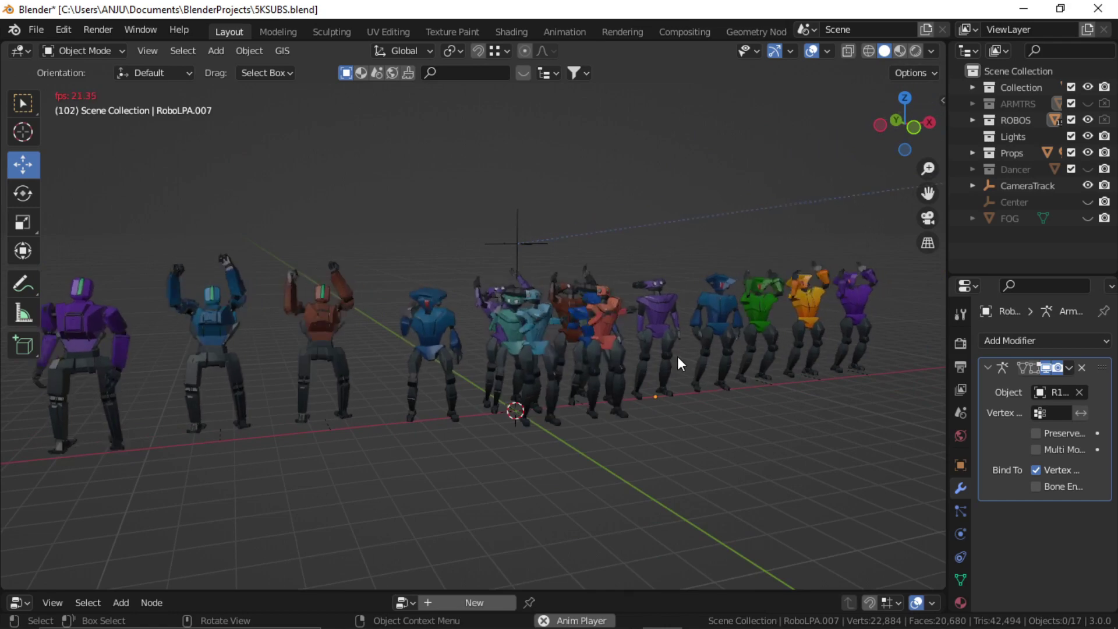
pyautogui.press('space')
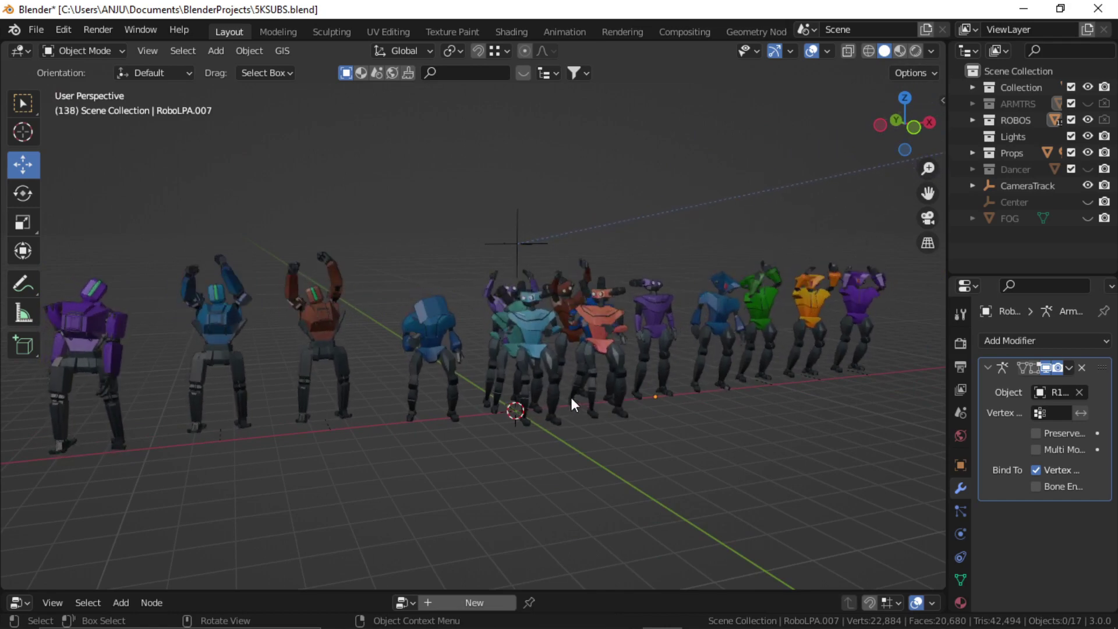
# Select the purple robot in the row and open its UV layout over the colour palette texture.
pyautogui.moveTo(571, 397); pyautogui.dragTo(637, 362, button='middle')
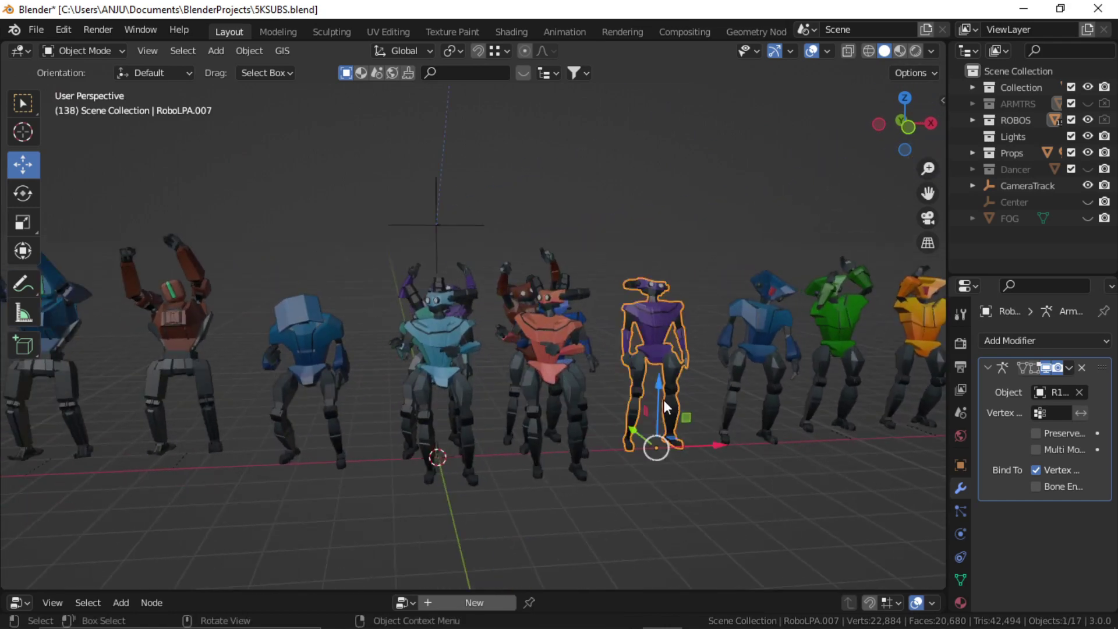
pyautogui.keyDown('shift'); pyautogui.moveTo(666, 406); pyautogui.dragTo(607, 446, button='middle'); pyautogui.keyUp('shift')
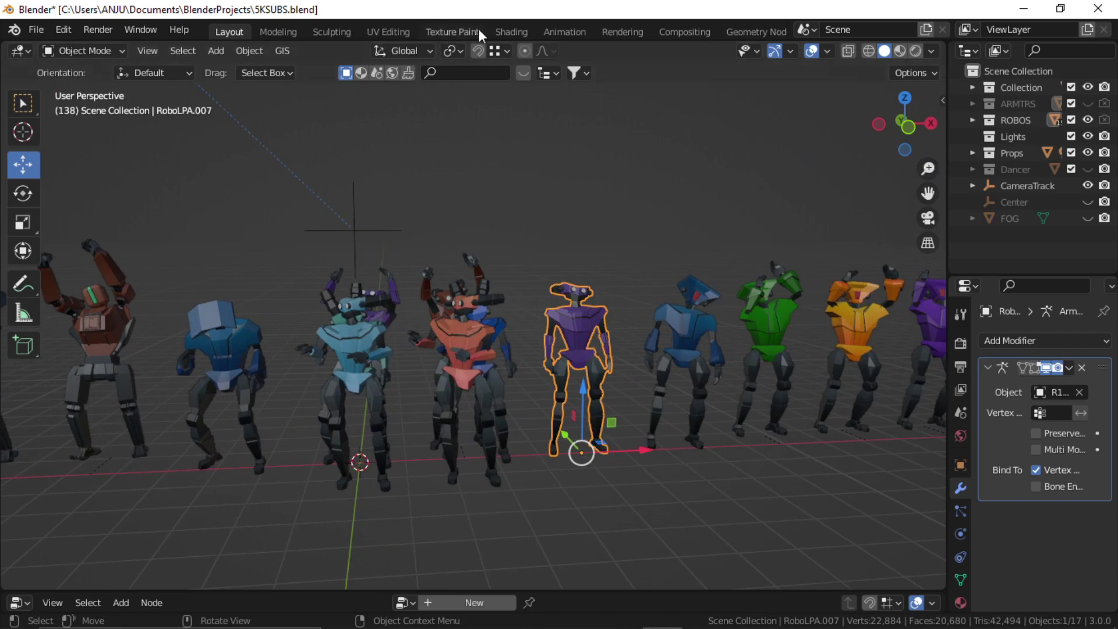
pyautogui.click(449, 32)
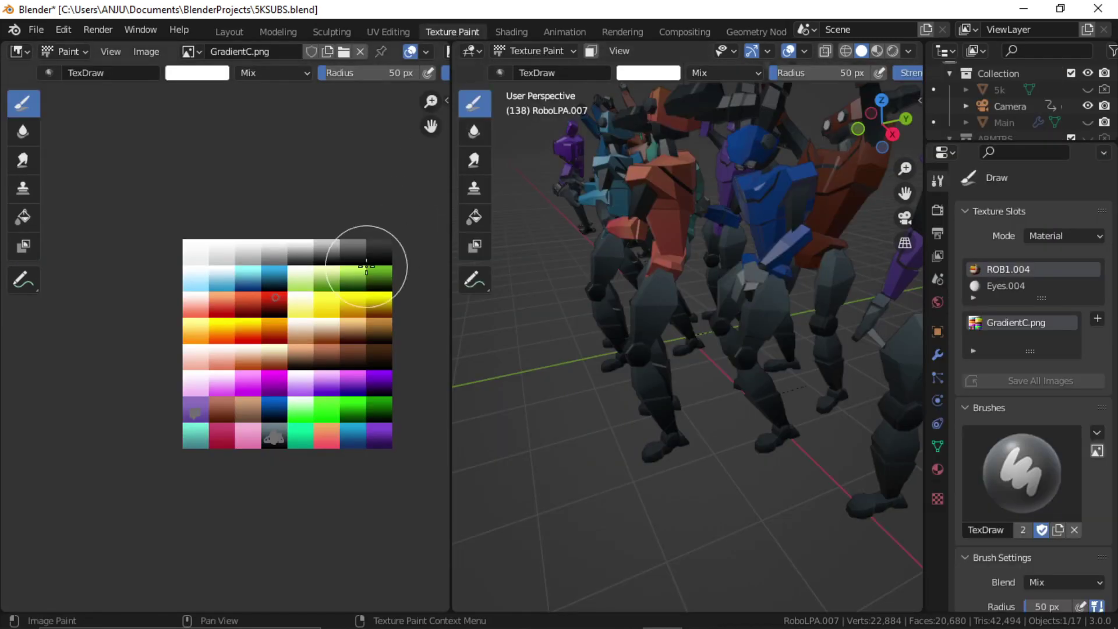
pyautogui.click(389, 32)
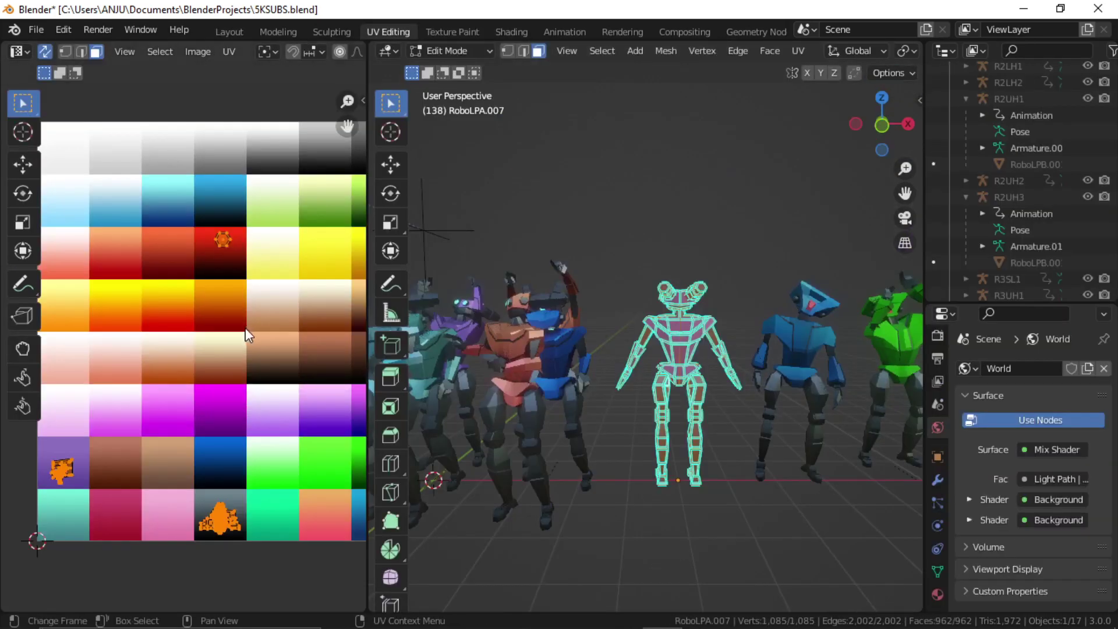
pyautogui.scroll(-3, 245, 328)
pyautogui.scroll(2, 243, 339)
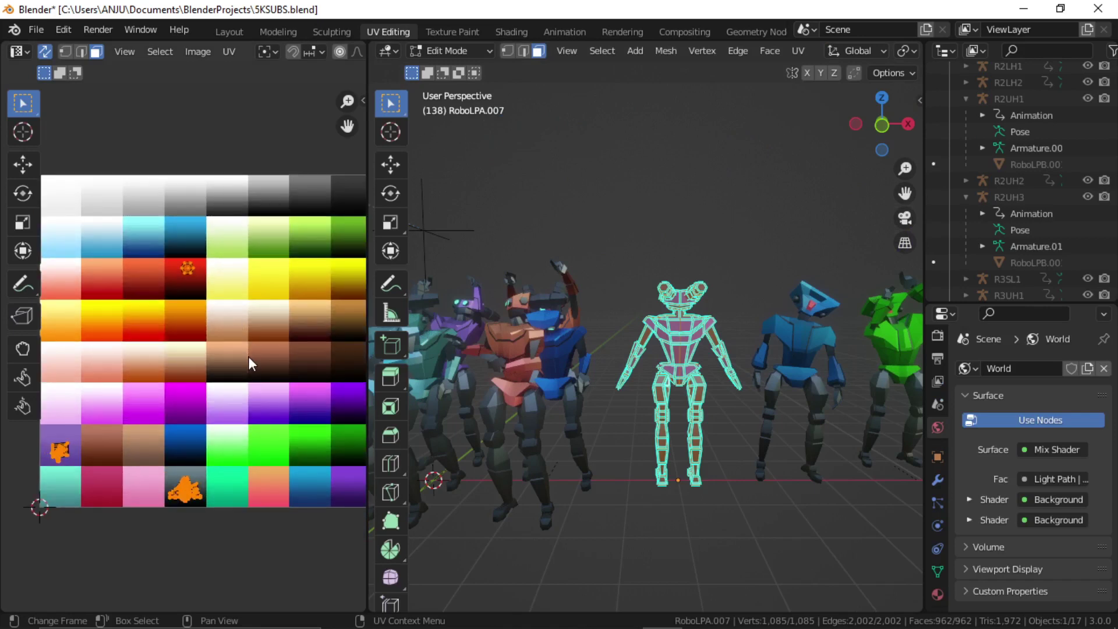
pyautogui.scroll(-1, 249, 359)
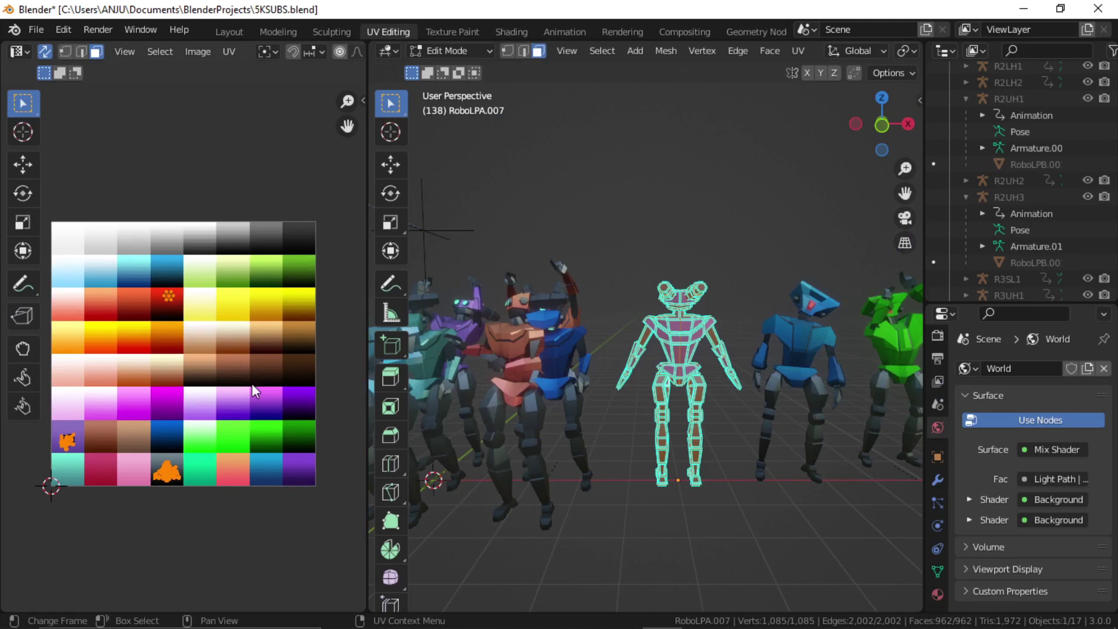
pyautogui.moveTo(220, 429); pyautogui.dragTo(239, 424, button='middle')
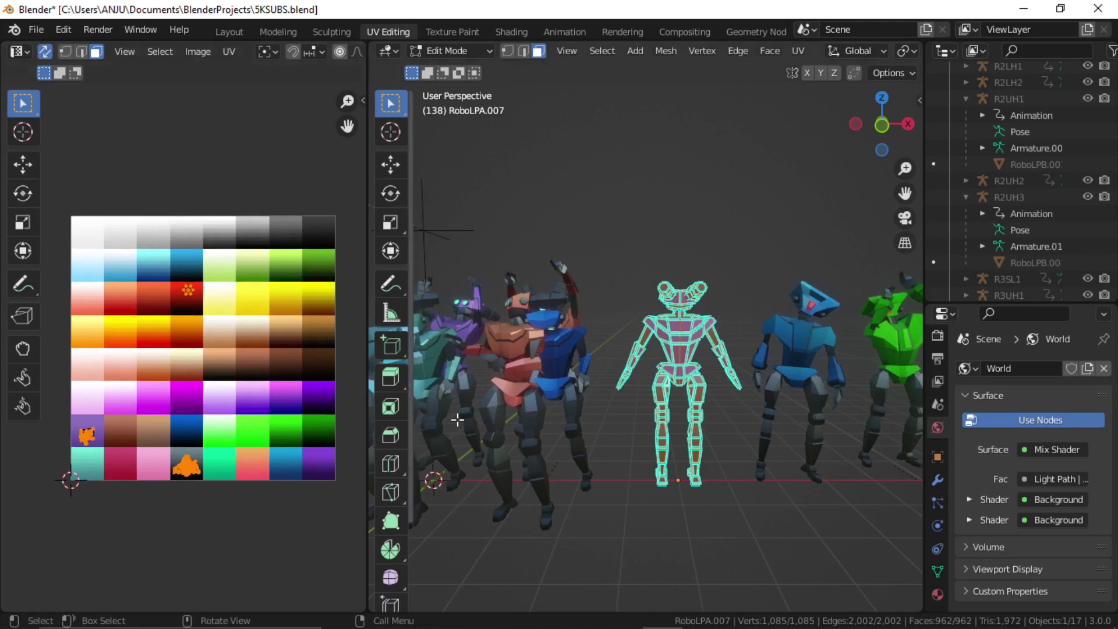
# Recolour the purple robot teal by moving its body UVs down onto the palette's teal square.
pyautogui.scroll(2, 637, 379)
pyautogui.moveTo(637, 379); pyautogui.dragTo(376, 361, button='middle')
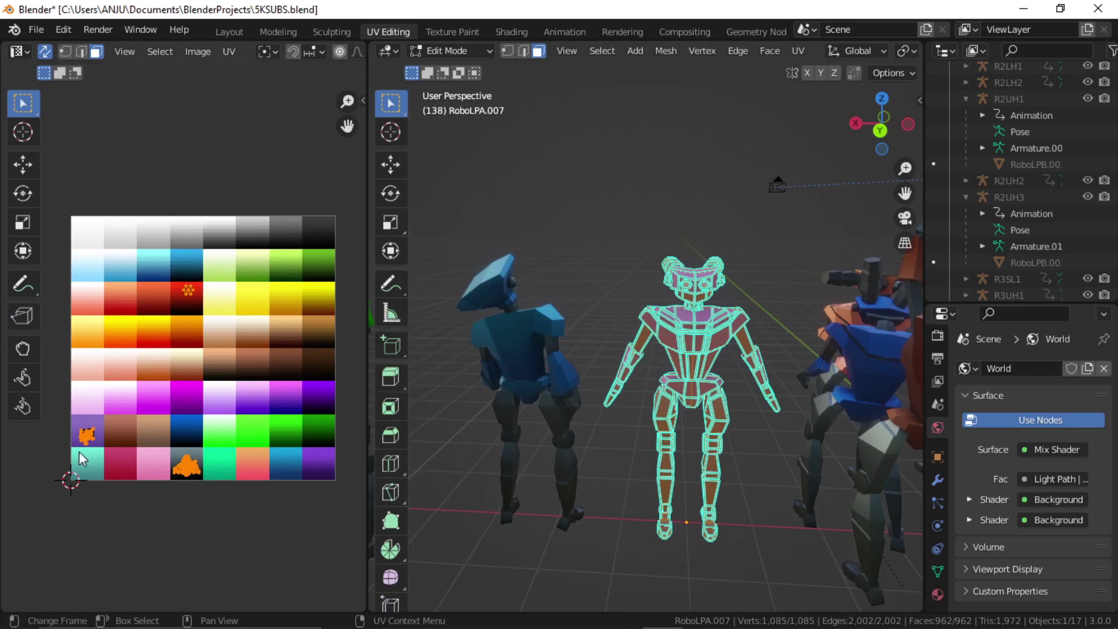
pyautogui.scroll(5, 78, 452)
pyautogui.moveTo(50, 460); pyautogui.dragTo(145, 545)
pyautogui.scroll(-2, 157, 539)
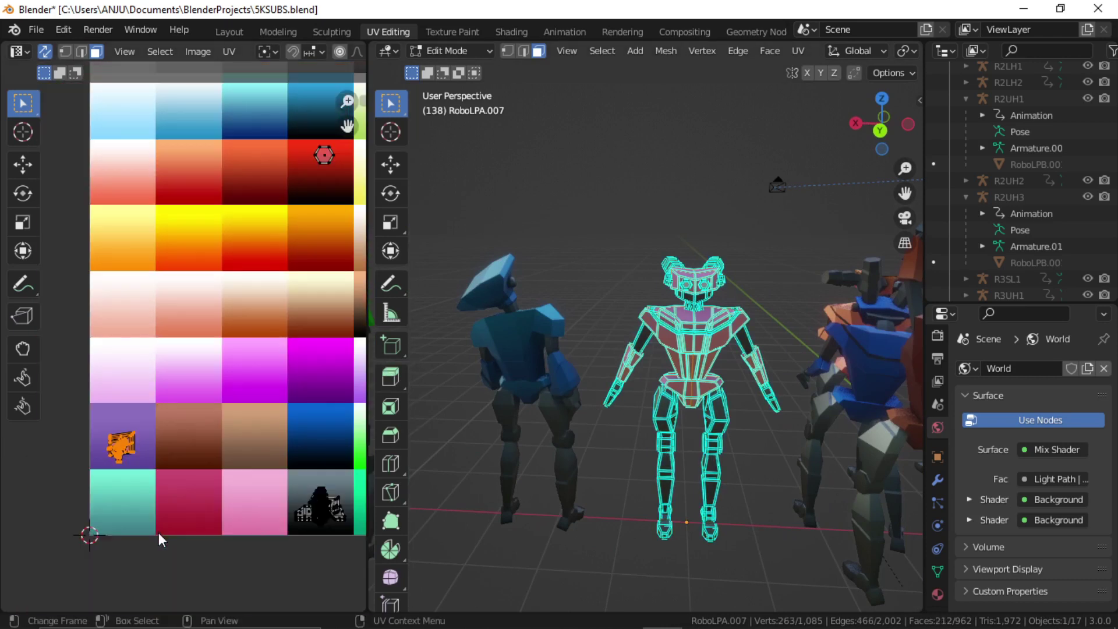
pyautogui.moveTo(189, 470); pyautogui.dragTo(157, 469, button='middle')
pyautogui.press('g')
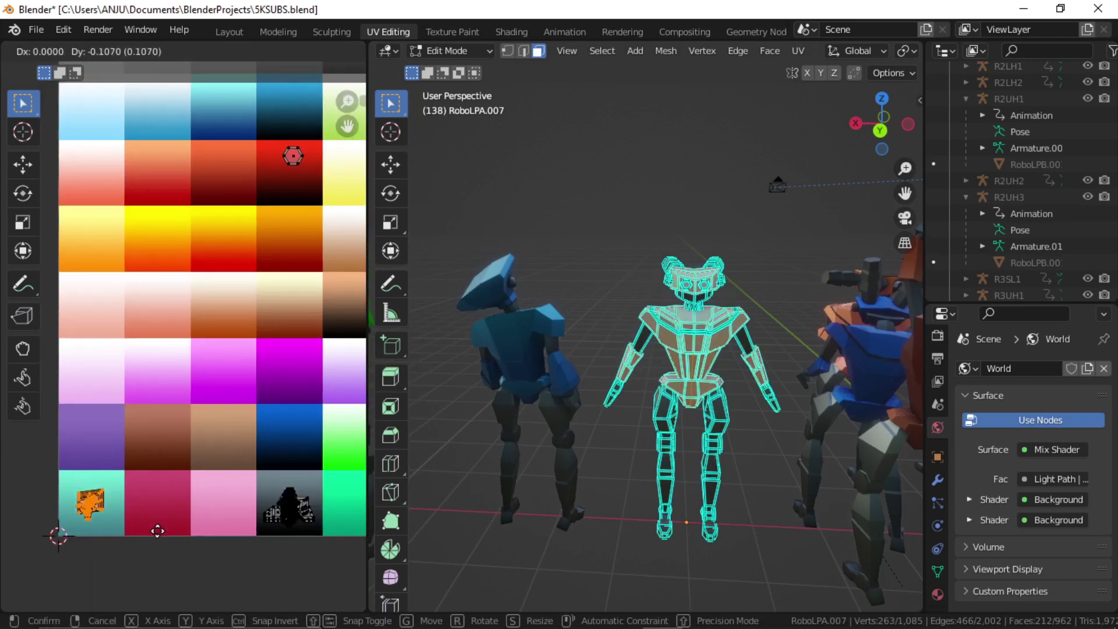
pyautogui.click(157, 534)
pyautogui.press('Tab')
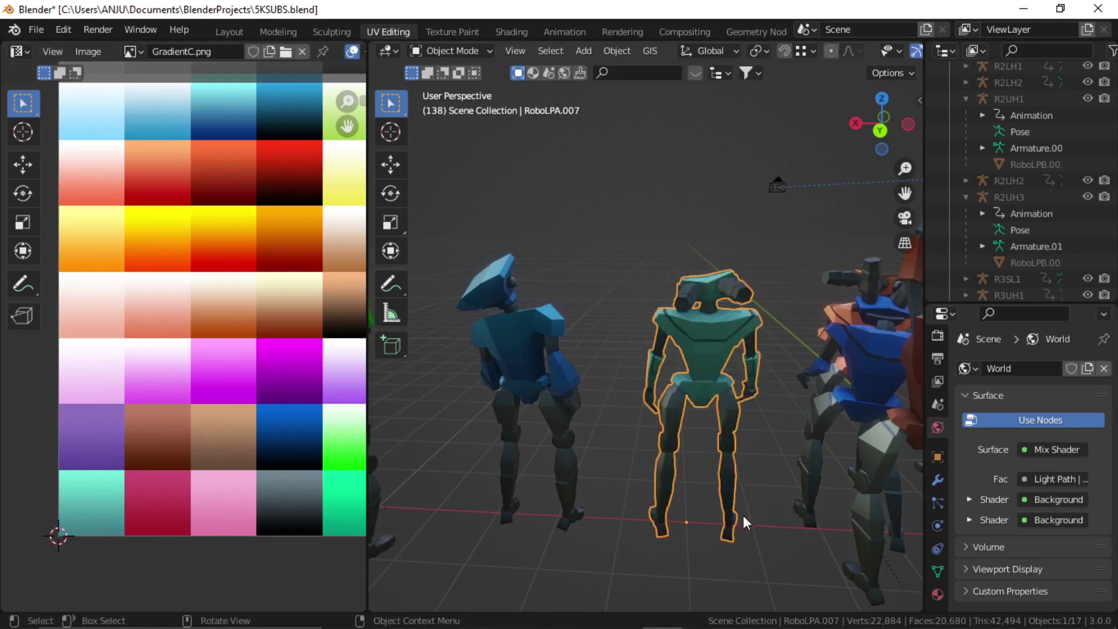
pyautogui.moveTo(703, 361); pyautogui.dragTo(914, 365, button='middle')
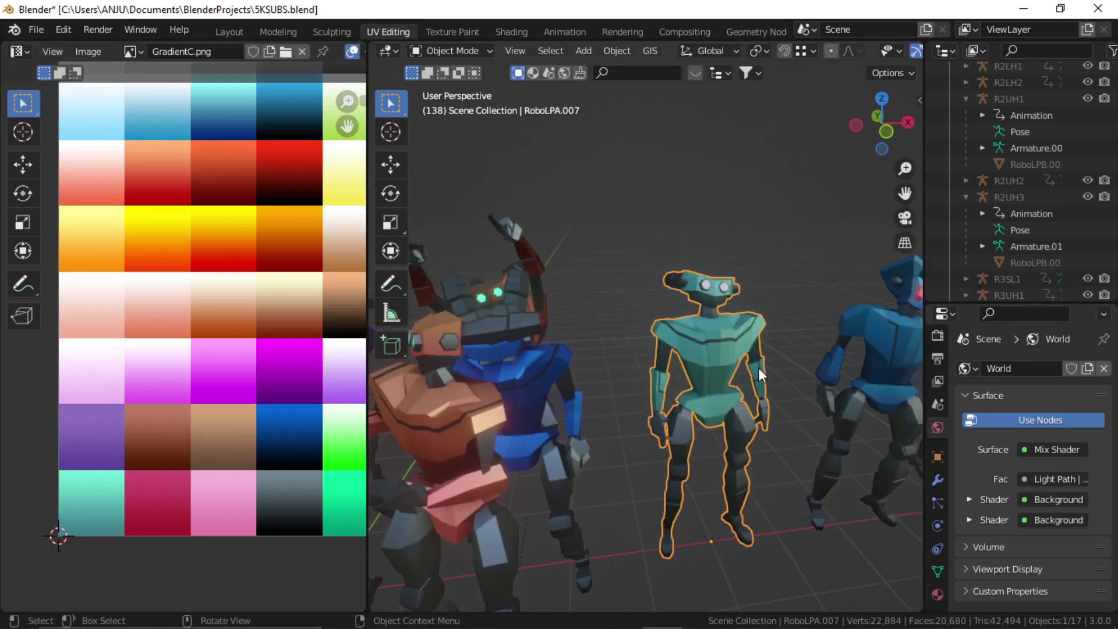
pyautogui.scroll(-4, 757, 369)
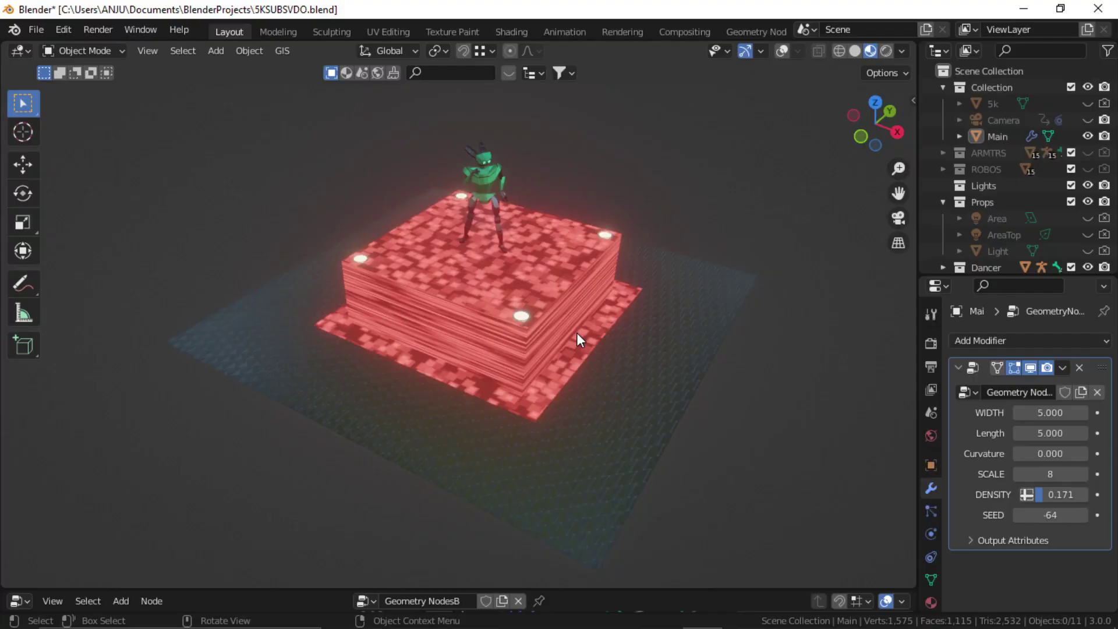
# Vary the Curvature of the Main stage's geometry nodes modifier up to about 3.8 to test its rounding.
pyautogui.moveTo(508, 329)
pyautogui.mouseDown(button='middle')
pyautogui.moveTo(499, 316)
pyautogui.moveTo(510, 339)
pyautogui.mouseUp(button='middle')
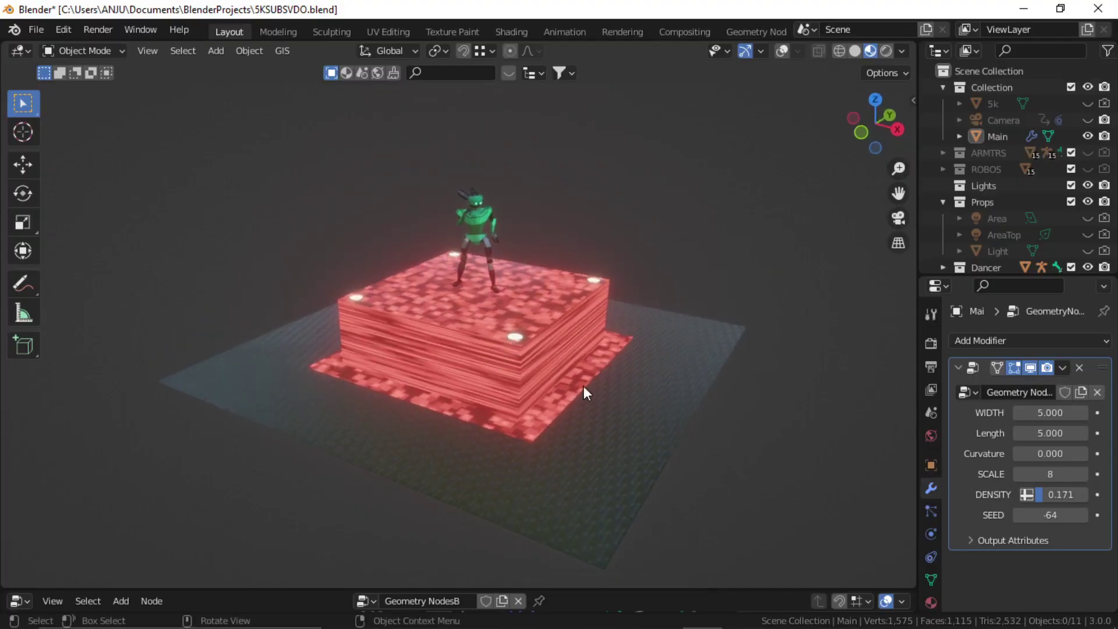
pyautogui.moveTo(584, 386); pyautogui.dragTo(581, 394, button='middle')
pyautogui.moveTo(1048, 454)
pyautogui.mouseDown()
pyautogui.moveTo(1094, 453)
pyautogui.moveTo(1042, 453)
pyautogui.moveTo(1067, 453)
pyautogui.mouseUp()
pyautogui.moveTo(651, 348); pyautogui.dragTo(556, 337, button='middle')
pyautogui.click(1049, 453)
pyautogui.write('0.86')
pyautogui.press('Return')
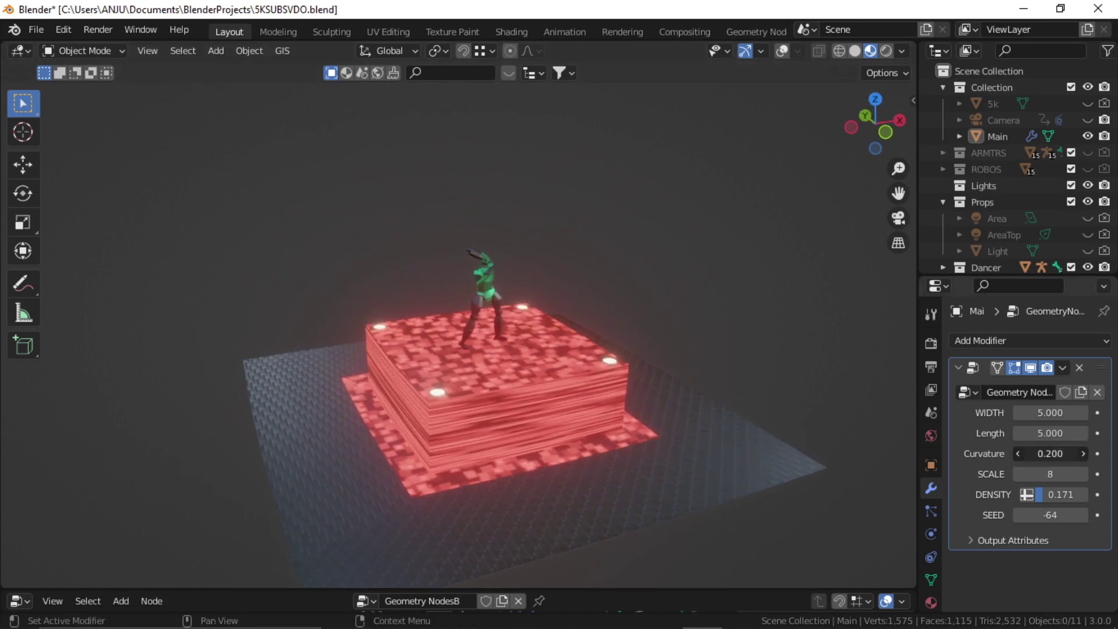
pyautogui.moveTo(1050, 453); pyautogui.dragTo(1084, 454)
pyautogui.moveTo(512, 402); pyautogui.dragTo(582, 370, button='middle')
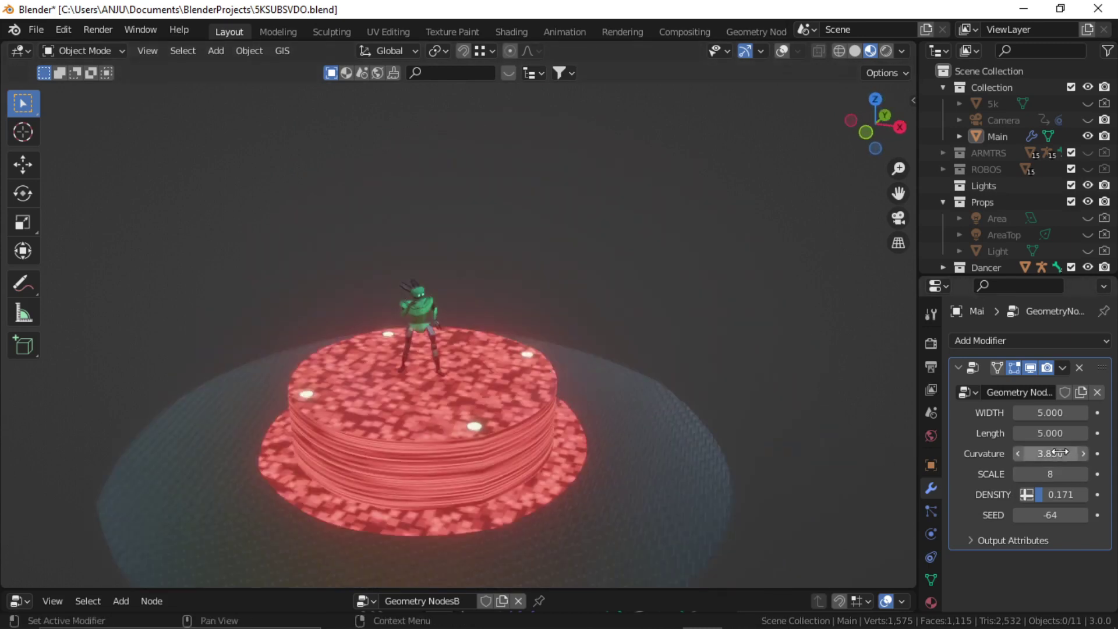
pyautogui.moveTo(1065, 453); pyautogui.dragTo(1022, 454)
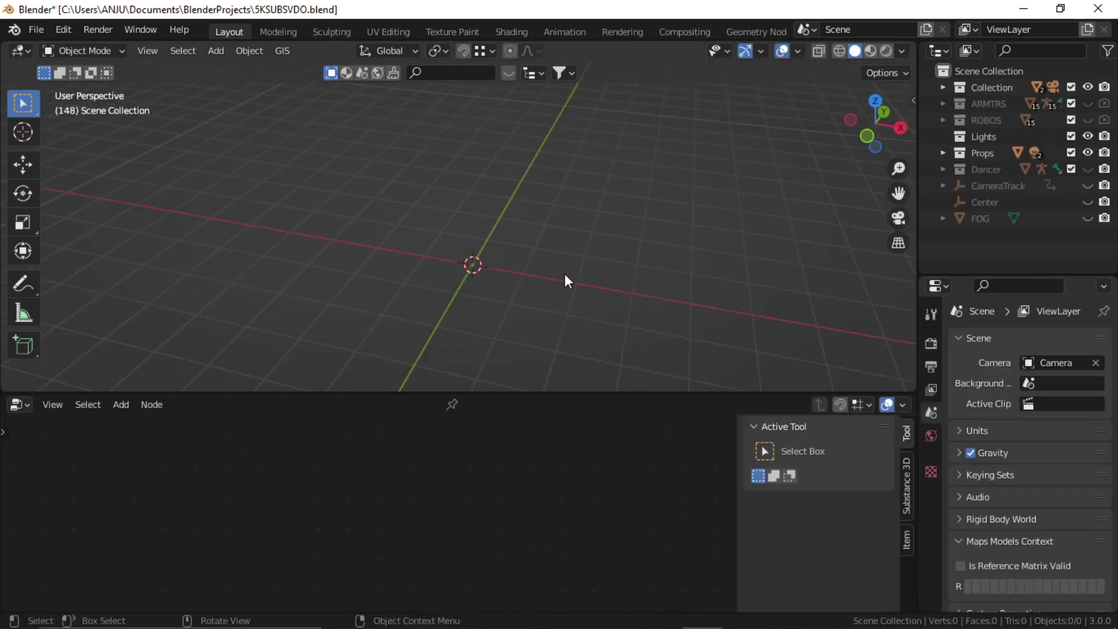
# Add a mesh plane and give it a new geometry nodes tree.
pyautogui.moveTo(565, 274); pyautogui.dragTo(517, 269, button='middle')
pyautogui.hotkey('shift', 'a')
pyautogui.moveTo(516, 267)
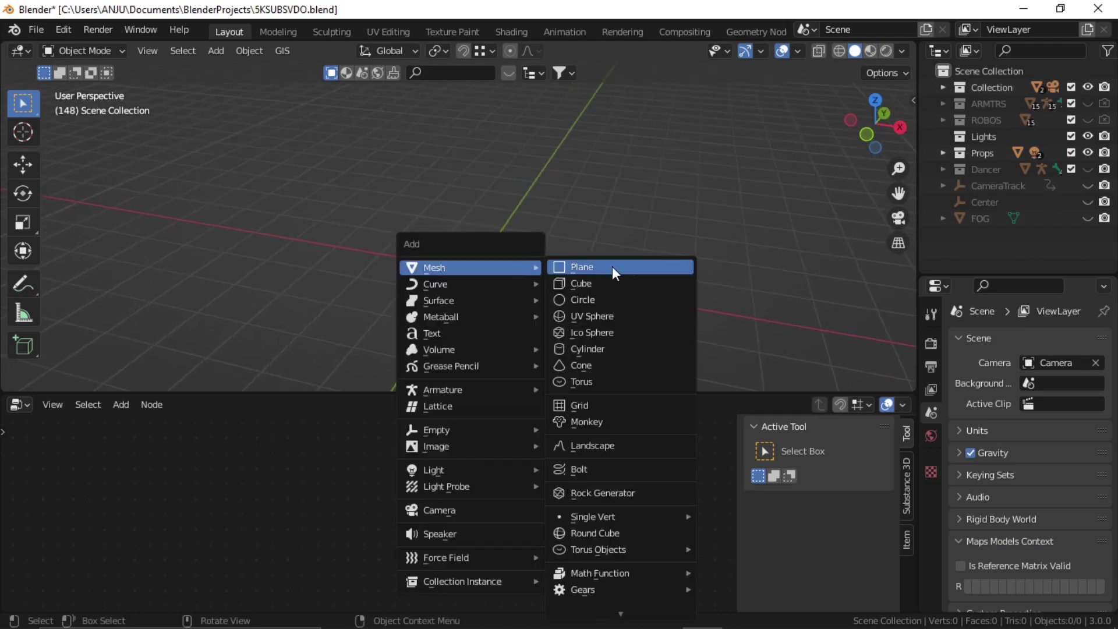
pyautogui.click(625, 266)
pyautogui.click(456, 406)
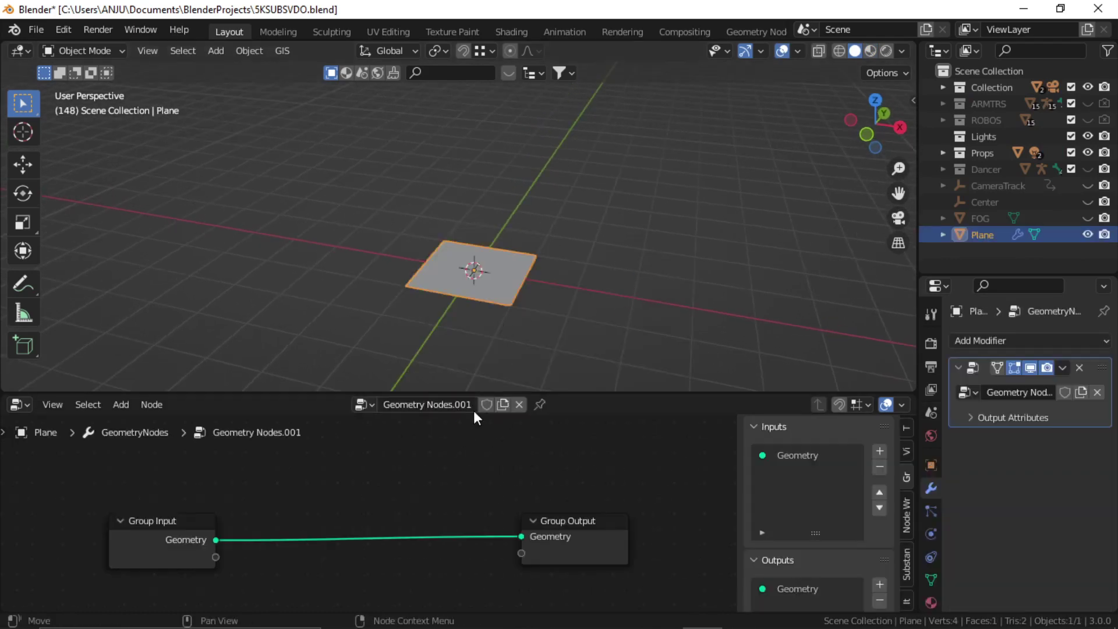
# Cut the link between Group Input and Group Output and place a Quadratic Bezier node between them.
pyautogui.keyDown('ctrl'); pyautogui.moveTo(480, 489); pyautogui.dragTo(430, 564, button='right'); pyautogui.keyUp('ctrl')
pyautogui.moveTo(531, 514); pyautogui.dragTo(431, 514, button='middle')
pyautogui.scroll(-4, 475, 506)
pyautogui.scroll(2, 443, 494)
pyautogui.hotkey('shift', 'a')
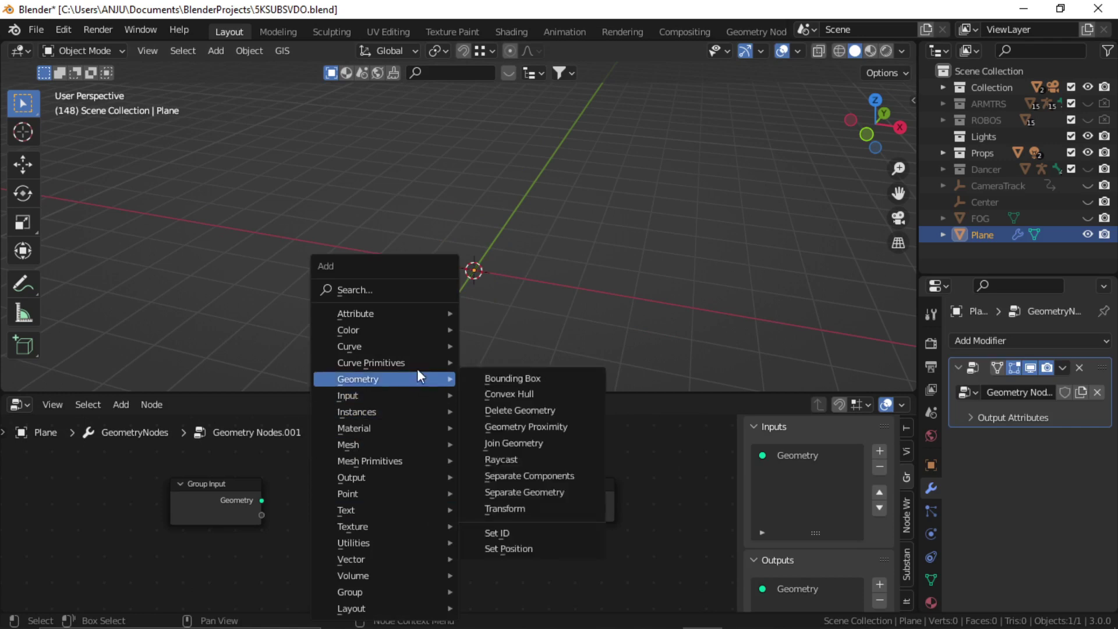
pyautogui.moveTo(427, 362)
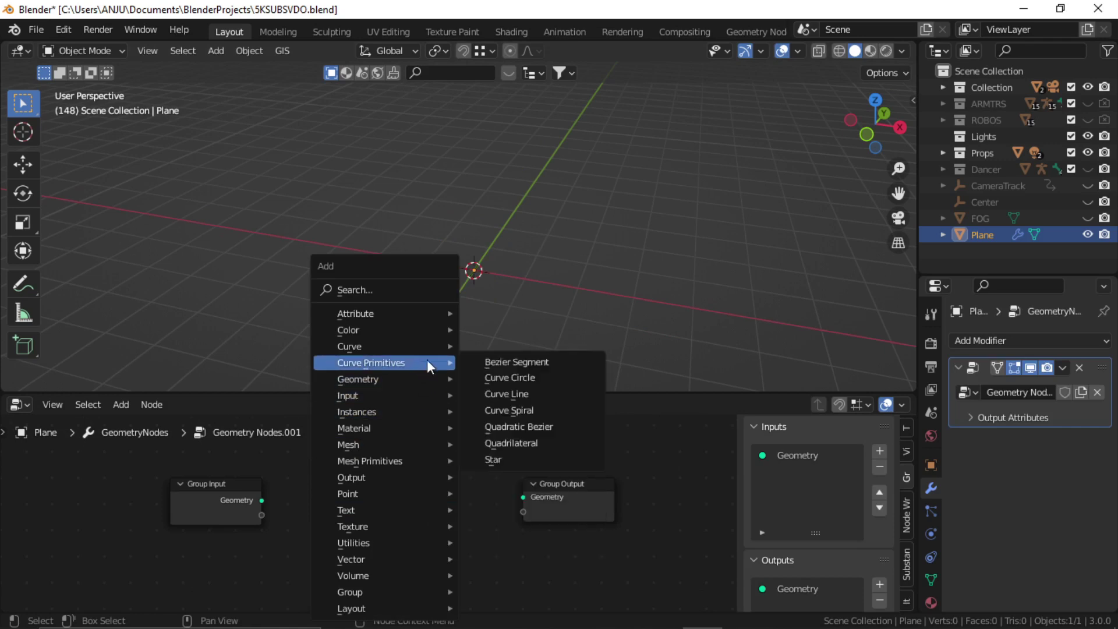
pyautogui.click(546, 426)
pyautogui.click(467, 514)
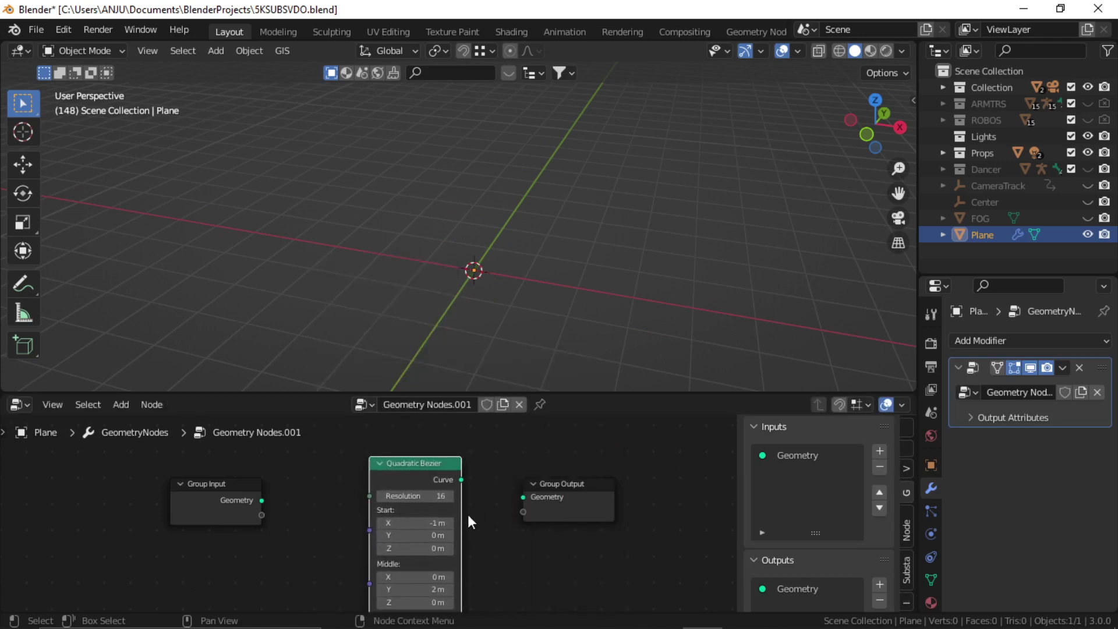
# Connect the Quadratic Bezier's Curve output to the Group Output's Geometry and move the node slightly down.
pyautogui.moveTo(467, 514); pyautogui.dragTo(514, 471, button='middle')
pyautogui.moveTo(495, 430); pyautogui.dragTo(557, 448)
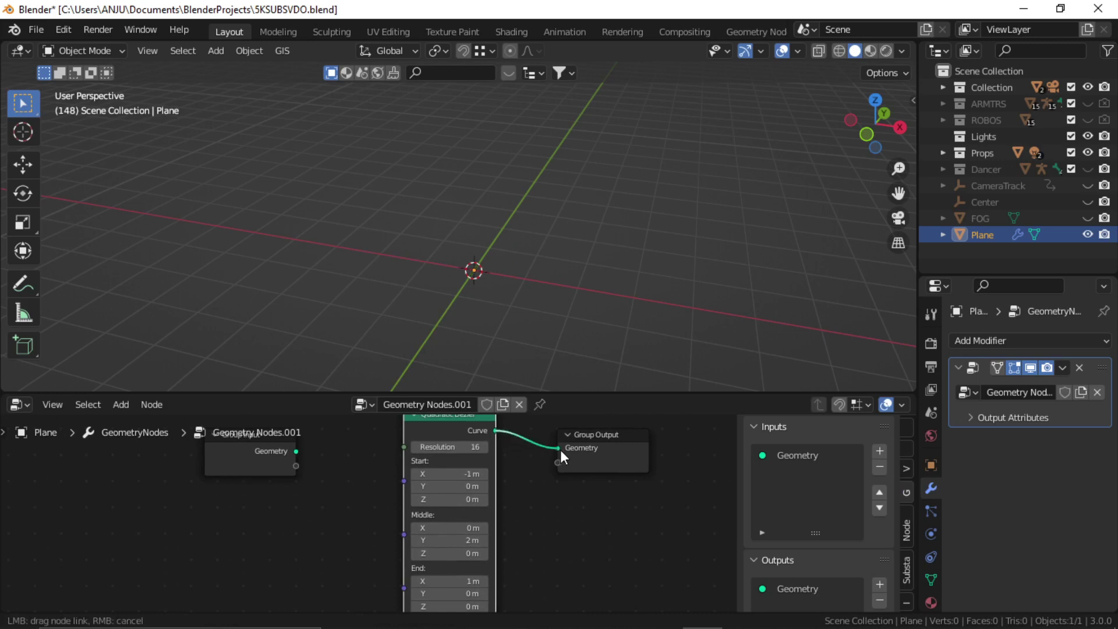
pyautogui.moveTo(459, 422); pyautogui.dragTo(457, 461)
pyautogui.click(457, 461)
pyautogui.press('KP_1')
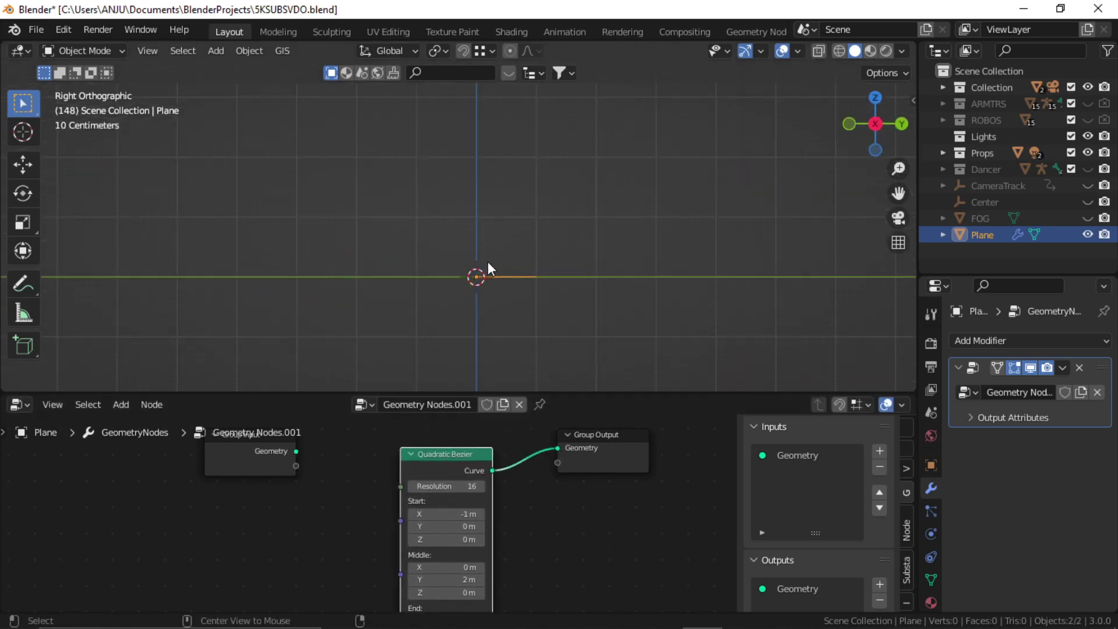
# View the curve from the top and reposition the Quadratic Bezier node between Group Input and Group Output.
pyautogui.press('KP_7')
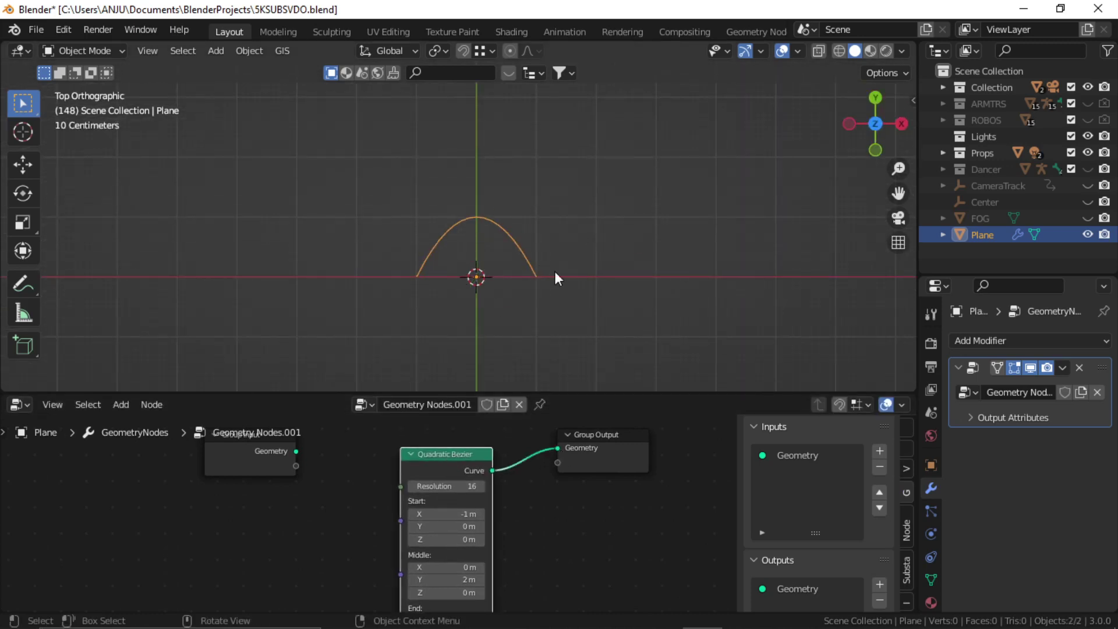
pyautogui.moveTo(576, 392); pyautogui.dragTo(576, 294)
pyautogui.press('g')
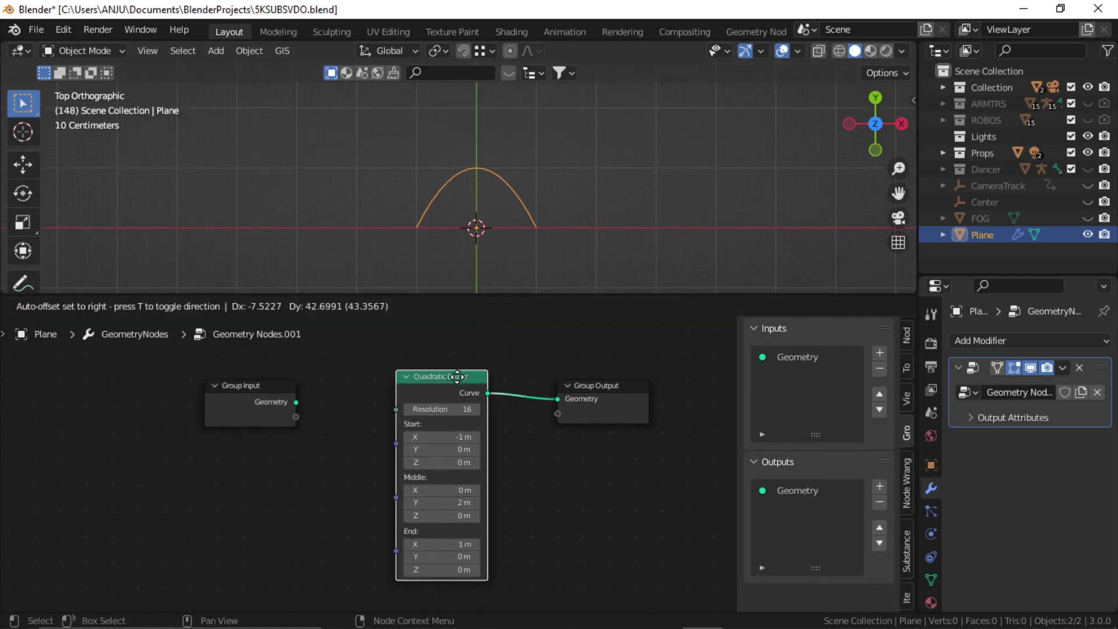
pyautogui.click(498, 421)
pyautogui.moveTo(497, 421); pyautogui.dragTo(529, 412, button='middle')
pyautogui.scroll(1, 451, 435)
pyautogui.moveTo(564, 456); pyautogui.dragTo(511, 456, button='middle')
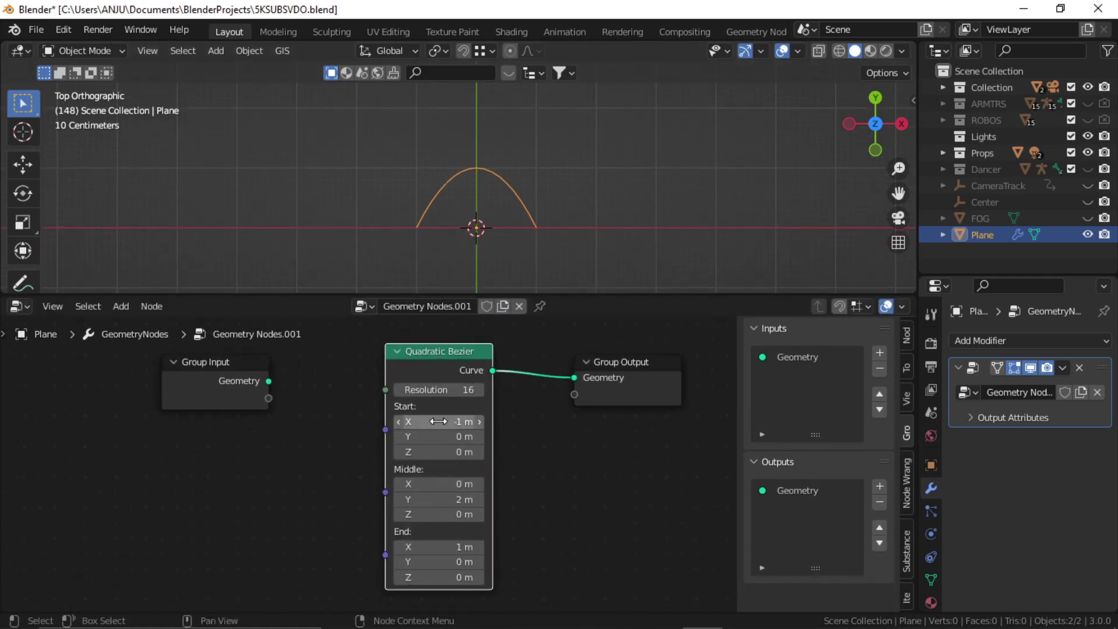
pyautogui.scroll(2, 550, 486)
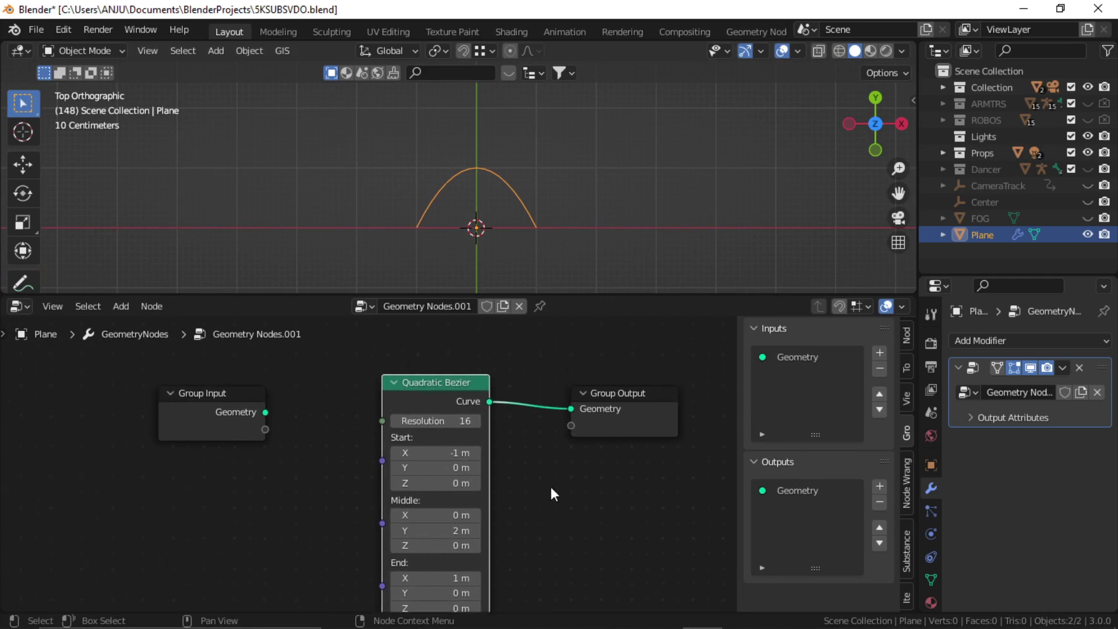
# Annotate a square about 2 m wide around the curve, centred on the origin.
pyautogui.moveTo(586, 299); pyautogui.dragTo(589, 338)
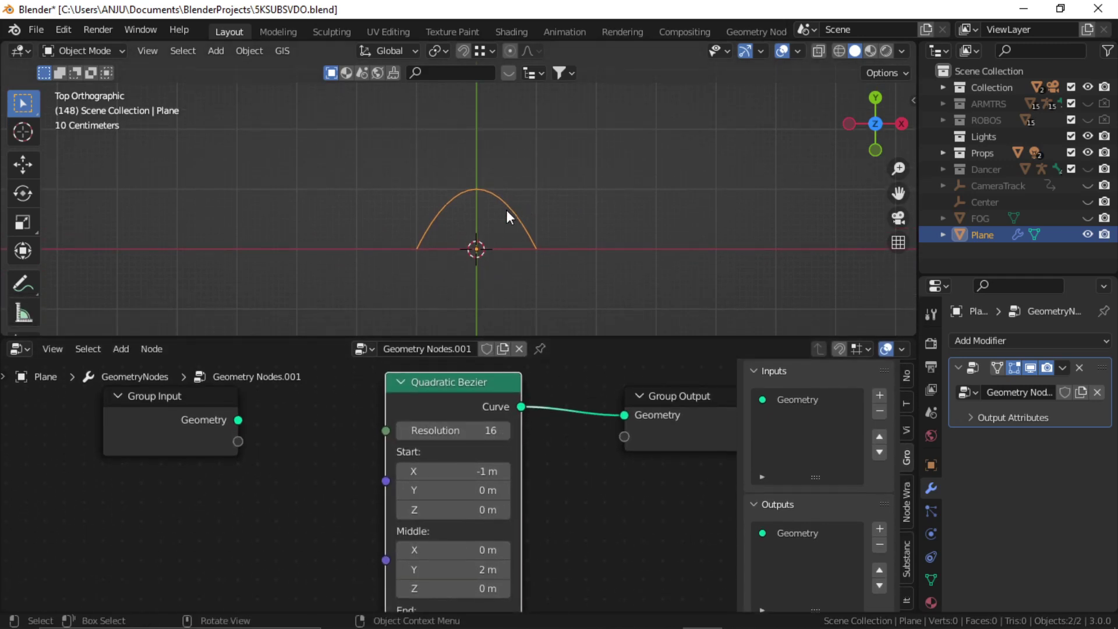
pyautogui.click(21, 286)
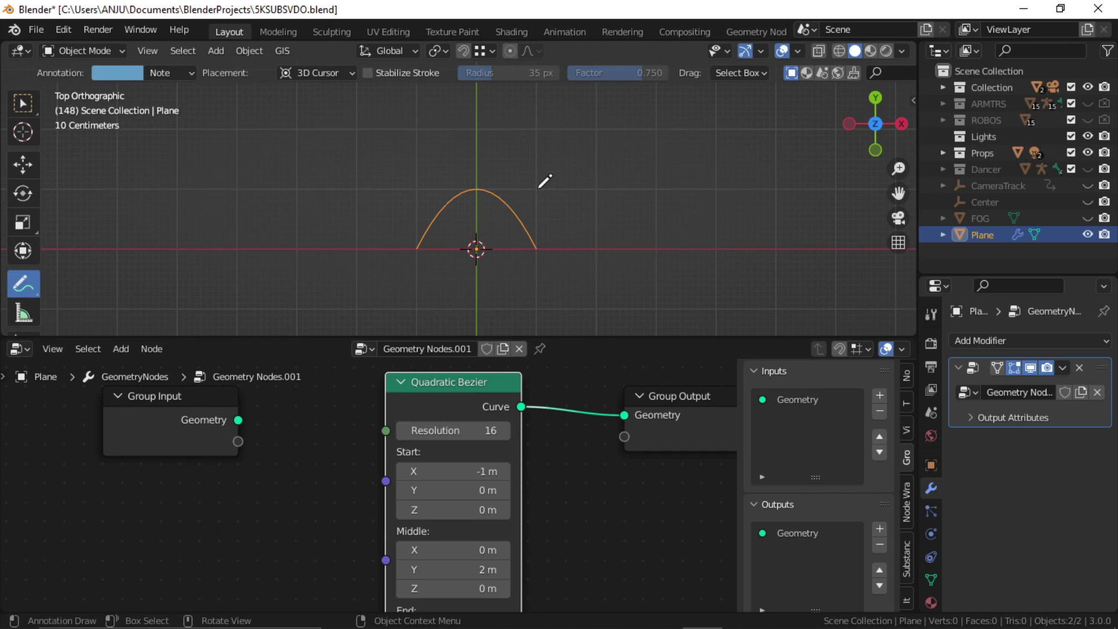
pyautogui.moveTo(536, 189)
pyautogui.mouseDown()
pyautogui.moveTo(417, 189)
pyautogui.moveTo(416, 308)
pyautogui.moveTo(531, 303)
pyautogui.moveTo(537, 190)
pyautogui.mouseUp()
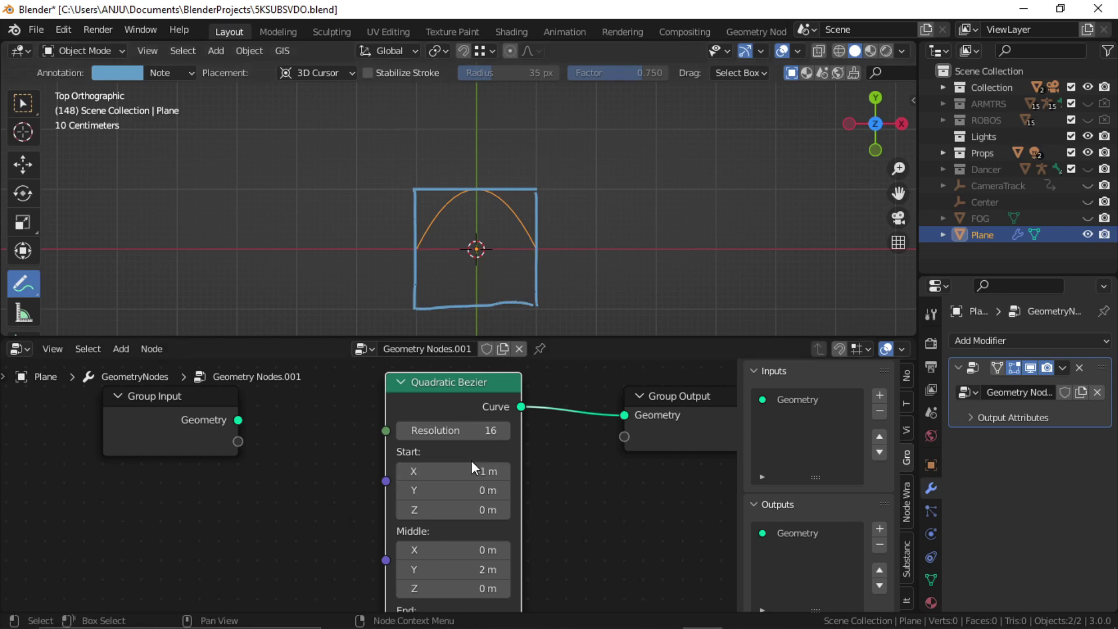
# Set the Quadratic Bezier's Start point to X 1 m and Y 1 m.
pyautogui.scroll(2, 472, 463)
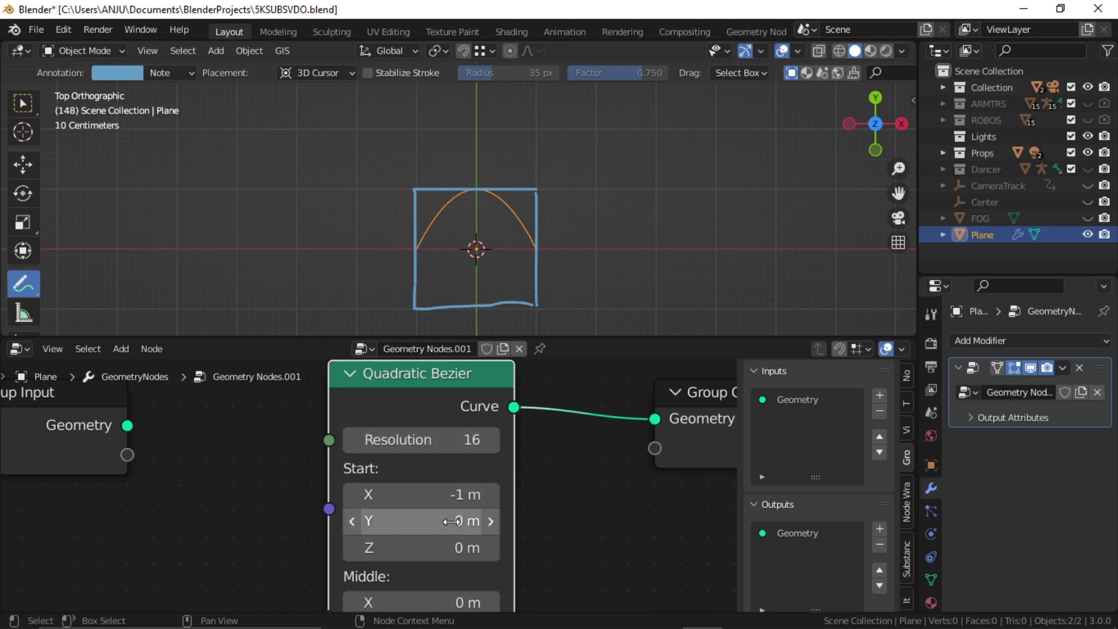
pyautogui.click(434, 499)
pyautogui.write('1')
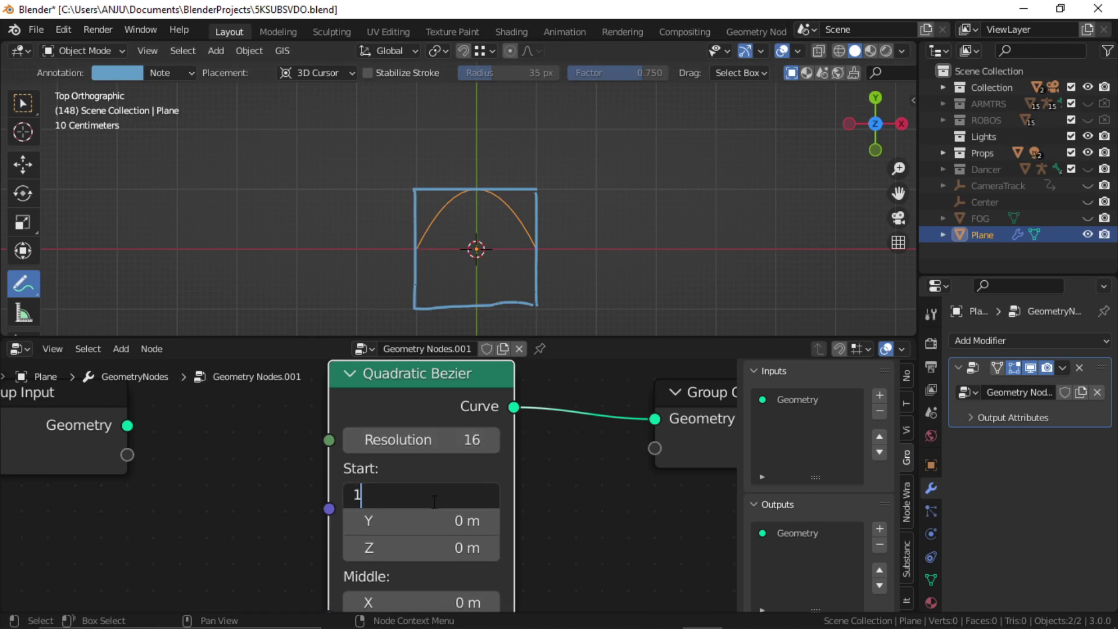
pyautogui.press('Return')
pyautogui.click(432, 521)
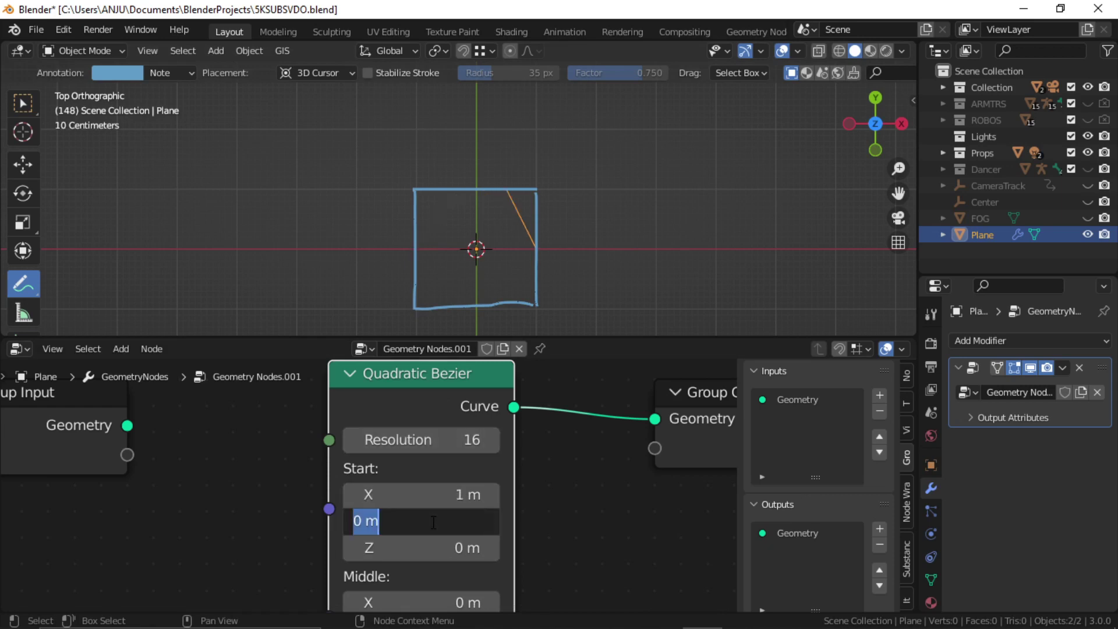
pyautogui.write('1')
pyautogui.press('Return')
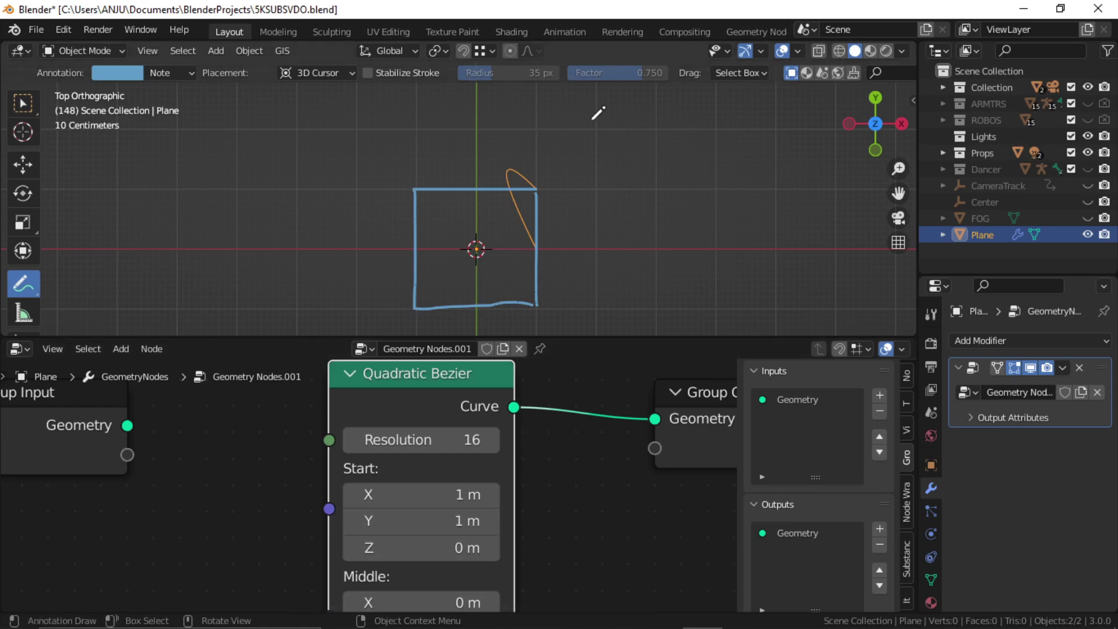
# Circle the sketched square's upper right corner, and annotate the upper corners with +H+W on the right and -H+W on the left.
pyautogui.moveTo(541, 184)
pyautogui.mouseDown()
pyautogui.moveTo(533, 192)
pyautogui.moveTo(544, 181)
pyautogui.mouseUp()
pyautogui.moveTo(556, 174)
pyautogui.mouseDown()
pyautogui.moveTo(586, 173)
pyautogui.moveTo(570, 196)
pyautogui.mouseUp()
pyautogui.moveTo(611, 162); pyautogui.dragTo(613, 193)
pyautogui.moveTo(612, 178)
pyautogui.mouseDown()
pyautogui.moveTo(632, 181)
pyautogui.moveTo(633, 202)
pyautogui.moveTo(674, 174)
pyautogui.moveTo(663, 194)
pyautogui.moveTo(718, 204)
pyautogui.mouseUp()
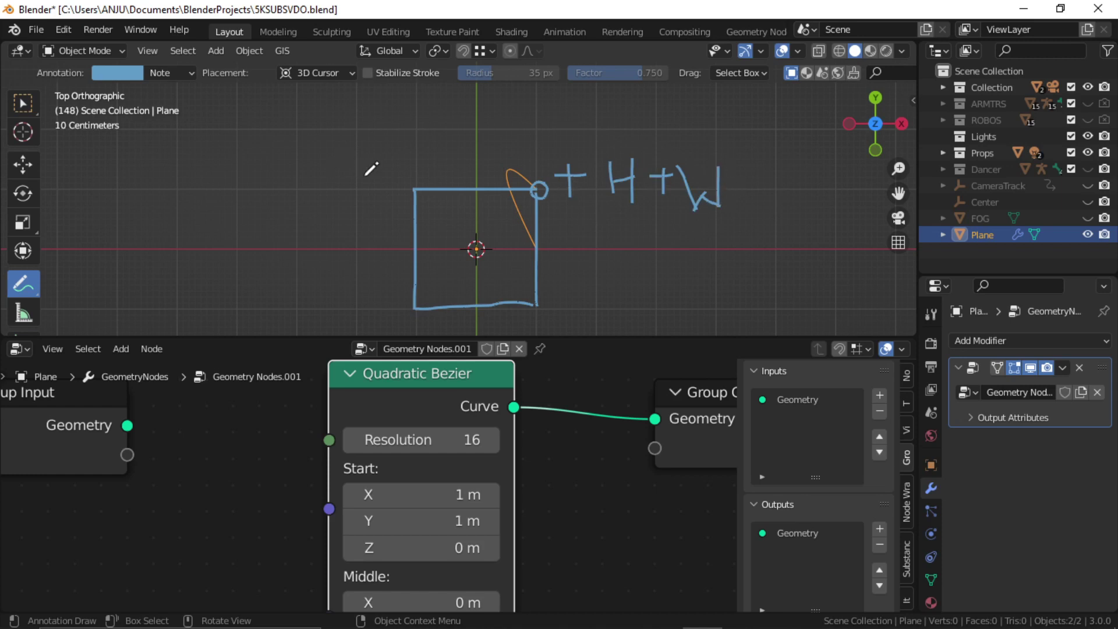
pyautogui.moveTo(339, 174); pyautogui.dragTo(410, 168)
pyautogui.moveTo(402, 159)
pyautogui.mouseDown()
pyautogui.moveTo(402, 184)
pyautogui.moveTo(433, 174)
pyautogui.moveTo(455, 150)
pyautogui.mouseUp()
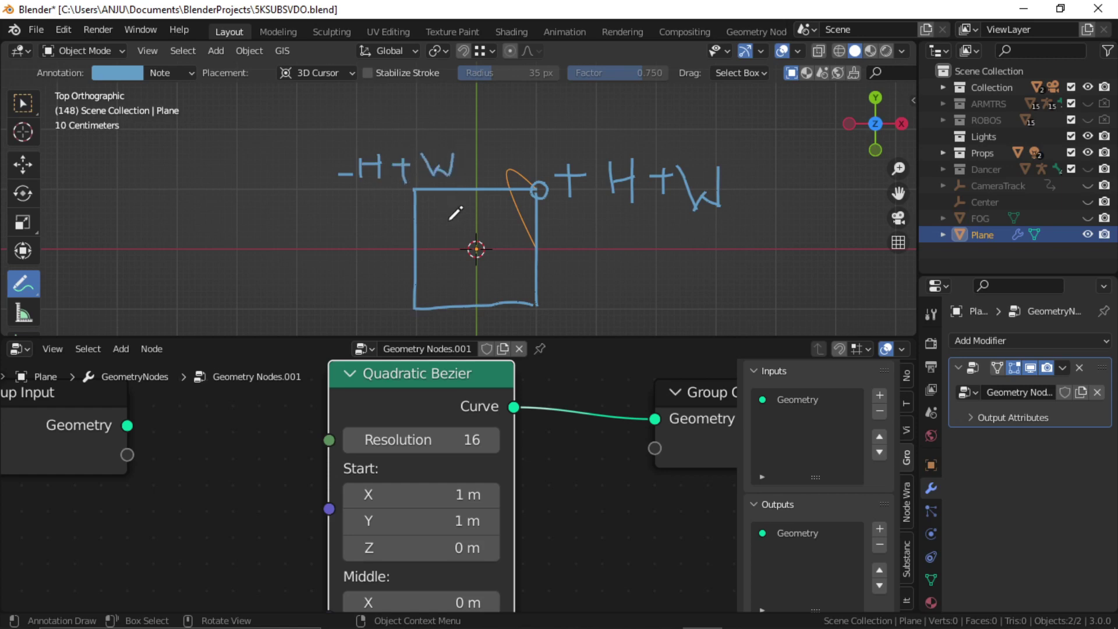
# Annotate the sketched square's lower left corner with -H-W and its lower right corner with +H-W.
pyautogui.keyDown('shift'); pyautogui.moveTo(450, 235); pyautogui.dragTo(451, 183, button='middle'); pyautogui.keyUp('shift')
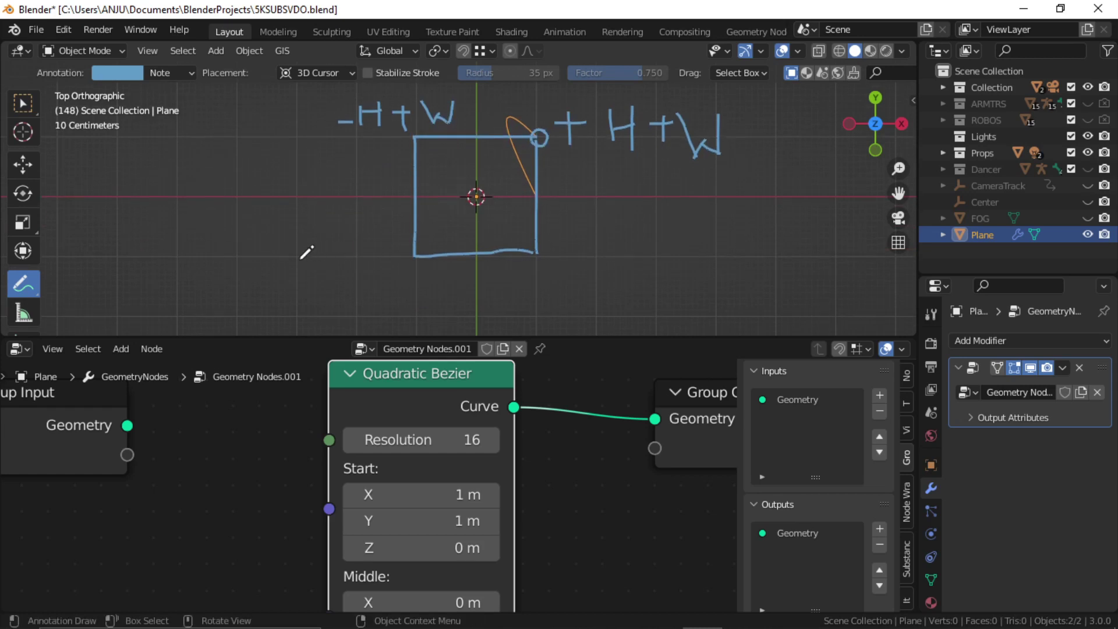
pyautogui.moveTo(300, 259)
pyautogui.mouseDown()
pyautogui.moveTo(342, 255)
pyautogui.moveTo(344, 265)
pyautogui.moveTo(370, 250)
pyautogui.moveTo(386, 261)
pyautogui.moveTo(402, 234)
pyautogui.mouseUp()
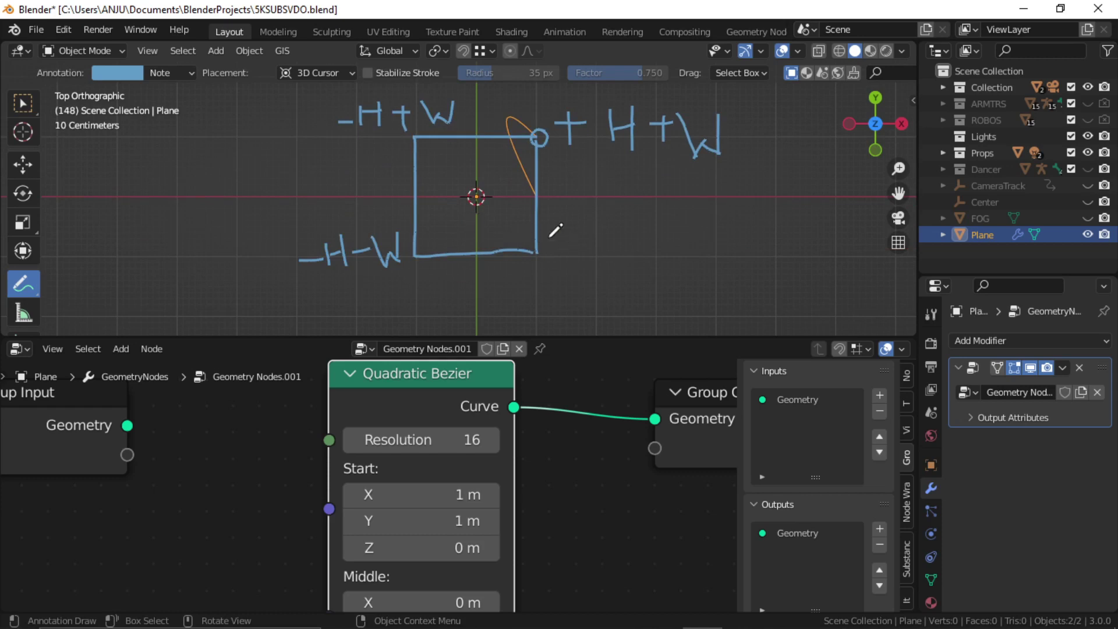
pyautogui.keyDown('shift'); pyautogui.moveTo(591, 256); pyautogui.dragTo(556, 268, button='middle'); pyautogui.keyUp('shift')
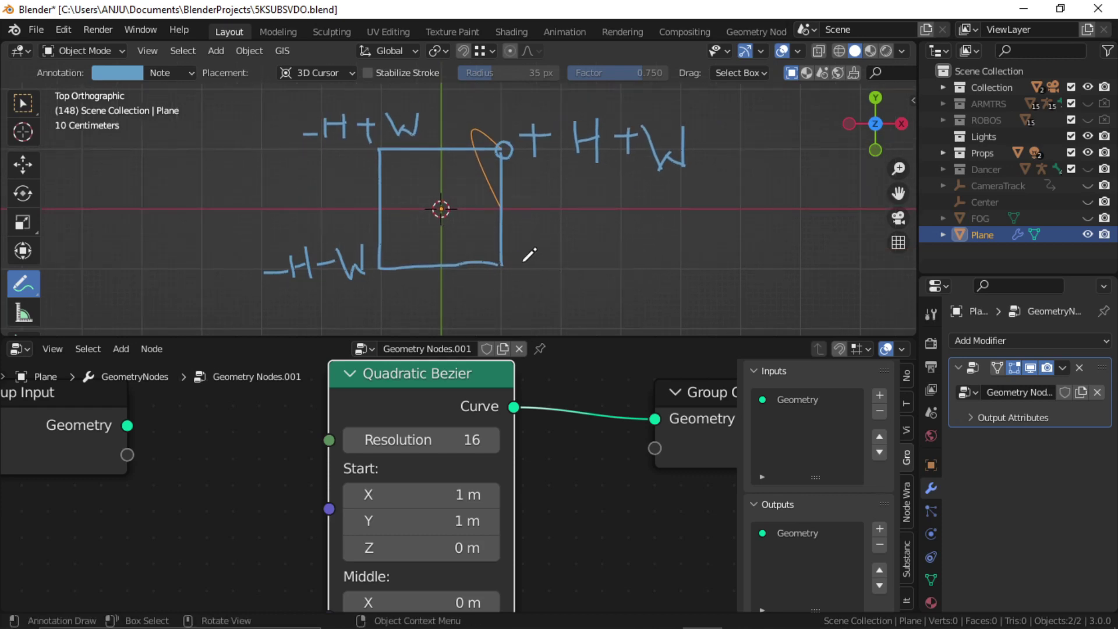
pyautogui.moveTo(523, 264)
pyautogui.mouseDown()
pyautogui.moveTo(564, 263)
pyautogui.moveTo(535, 278)
pyautogui.mouseUp()
pyautogui.moveTo(574, 245)
pyautogui.mouseDown()
pyautogui.moveTo(574, 278)
pyautogui.moveTo(587, 261)
pyautogui.moveTo(591, 286)
pyautogui.mouseUp()
pyautogui.moveTo(601, 269); pyautogui.dragTo(674, 273)
pyautogui.scroll(-2, 536, 226)
pyautogui.keyDown('shift'); pyautogui.moveTo(486, 219); pyautogui.dragTo(542, 224, button='middle'); pyautogui.keyUp('shift')
pyautogui.scroll(3, 566, 226)
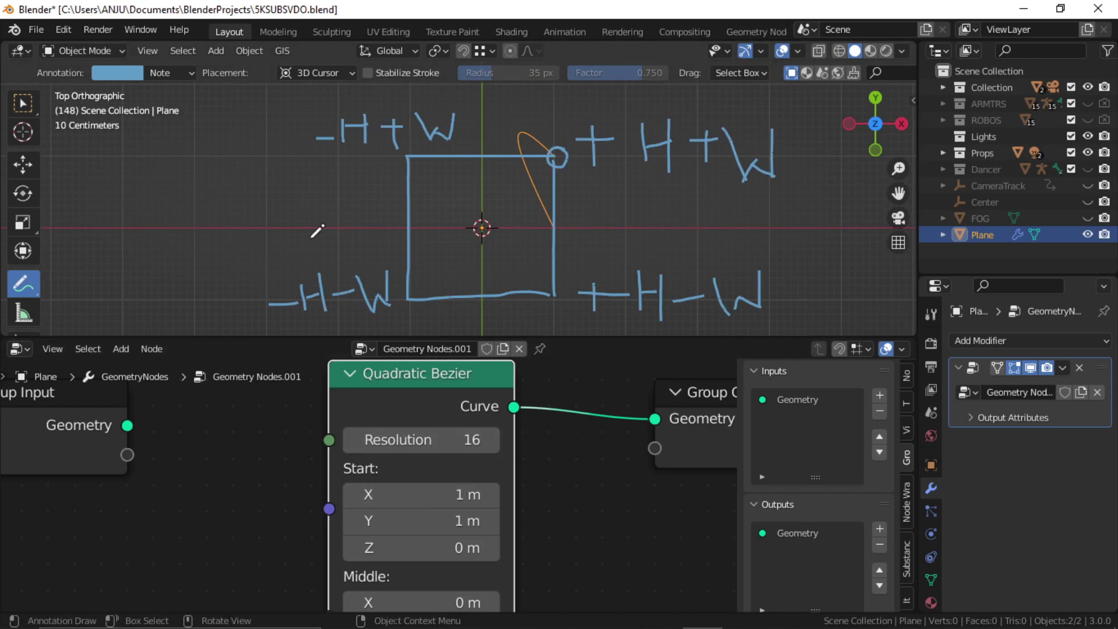
pyautogui.scroll(-1, 492, 245)
# Add two Float inputs named H and W to the node group.
pyautogui.scroll(-1, 415, 462)
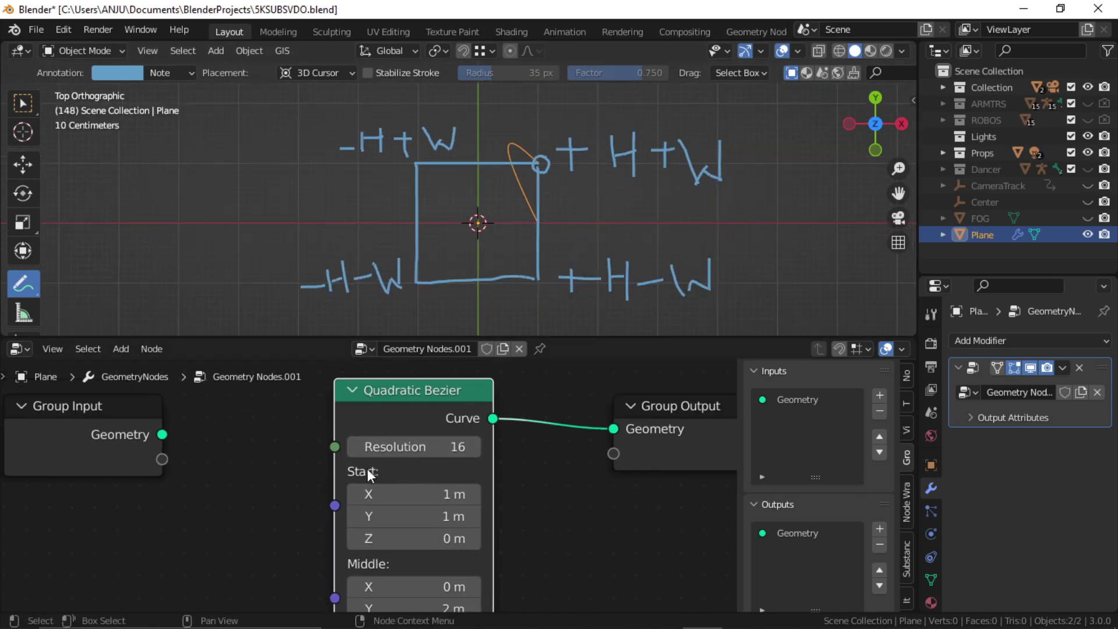
pyautogui.scroll(-1, 367, 468)
pyautogui.moveTo(361, 479); pyautogui.dragTo(370, 477, button='middle')
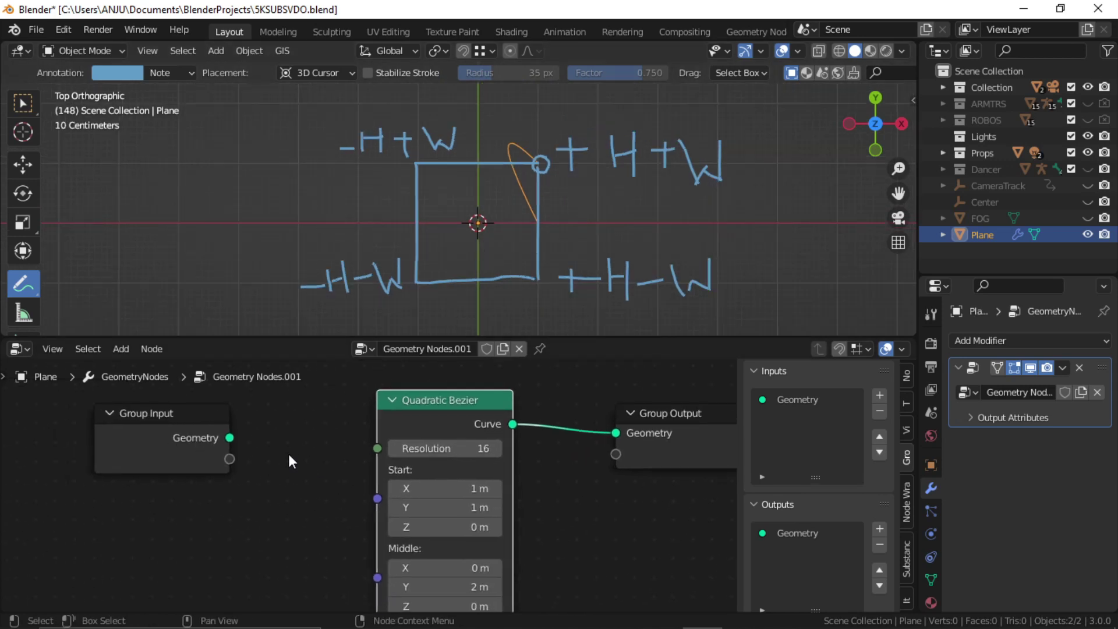
pyautogui.scroll(-2, 610, 456)
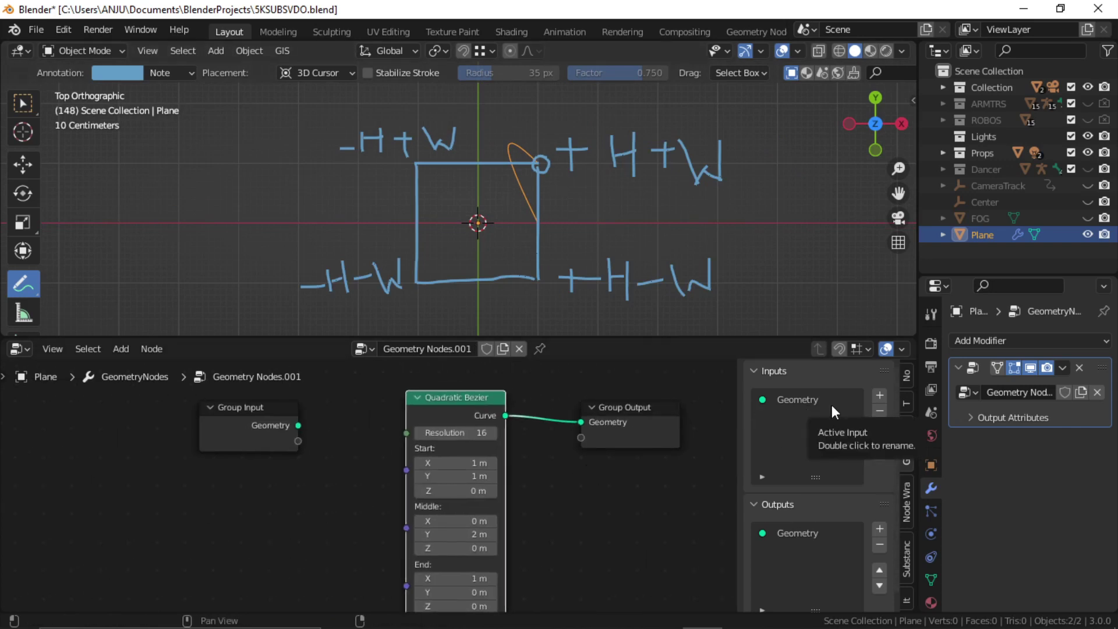
pyautogui.click(880, 395)
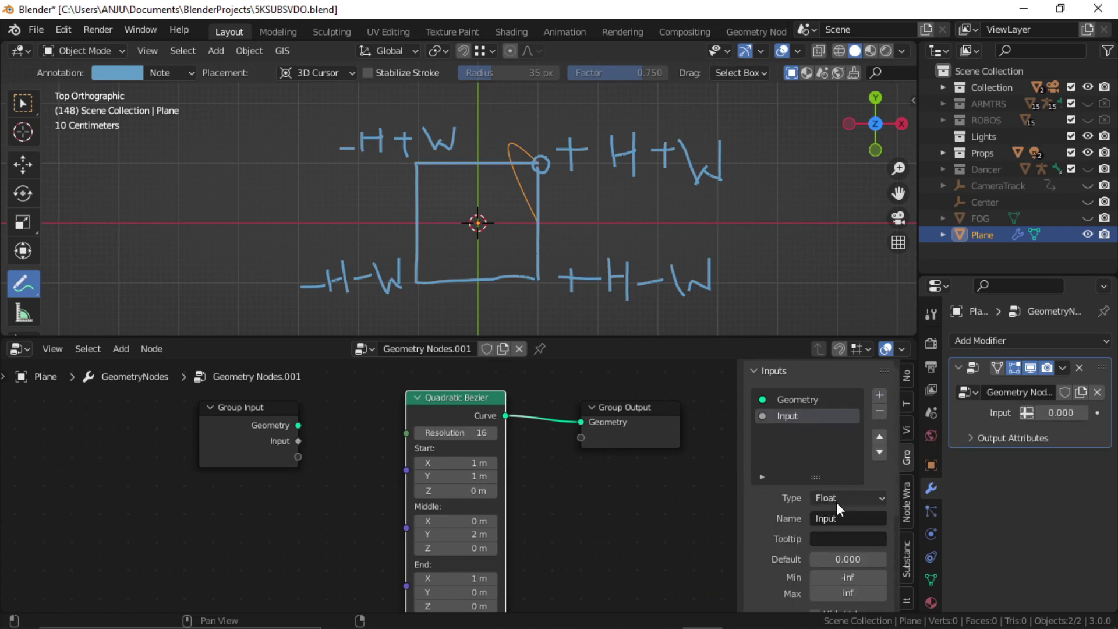
pyautogui.click(848, 518)
pyautogui.write('H')
pyautogui.press('Return')
pyautogui.click(880, 394)
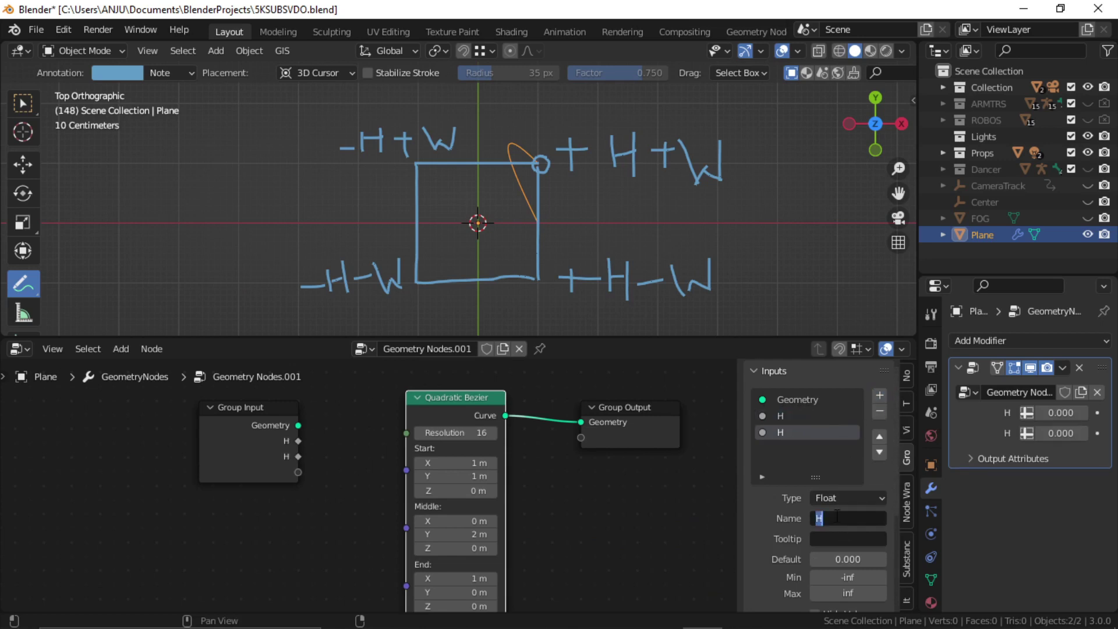
pyautogui.write('W')
pyautogui.press('Return')
# Move the Group Input node further left and place a Math node between it and the Quadratic Bezier.
pyautogui.moveTo(285, 453); pyautogui.dragTo(127, 417)
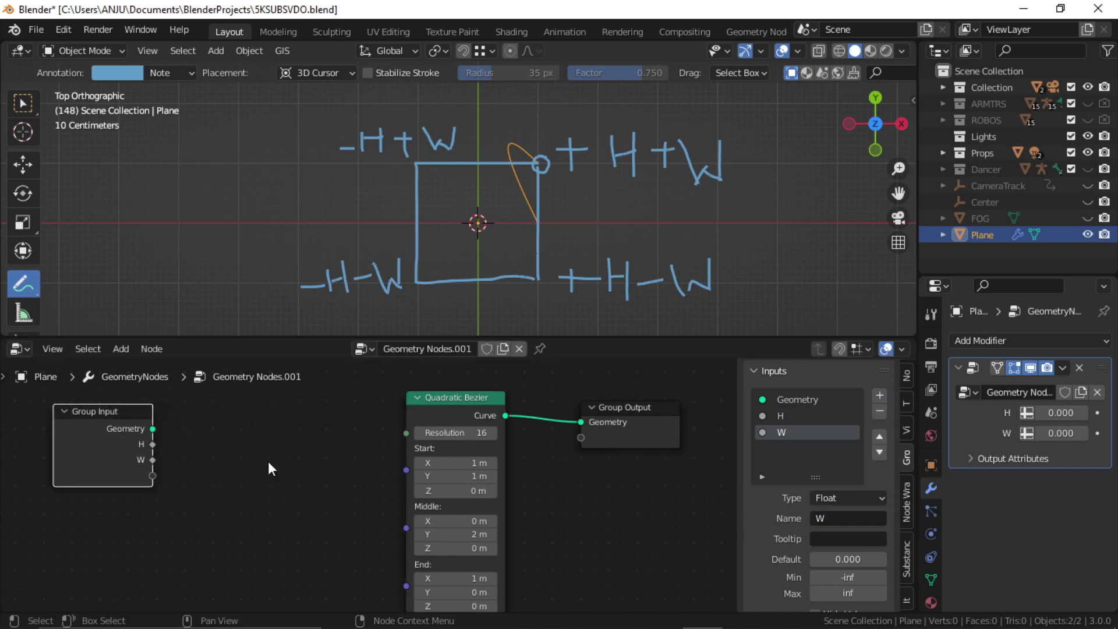
pyautogui.moveTo(268, 461); pyautogui.dragTo(321, 469, button='middle')
pyautogui.moveTo(219, 421); pyautogui.dragTo(170, 424)
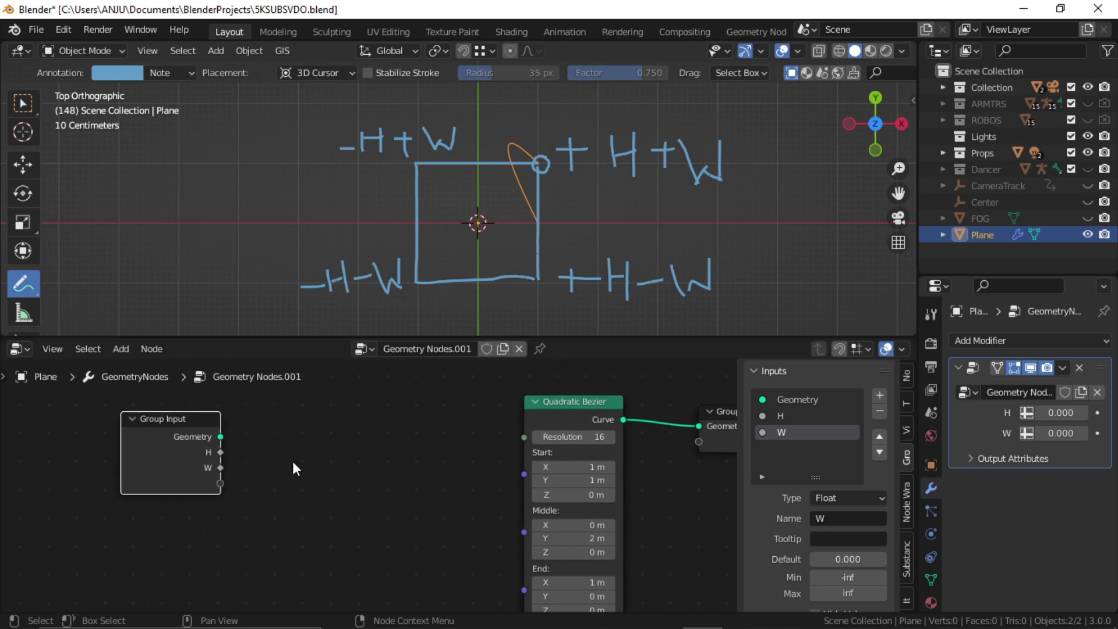
pyautogui.click(293, 461)
pyautogui.hotkey('shift', 'a')
pyautogui.click(252, 293)
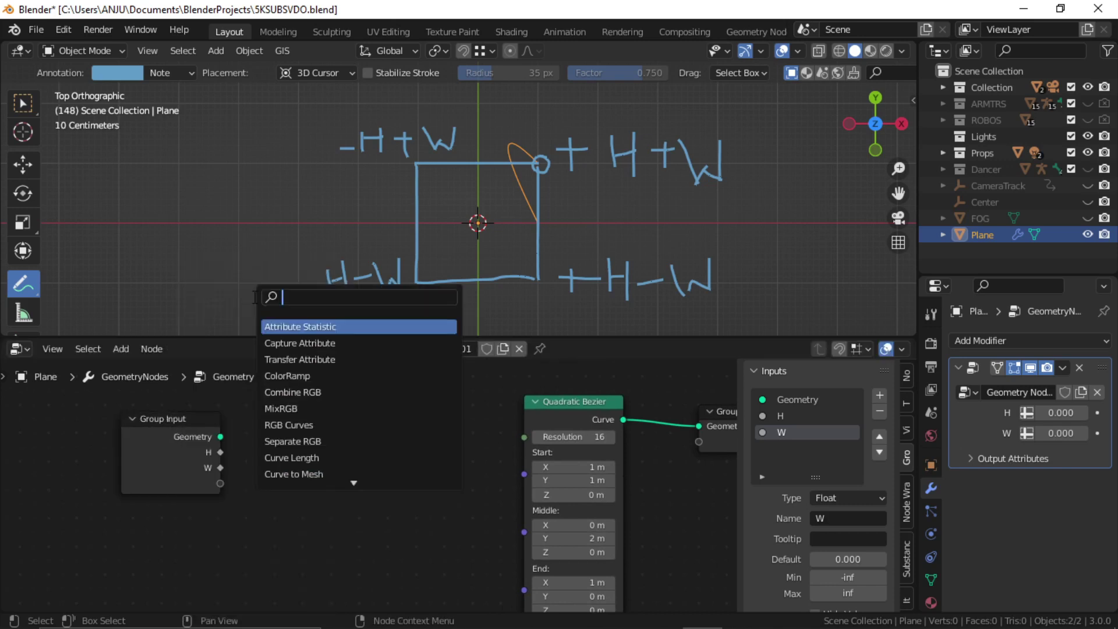
pyautogui.write('a')
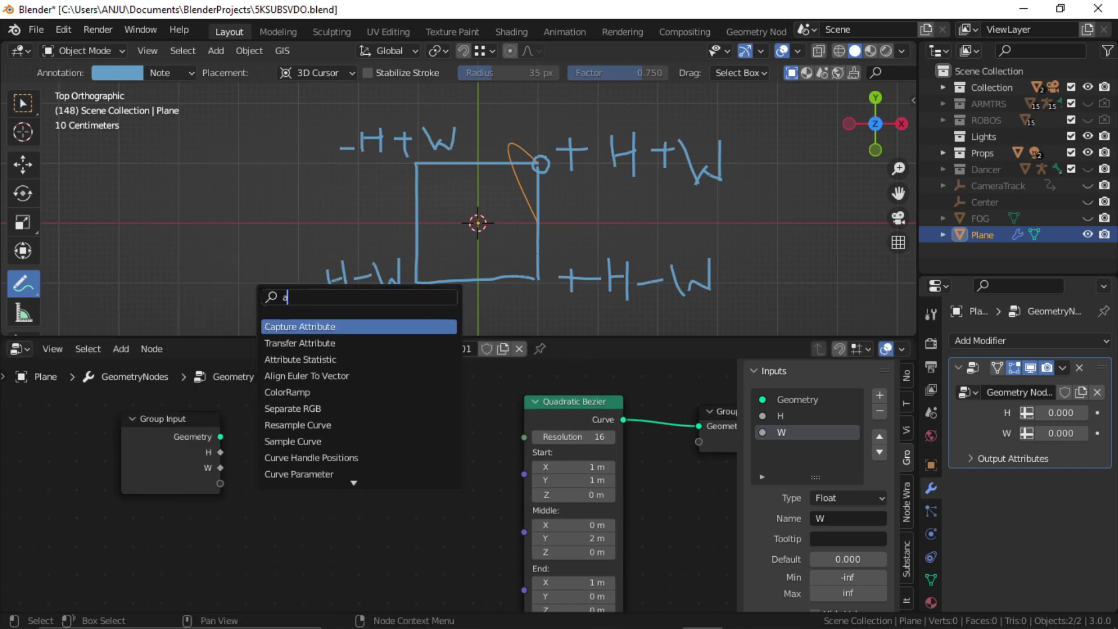
pyautogui.press('BackSpace')
pyautogui.write('math')
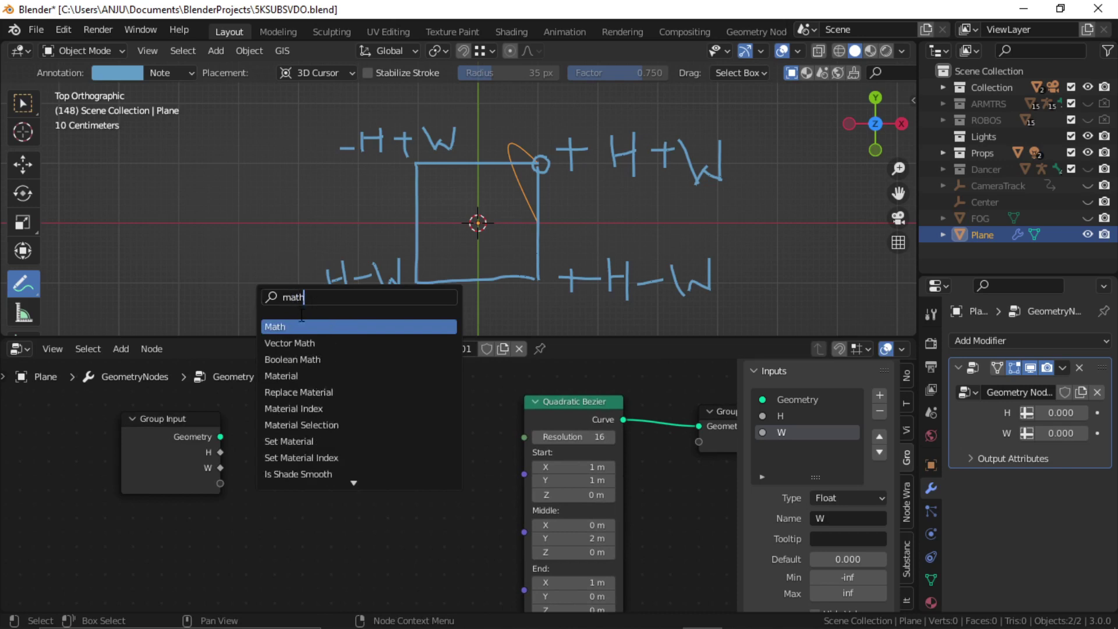
pyautogui.press('Return')
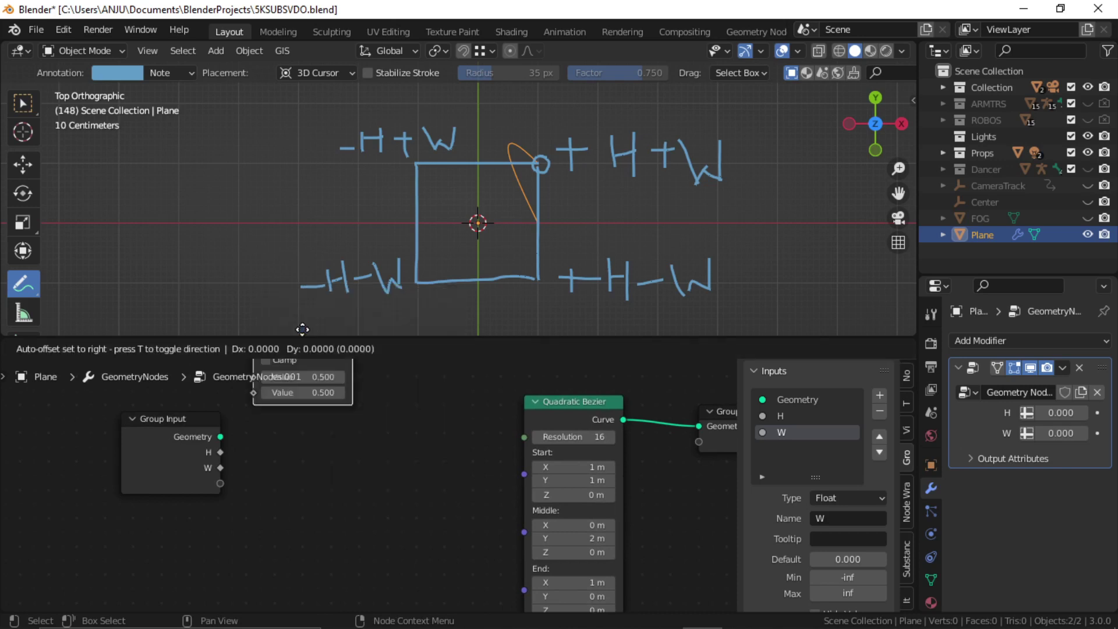
pyautogui.click(302, 446)
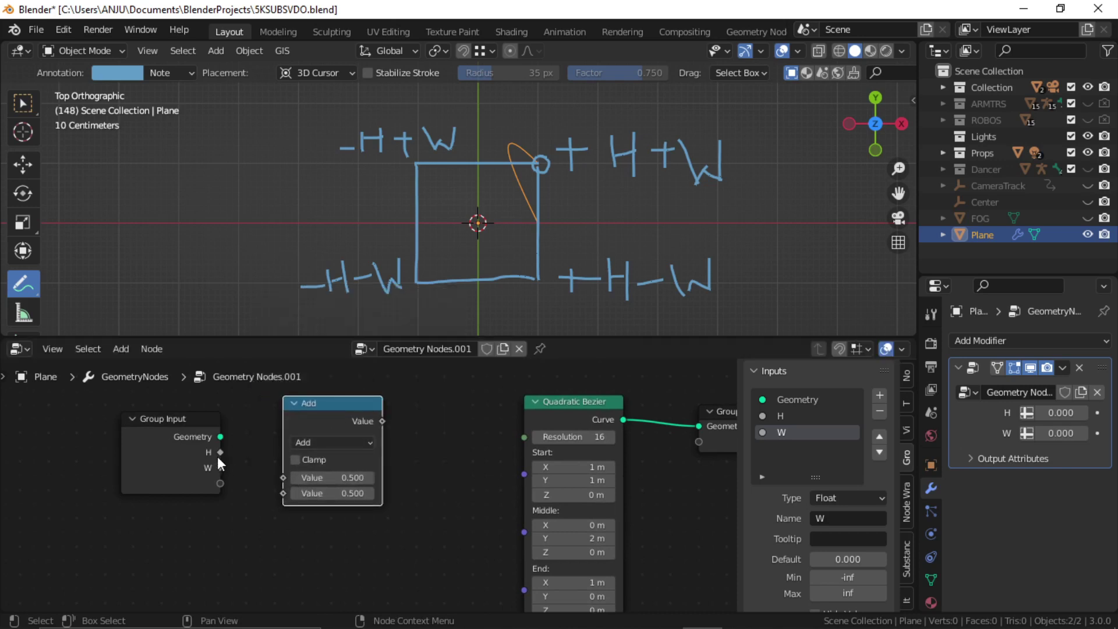
# Set the Math node to Multiply with a second value of -1 and connect H to its first value.
pyautogui.click(330, 444)
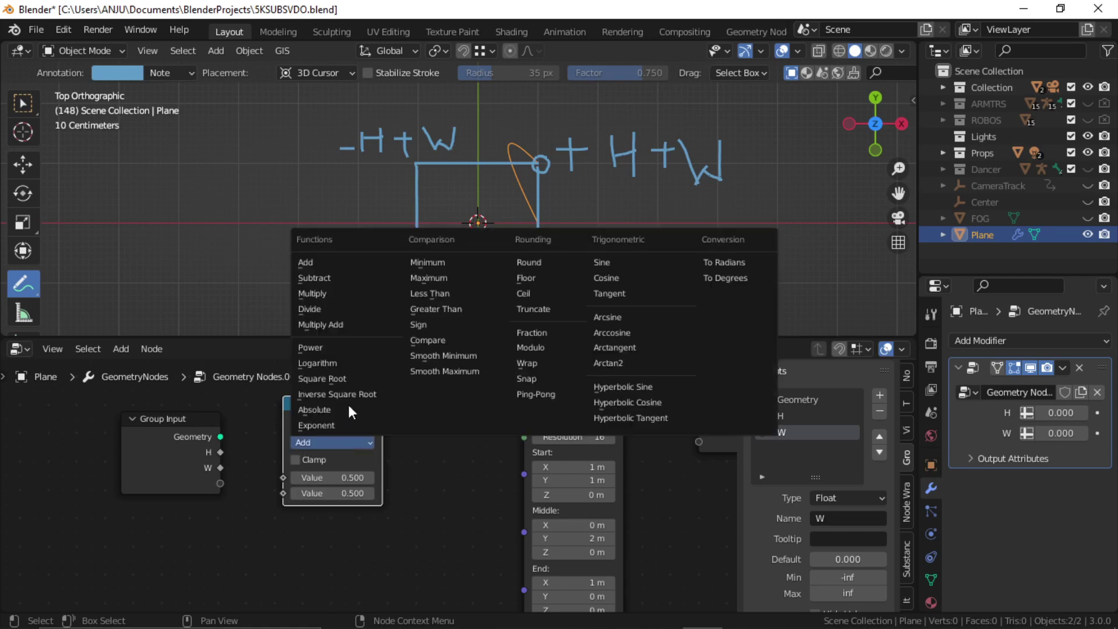
pyautogui.click(338, 294)
pyautogui.click(356, 492)
pyautogui.write('-')
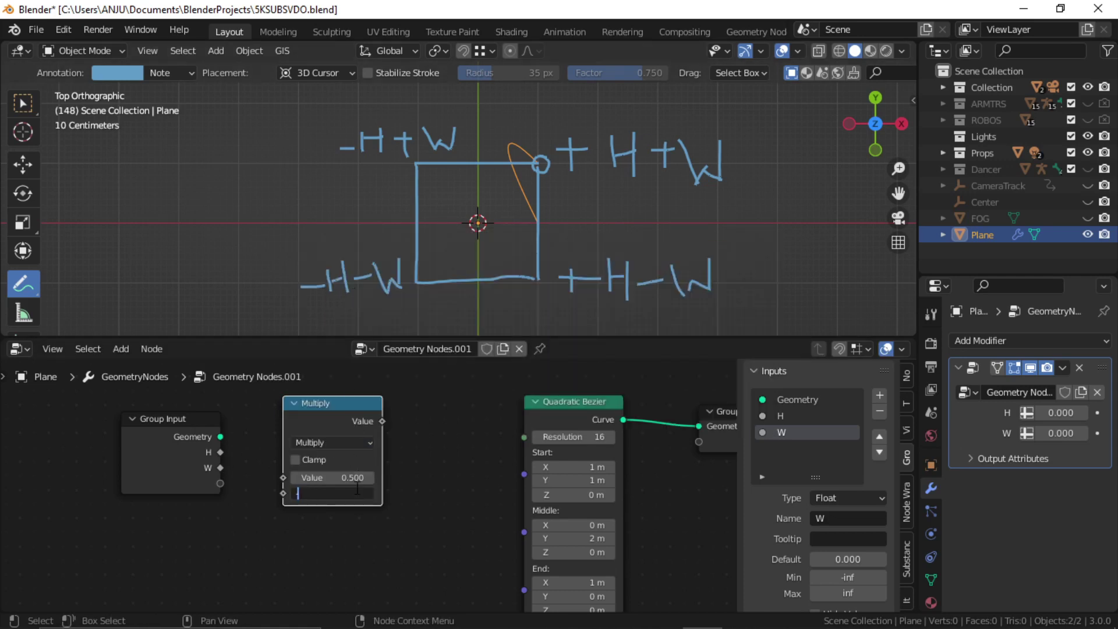
pyautogui.write('1')
pyautogui.press('Return')
pyautogui.moveTo(220, 452); pyautogui.dragTo(283, 477)
# Lower the Multiply node, duplicate it just below, and connect W to the duplicate's first value.
pyautogui.moveTo(326, 423); pyautogui.dragTo(323, 504)
pyautogui.moveTo(323, 524); pyautogui.dragTo(334, 437, button='middle')
pyautogui.hotkey('shift', 'd')
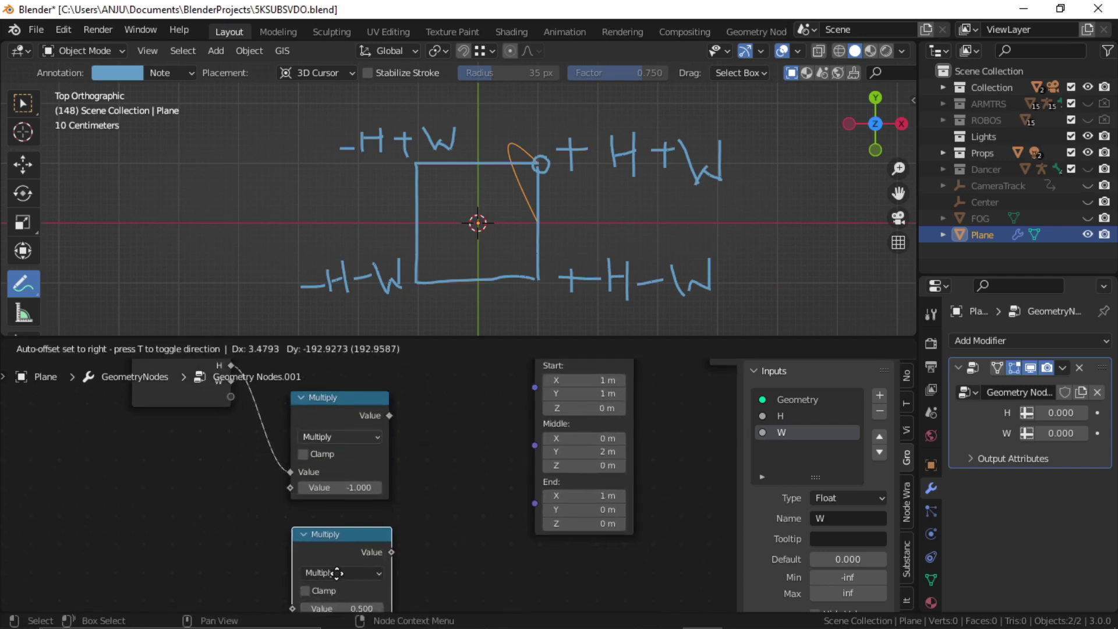
pyautogui.click(334, 560)
pyautogui.scroll(-2, 269, 460)
pyautogui.moveTo(268, 410); pyautogui.dragTo(313, 560)
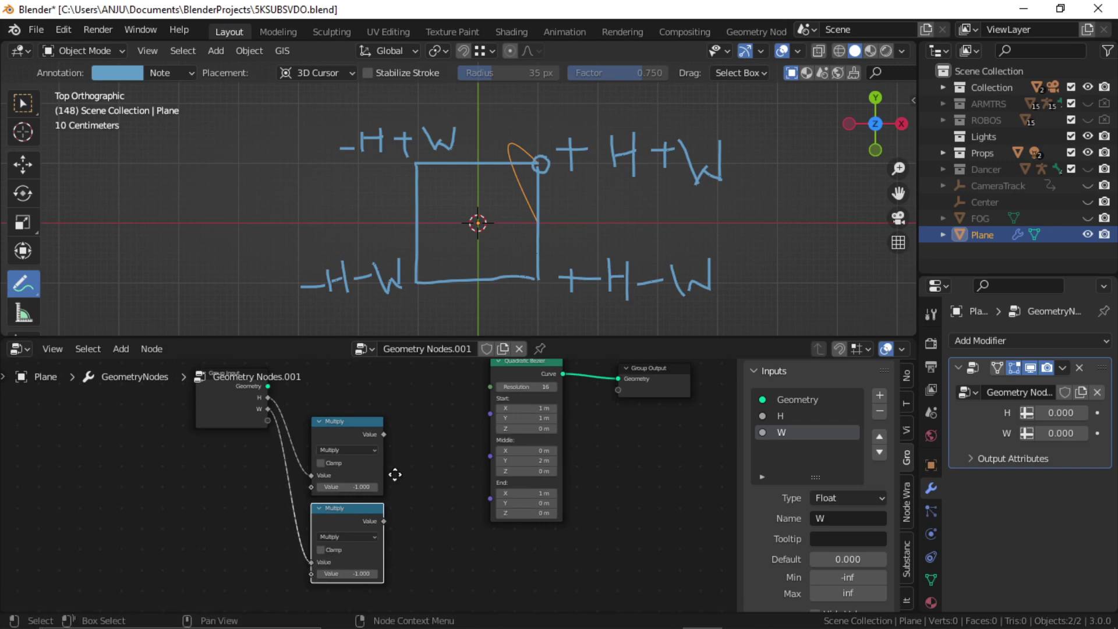
# Move the Quadratic Bezier node slightly right to make room beside the two Multiply nodes.
pyautogui.moveTo(396, 475); pyautogui.dragTo(356, 502, button='middle')
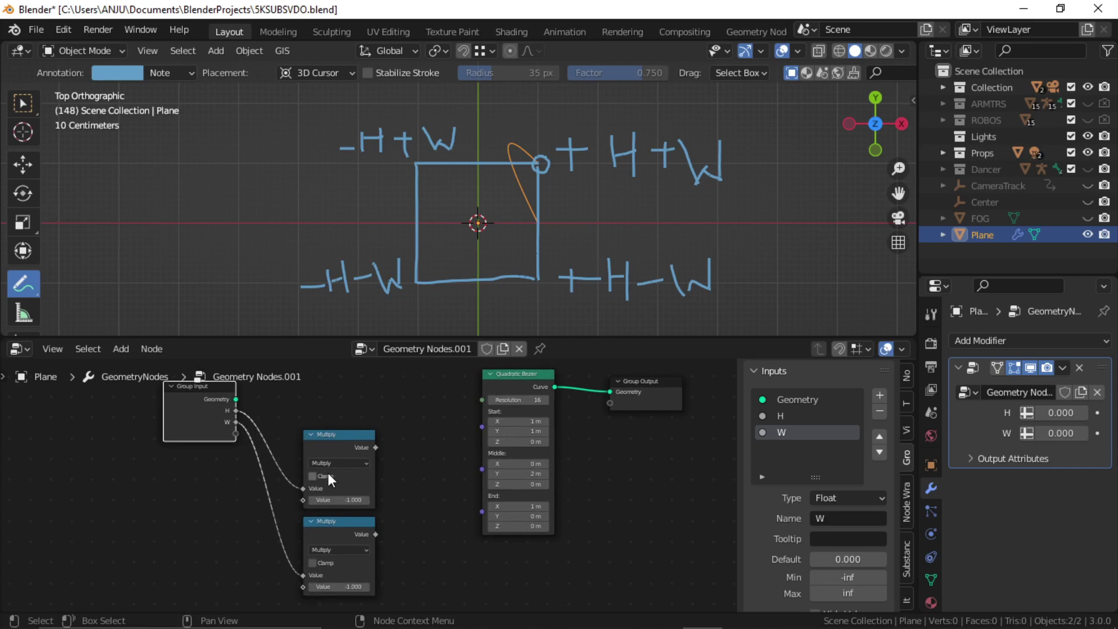
pyautogui.moveTo(423, 474); pyautogui.dragTo(421, 509, button='middle')
pyautogui.moveTo(533, 413); pyautogui.dragTo(563, 413)
pyautogui.scroll(2, 582, 483)
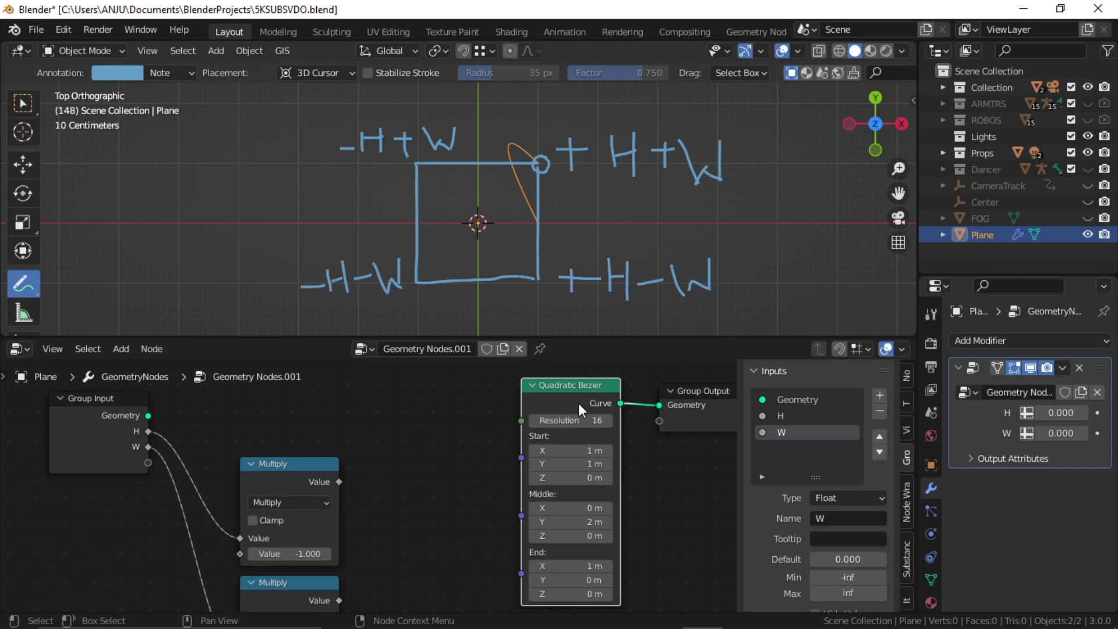
# Add a Combine XYZ node in the space between the upper Multiply node and the Quadratic Bezier.
pyautogui.scroll(-3, 567, 425)
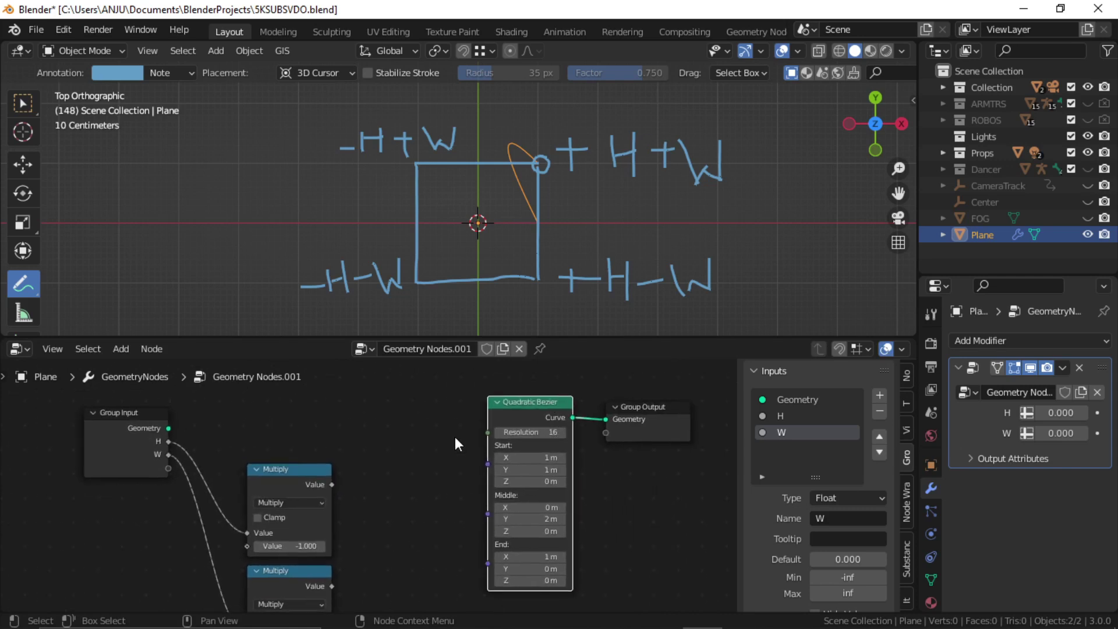
pyautogui.scroll(3, 489, 446)
pyautogui.scroll(-2, 433, 467)
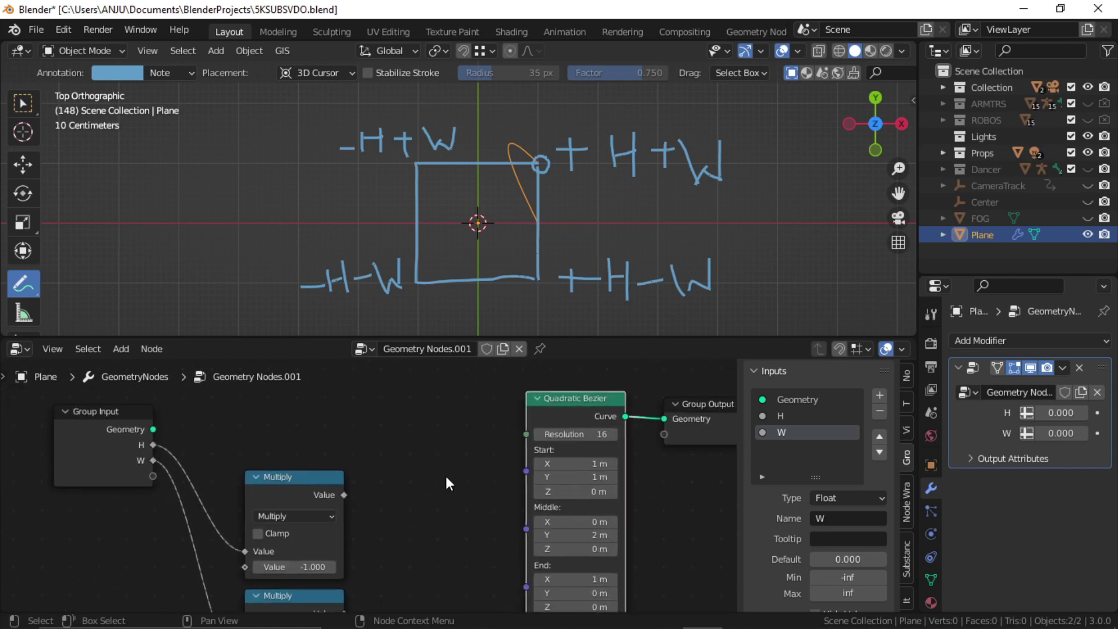
pyautogui.hotkey('shift', 'a')
pyautogui.click(414, 290)
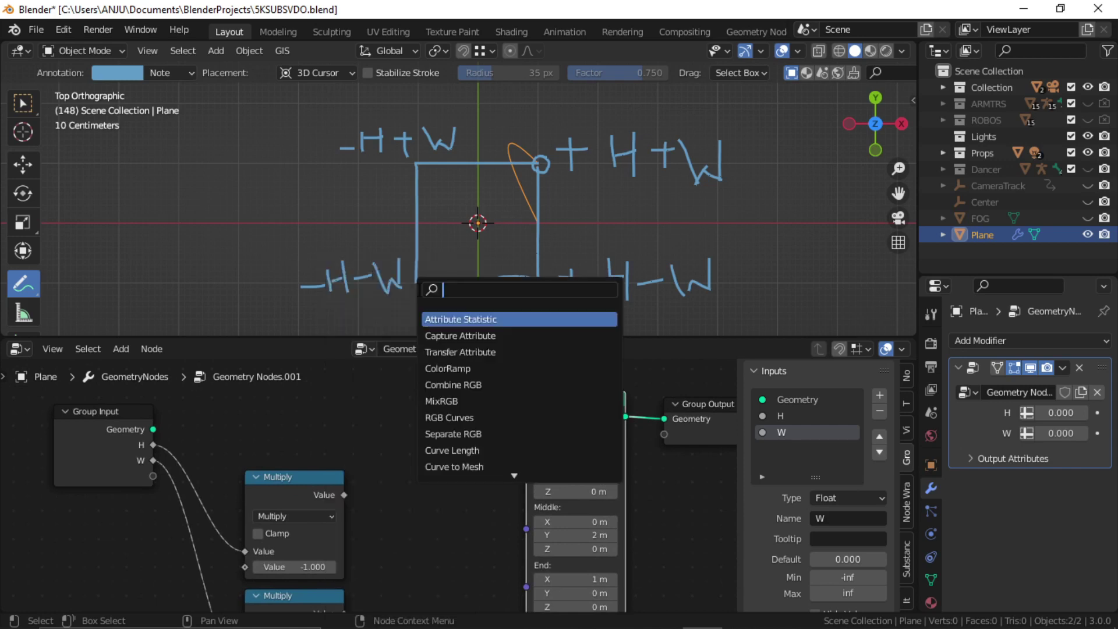
pyautogui.write('combin')
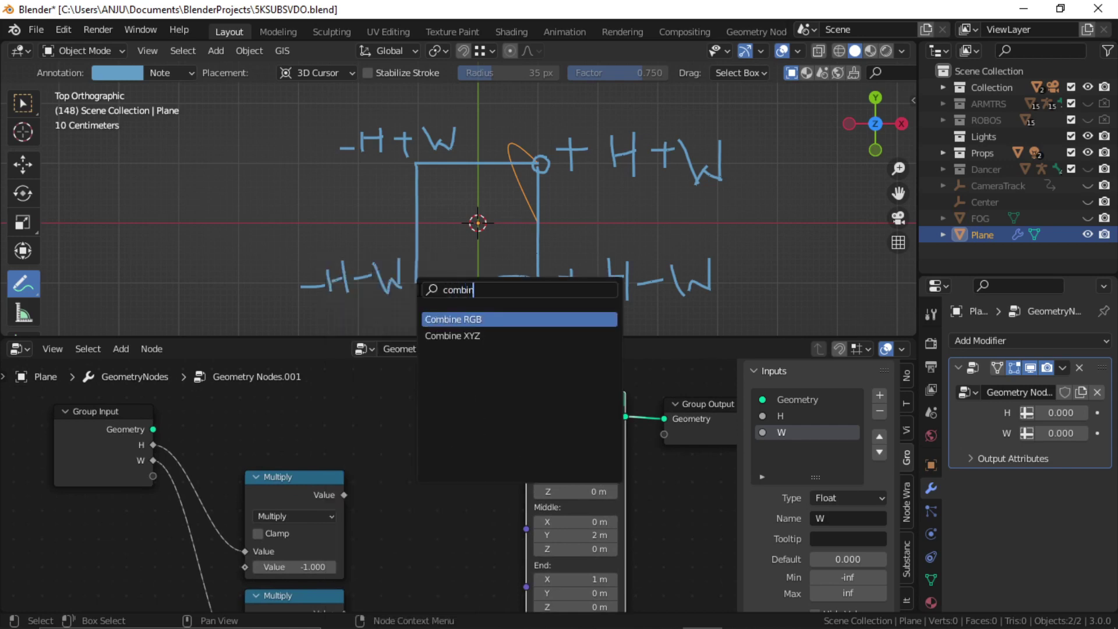
pyautogui.click(457, 336)
pyautogui.click(453, 413)
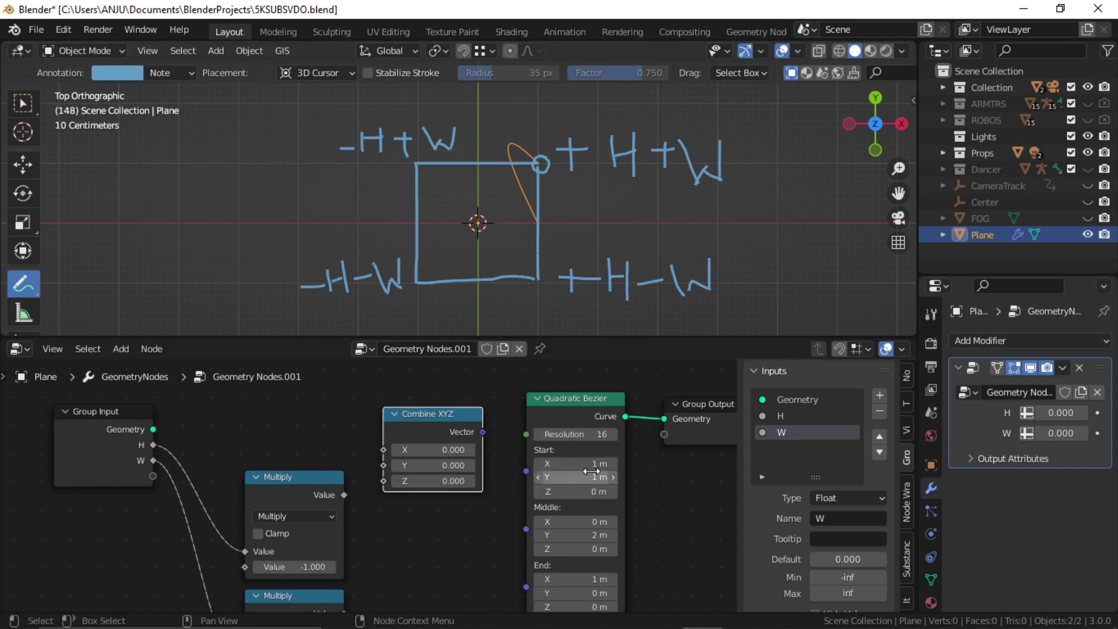
# Connect H to X and W to Y of the Combine XYZ node, and its Vector to the Quadratic Bezier's Start.
pyautogui.moveTo(153, 446); pyautogui.dragTo(383, 450)
pyautogui.moveTo(153, 459); pyautogui.dragTo(383, 466)
pyautogui.moveTo(482, 432); pyautogui.dragTo(527, 470)
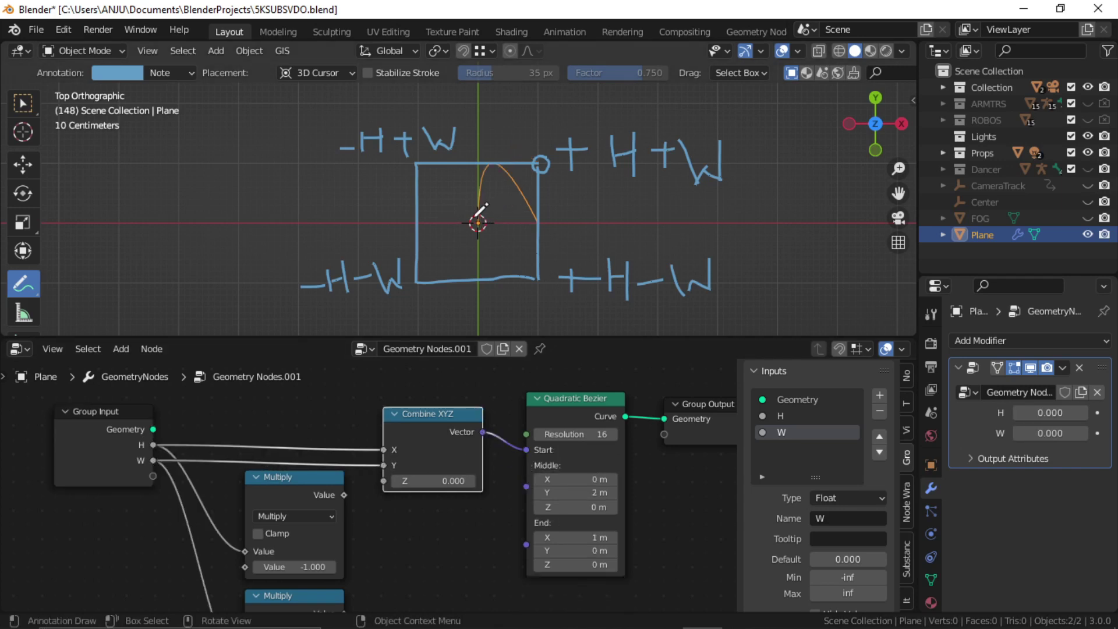
# Set both the H and W inputs of the Geometry Nodes modifier to 1.
pyautogui.click(1058, 411)
pyautogui.write('1')
pyautogui.press('Tab')
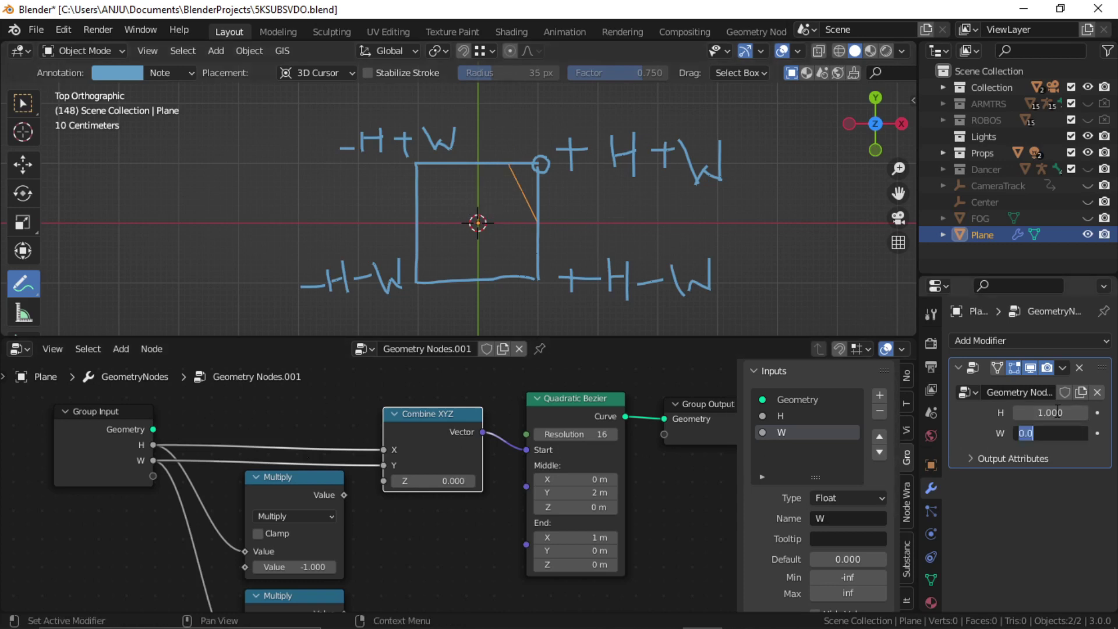
pyautogui.write('1')
pyautogui.press('Return')
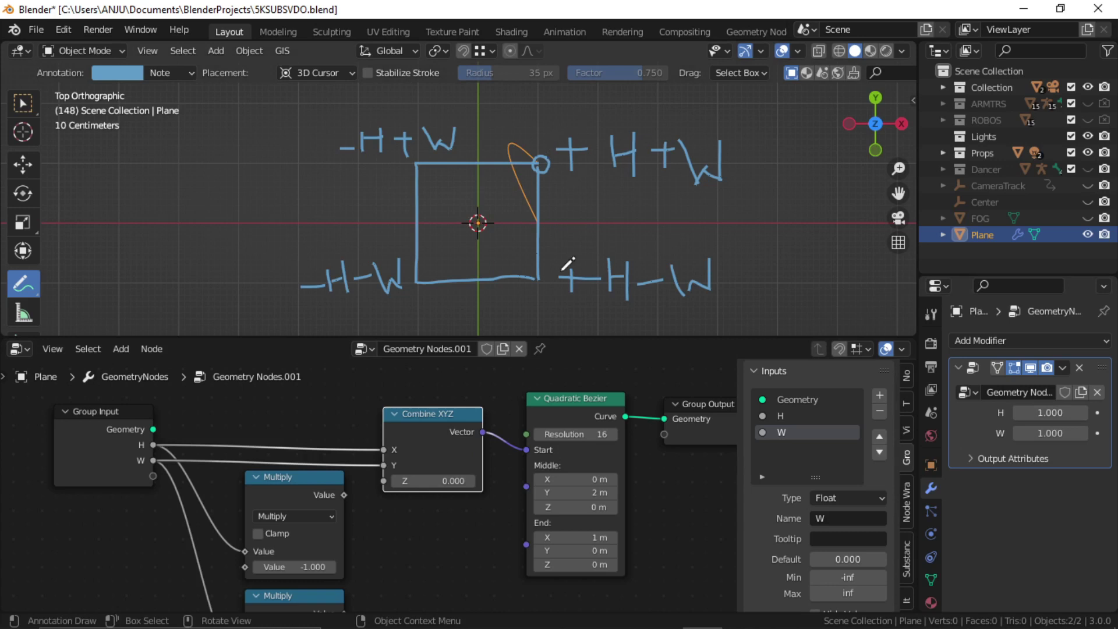
# Set the Quadratic Bezier's Middle Y value to 0 m.
pyautogui.scroll(-3, 489, 547)
pyautogui.moveTo(489, 548); pyautogui.dragTo(501, 502, button='middle')
pyautogui.scroll(2, 550, 439)
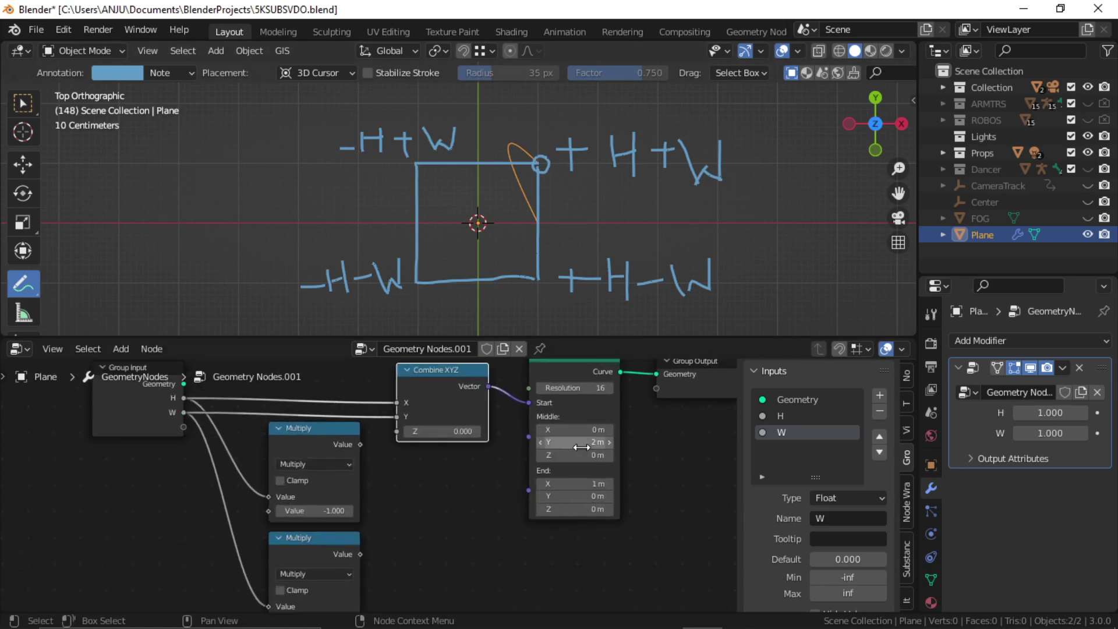
pyautogui.moveTo(582, 447); pyautogui.dragTo(536, 478, button='middle')
pyautogui.click(531, 470)
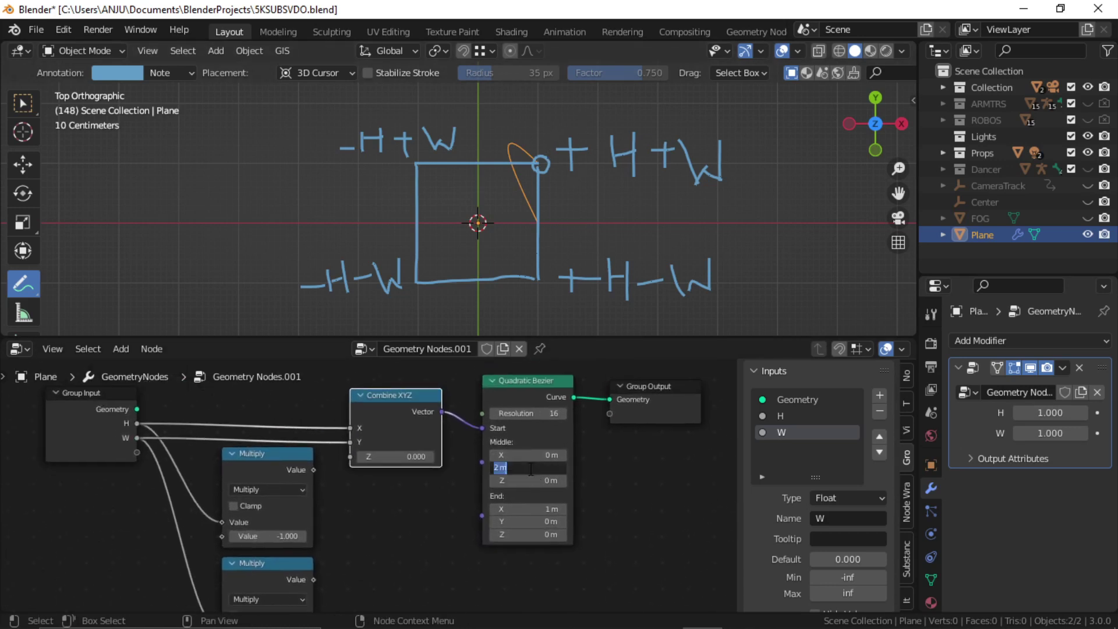
pyautogui.write('0')
pyautogui.press('Return')
# Duplicate the Combine XYZ node below, feeding X from H's Multiply and Y from W, and connect its Vector to the Quadratic Bezier's End.
pyautogui.scroll(-2, 531, 469)
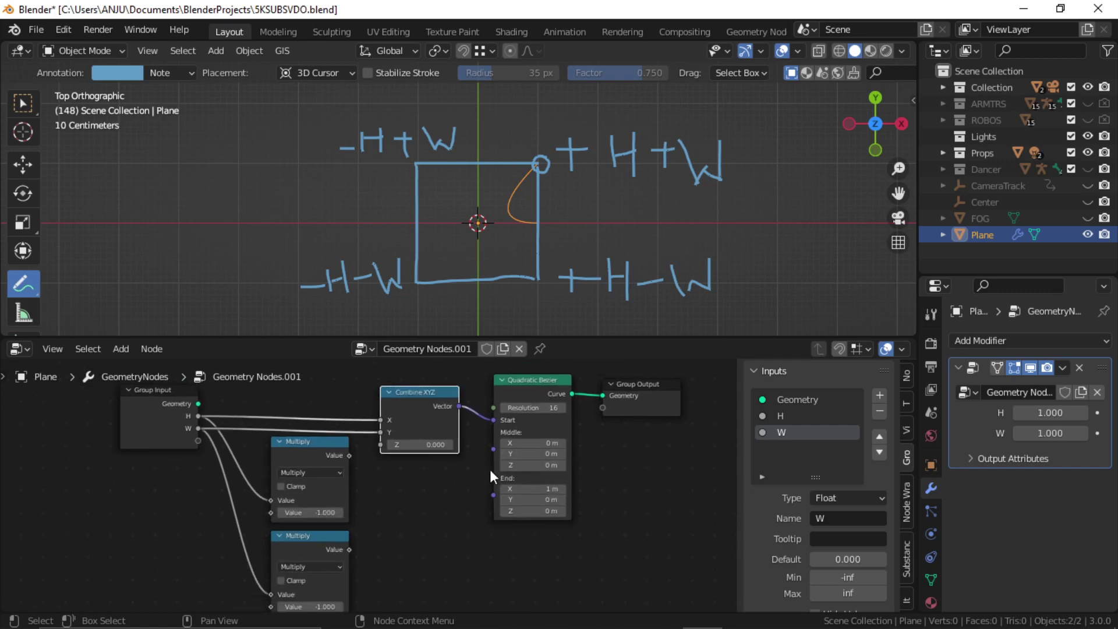
pyautogui.scroll(2, 527, 488)
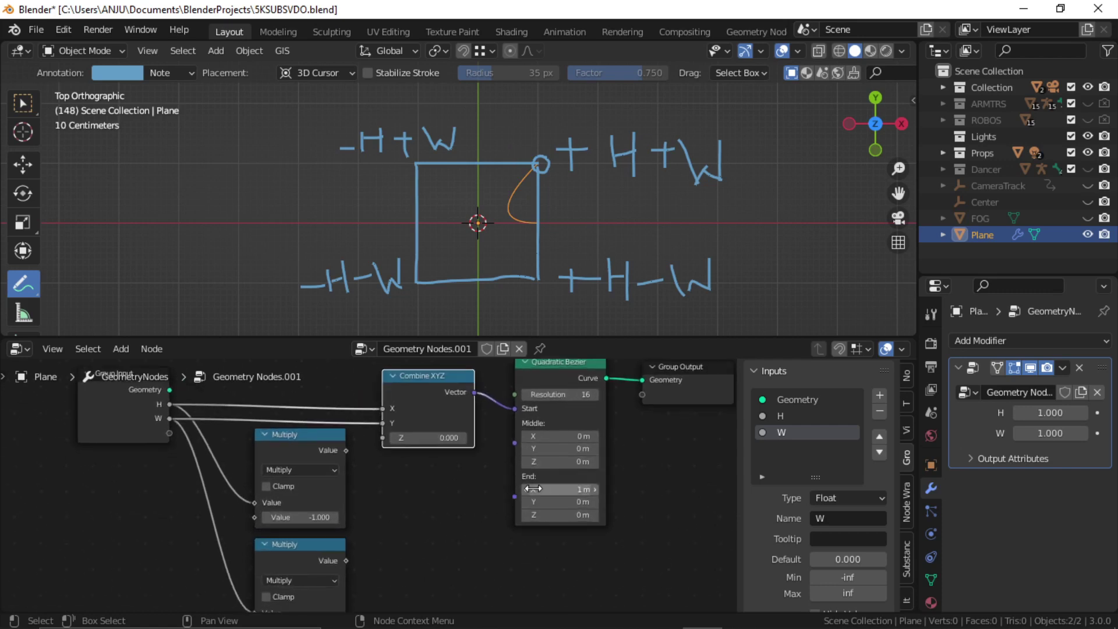
pyautogui.moveTo(499, 488); pyautogui.dragTo(484, 488, button='middle')
pyautogui.scroll(-2, 445, 468)
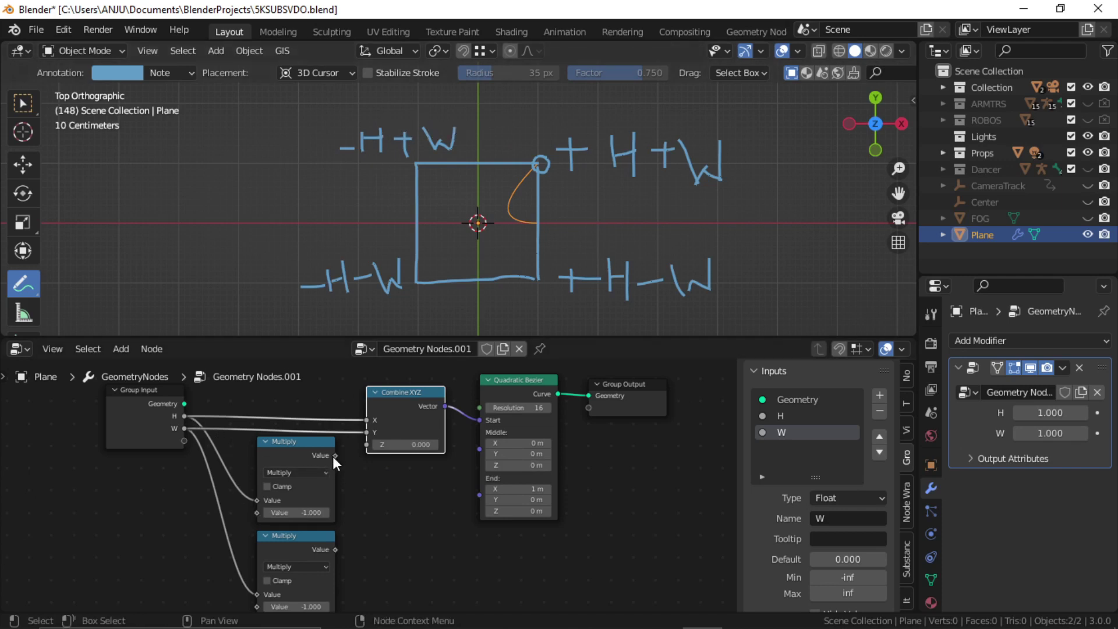
pyautogui.hotkey('shift', 'd')
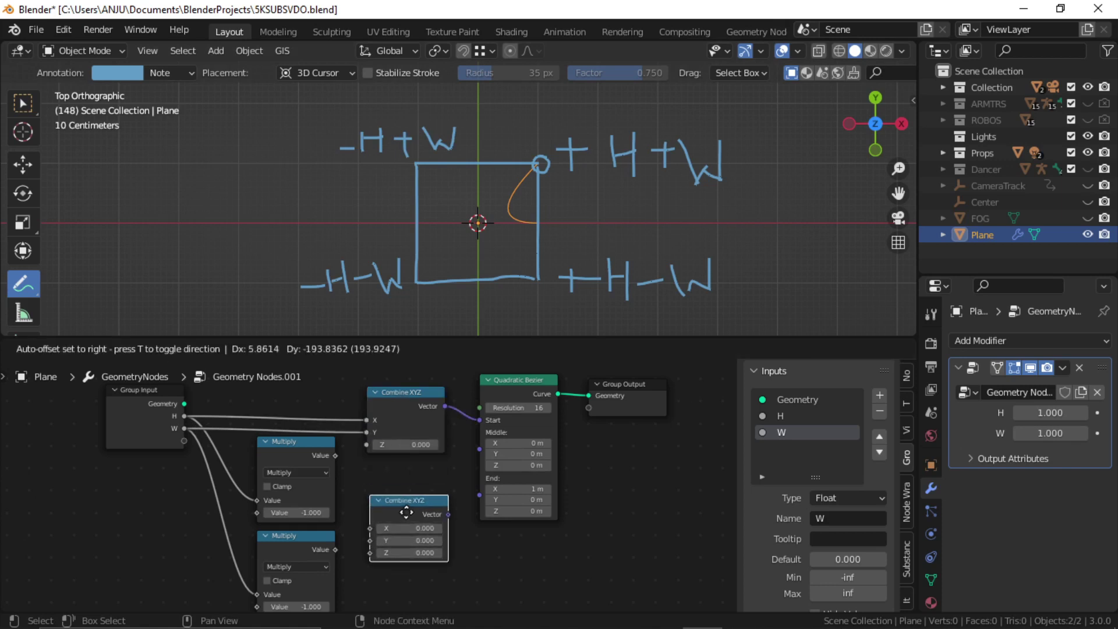
pyautogui.click(407, 488)
pyautogui.moveTo(335, 456); pyautogui.dragTo(371, 506)
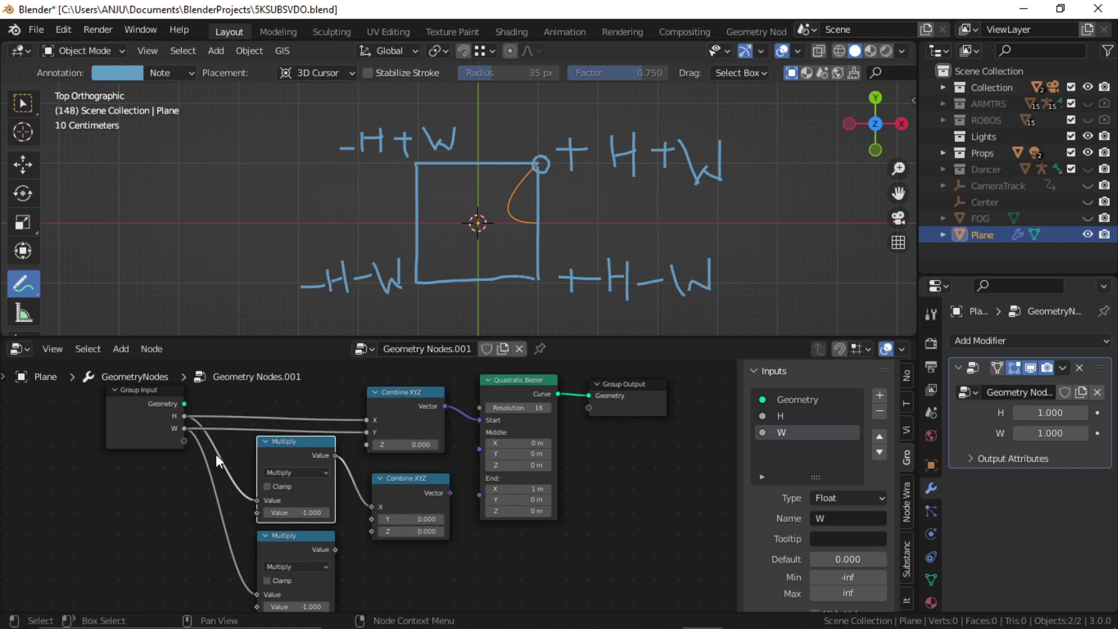
pyautogui.moveTo(180, 428); pyautogui.dragTo(377, 519)
pyautogui.moveTo(445, 494); pyautogui.dragTo(481, 495)
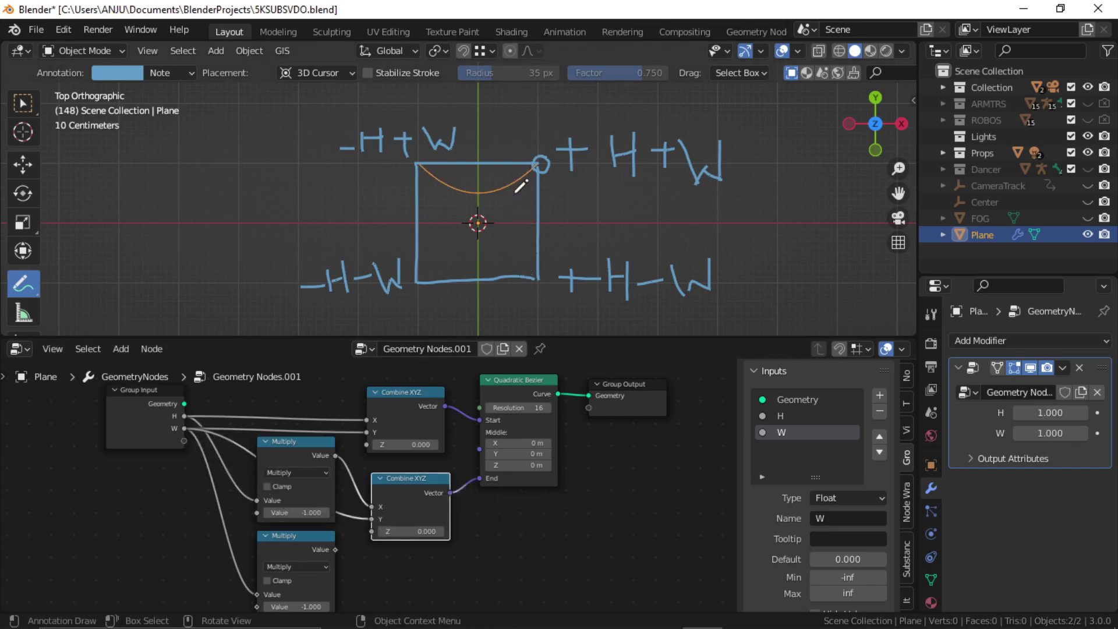
# Duplicate the Quadratic Bezier node three times, stacking the copies in a column below the original.
pyautogui.scroll(-2, 542, 448)
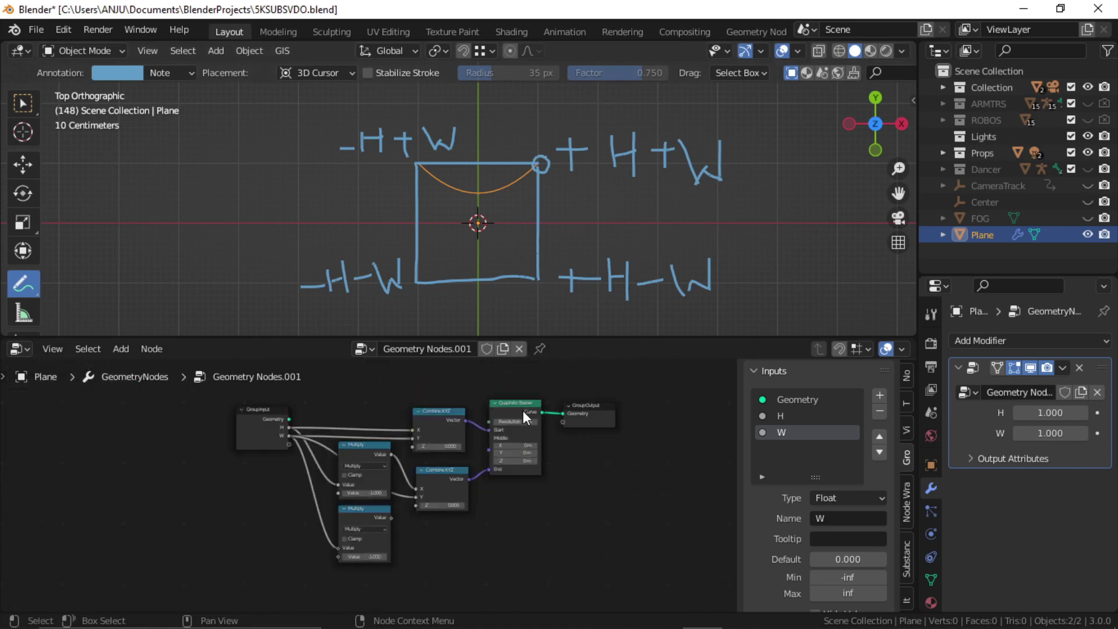
pyautogui.click(523, 410)
pyautogui.moveTo(544, 506); pyautogui.dragTo(518, 488, button='middle')
pyautogui.hotkey('shift', 'd')
pyautogui.click(526, 584)
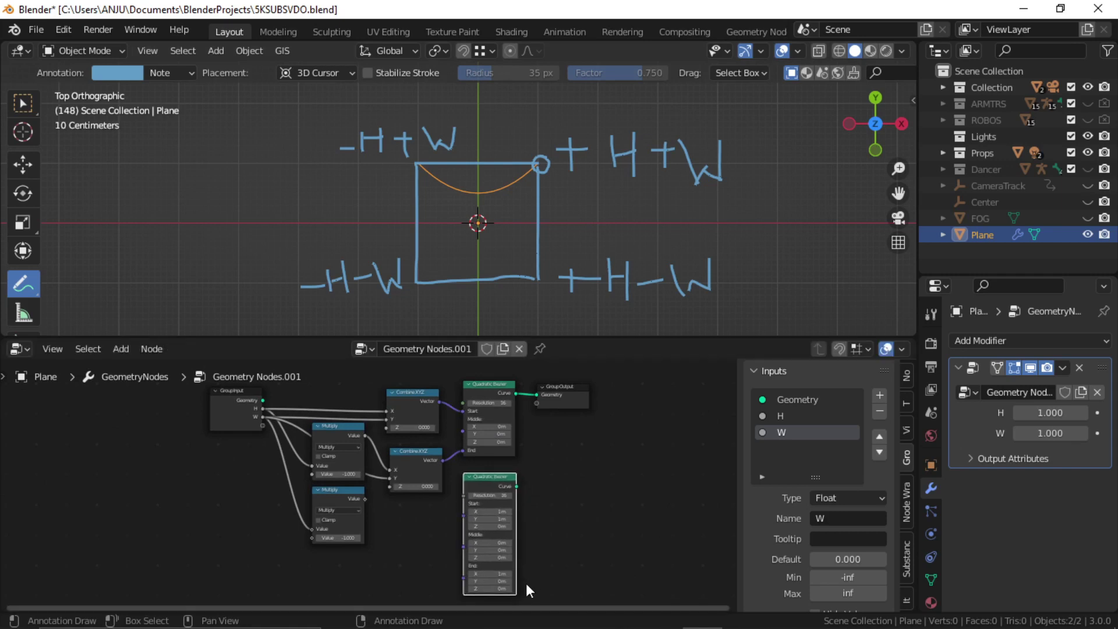
pyautogui.scroll(-2, 526, 583)
pyautogui.hotkey('shift', 'd')
pyautogui.click(531, 591)
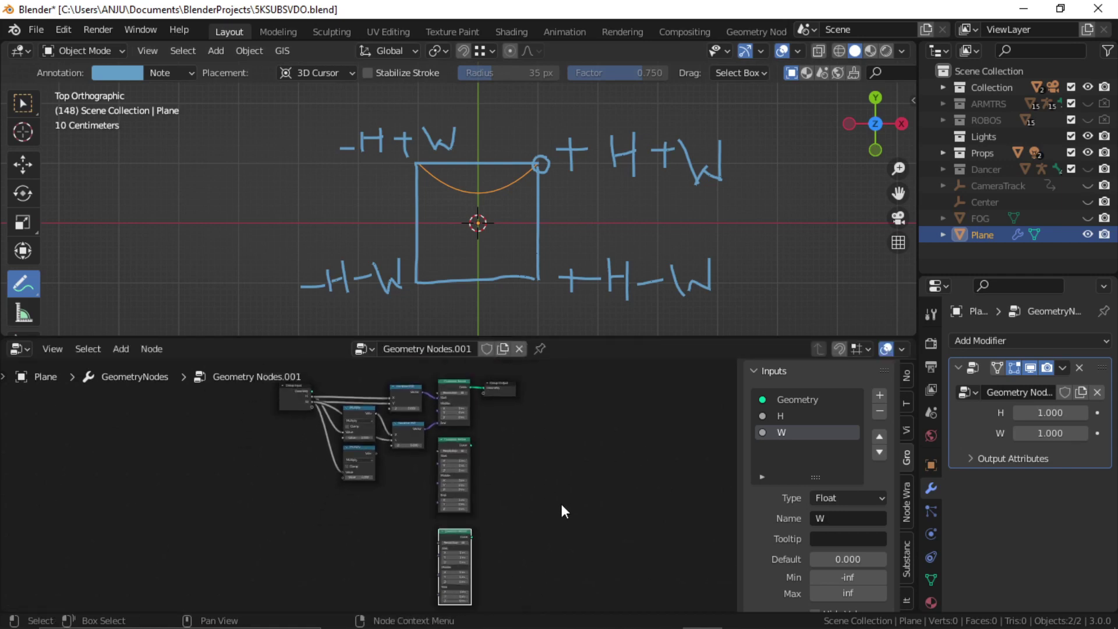
pyautogui.scroll(1, 562, 504)
pyautogui.moveTo(561, 505); pyautogui.dragTo(558, 548, button='middle')
pyautogui.hotkey('shift', 'd')
pyautogui.click(589, 516)
# Move the Group Input, Multiply and Combine XYZ nodes together down and away from the Quadratic Bezier column.
pyautogui.scroll(2, 558, 548)
pyautogui.moveTo(484, 370); pyautogui.dragTo(274, 512)
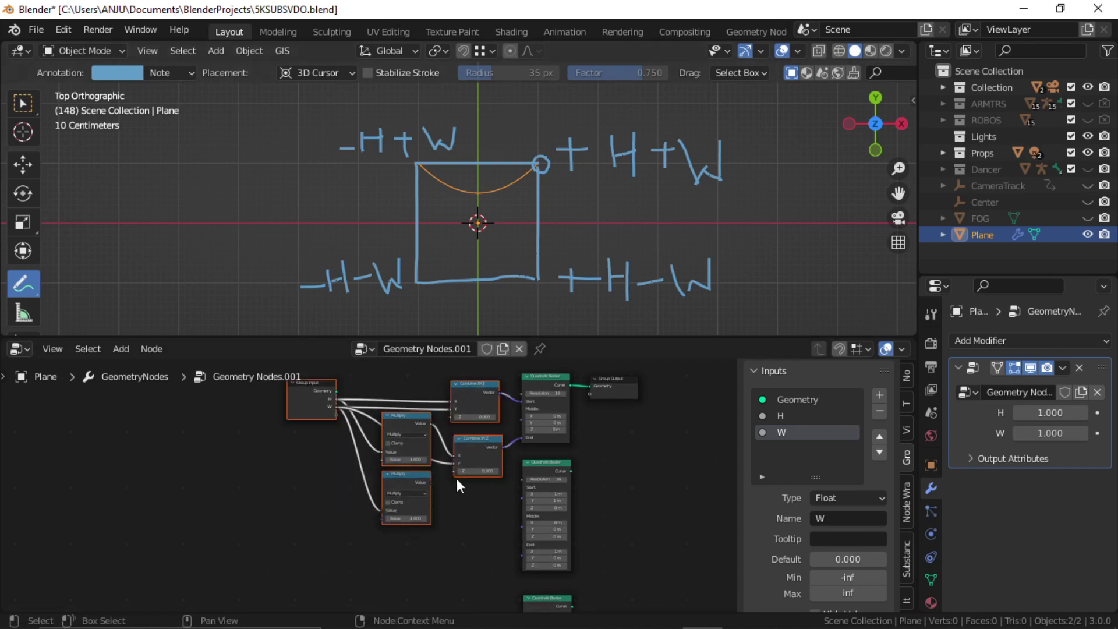
pyautogui.press('g')
pyautogui.click(379, 522)
pyautogui.click(491, 446)
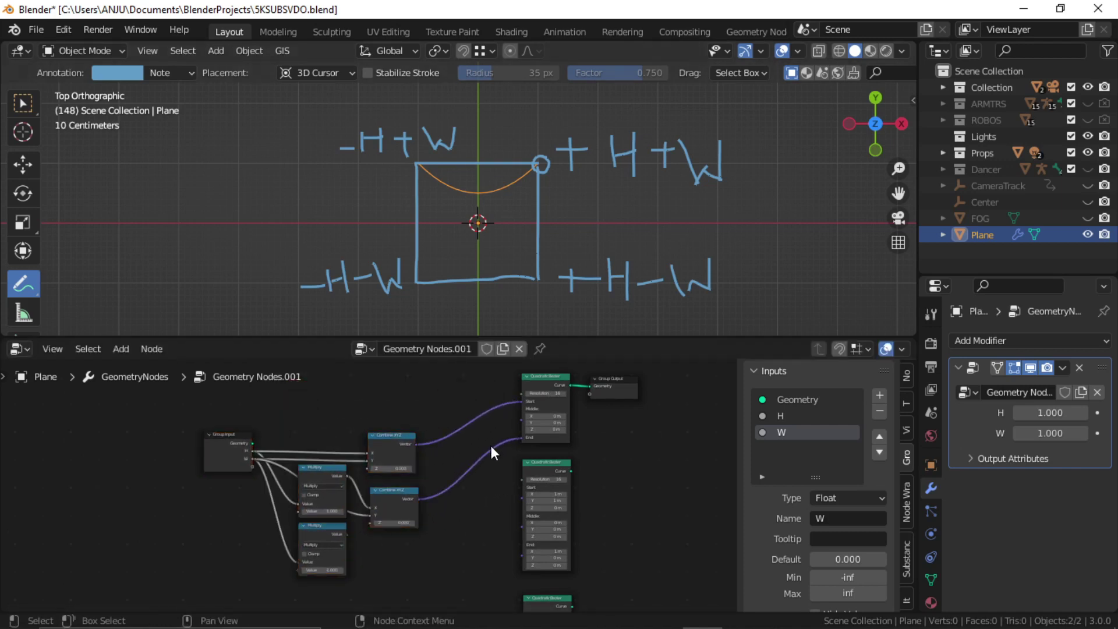
# Connect the second Combine XYZ node's Vector to the Start of the second Quadratic Bezier.
pyautogui.scroll(2, 491, 445)
pyautogui.moveTo(488, 446); pyautogui.dragTo(419, 445, button='middle')
pyautogui.scroll(2, 469, 468)
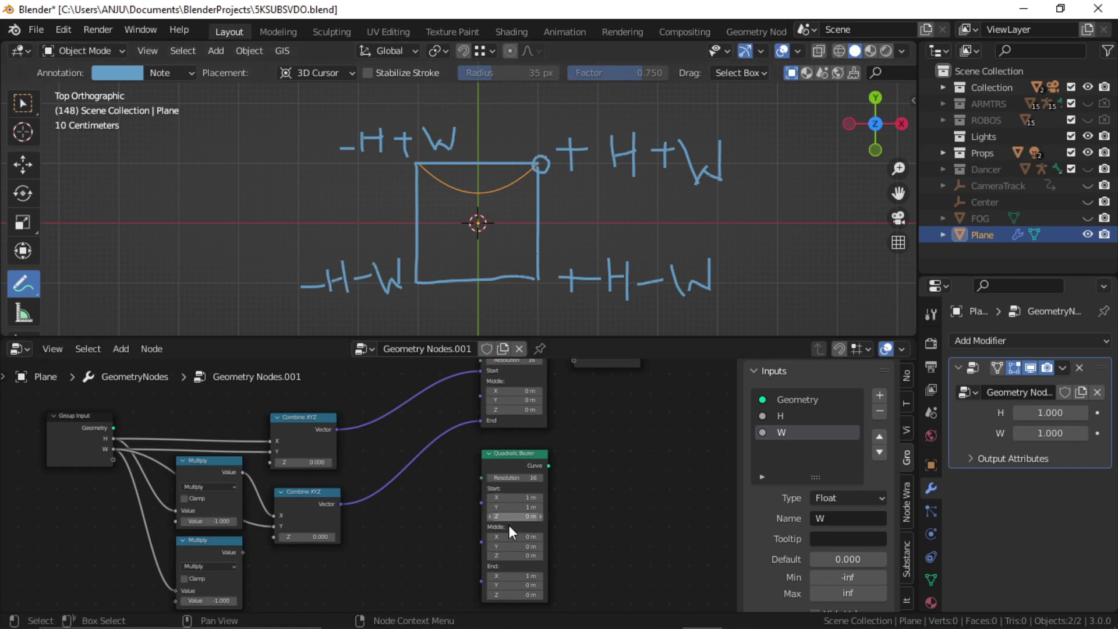
pyautogui.moveTo(512, 528); pyautogui.dragTo(504, 484, button='middle')
pyautogui.moveTo(420, 463); pyautogui.dragTo(393, 506, button='middle')
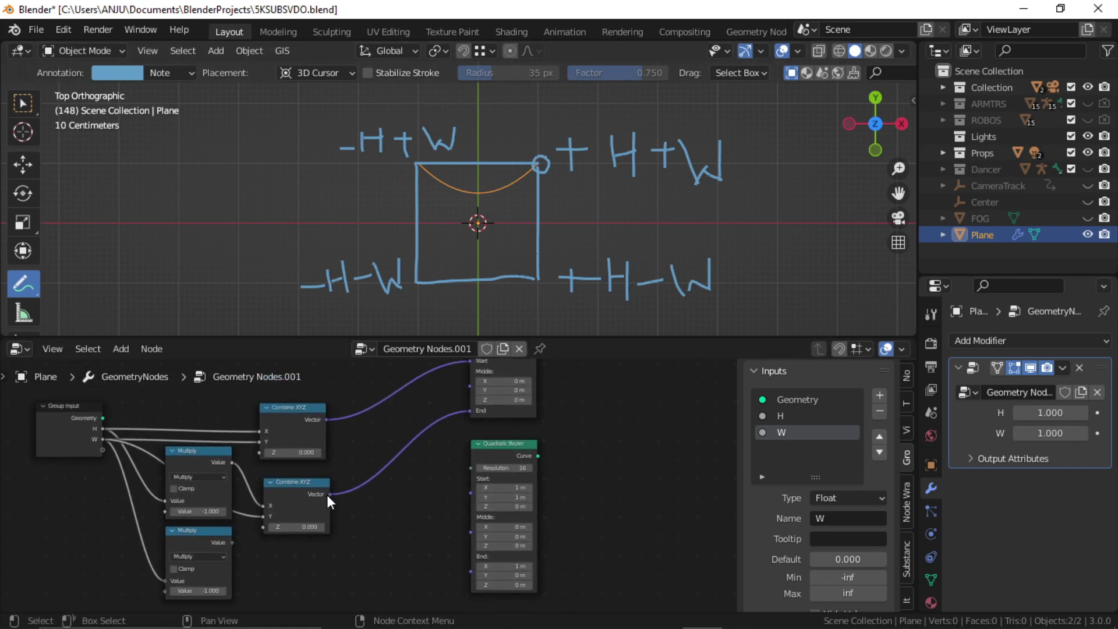
pyautogui.moveTo(327, 495); pyautogui.dragTo(469, 492)
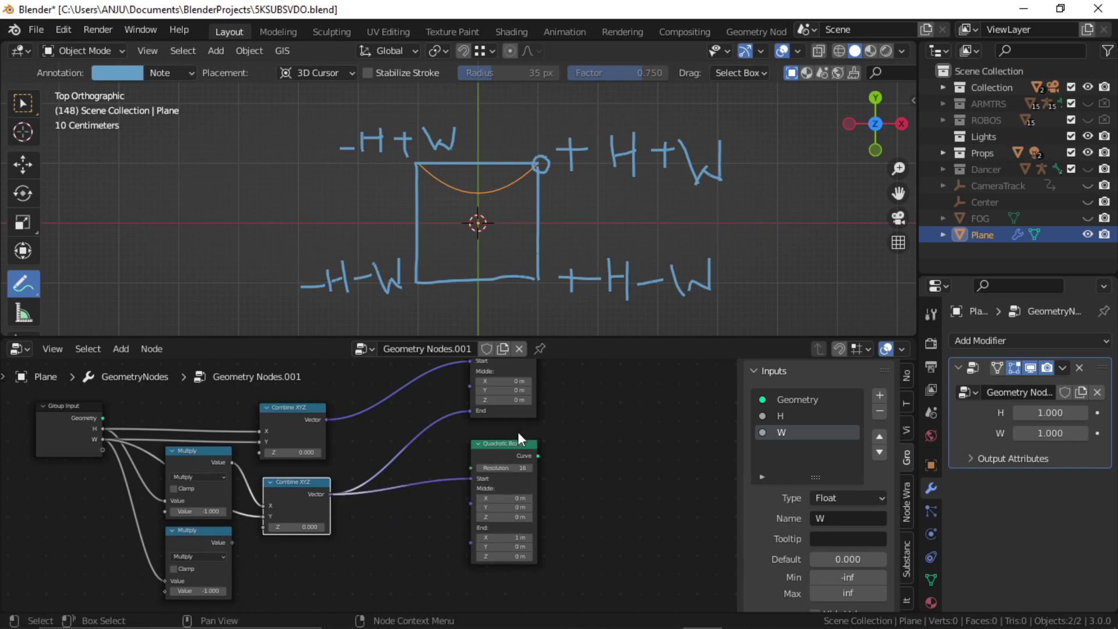
# Duplicate the second Combine XYZ below, feeding X and Y from H's and W's Multiply nodes, and connect it to the second Quadratic Bezier's End.
pyautogui.moveTo(518, 431); pyautogui.dragTo(527, 400, button='middle')
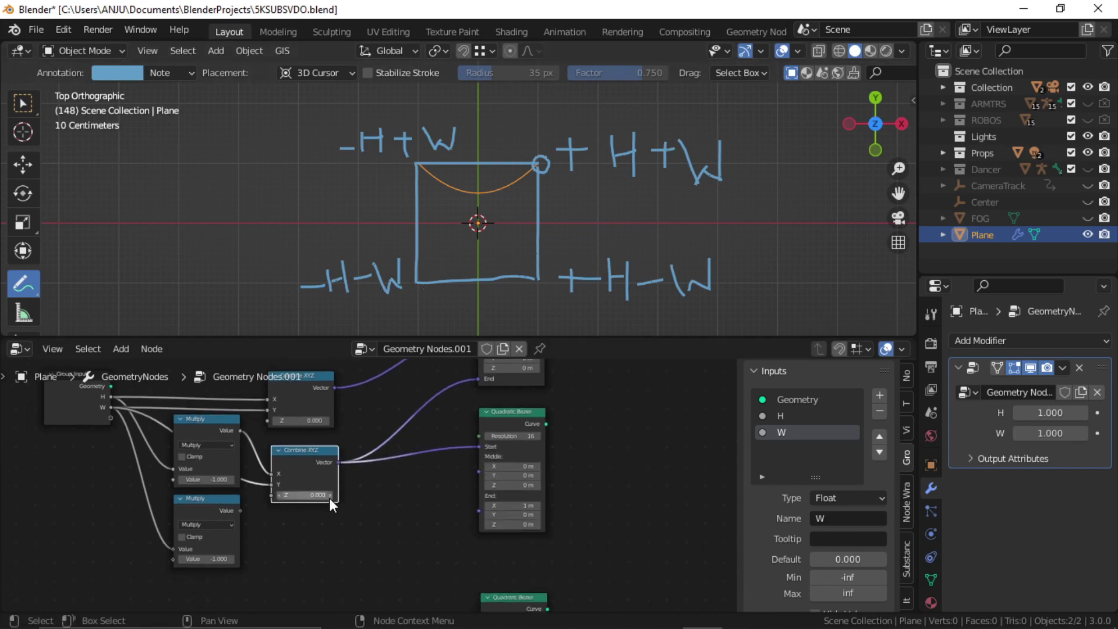
pyautogui.moveTo(330, 498); pyautogui.dragTo(347, 490, button='middle')
pyautogui.hotkey('shift', 'd')
pyautogui.click(356, 561)
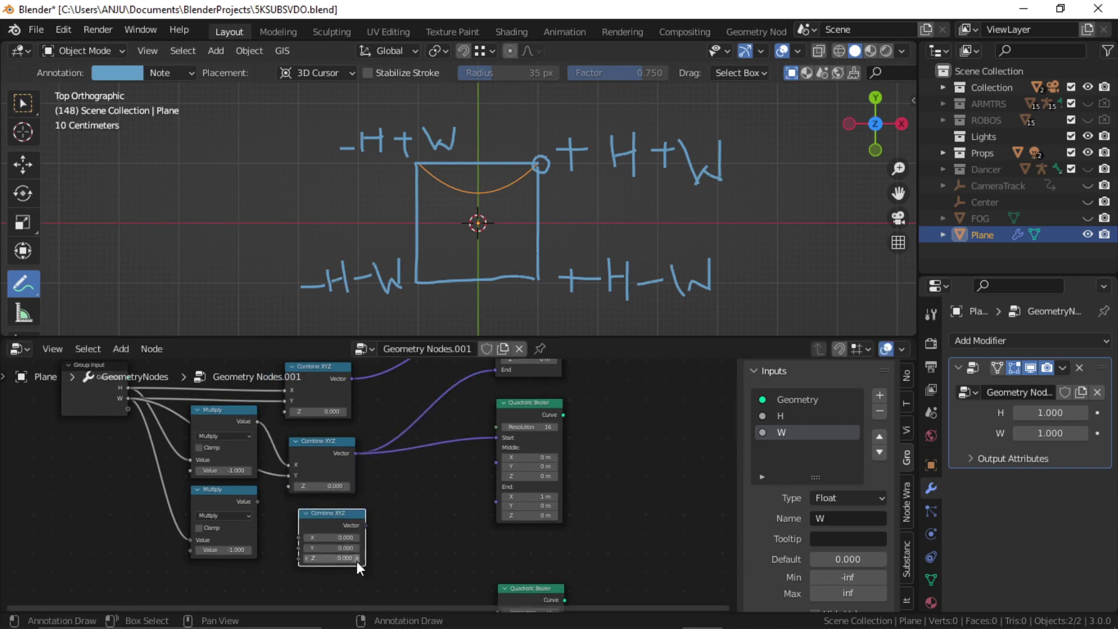
pyautogui.click(256, 421)
pyautogui.moveTo(256, 421); pyautogui.dragTo(300, 536)
pyautogui.moveTo(256, 502); pyautogui.dragTo(299, 548)
pyautogui.moveTo(364, 525); pyautogui.dragTo(496, 487)
# Move the Group Output node further right and insert a Join Geometry node between it and the first Quadratic Bezier.
pyautogui.moveTo(583, 449); pyautogui.dragTo(530, 546, button='middle')
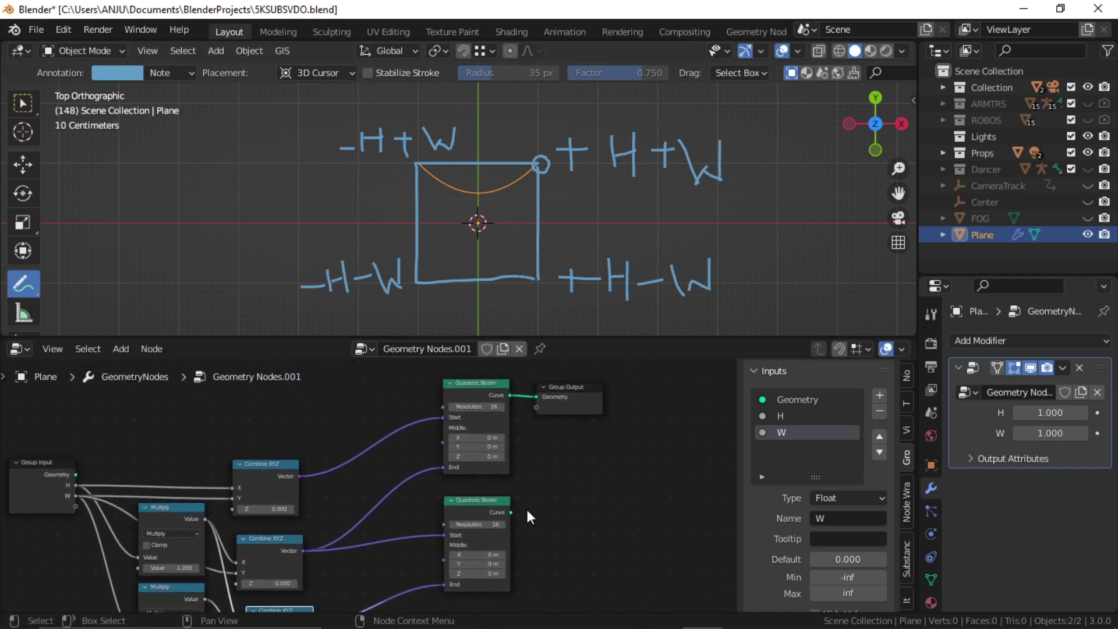
pyautogui.scroll(-4, 526, 502)
pyautogui.scroll(2, 524, 423)
pyautogui.moveTo(533, 400); pyautogui.dragTo(638, 413)
pyautogui.hotkey('shift', 'a')
pyautogui.click(519, 292)
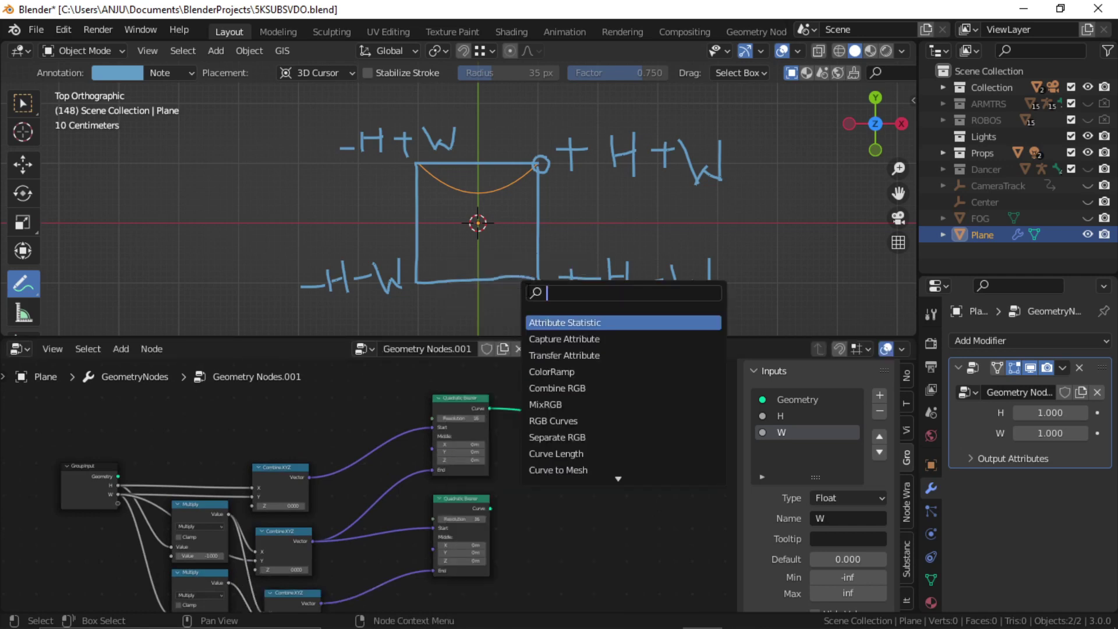
pyautogui.write('joi')
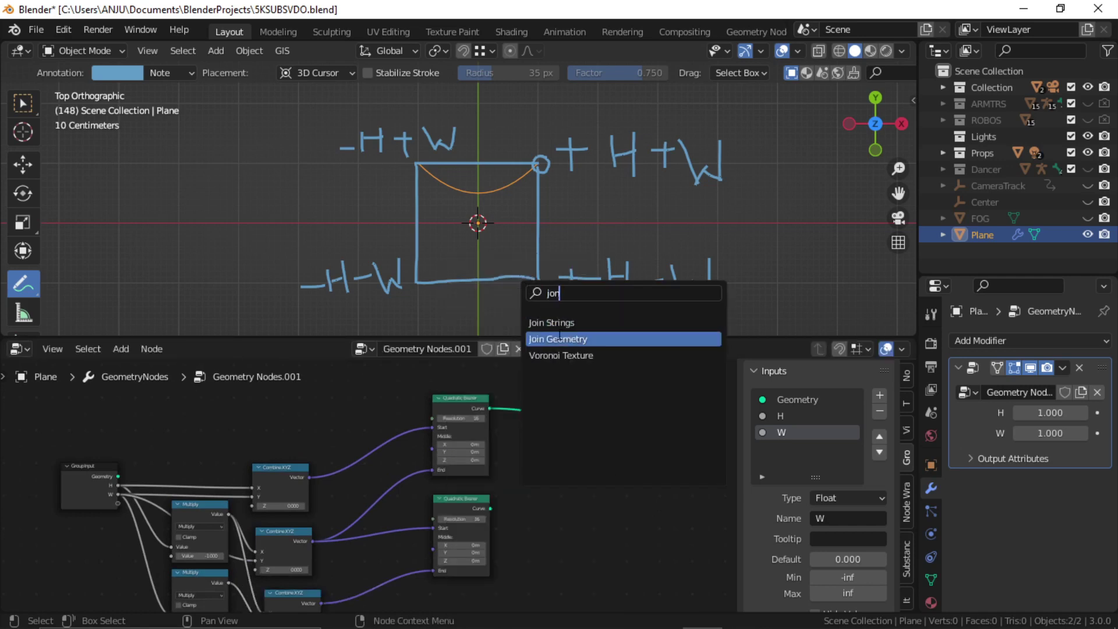
pyautogui.click(560, 339)
pyautogui.click(587, 450)
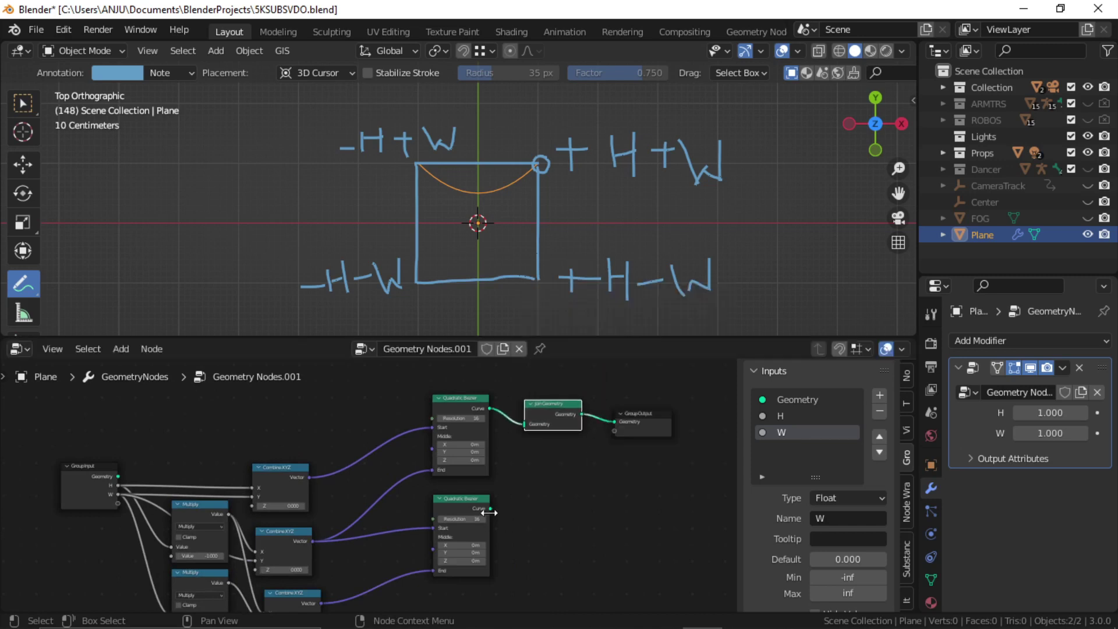
# Connect the Curve outputs of the second, third and fourth Quadratic Bezier nodes to the Join Geometry node.
pyautogui.moveTo(491, 509); pyautogui.dragTo(526, 424)
pyautogui.scroll(-1, 574, 456)
pyautogui.moveTo(574, 456); pyautogui.dragTo(540, 420, button='middle')
pyautogui.scroll(-3, 513, 460)
pyautogui.moveTo(509, 464); pyautogui.dragTo(496, 505, button='middle')
pyautogui.moveTo(439, 561); pyautogui.dragTo(467, 413)
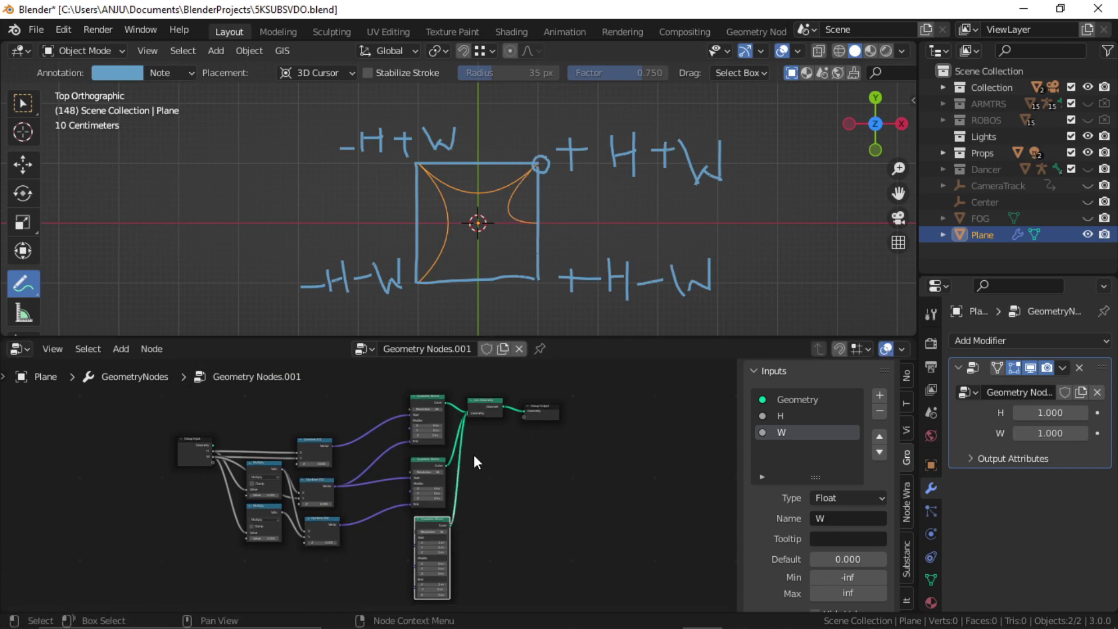
pyautogui.moveTo(482, 556); pyautogui.dragTo(471, 488, button='middle')
pyautogui.scroll(-1, 418, 561)
pyautogui.moveTo(418, 561); pyautogui.dragTo(431, 378)
pyautogui.moveTo(428, 382); pyautogui.dragTo(442, 411, button='middle')
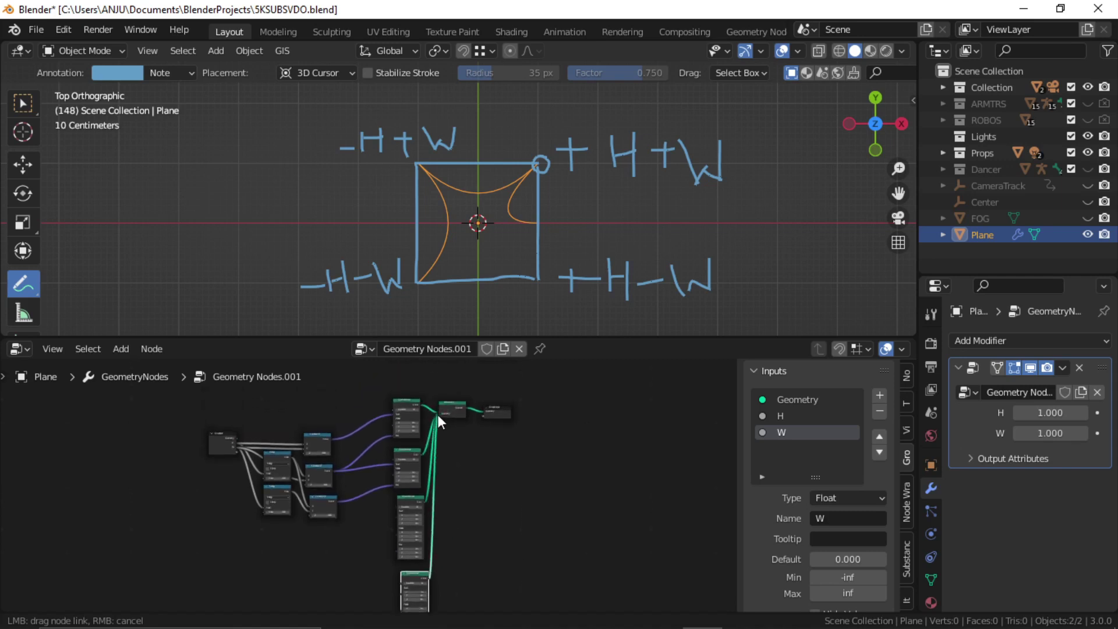
# Move the third Quadratic Bezier node up beneath the second and connect the third Combine XYZ's Vector to its Start.
pyautogui.scroll(1, 453, 452)
pyautogui.moveTo(460, 455); pyautogui.dragTo(516, 460, button='middle')
pyautogui.click(457, 491)
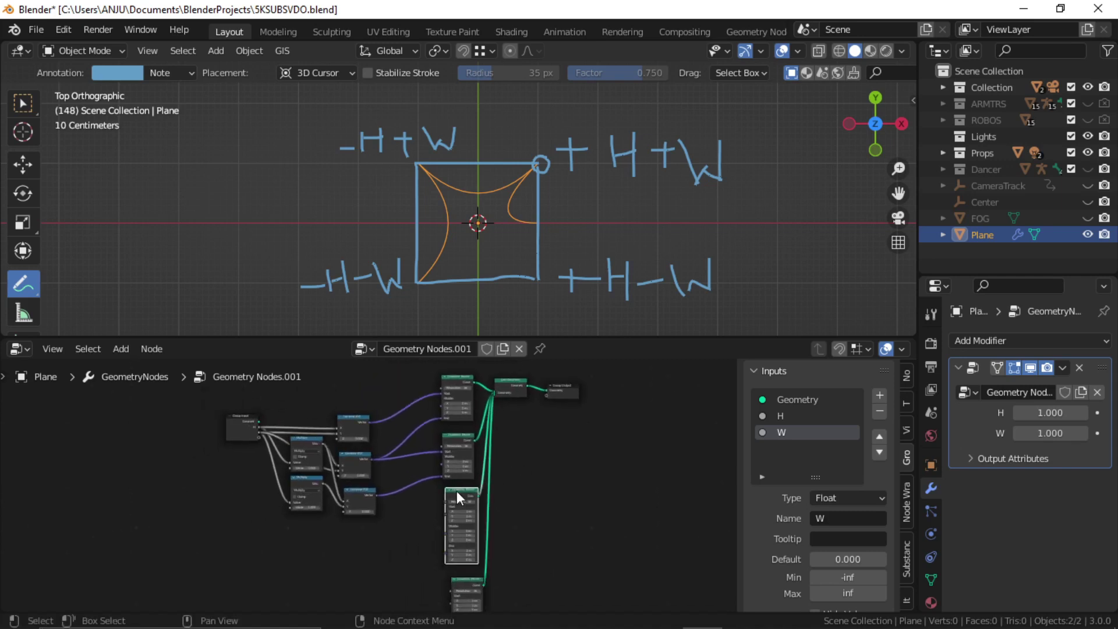
pyautogui.click(450, 382)
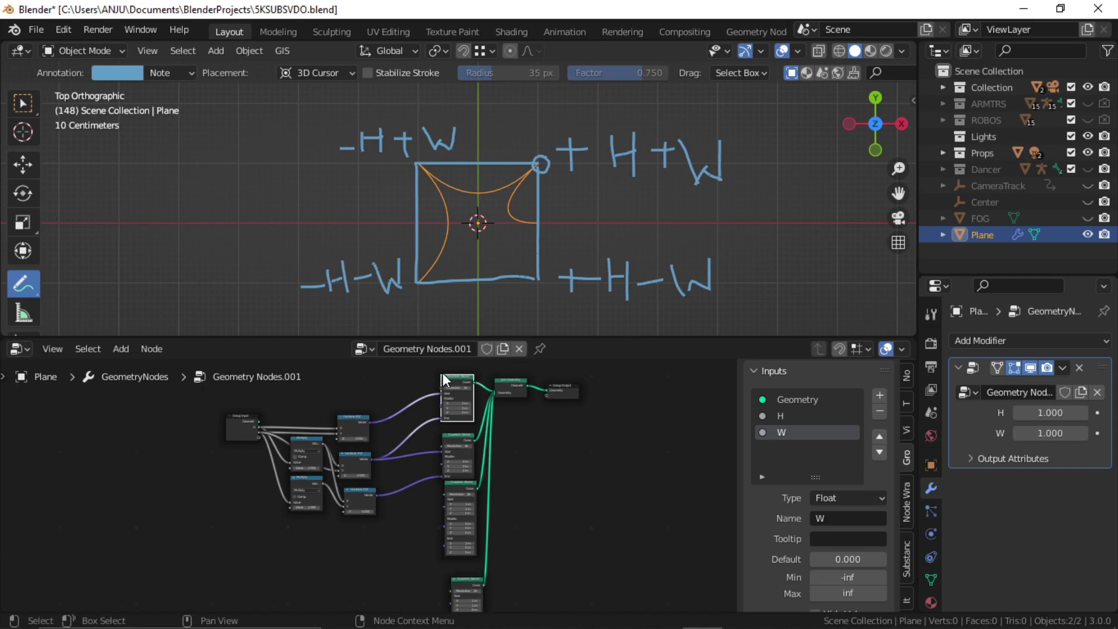
pyautogui.scroll(3, 455, 404)
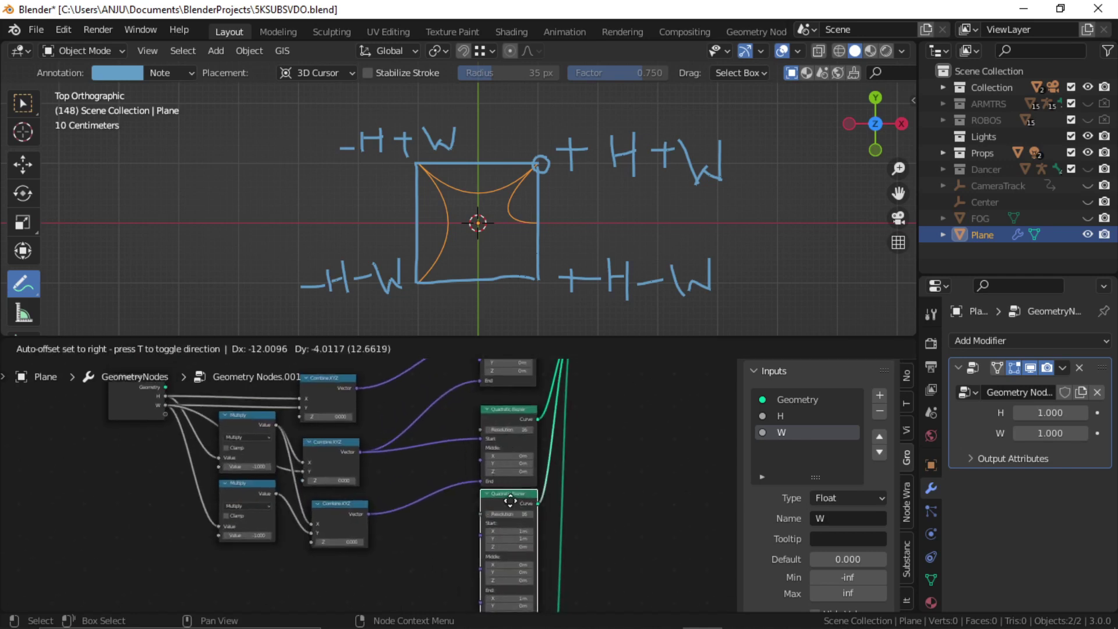
pyautogui.scroll(2, 507, 509)
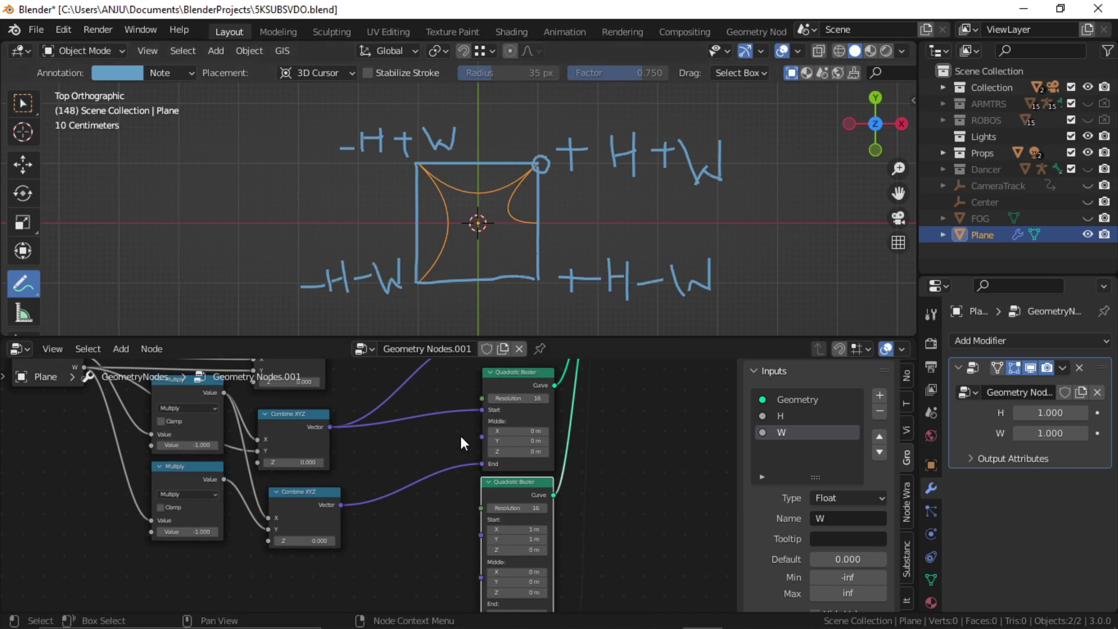
pyautogui.moveTo(493, 521); pyautogui.dragTo(465, 528, button='middle')
pyautogui.scroll(-1, 397, 531)
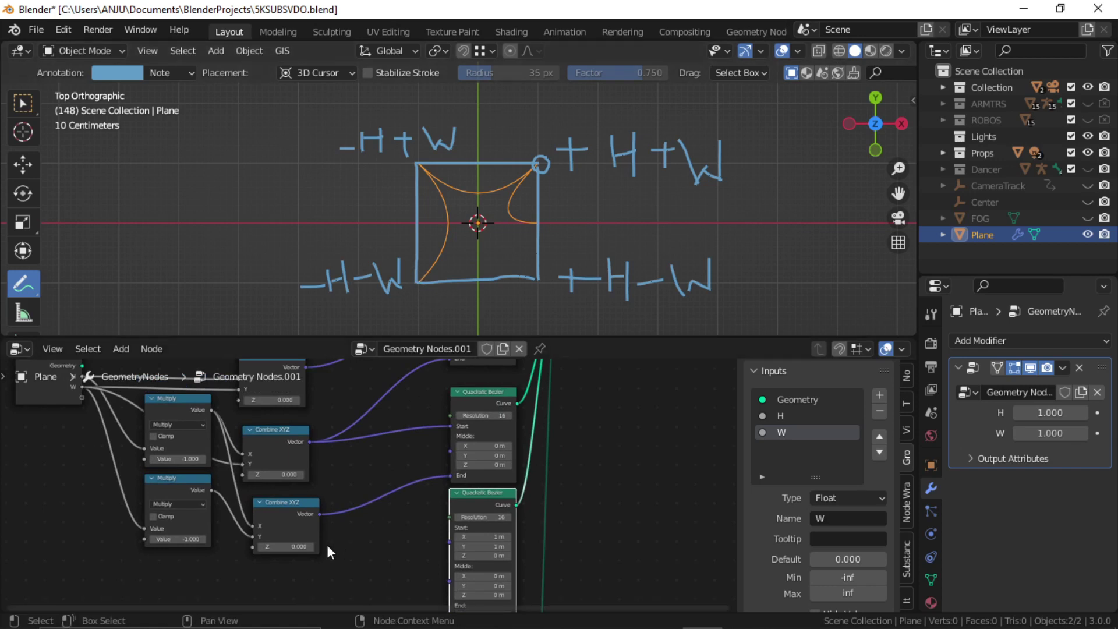
pyautogui.moveTo(320, 515); pyautogui.dragTo(450, 544)
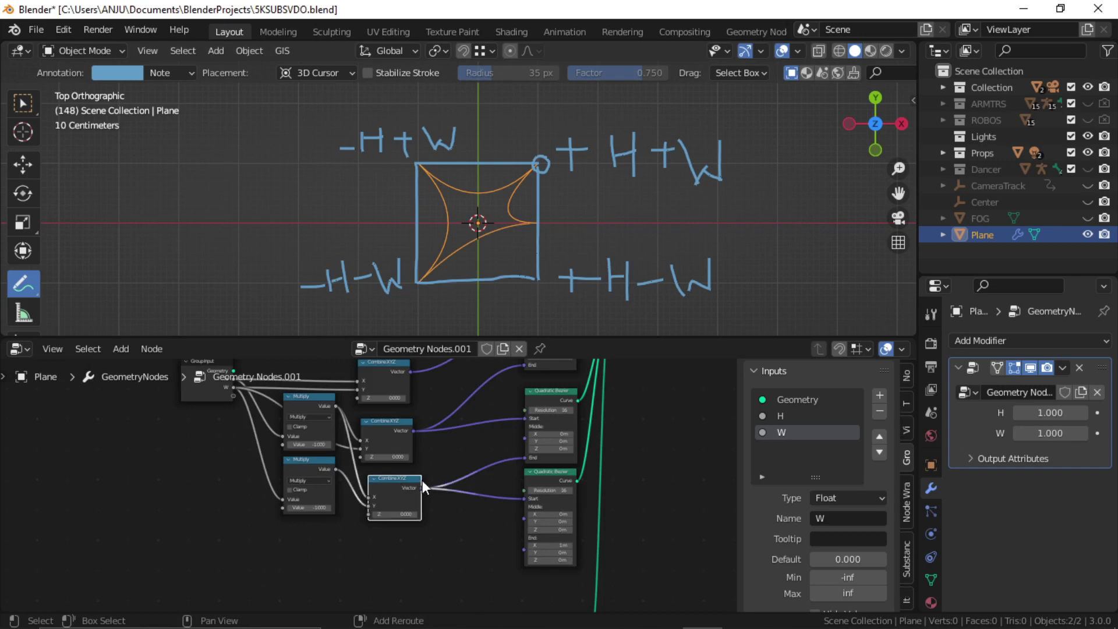
# Duplicate the third Combine XYZ below, feeding X from H and Y from W's Multiply node, and connect it to the third Quadratic Bezier's End.
pyautogui.hotkey('shift', 'd')
pyautogui.click(428, 536)
pyautogui.moveTo(446, 509); pyautogui.dragTo(464, 513, button='middle')
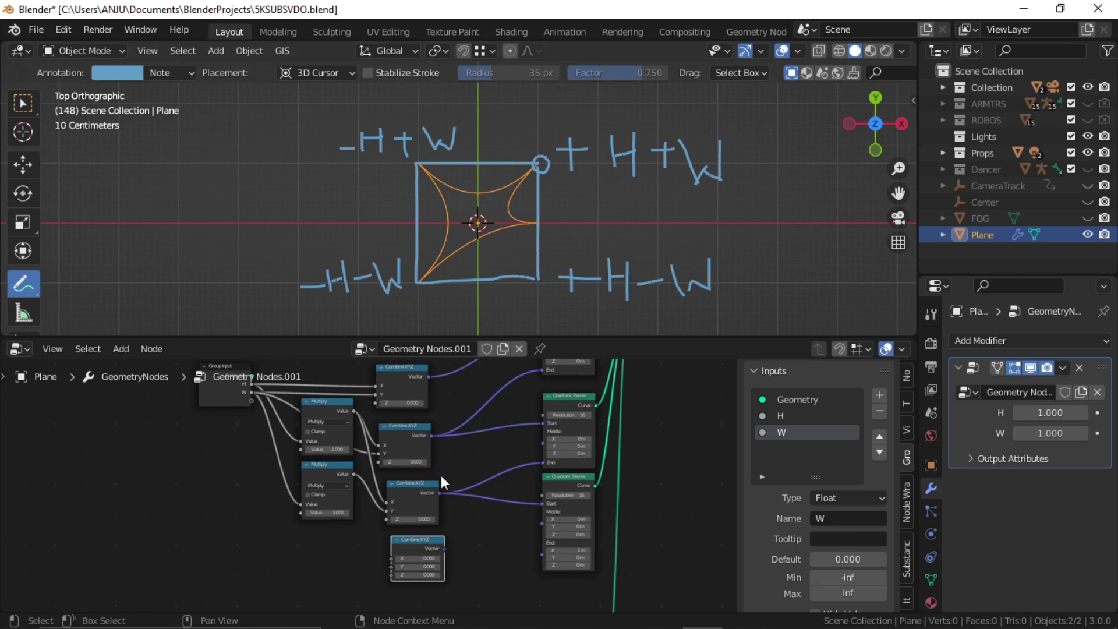
pyautogui.scroll(-1, 441, 476)
pyautogui.moveTo(249, 407); pyautogui.dragTo(379, 561)
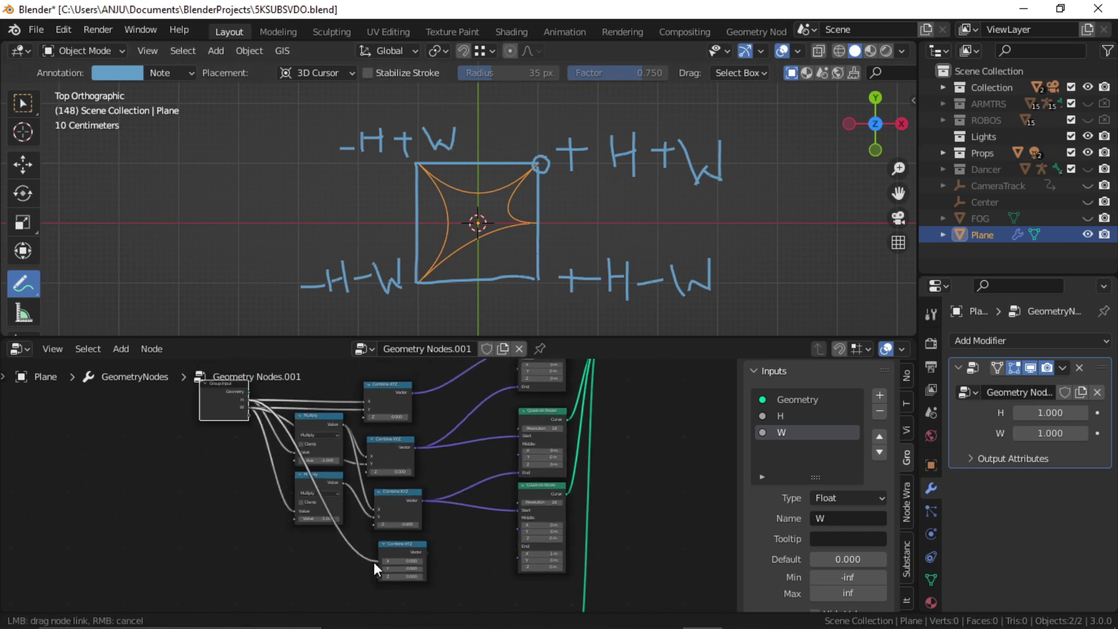
pyautogui.moveTo(341, 482); pyautogui.dragTo(354, 500)
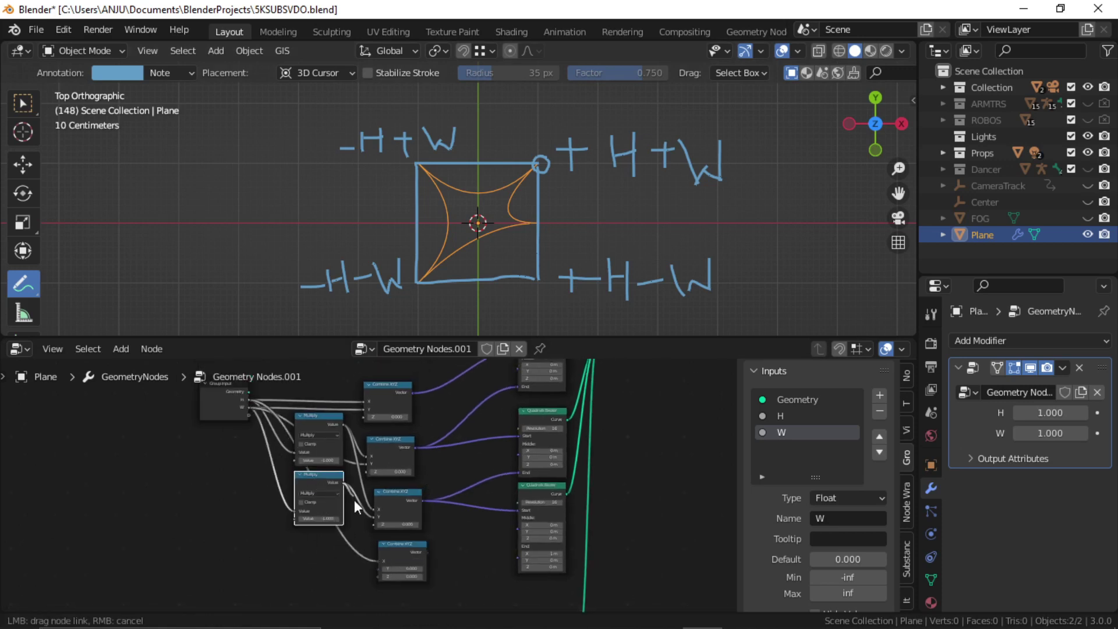
pyautogui.moveTo(339, 575); pyautogui.dragTo(380, 541)
pyautogui.scroll(1, 438, 533)
pyautogui.moveTo(438, 533); pyautogui.dragTo(365, 525, button='middle')
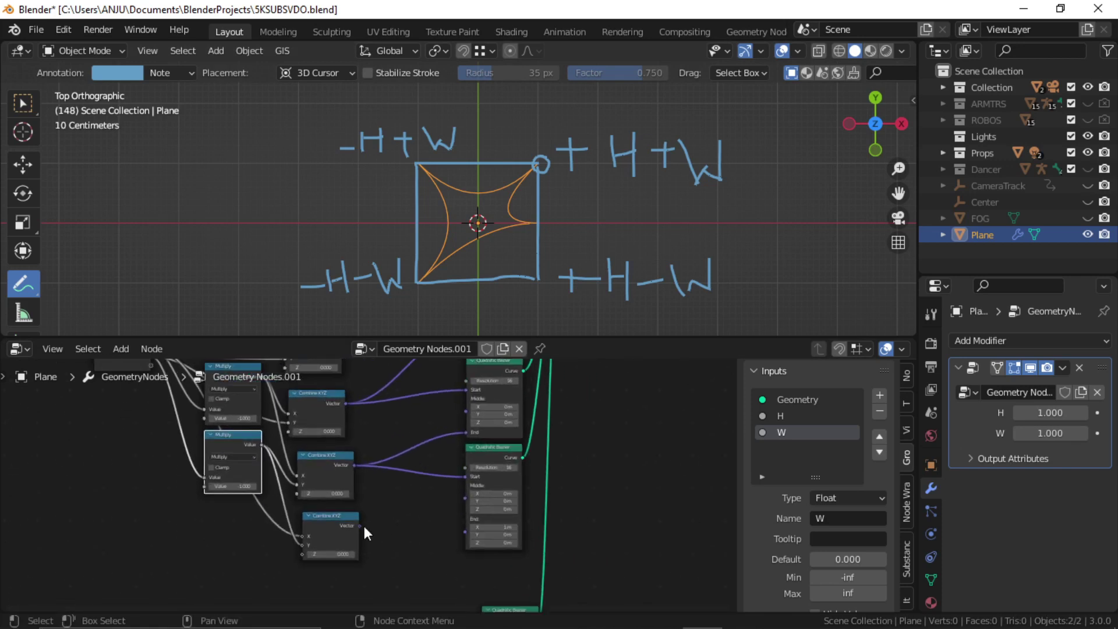
pyautogui.moveTo(359, 525); pyautogui.dragTo(464, 532)
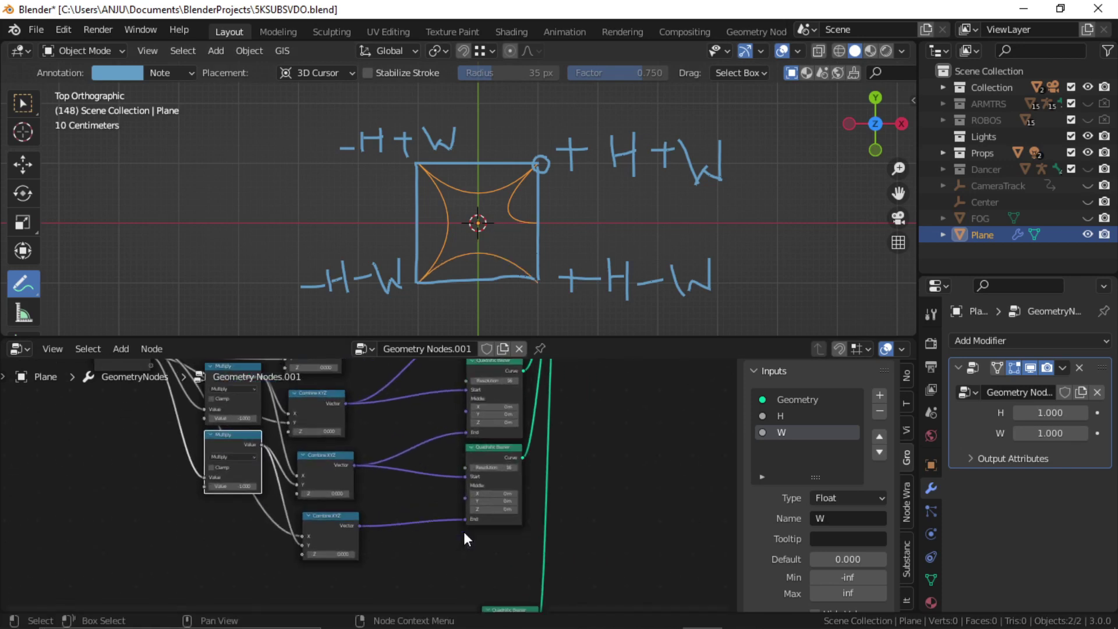
# Move the fourth Quadratic Bezier up beneath the third and connect the fourth Combine XYZ's Vector to its Start.
pyautogui.scroll(-2, 457, 538)
pyautogui.moveTo(457, 540); pyautogui.dragTo(470, 527, button='middle')
pyautogui.moveTo(468, 556); pyautogui.dragTo(460, 510)
pyautogui.moveTo(505, 490); pyautogui.dragTo(511, 523, button='middle')
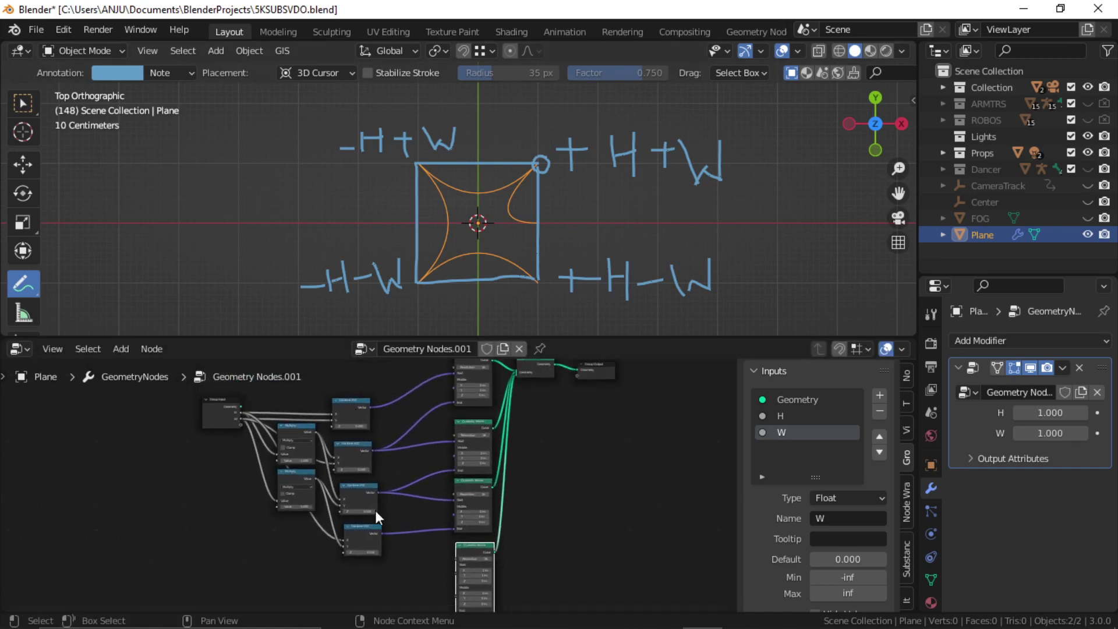
pyautogui.scroll(2, 453, 516)
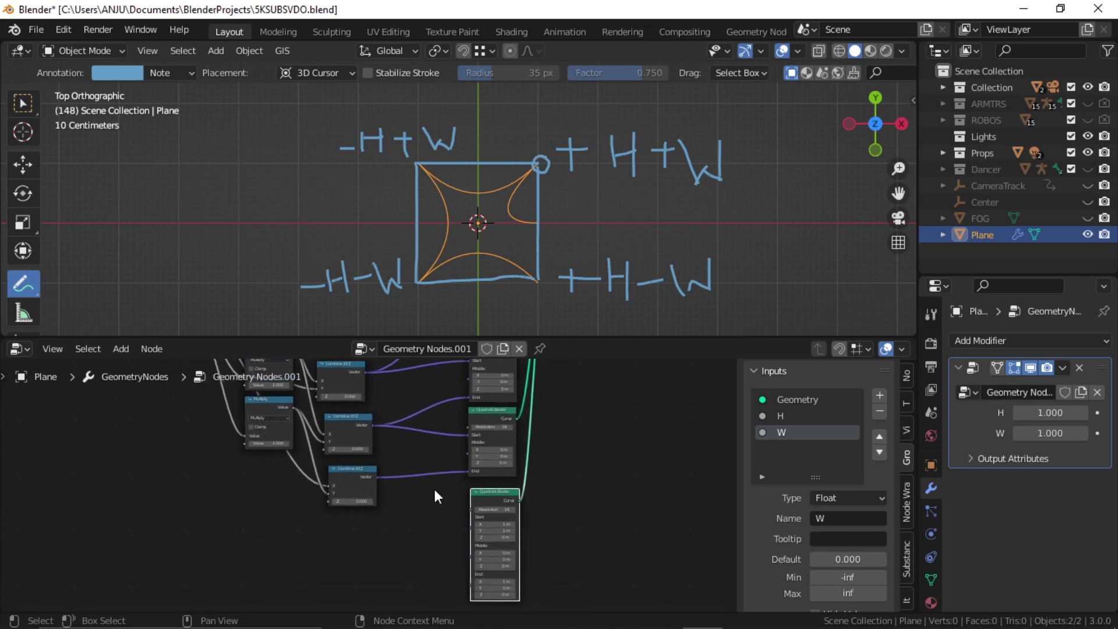
pyautogui.moveTo(376, 476); pyautogui.dragTo(471, 520)
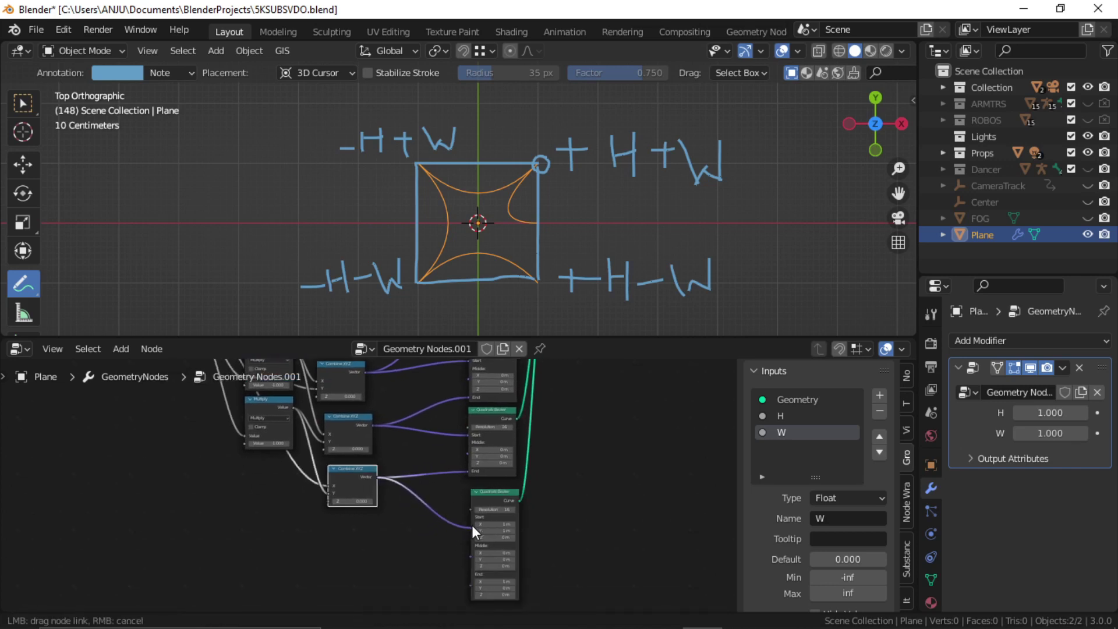
# Connect the first Combine XYZ's Vector to the fourth Quadratic Bezier's End and switch from annotating to the Select Box tool.
pyautogui.scroll(-1, 421, 478)
pyautogui.moveTo(422, 482); pyautogui.dragTo(415, 512, button='middle')
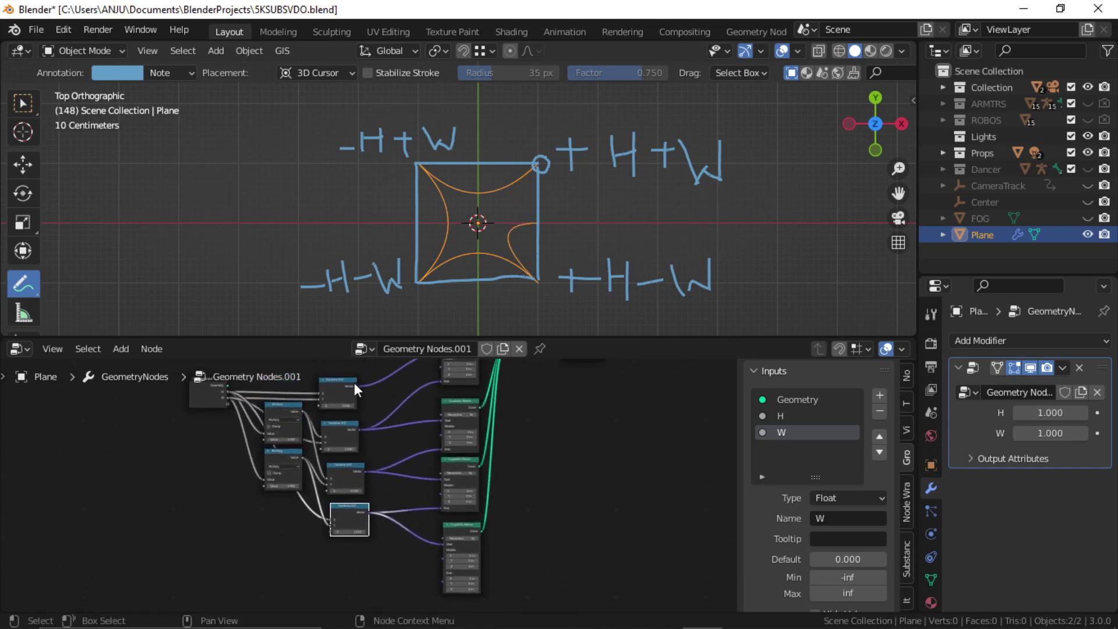
pyautogui.moveTo(357, 385); pyautogui.dragTo(444, 573)
pyautogui.moveTo(520, 257)
pyautogui.mouseDown(button='middle')
pyautogui.moveTo(544, 179)
pyautogui.moveTo(312, 195)
pyautogui.mouseUp(button='middle')
pyautogui.click(23, 103)
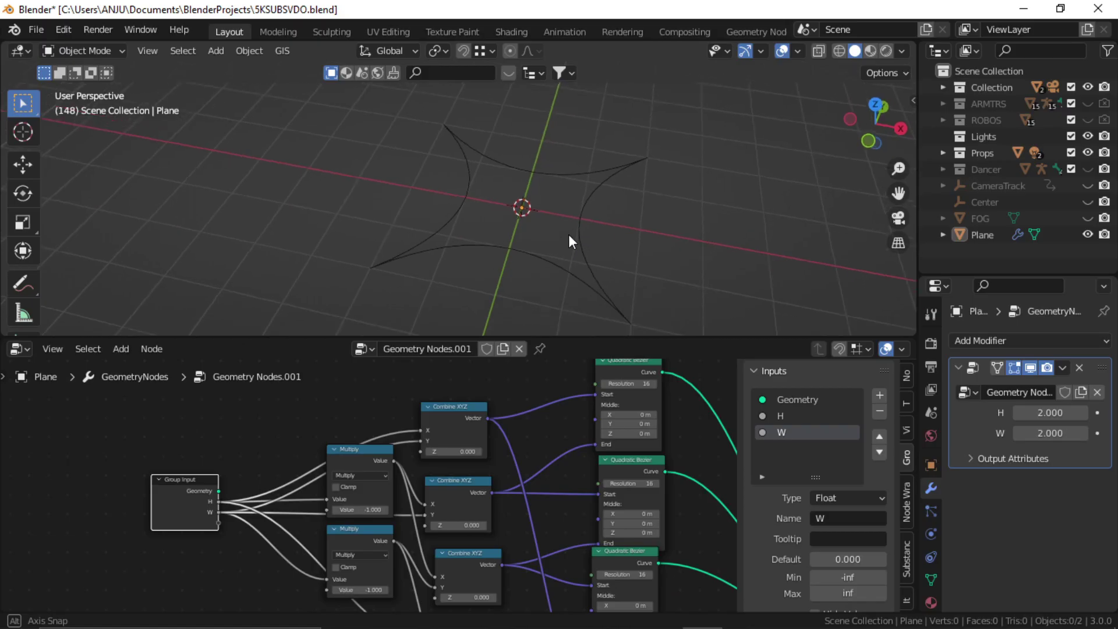
# Add another float input to the node group and name it C.
pyautogui.moveTo(570, 236); pyautogui.dragTo(529, 233, button='middle')
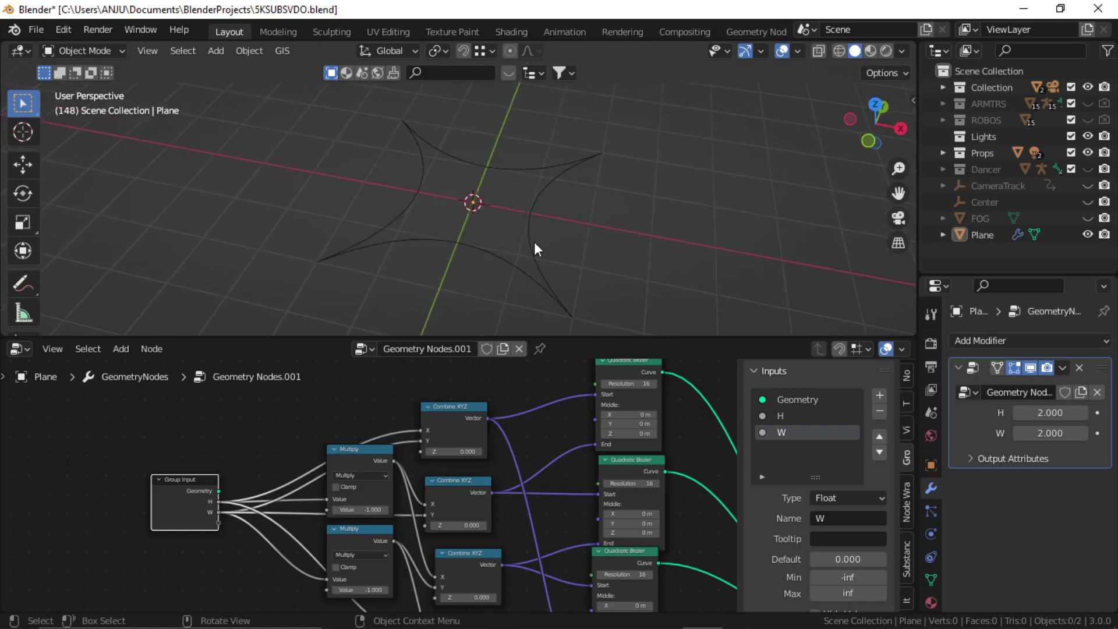
pyautogui.moveTo(626, 431); pyautogui.dragTo(585, 456, button='middle')
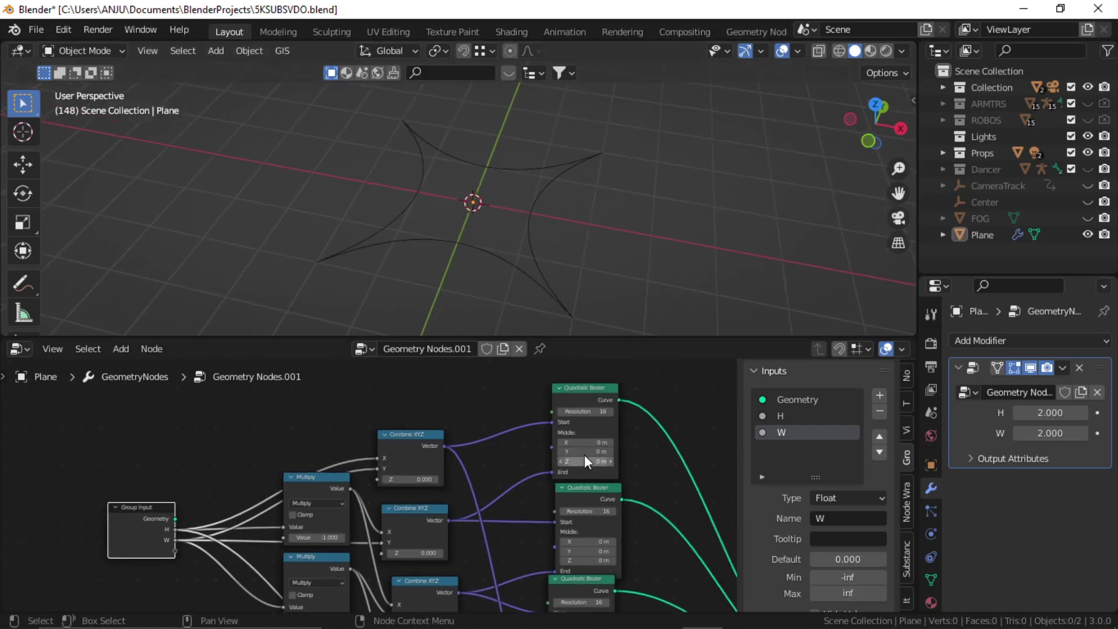
pyautogui.scroll(-2, 470, 448)
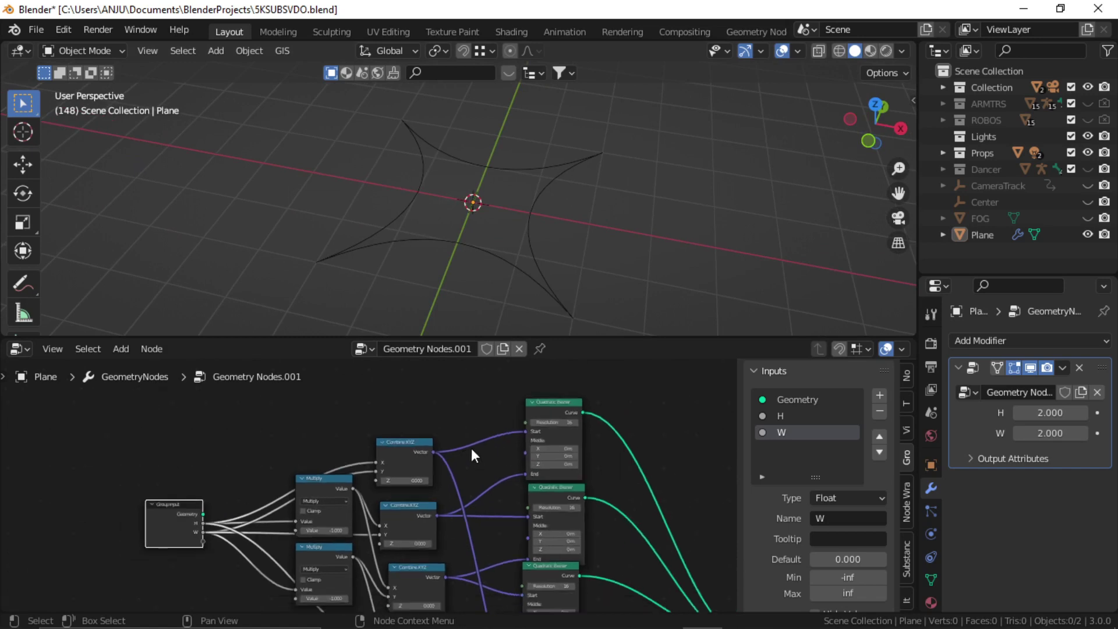
pyautogui.moveTo(470, 448); pyautogui.dragTo(512, 415, button='middle')
pyautogui.scroll(3, 414, 466)
pyautogui.moveTo(456, 487); pyautogui.dragTo(421, 479, button='middle')
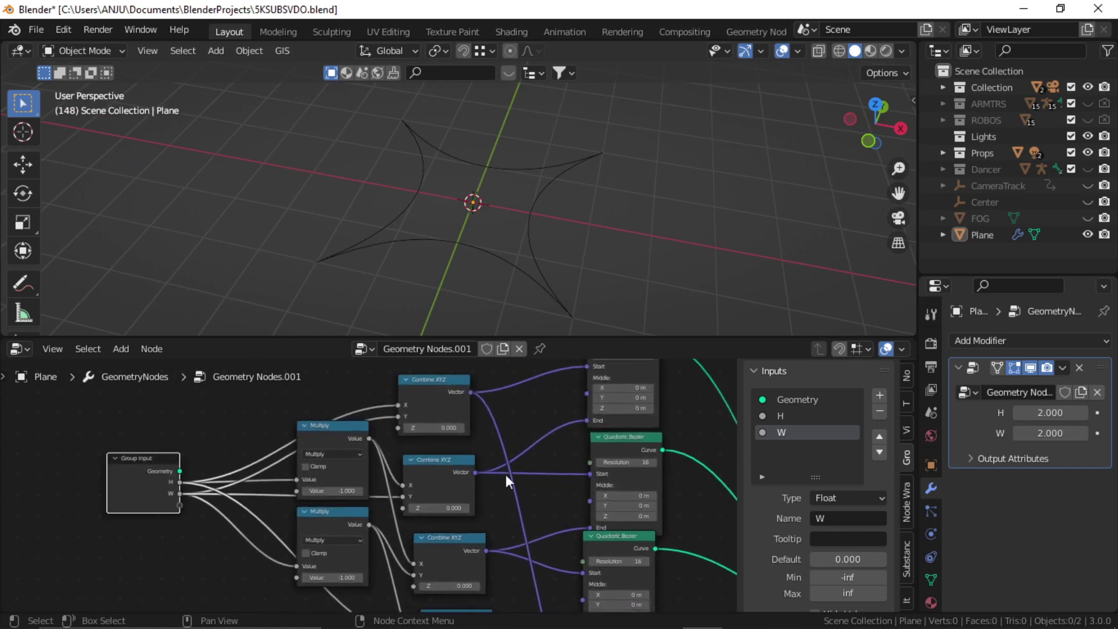
pyautogui.click(880, 394)
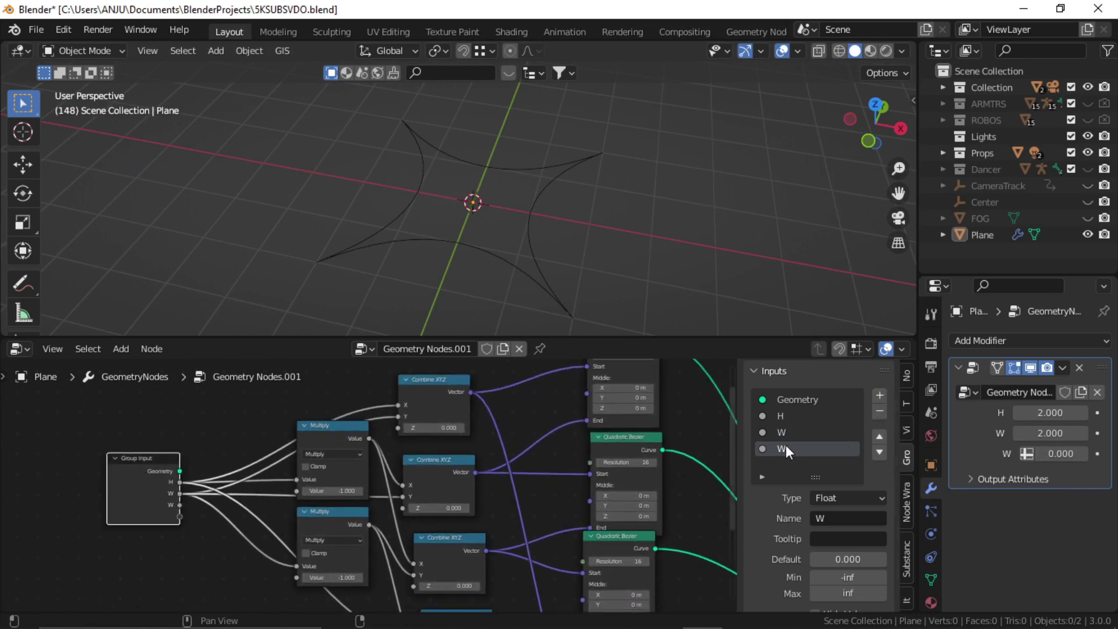
pyautogui.write('q')
pyautogui.press('Return')
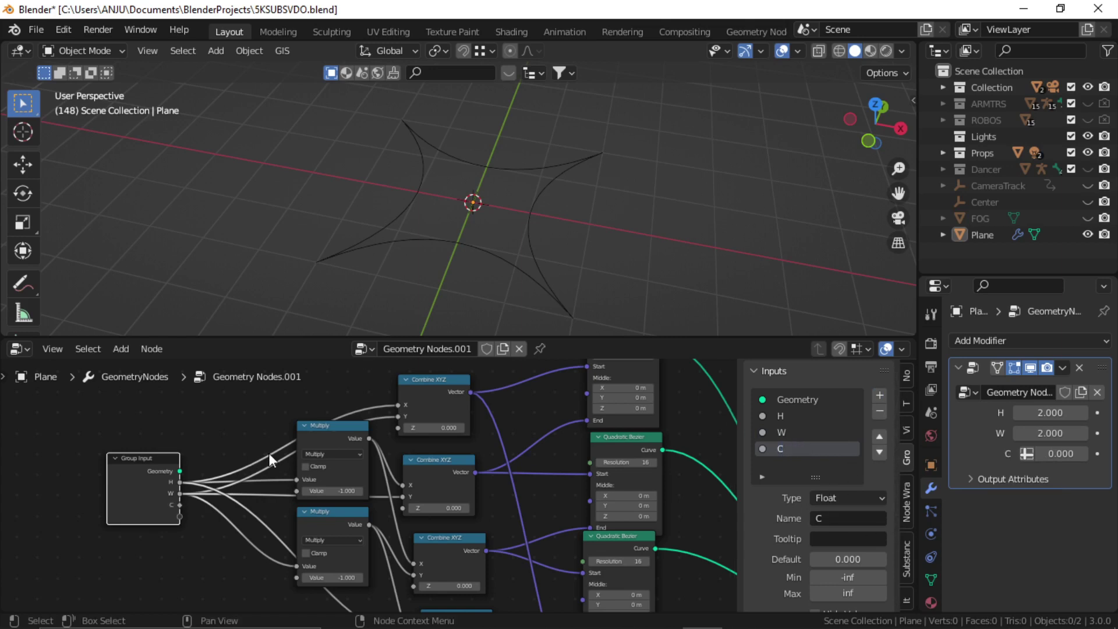
# Move the two Multiply and four Combine XYZ nodes down together to free space above them.
pyautogui.moveTo(269, 458); pyautogui.dragTo(274, 508, button='middle')
pyautogui.scroll(-2, 275, 509)
pyautogui.moveTo(166, 514); pyautogui.dragTo(166, 503)
pyautogui.moveTo(471, 237); pyautogui.dragTo(495, 268, button='middle')
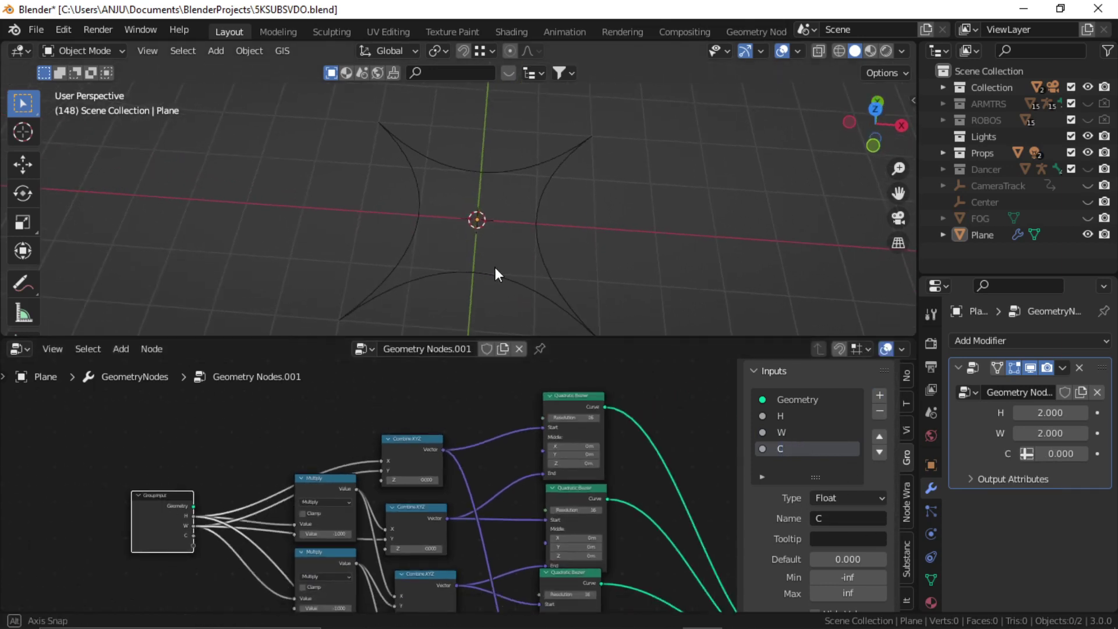
pyautogui.moveTo(484, 166)
pyautogui.mouseDown(button='middle')
pyautogui.moveTo(496, 224)
pyautogui.moveTo(492, 166)
pyautogui.mouseUp(button='middle')
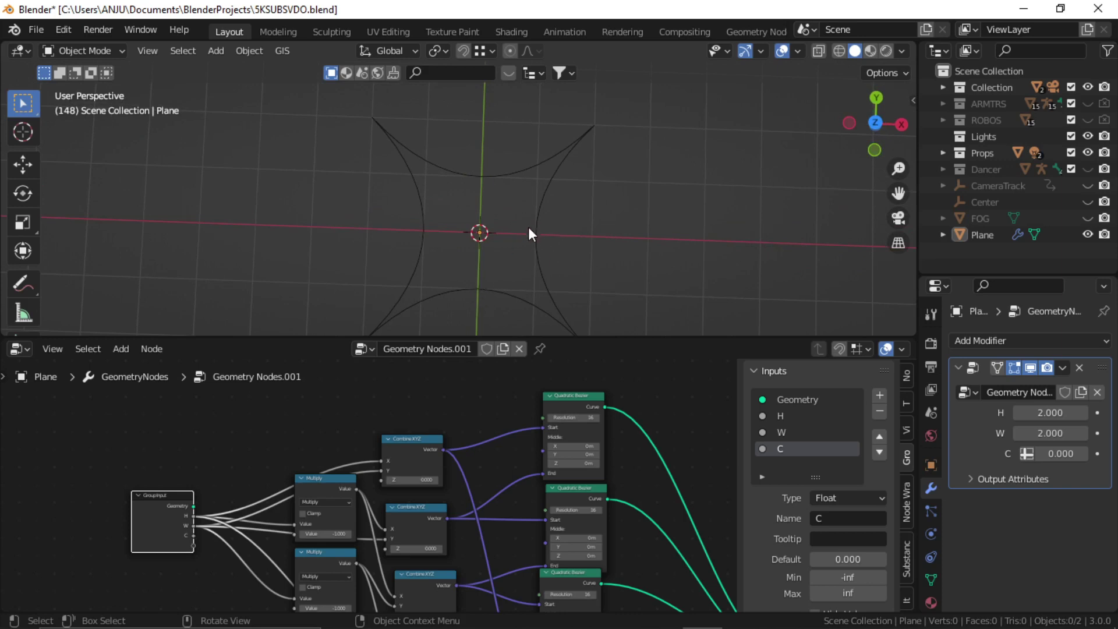
pyautogui.moveTo(445, 428); pyautogui.dragTo(457, 433, button='middle')
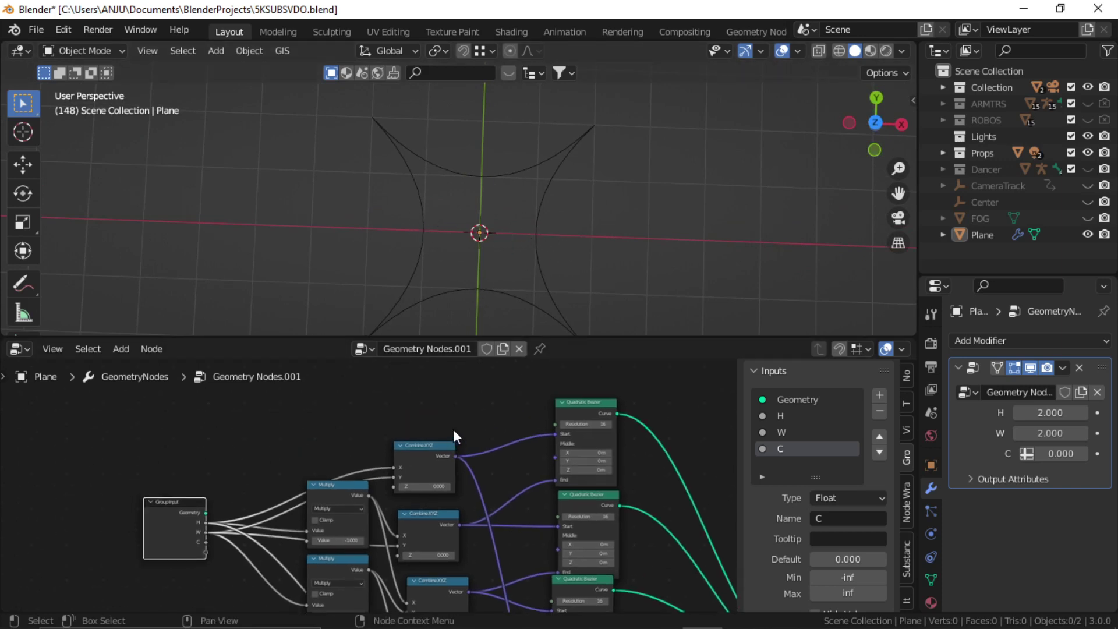
pyautogui.scroll(-4, 458, 431)
pyautogui.moveTo(470, 399); pyautogui.dragTo(375, 565)
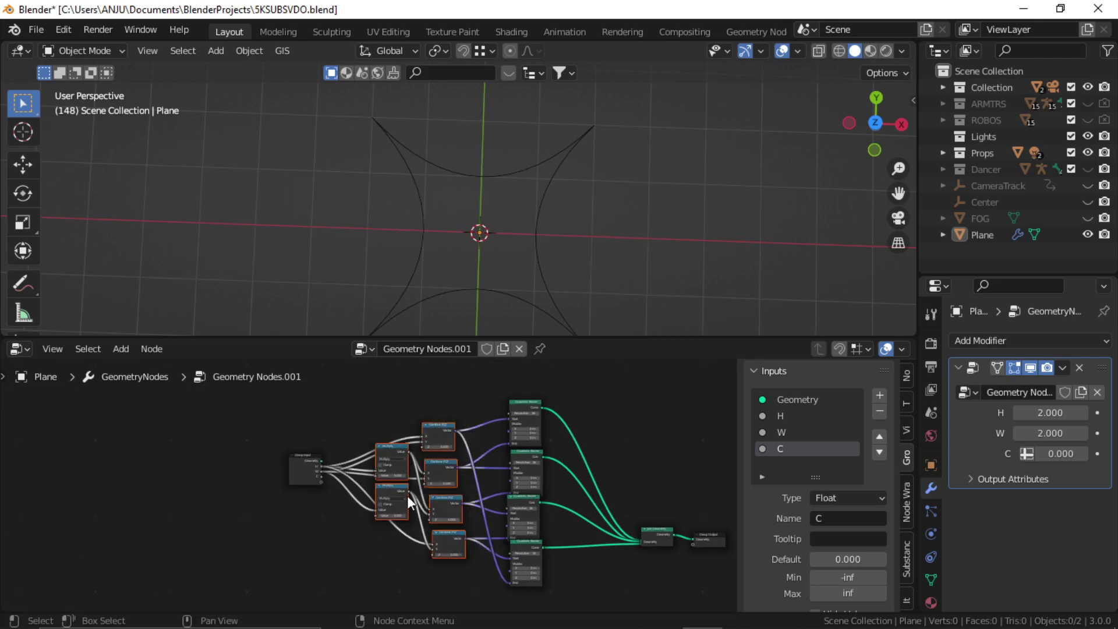
pyautogui.moveTo(407, 495); pyautogui.dragTo(373, 568)
# Duplicate the first Combine XYZ into the free space above and connect the C input to the copy's Y.
pyautogui.scroll(4, 387, 453)
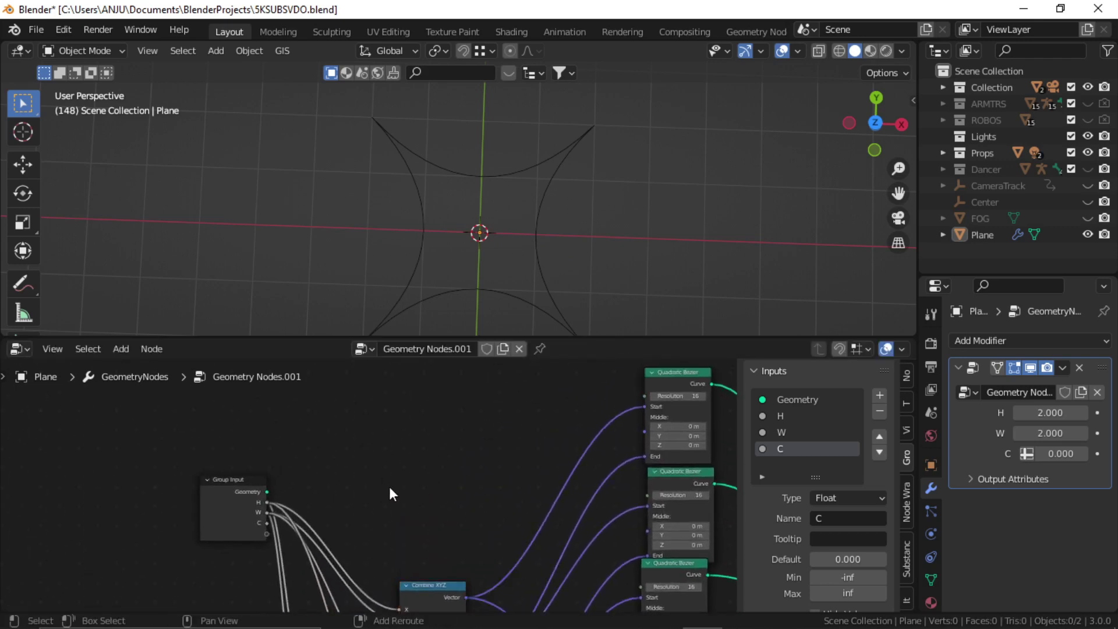
pyautogui.hotkey('shift', 'a')
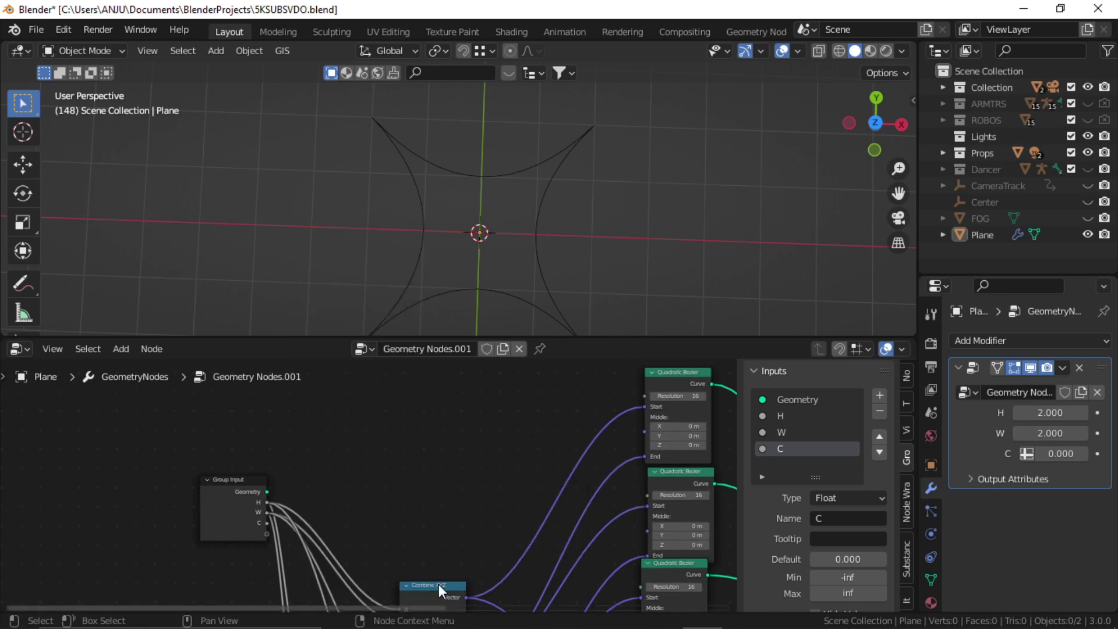
pyautogui.click(438, 585)
pyautogui.hotkey('shift', 'd')
pyautogui.click(492, 399)
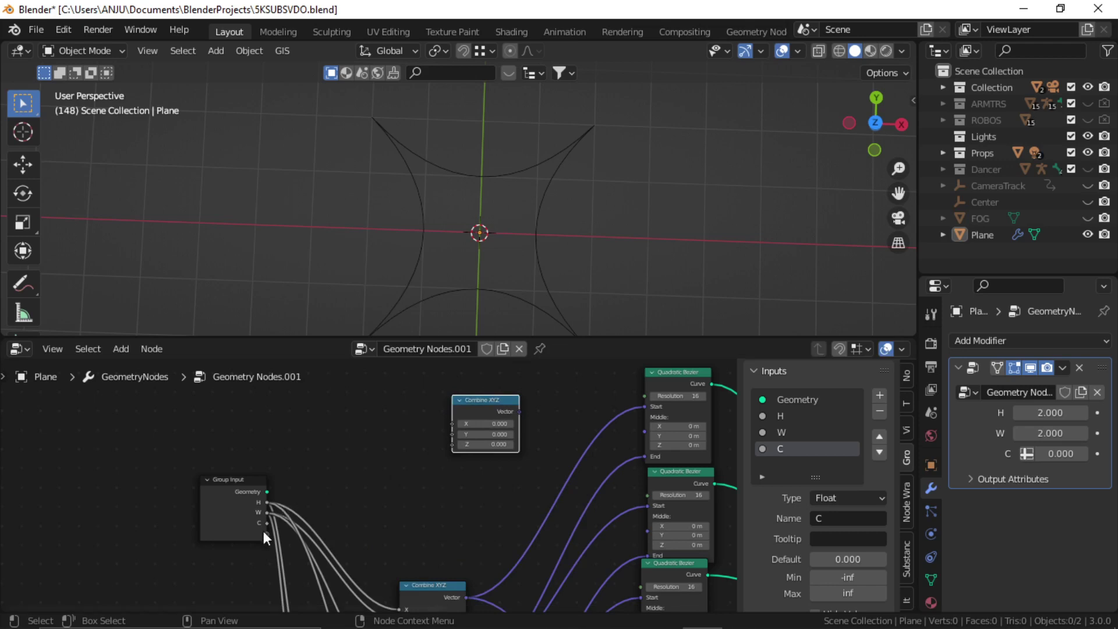
pyautogui.moveTo(264, 530); pyautogui.dragTo(451, 432)
# Duplicate the new Combine XYZ directly below it and connect the C input to the copy's X.
pyautogui.click(489, 408)
pyautogui.hotkey('shift', 'd')
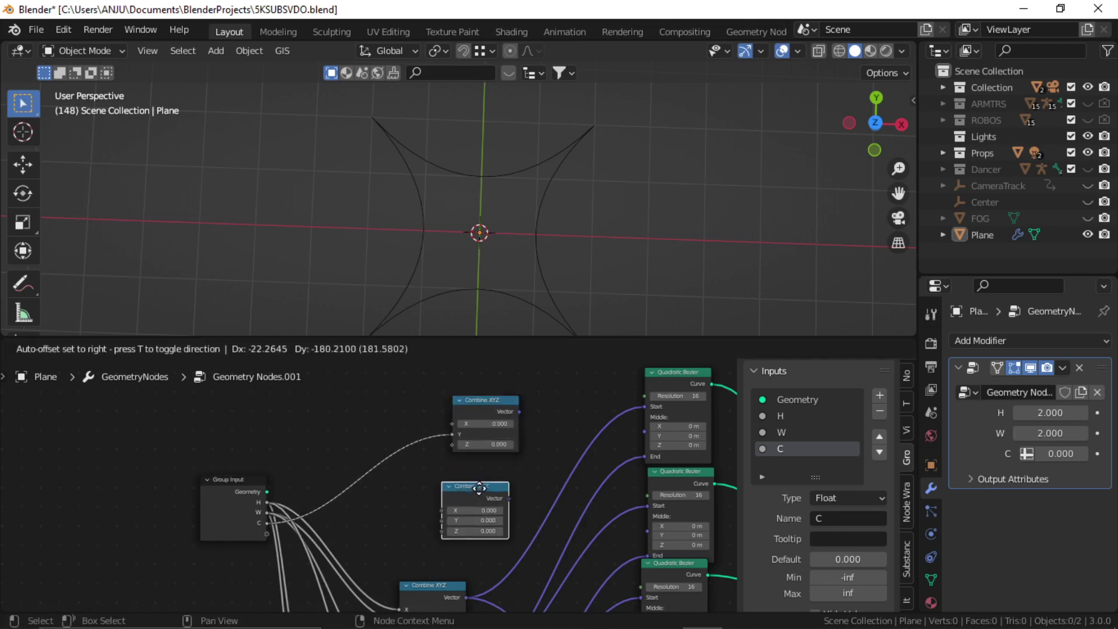
pyautogui.click(482, 472)
pyautogui.moveTo(267, 522); pyautogui.dragTo(446, 493)
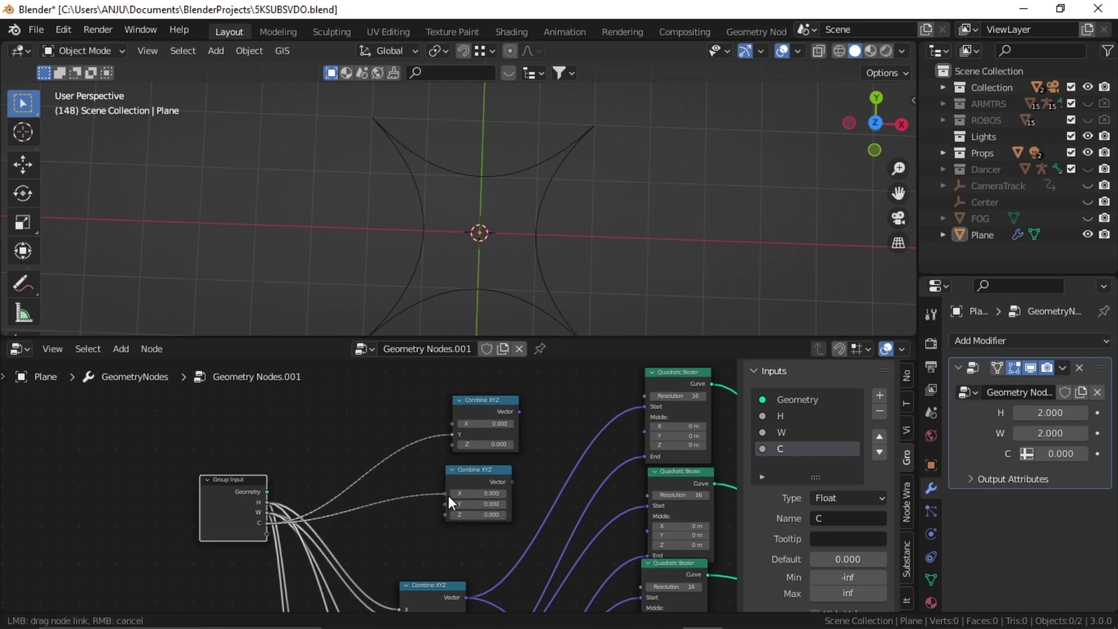
# Duplicate the two C-driven Combine XYZ nodes together and place the copies above the originals.
pyautogui.moveTo(448, 495); pyautogui.dragTo(431, 503, button='middle')
pyautogui.moveTo(464, 449); pyautogui.dragTo(478, 478, button='middle')
pyautogui.moveTo(535, 405); pyautogui.dragTo(450, 558)
pyautogui.moveTo(466, 483); pyautogui.dragTo(467, 546, button='middle')
pyautogui.hotkey('shift', 'd')
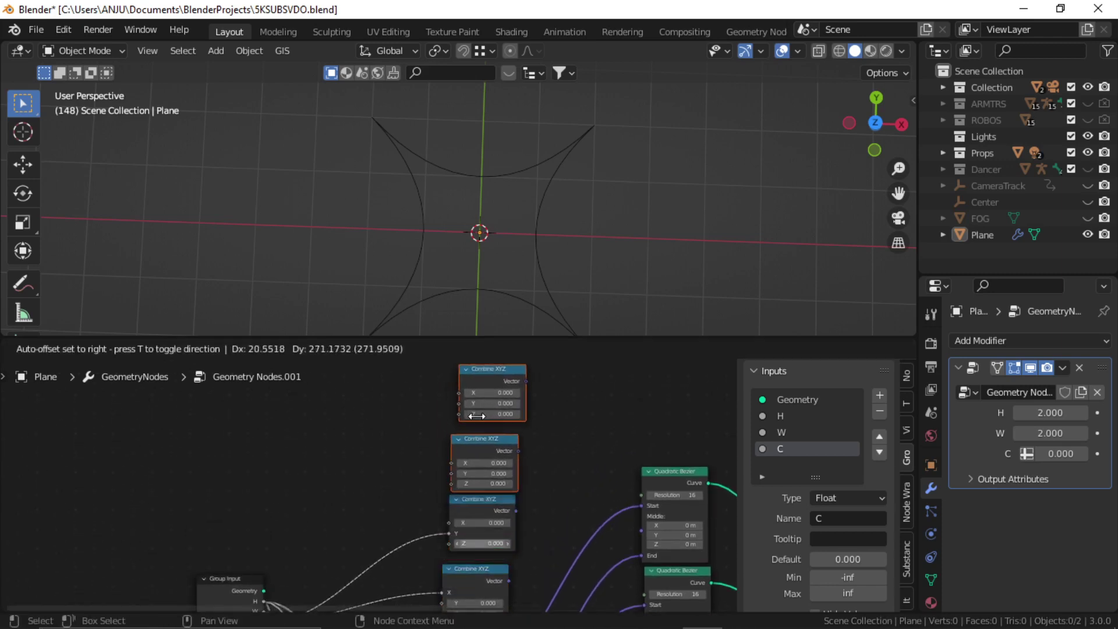
pyautogui.click(478, 408)
# Add a Math node between the Group Input and the upper Combine XYZ nodes.
pyautogui.scroll(-3, 444, 504)
pyautogui.moveTo(444, 505); pyautogui.dragTo(441, 469, button='middle')
pyautogui.hotkey('shift', 'a')
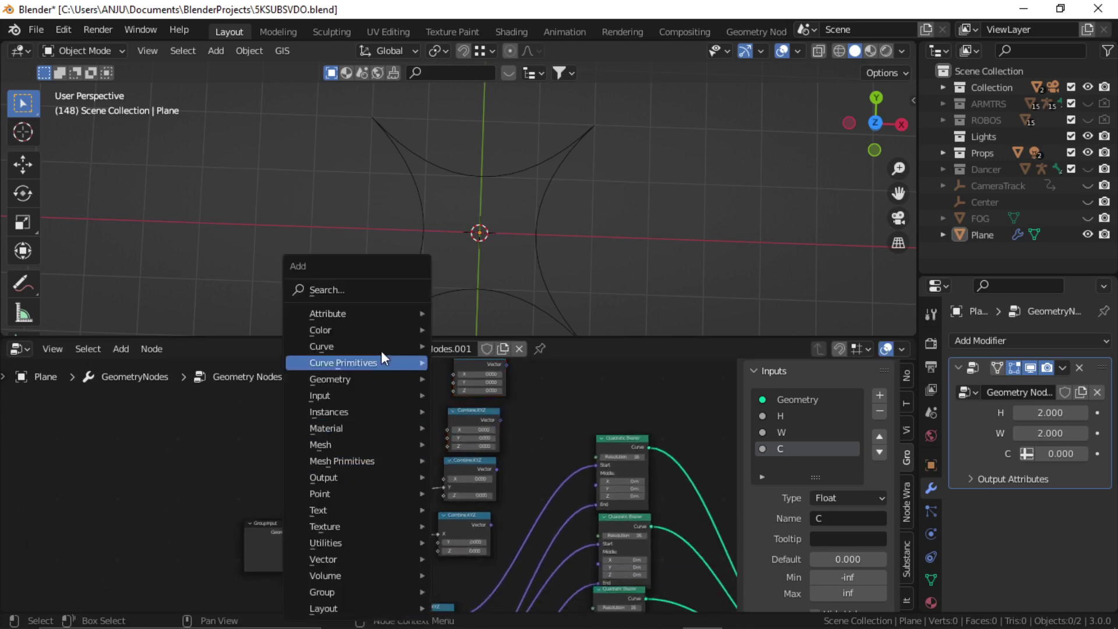
pyautogui.click(364, 294)
pyautogui.write('math')
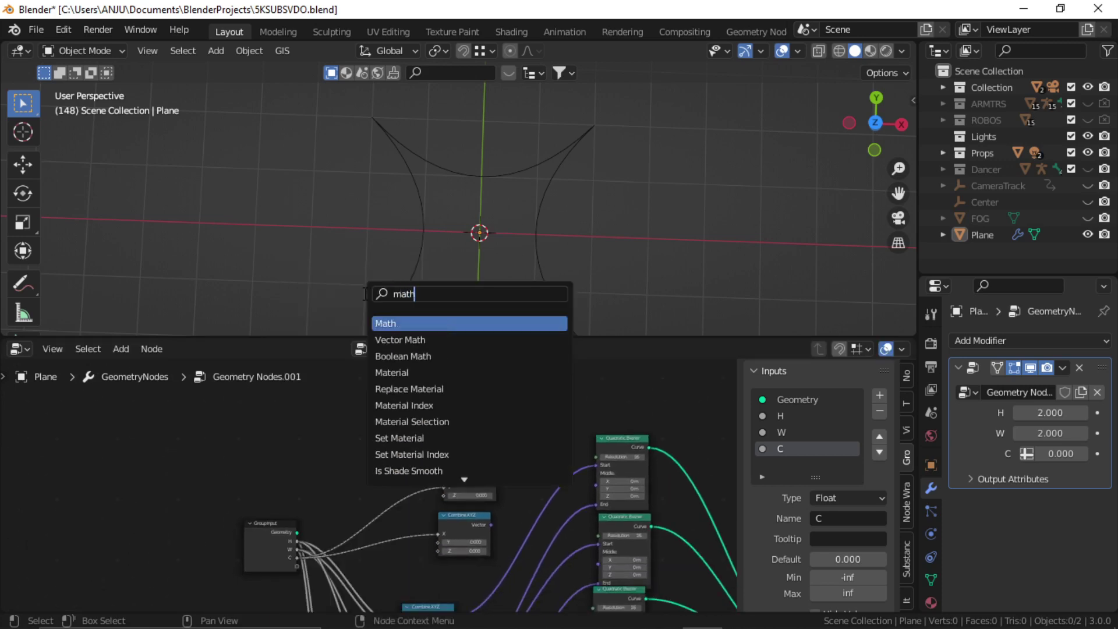
pyautogui.click(397, 325)
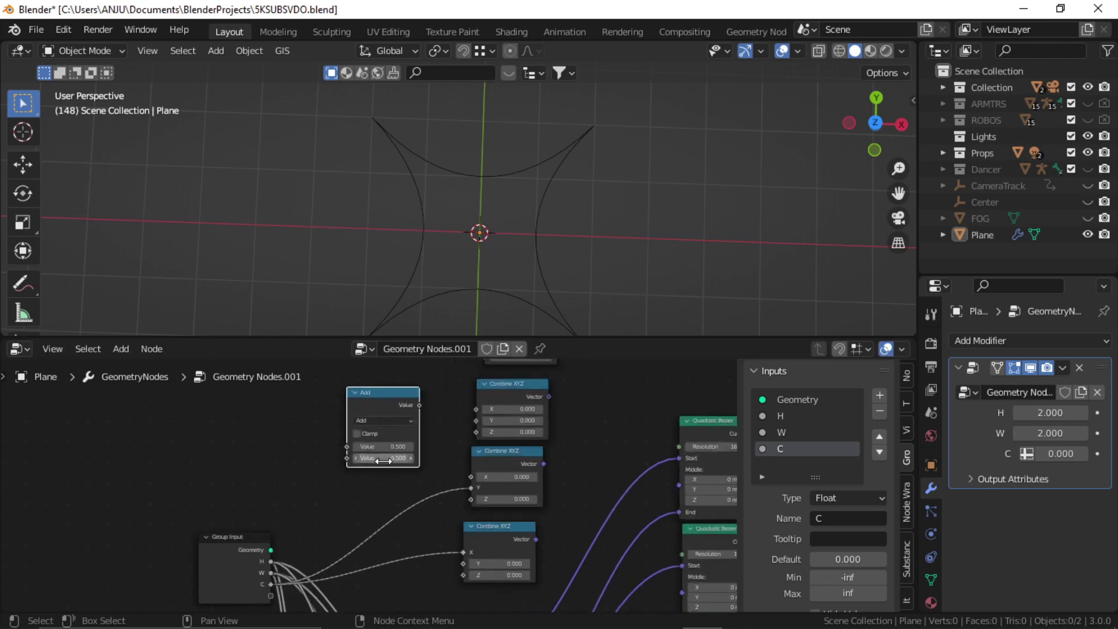
# Switch the new Math node to Multiply and set its second value to -1.
pyautogui.click(385, 403)
pyautogui.click(384, 403)
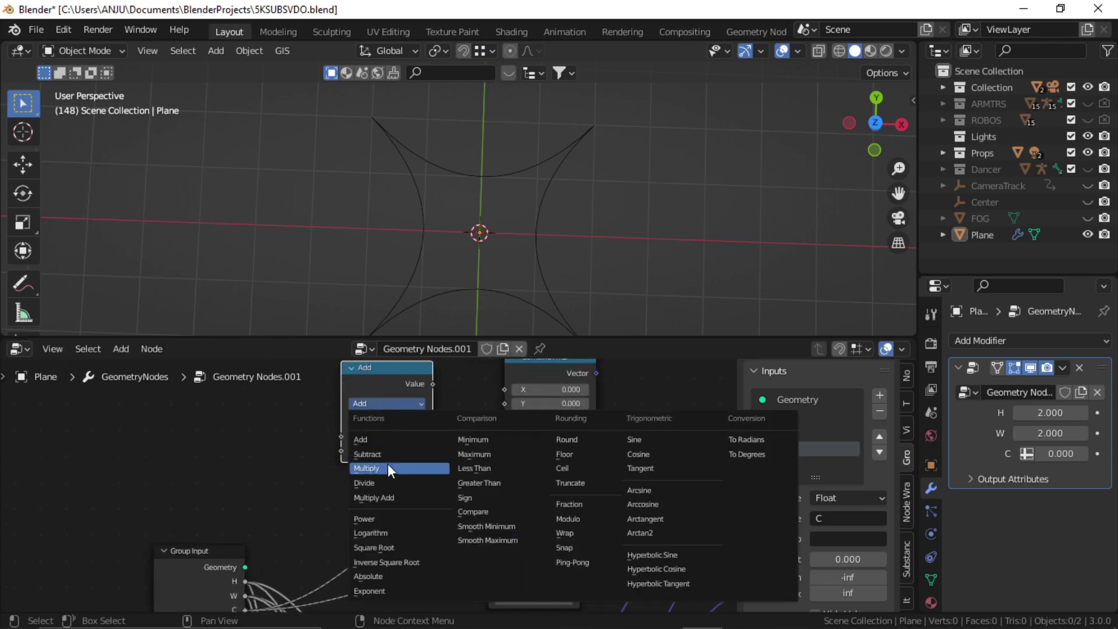
pyautogui.click(387, 467)
pyautogui.click(383, 451)
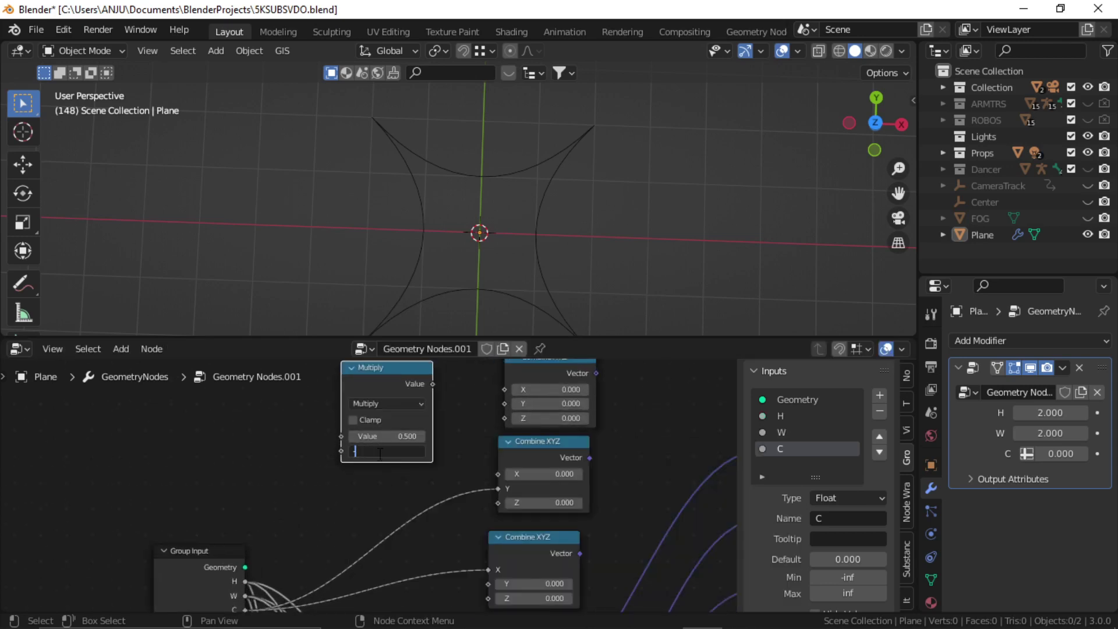
pyautogui.write('-1')
pyautogui.press('Return')
pyautogui.scroll(-3, 380, 425)
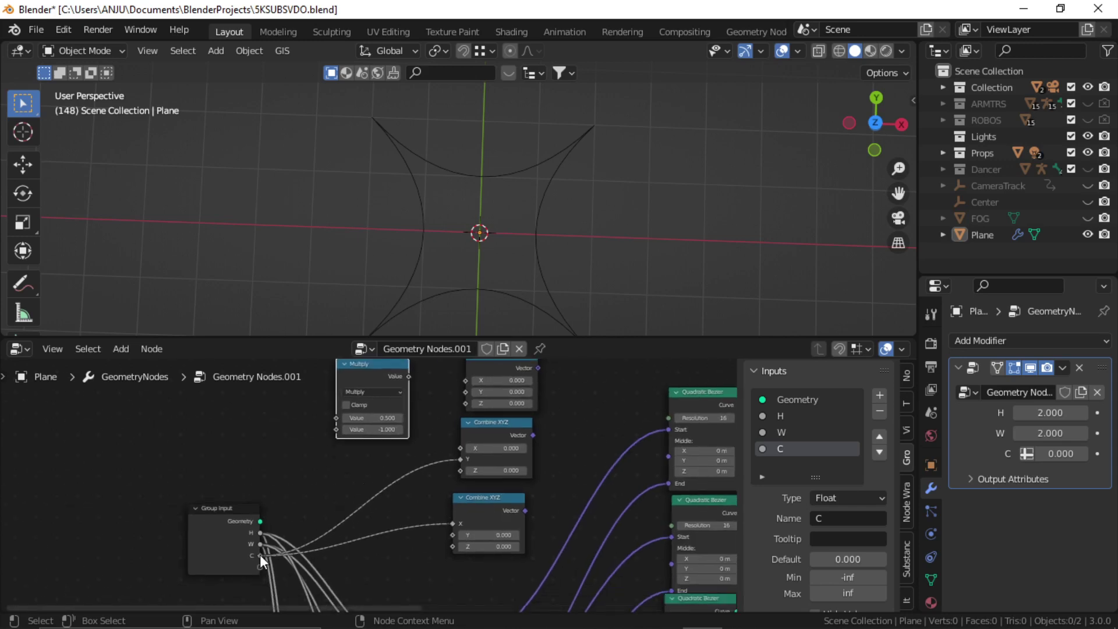
# Connect the C input to the Multiply node and its output to the topmost Combine XYZ's X and the second one's Y.
pyautogui.moveTo(259, 555); pyautogui.dragTo(336, 417)
pyautogui.moveTo(426, 421); pyautogui.dragTo(377, 473, button='middle')
pyautogui.scroll(-1, 377, 473)
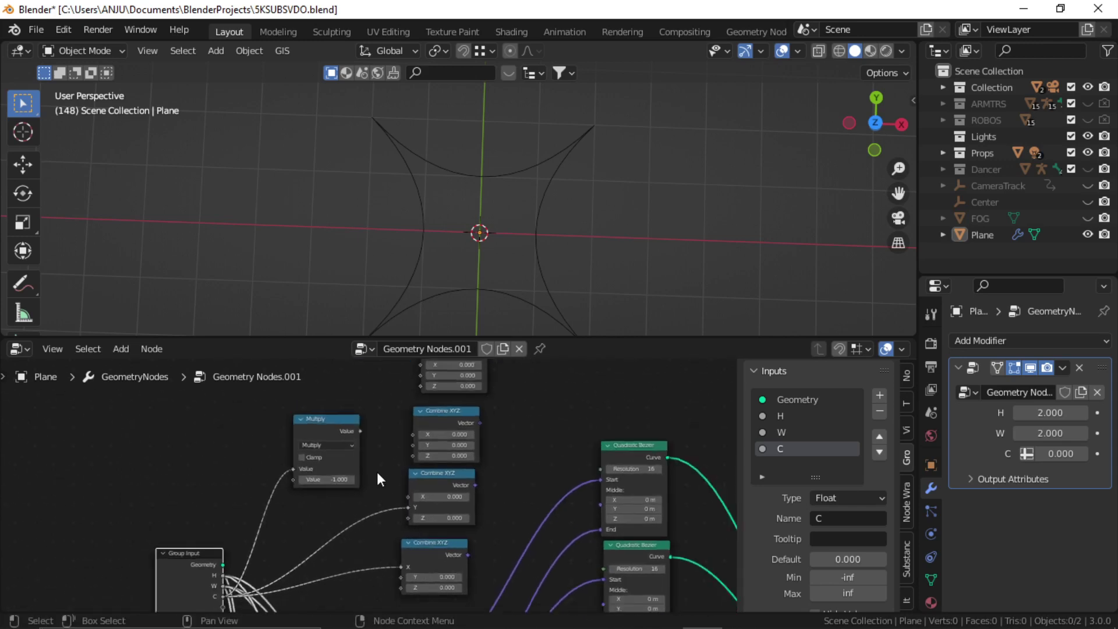
pyautogui.scroll(2, 376, 471)
pyautogui.moveTo(353, 475); pyautogui.dragTo(419, 404)
pyautogui.moveTo(357, 476); pyautogui.dragTo(414, 490)
pyautogui.scroll(-2, 414, 476)
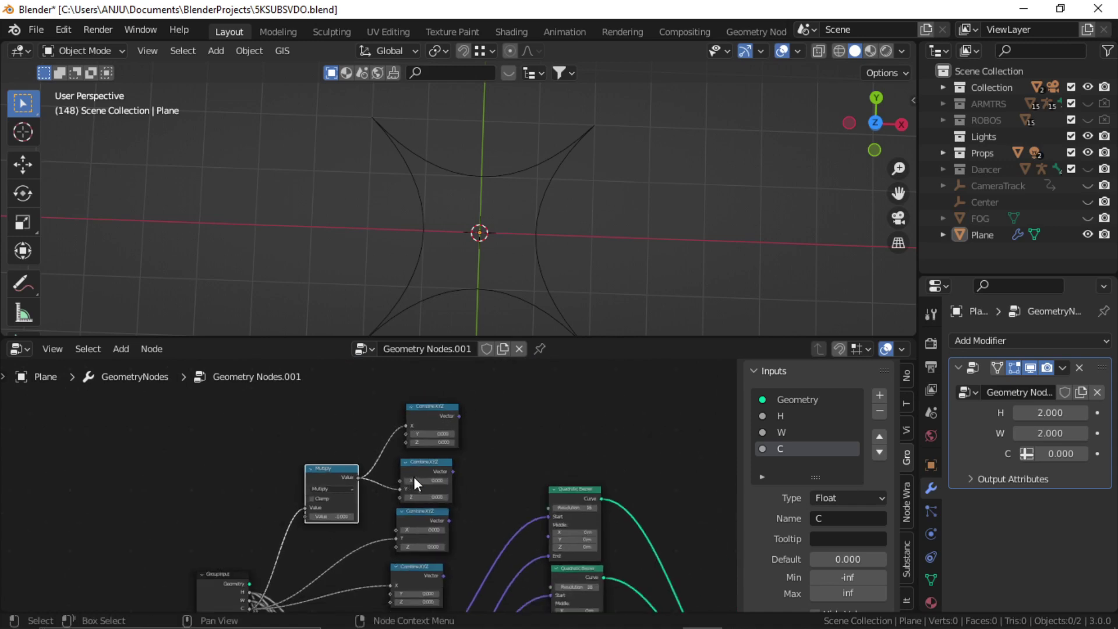
# Connect the Combine XYZ whose Y comes directly from C to the first Quadratic Bezier's Middle.
pyautogui.scroll(3, 427, 462)
pyautogui.moveTo(420, 474); pyautogui.dragTo(396, 490, button='middle')
pyautogui.scroll(-5, 495, 490)
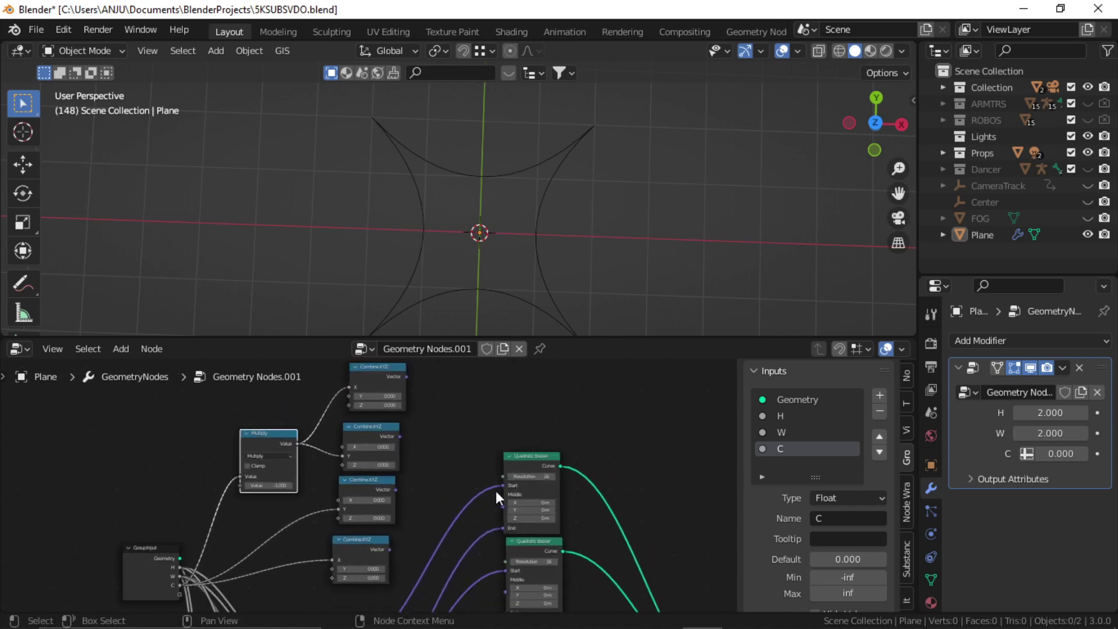
pyautogui.scroll(2, 469, 431)
pyautogui.scroll(1, 469, 432)
pyautogui.scroll(1, 407, 492)
pyautogui.moveTo(411, 488); pyautogui.dragTo(358, 455, button='middle')
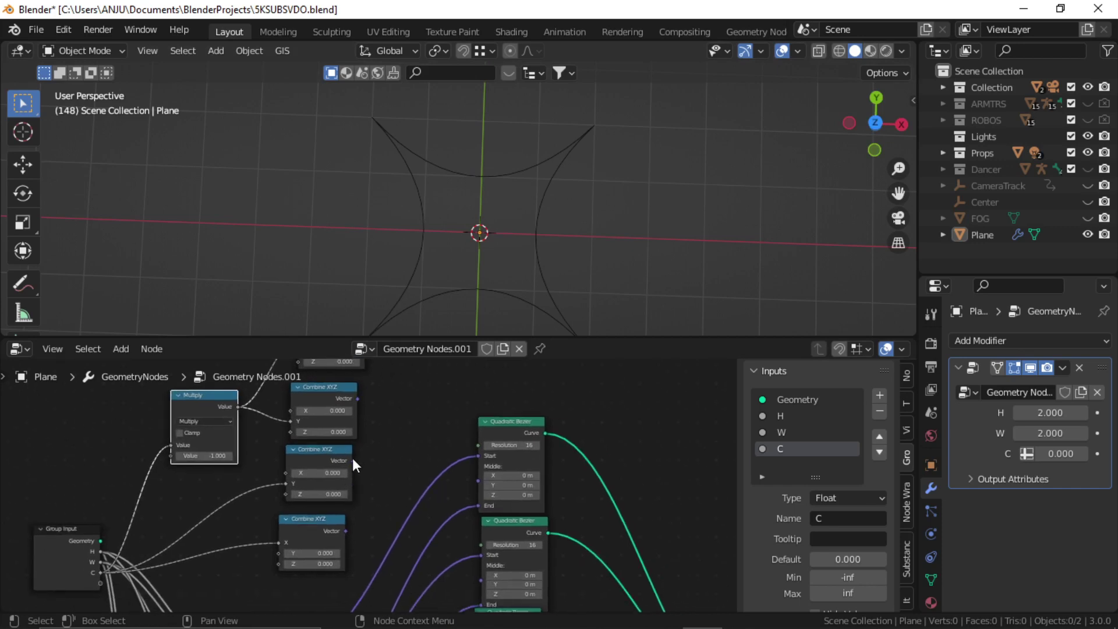
pyautogui.moveTo(352, 460); pyautogui.dragTo(479, 482)
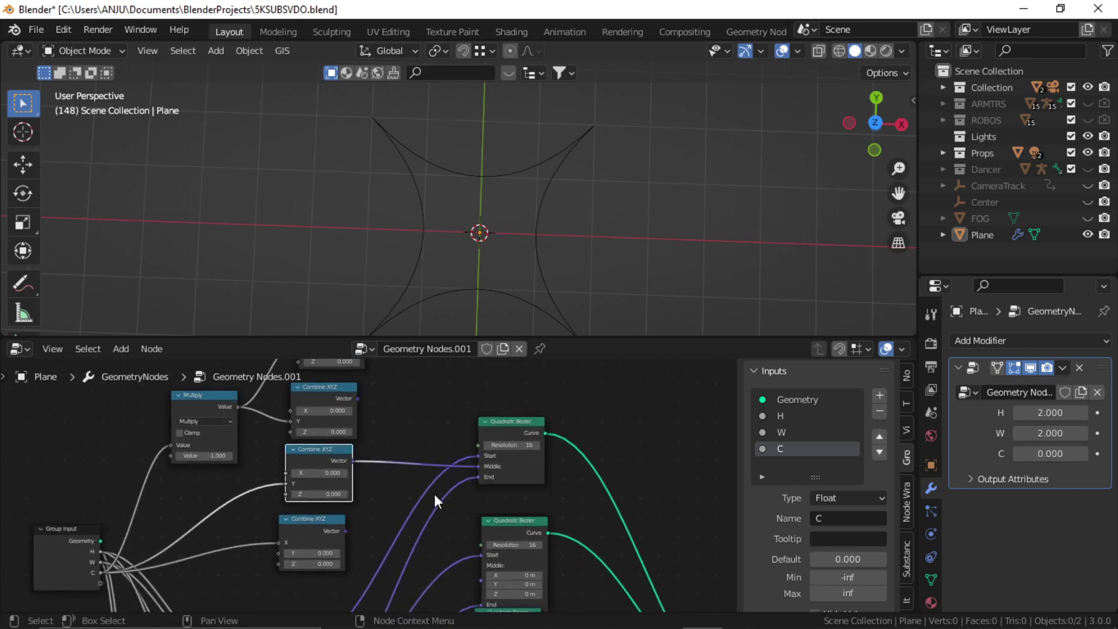
# Connect the topmost Combine XYZ to the second Quadratic Bezier's Middle and reposition the upper two Bezier nodes.
pyautogui.scroll(-2, 454, 486)
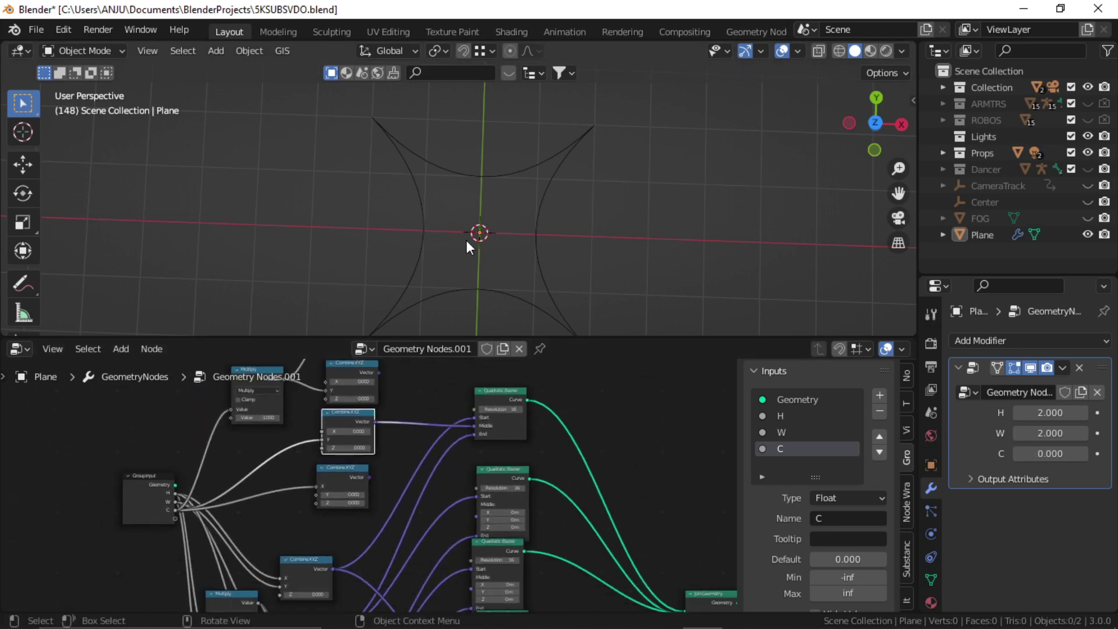
pyautogui.moveTo(375, 406); pyautogui.dragTo(351, 452, button='middle')
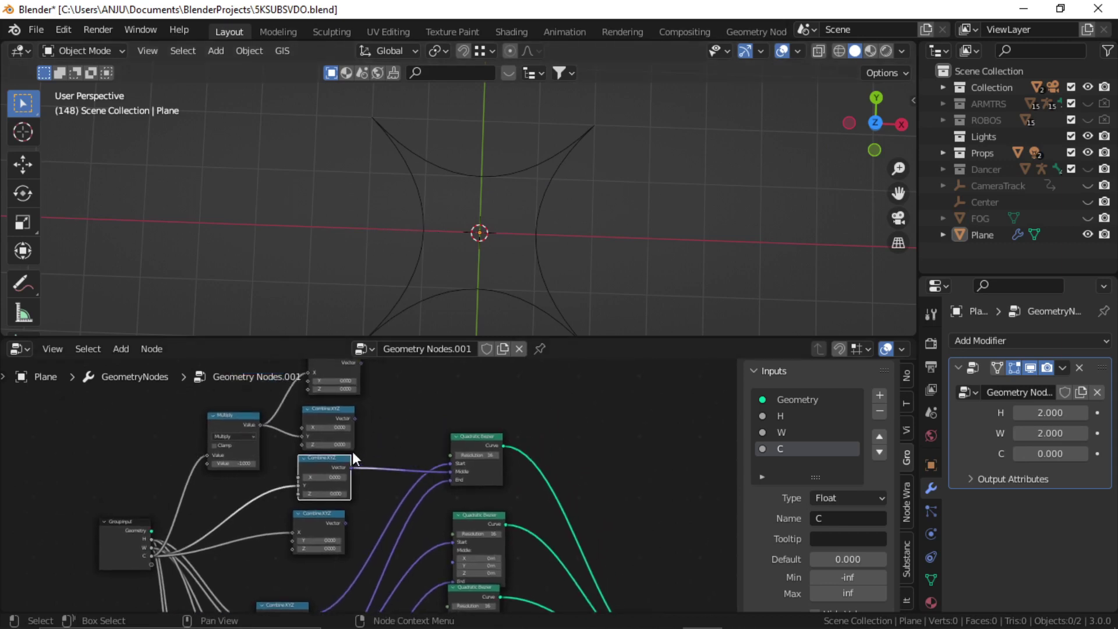
pyautogui.scroll(-1, 353, 408)
pyautogui.moveTo(361, 382); pyautogui.dragTo(444, 552)
pyautogui.moveTo(502, 399); pyautogui.dragTo(469, 439)
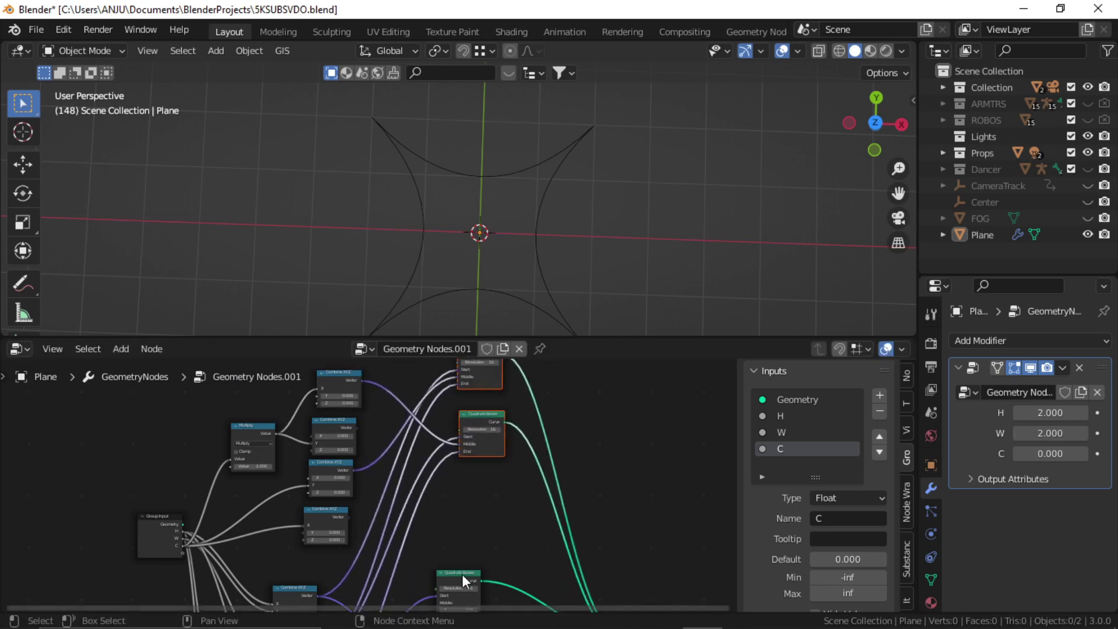
# Move the third Quadratic Bezier up near the second and connect the second Combine XYZ to its Middle.
pyautogui.moveTo(476, 571); pyautogui.dragTo(494, 483)
pyautogui.scroll(3, 483, 530)
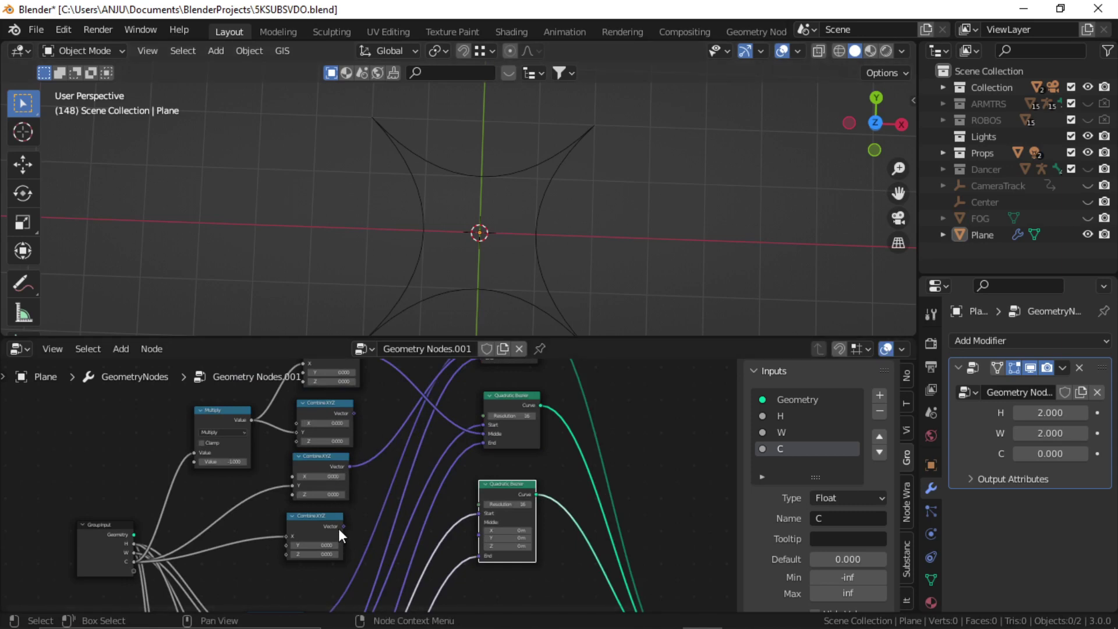
pyautogui.moveTo(347, 451); pyautogui.dragTo(334, 470, button='middle')
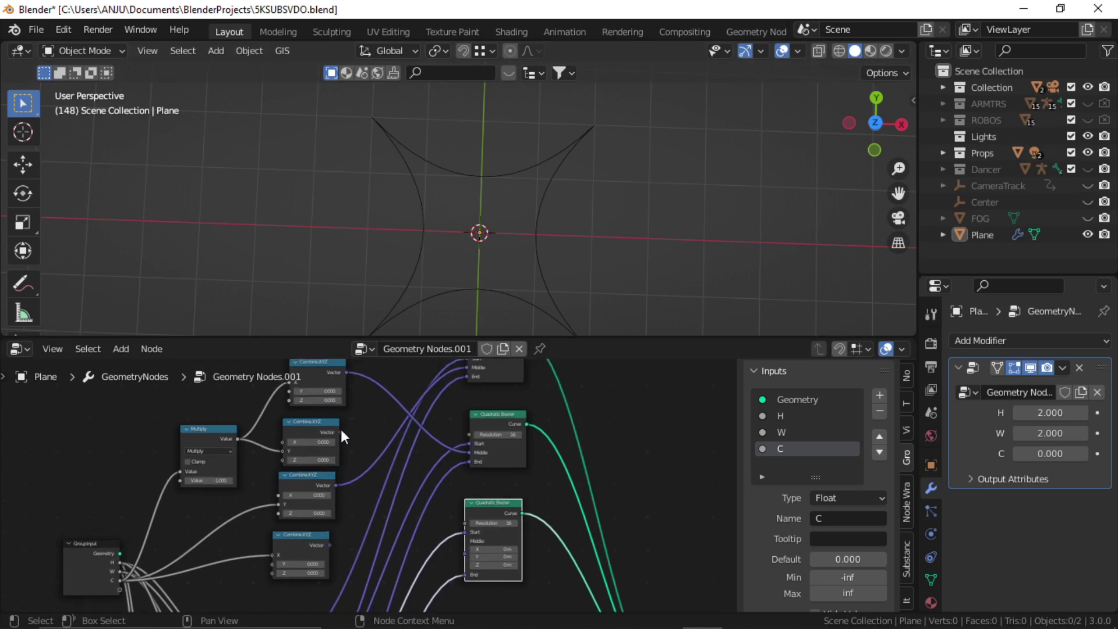
pyautogui.click(341, 432)
pyautogui.scroll(-3, 469, 548)
# Move the fourth Quadratic Bezier below the third and connect the Combine XYZ whose X comes directly from C to its Middle.
pyautogui.moveTo(470, 542); pyautogui.dragTo(461, 482, button='middle')
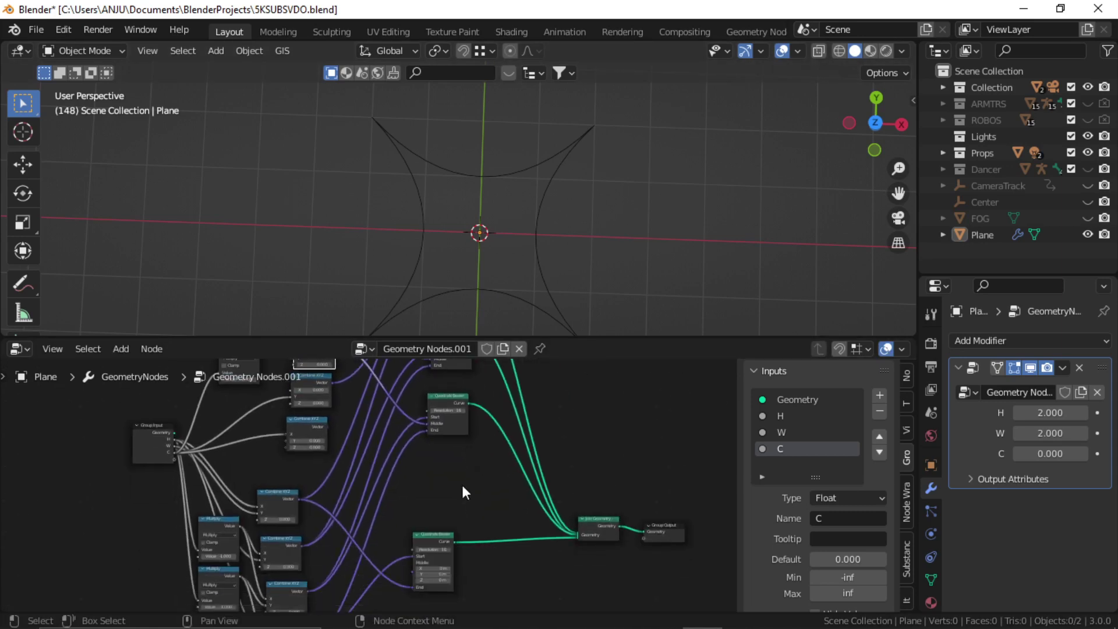
pyautogui.moveTo(427, 540); pyautogui.dragTo(446, 461)
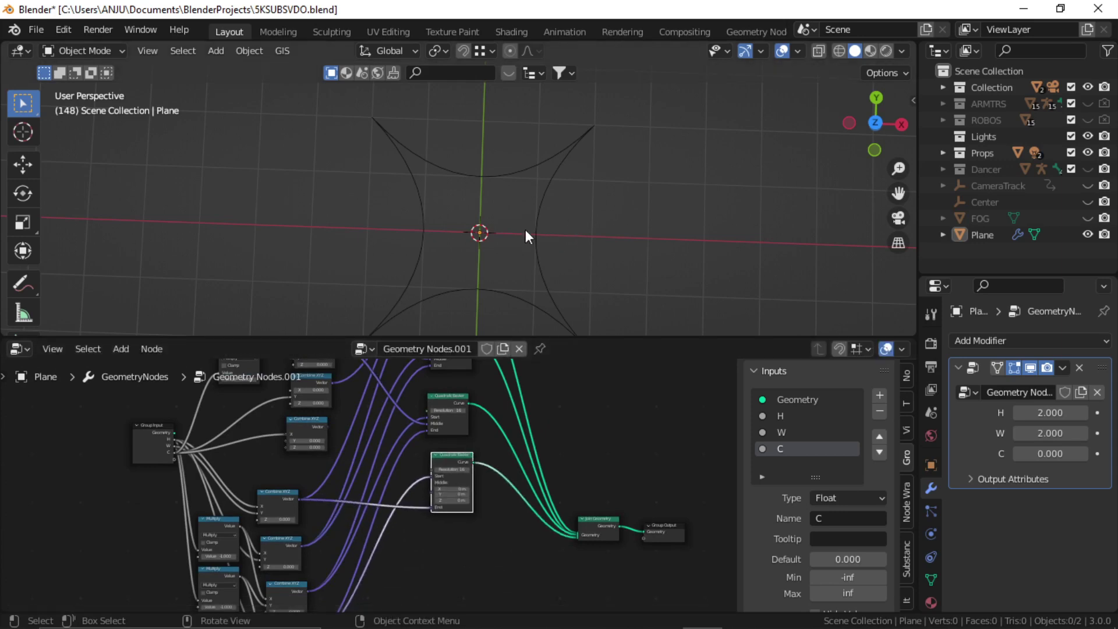
pyautogui.scroll(4, 371, 490)
pyautogui.moveTo(420, 446); pyautogui.dragTo(407, 505, button='middle')
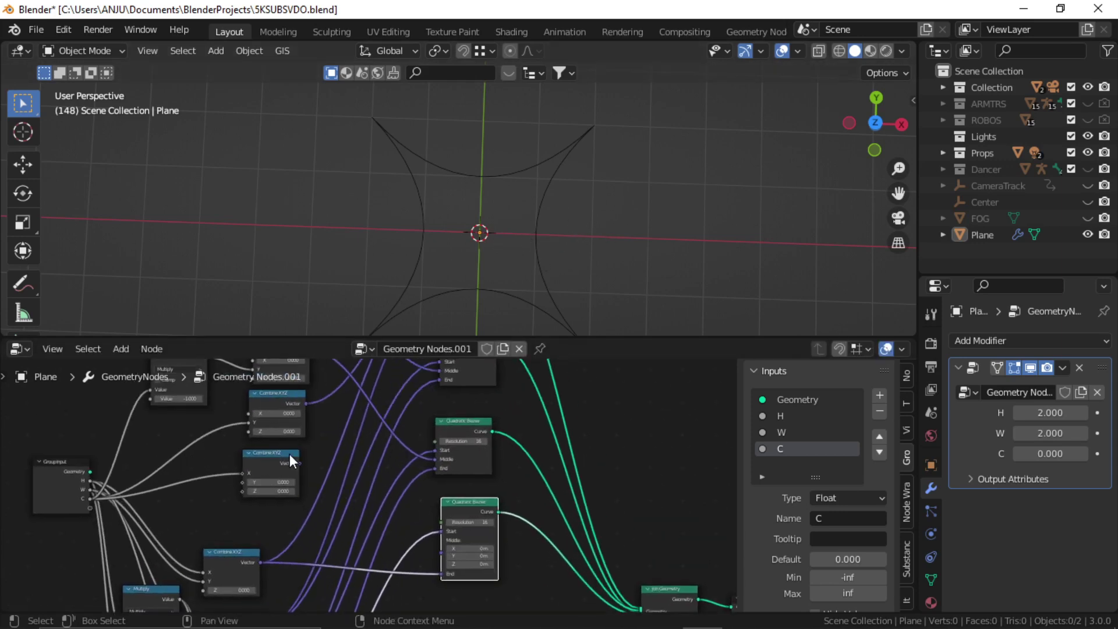
pyautogui.moveTo(289, 453); pyautogui.dragTo(279, 462, button='middle')
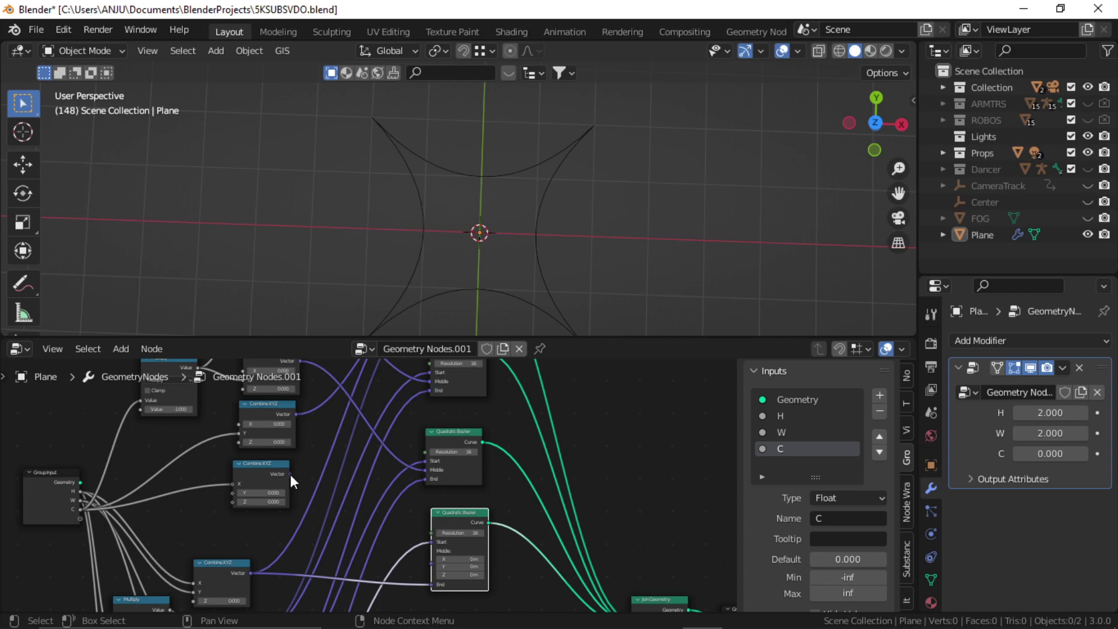
pyautogui.moveTo(290, 474); pyautogui.dragTo(432, 550)
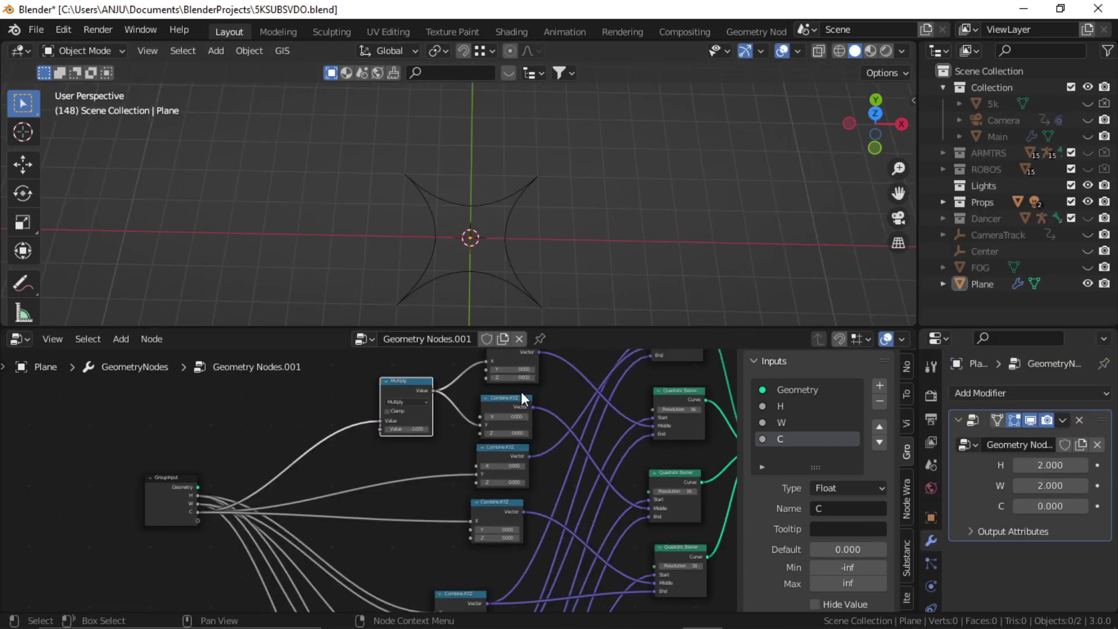
pyautogui.moveTo(521, 391); pyautogui.dragTo(518, 405, button='middle')
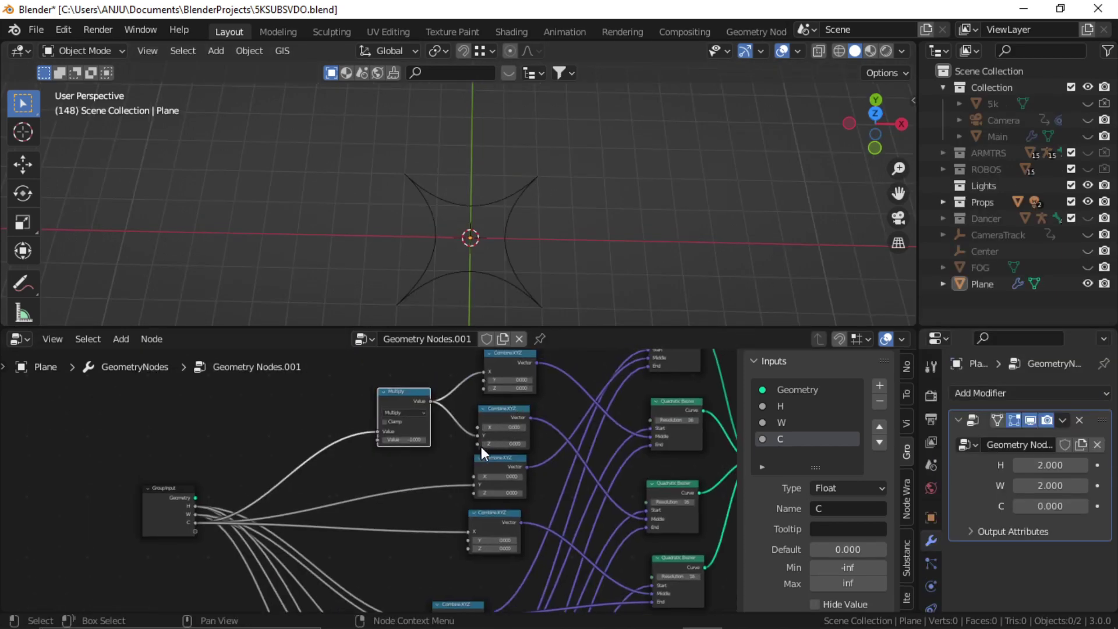
pyautogui.moveTo(481, 447); pyautogui.dragTo(428, 456, button='middle')
pyautogui.scroll(1, 428, 456)
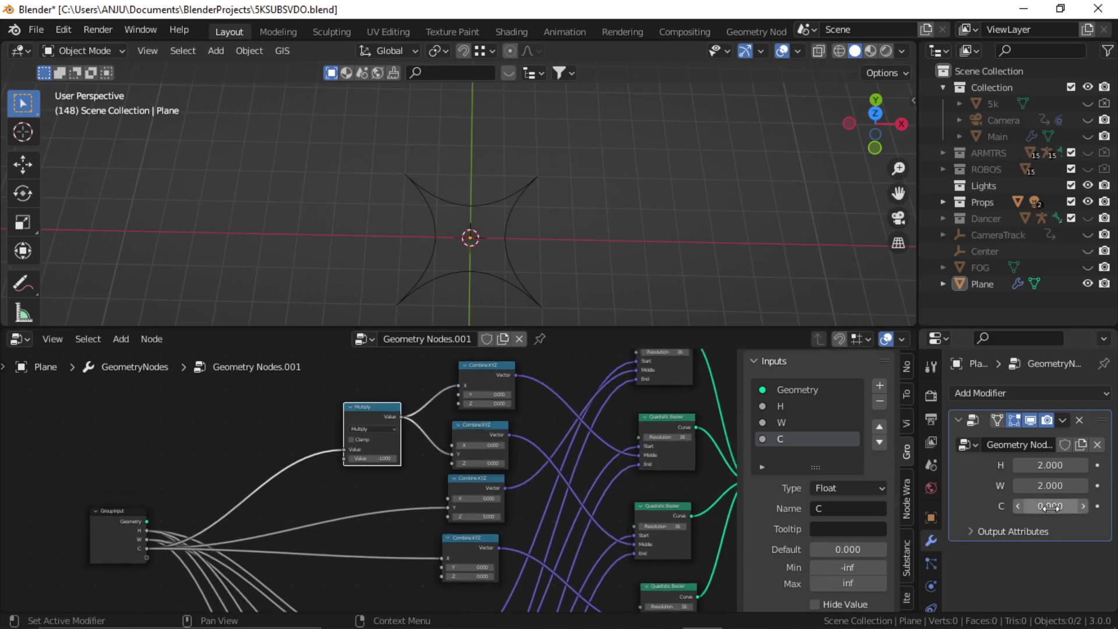
pyautogui.moveTo(499, 209); pyautogui.dragTo(494, 222, button='middle')
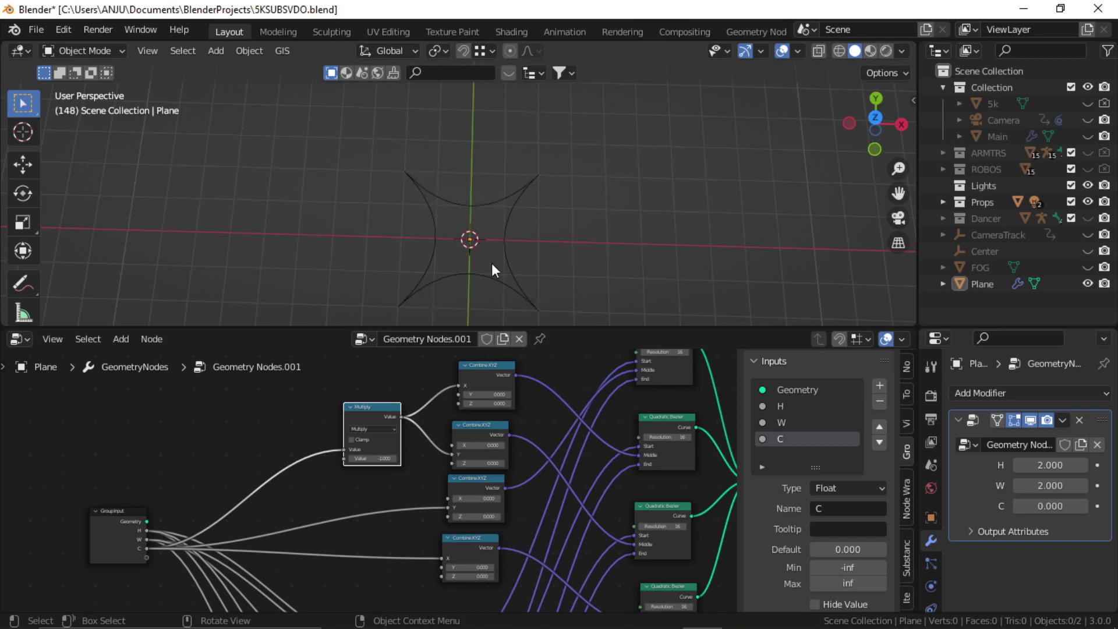
pyautogui.moveTo(482, 405); pyautogui.dragTo(483, 408, button='middle')
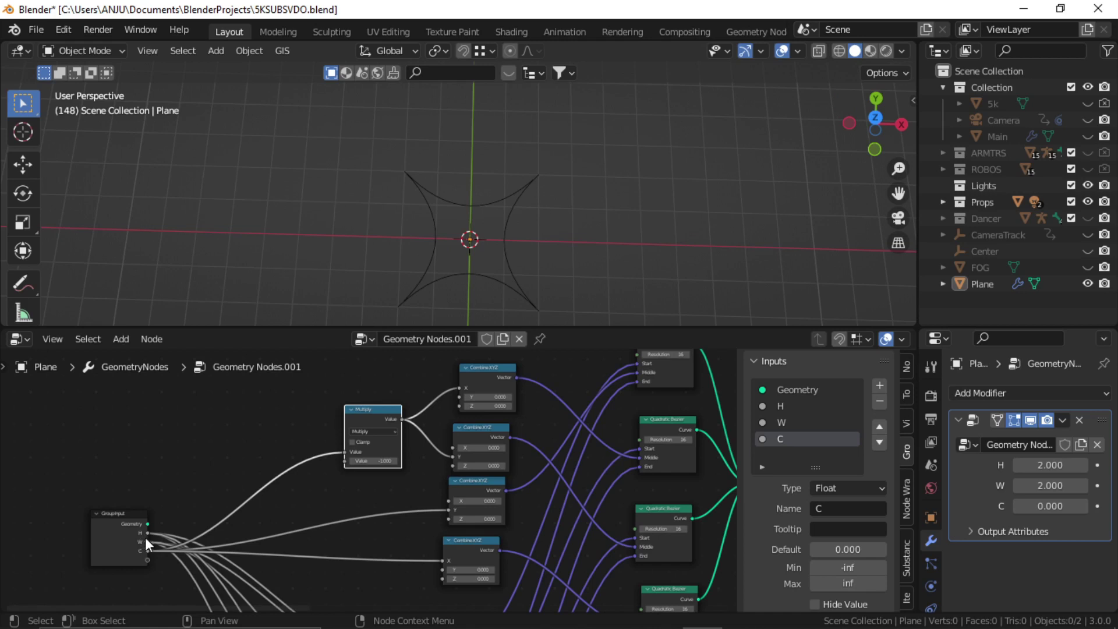
pyautogui.moveTo(340, 502); pyautogui.dragTo(351, 505, button='middle')
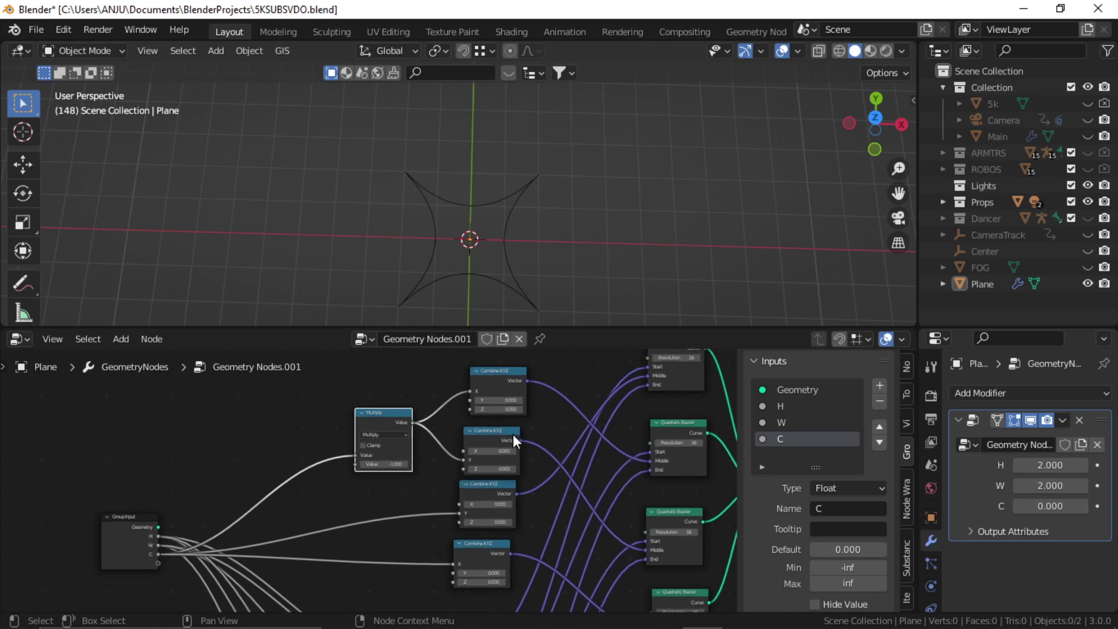
# Insert a Math Add node on the link from C to the third Combine XYZ's Y and connect W to its second value.
pyautogui.moveTo(343, 501); pyautogui.dragTo(404, 492, button='middle')
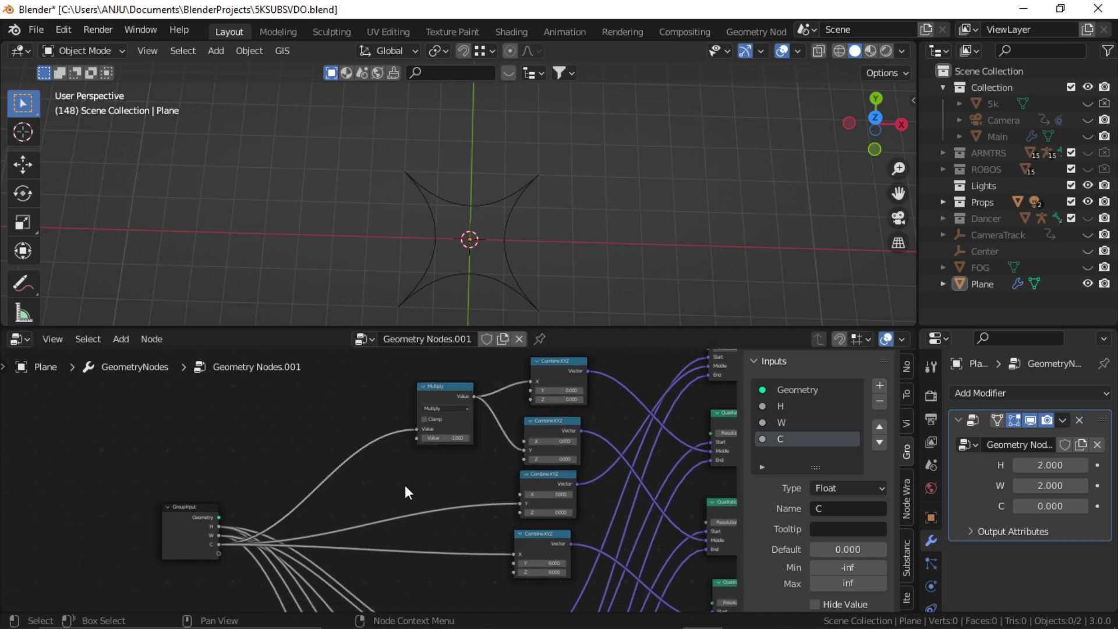
pyautogui.hotkey('shift', 'a')
pyautogui.click(349, 290)
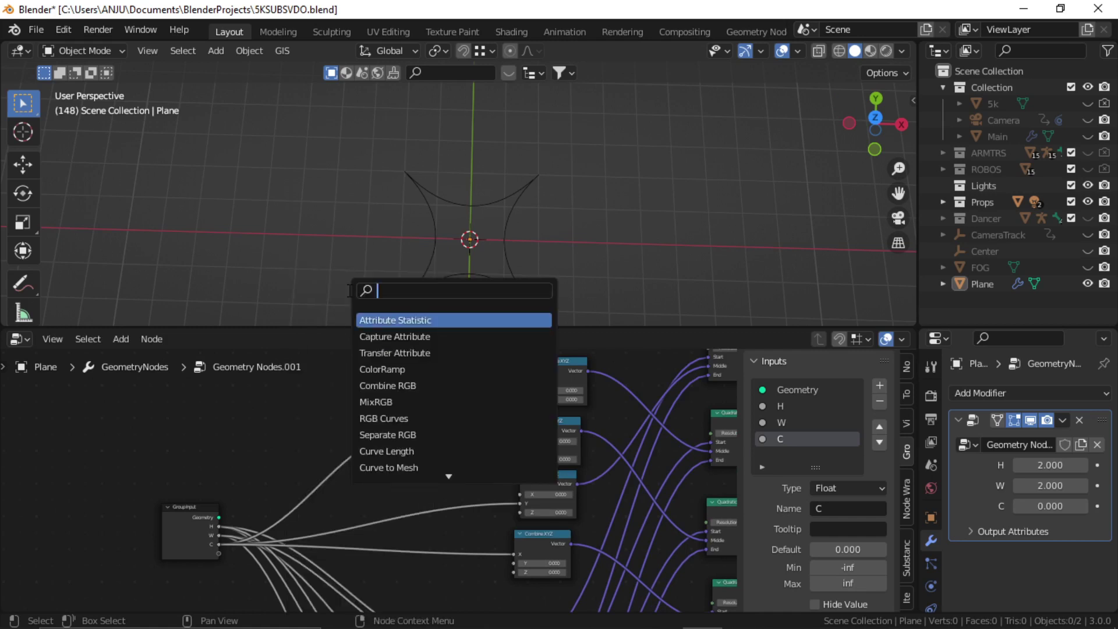
pyautogui.write('mat')
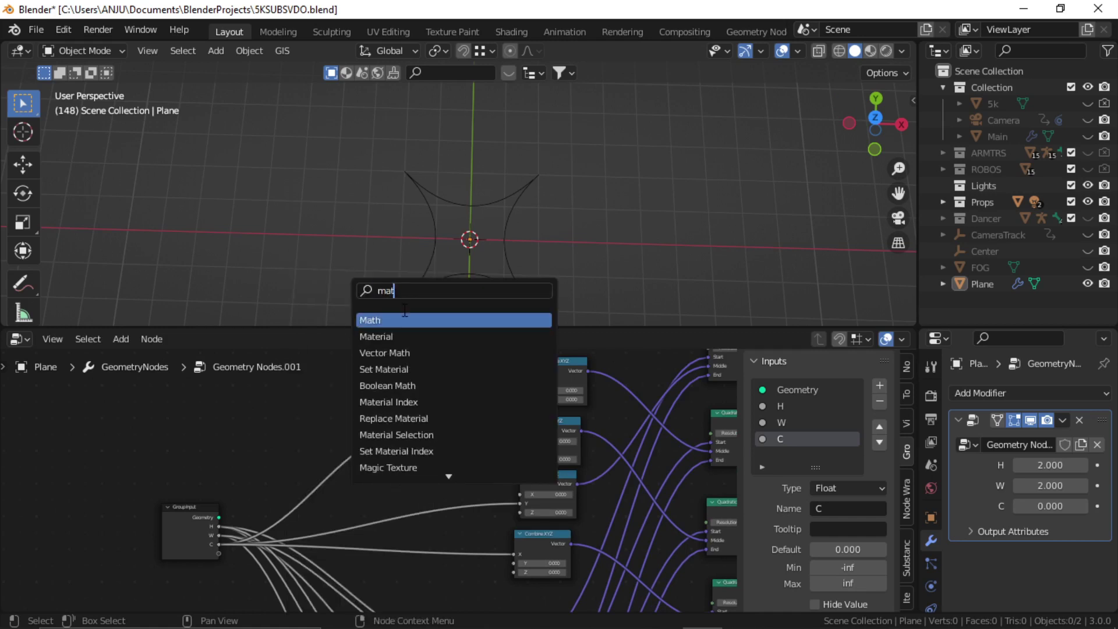
pyautogui.press('Return')
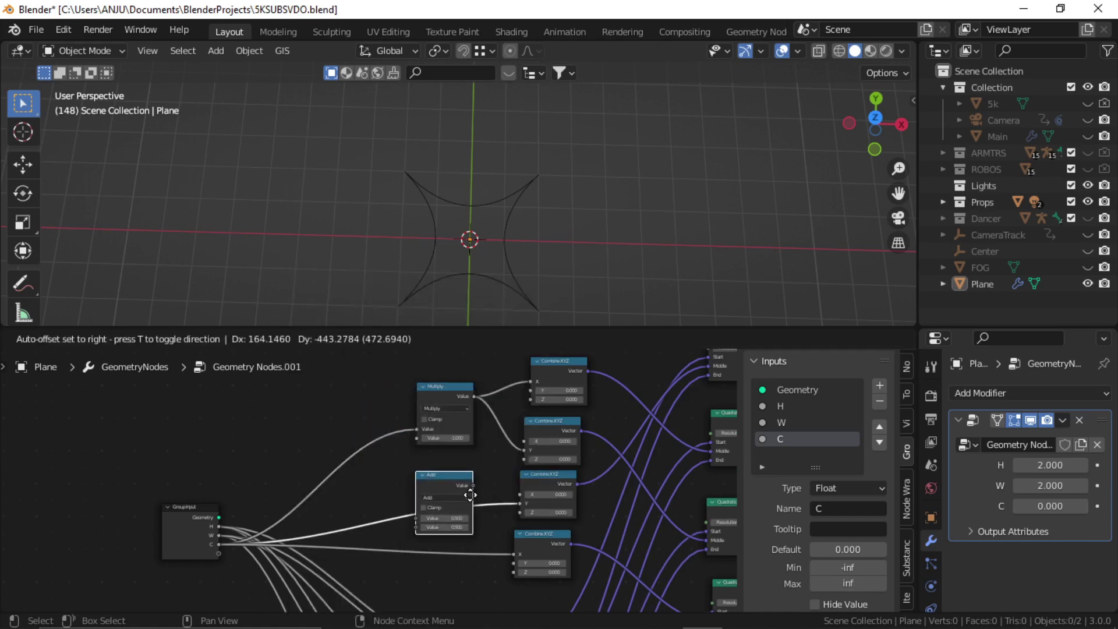
pyautogui.click(469, 494)
pyautogui.scroll(2, 481, 525)
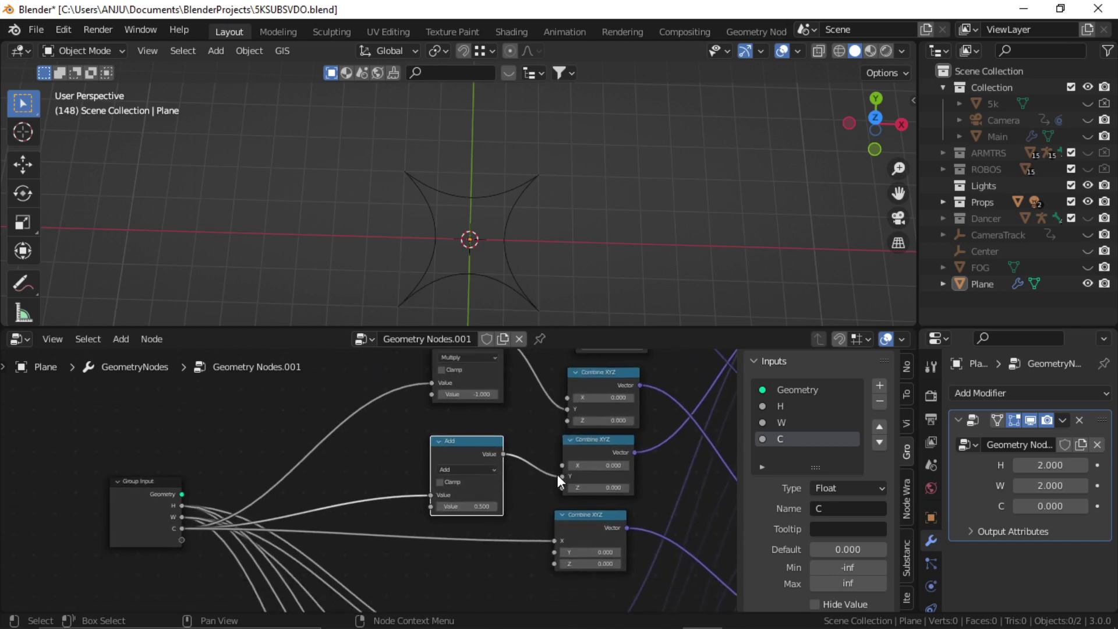
pyautogui.moveTo(181, 517); pyautogui.dragTo(432, 510)
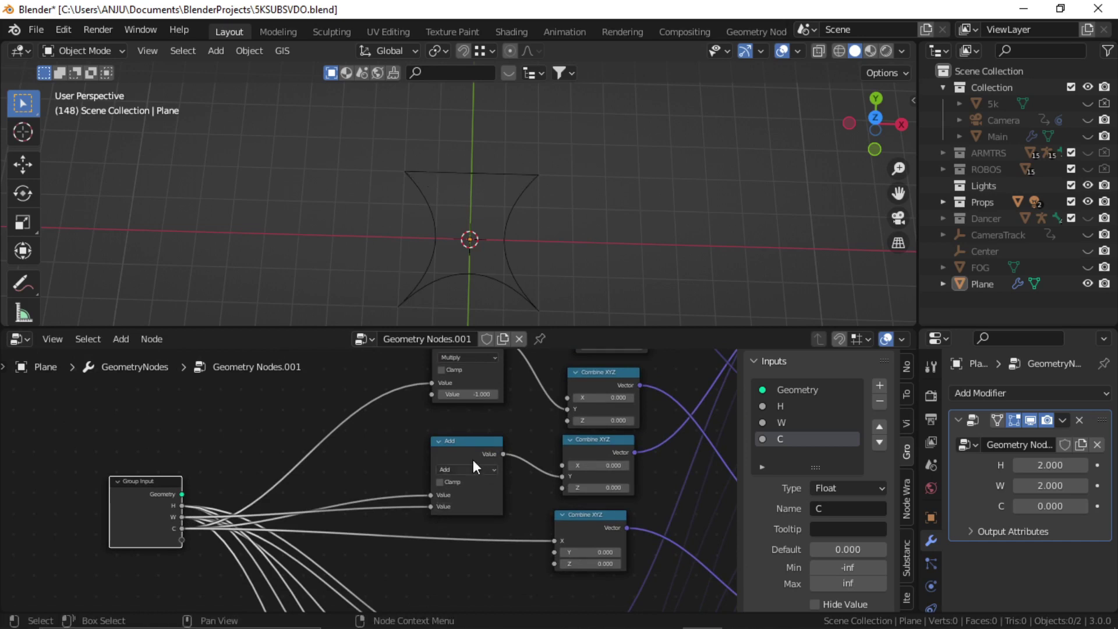
# Duplicate the Add node onto the link from C to the fourth Combine XYZ's X and connect H to its second value.
pyautogui.moveTo(482, 430); pyautogui.dragTo(480, 399, button='middle')
pyautogui.click(463, 410)
pyautogui.hotkey('shift', 'd')
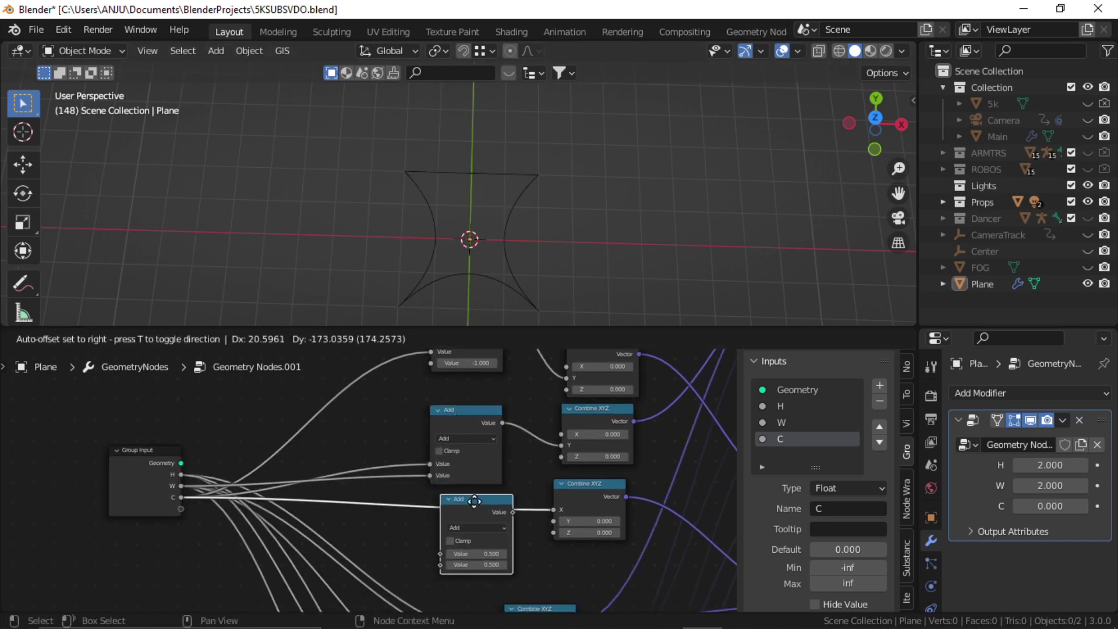
pyautogui.click(474, 500)
pyautogui.moveTo(497, 541); pyautogui.dragTo(485, 486, button='middle')
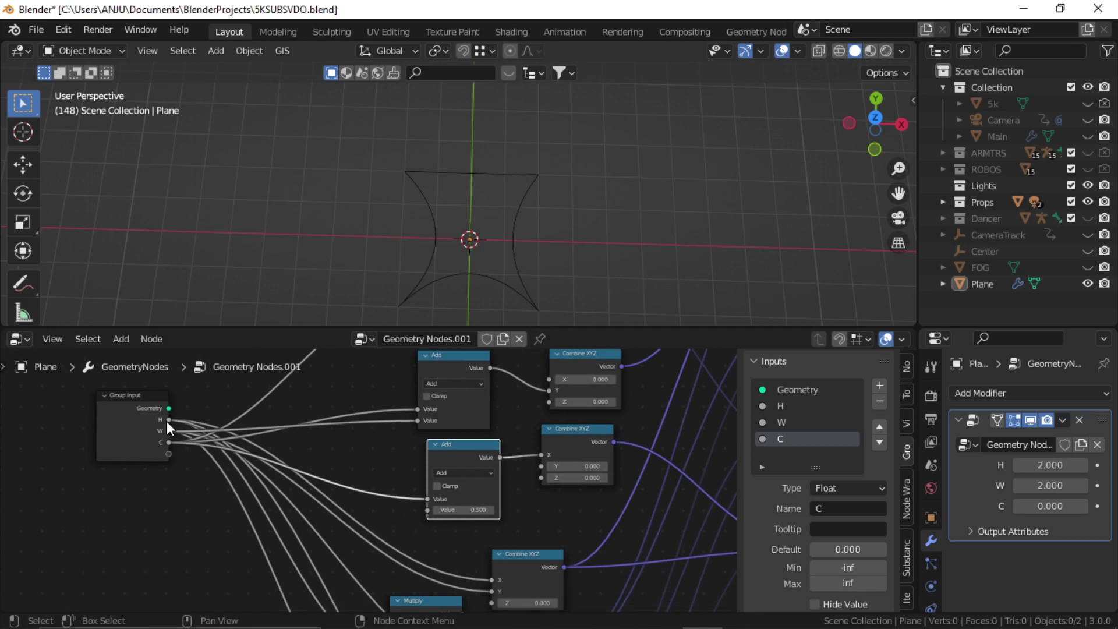
pyautogui.moveTo(168, 420); pyautogui.dragTo(430, 508)
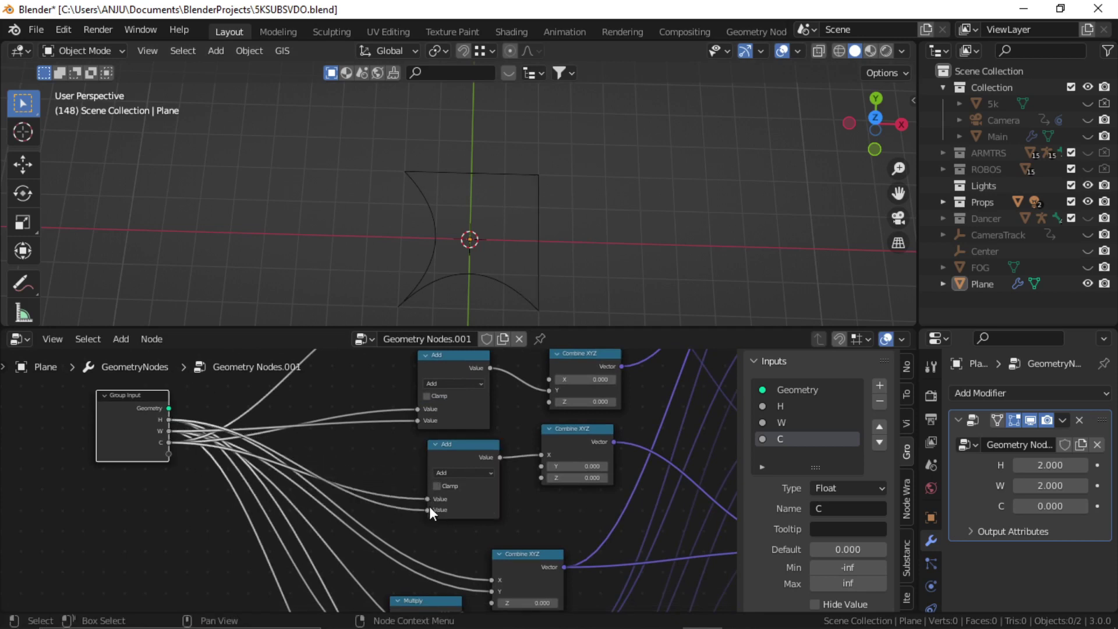
# Duplicate the upper Multiply node into the space on its left and cut the original's link to the second Combine XYZ's Y.
pyautogui.moveTo(528, 463); pyautogui.dragTo(502, 487, button='middle')
pyautogui.moveTo(509, 388); pyautogui.dragTo(431, 495, button='middle')
pyautogui.scroll(-3, 480, 433)
pyautogui.scroll(2, 430, 488)
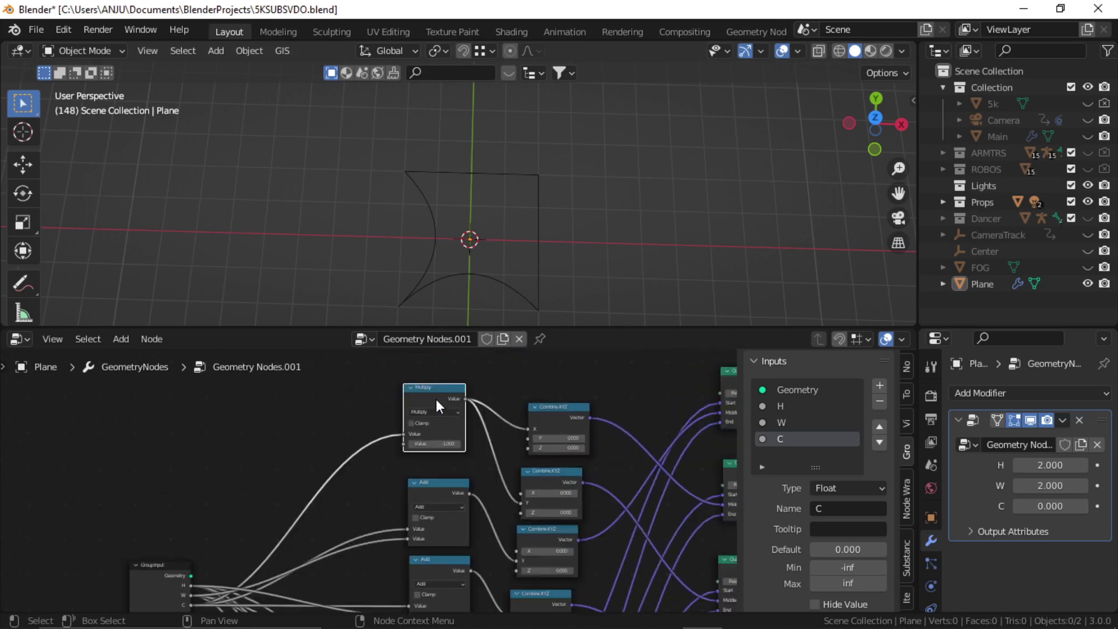
pyautogui.hotkey('shift', 'd')
pyautogui.click(323, 406)
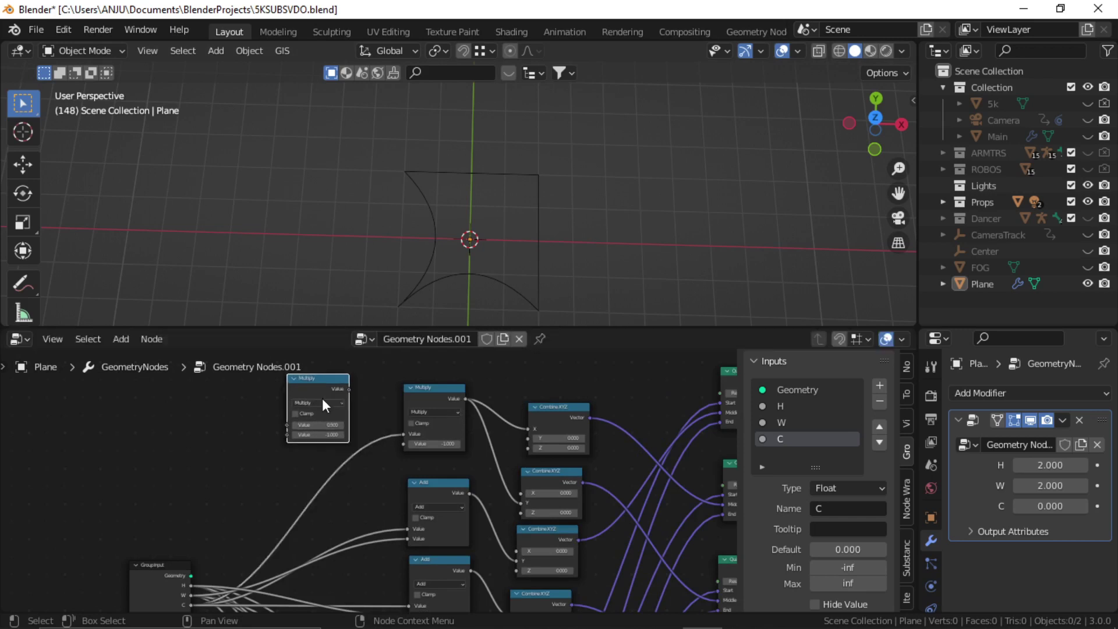
pyautogui.keyDown('ctrl'); pyautogui.moveTo(488, 460); pyautogui.dragTo(487, 461, button='right'); pyautogui.keyUp('ctrl')
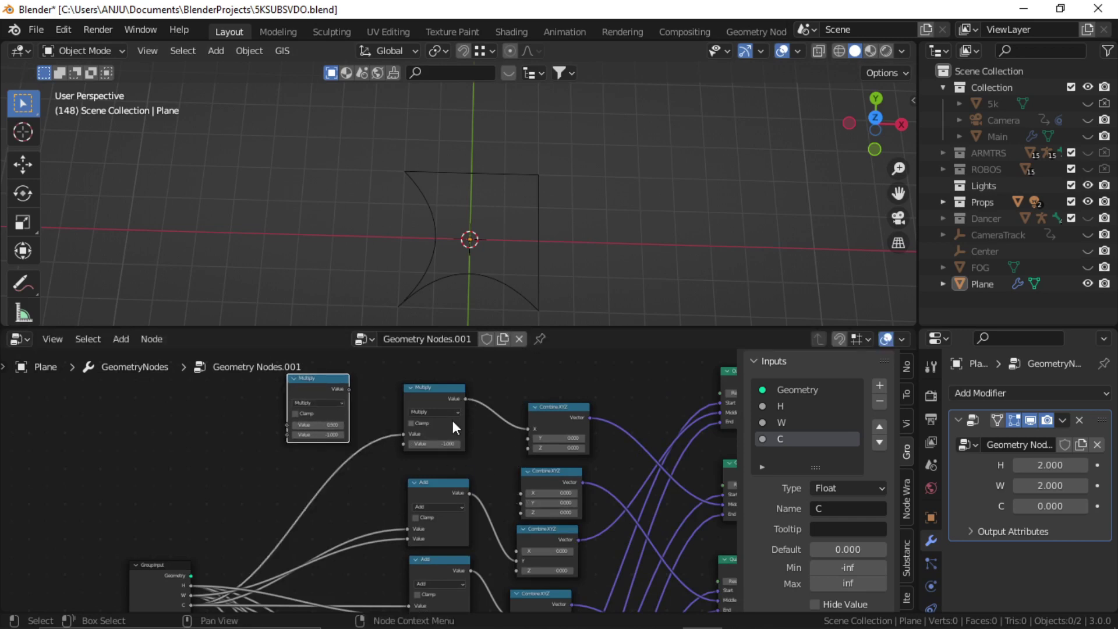
# Move the duplicated Multiply node directly above the original and cut the link from C to the original Multiply.
pyautogui.moveTo(431, 389); pyautogui.dragTo(438, 409)
pyautogui.moveTo(335, 382); pyautogui.dragTo(457, 331)
pyautogui.moveTo(450, 403); pyautogui.dragTo(453, 425, button='middle')
pyautogui.keyDown('ctrl'); pyautogui.moveTo(383, 459); pyautogui.dragTo(371, 487, button='right'); pyautogui.keyUp('ctrl')
# Connect the upper Add node to the upper Multiply's first value and that Multiply's output to the second Combine XYZ's Y.
pyautogui.moveTo(474, 516); pyautogui.dragTo(413, 397)
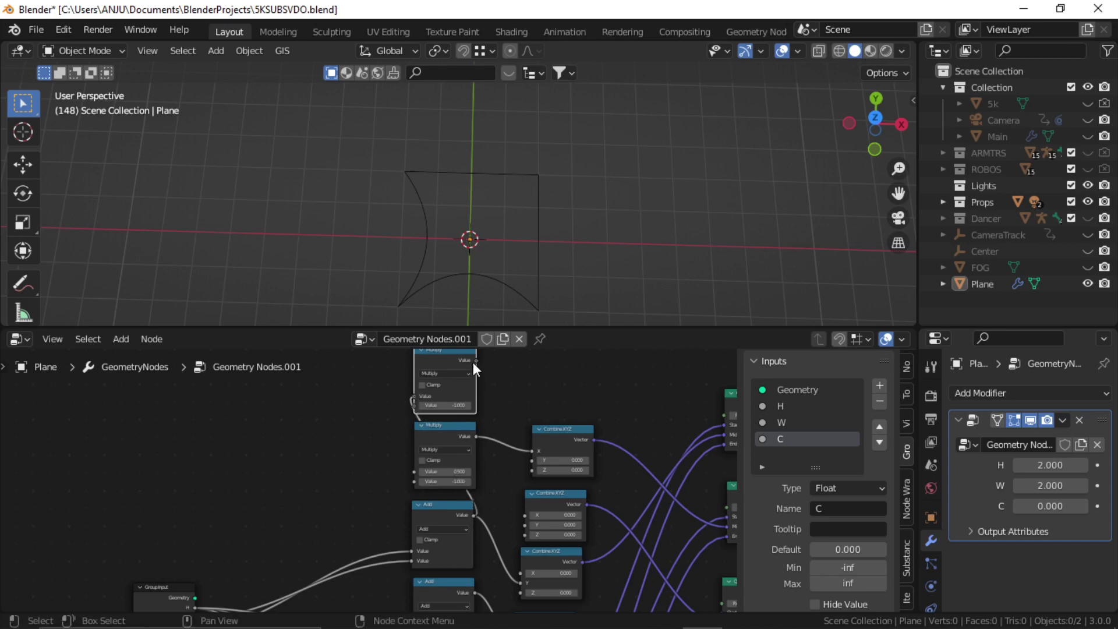
pyautogui.moveTo(476, 361); pyautogui.dragTo(515, 464)
pyautogui.moveTo(512, 514)
pyautogui.mouseDown()
pyautogui.moveTo(517, 504)
pyautogui.moveTo(526, 525)
pyautogui.mouseUp()
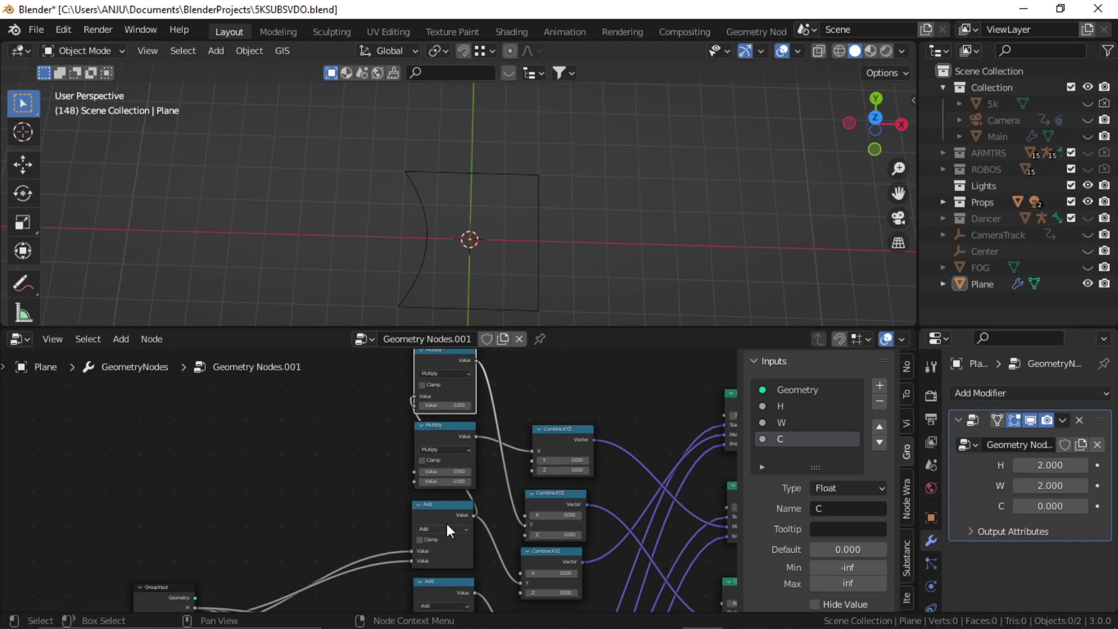
# Connect the lower Add node to the lower Multiply's first value and move both Add nodes closer to the Group Input.
pyautogui.moveTo(461, 507); pyautogui.dragTo(498, 497, button='middle')
pyautogui.scroll(-1, 497, 496)
pyautogui.moveTo(481, 563); pyautogui.dragTo(437, 466)
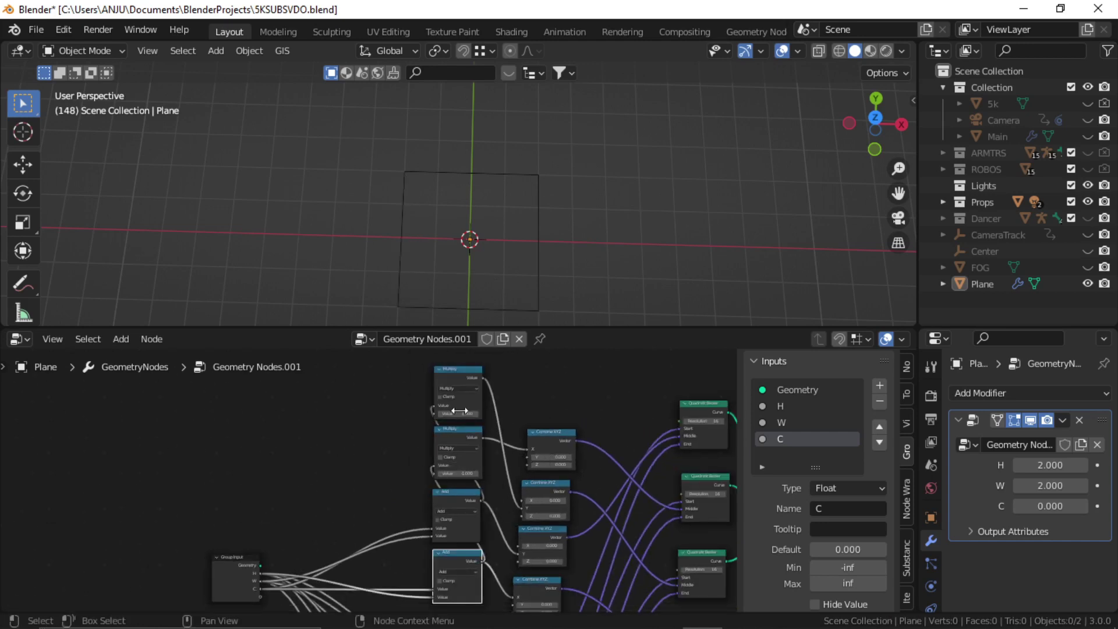
pyautogui.moveTo(470, 504); pyautogui.dragTo(388, 500)
pyautogui.moveTo(451, 562); pyautogui.dragTo(386, 568)
# Raise the modifier's C value to 1.470 to curve all four edges inward.
pyautogui.moveTo(495, 510); pyautogui.dragTo(360, 503, button='middle')
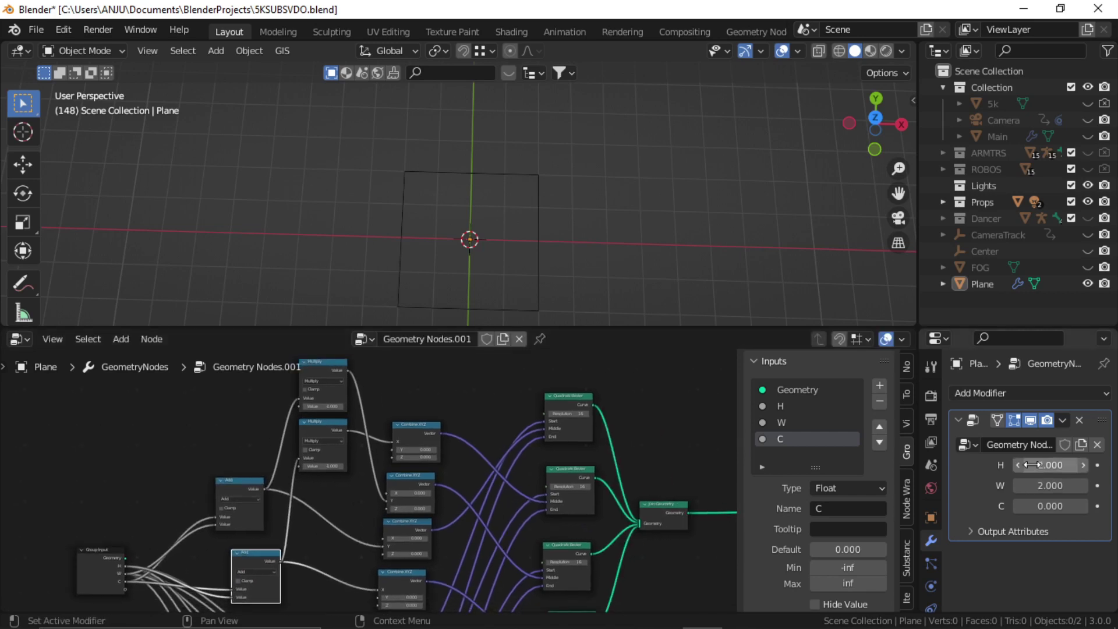
pyautogui.moveTo(1040, 464); pyautogui.dragTo(1071, 505)
pyautogui.scroll(-2, 699, 296)
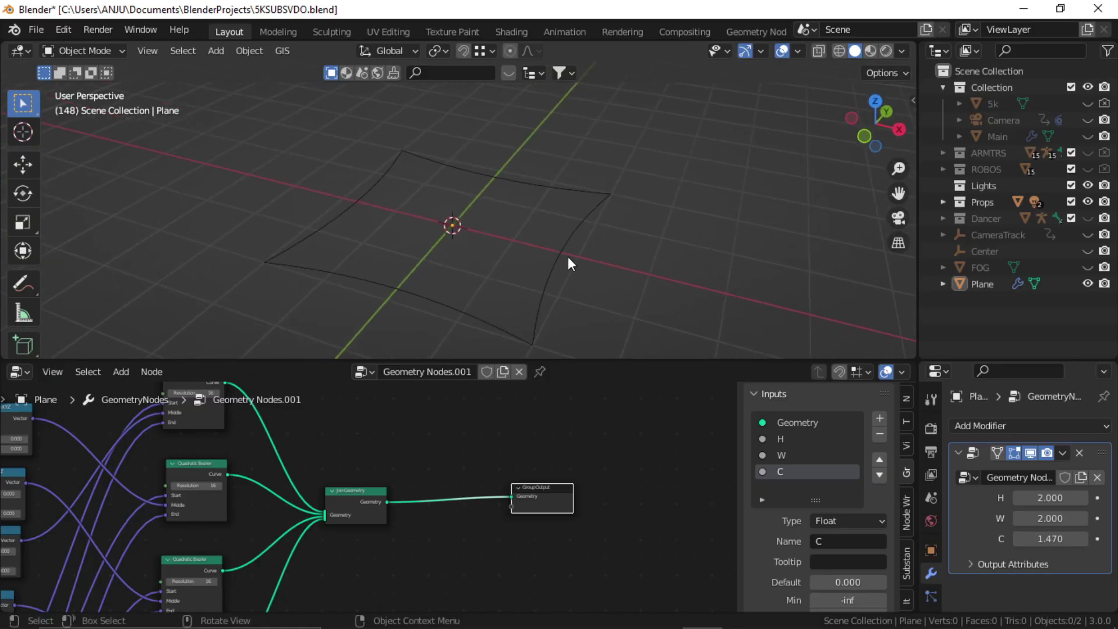
pyautogui.moveTo(540, 232)
pyautogui.mouseDown(button='middle')
pyautogui.moveTo(531, 222)
pyautogui.moveTo(546, 227)
pyautogui.mouseUp(button='middle')
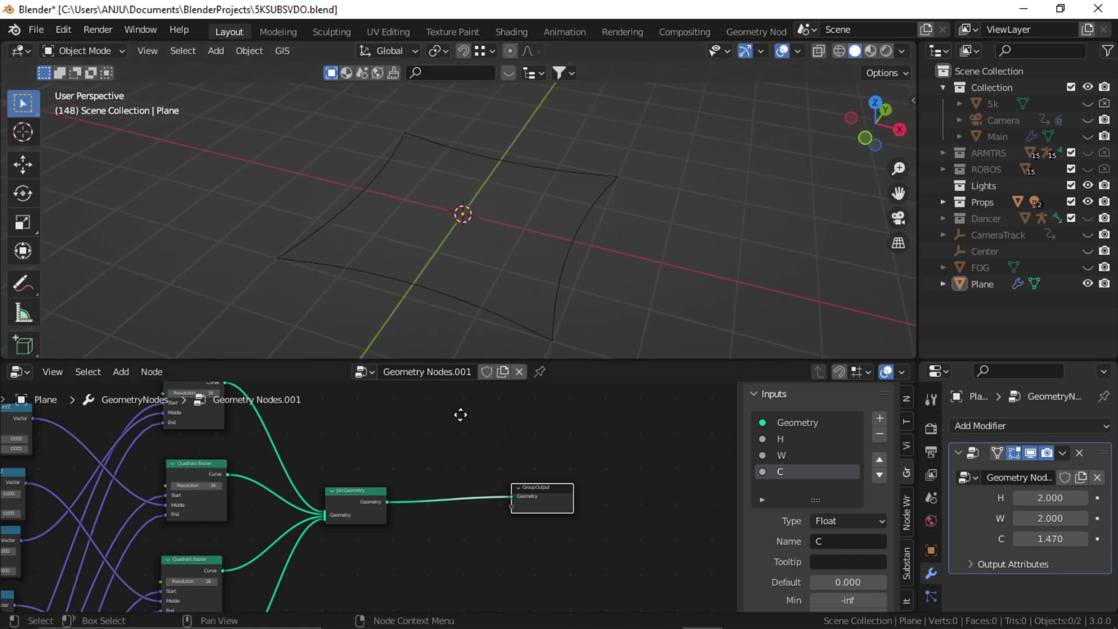
# Widen the gap between Join Geometry and Group Output to make room for more nodes.
pyautogui.moveTo(460, 415); pyautogui.dragTo(471, 426, button='middle')
pyautogui.scroll(-2, 428, 521)
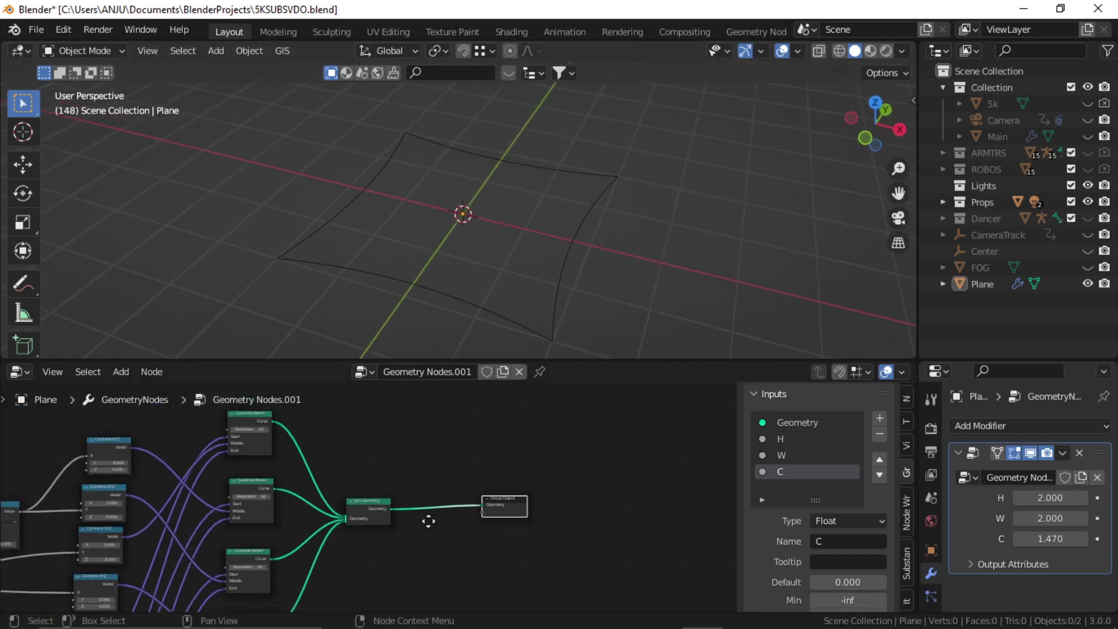
pyautogui.scroll(2, 423, 498)
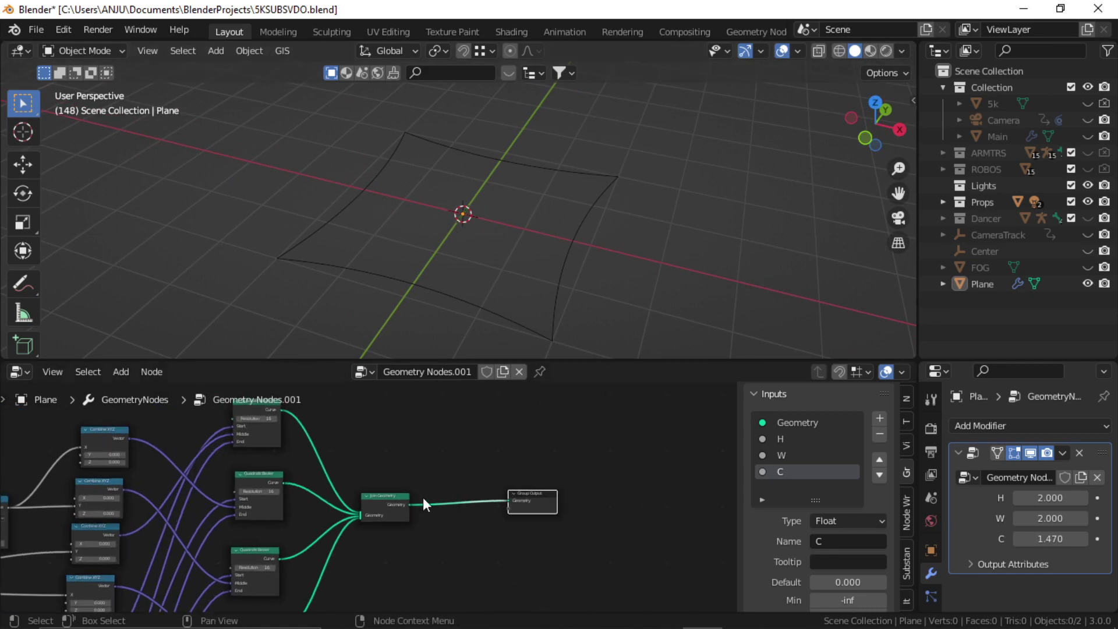
pyautogui.click(390, 498)
pyautogui.scroll(1, 449, 510)
pyautogui.moveTo(449, 510); pyautogui.dragTo(427, 515, button='middle')
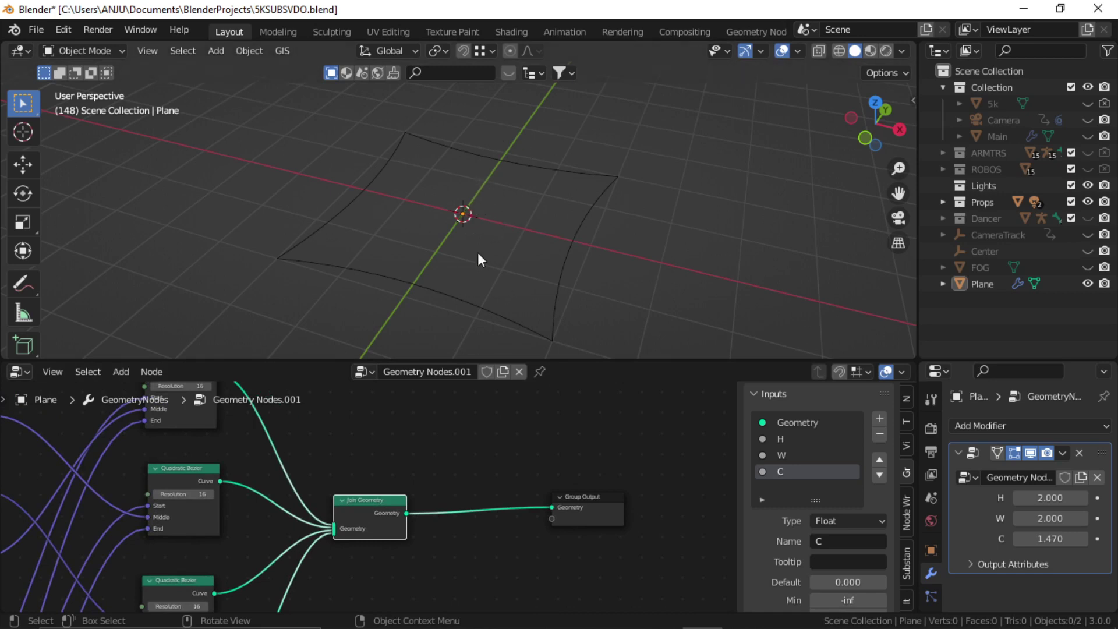
pyautogui.moveTo(503, 480); pyautogui.dragTo(457, 474, button='middle')
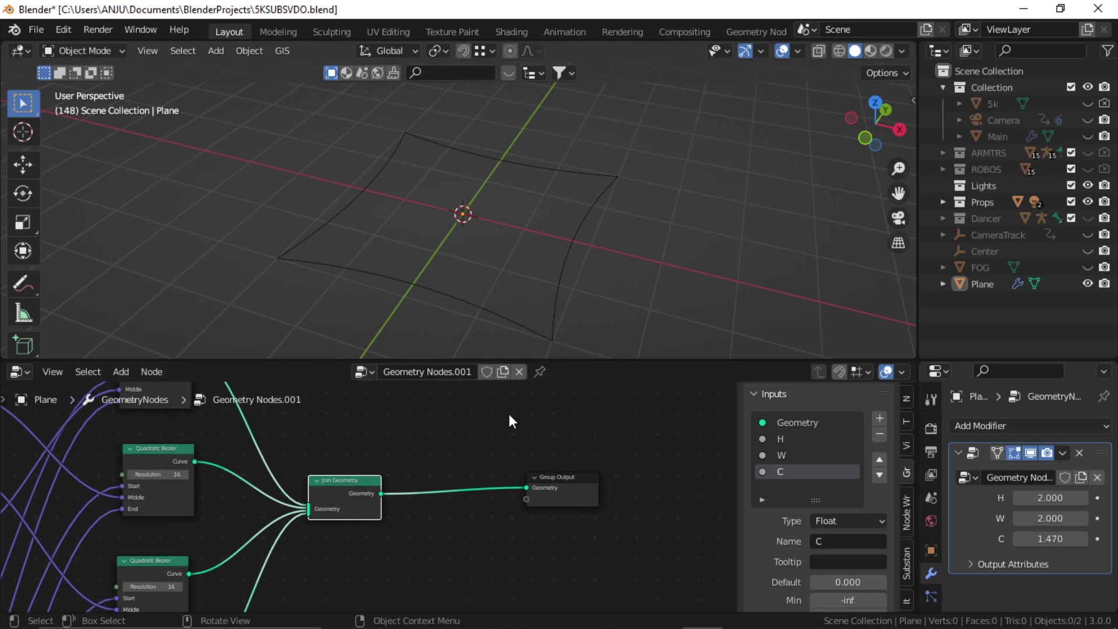
pyautogui.moveTo(511, 421); pyautogui.dragTo(506, 465, button='middle')
pyautogui.moveTo(524, 450); pyautogui.dragTo(684, 447)
pyautogui.moveTo(299, 457); pyautogui.dragTo(281, 457)
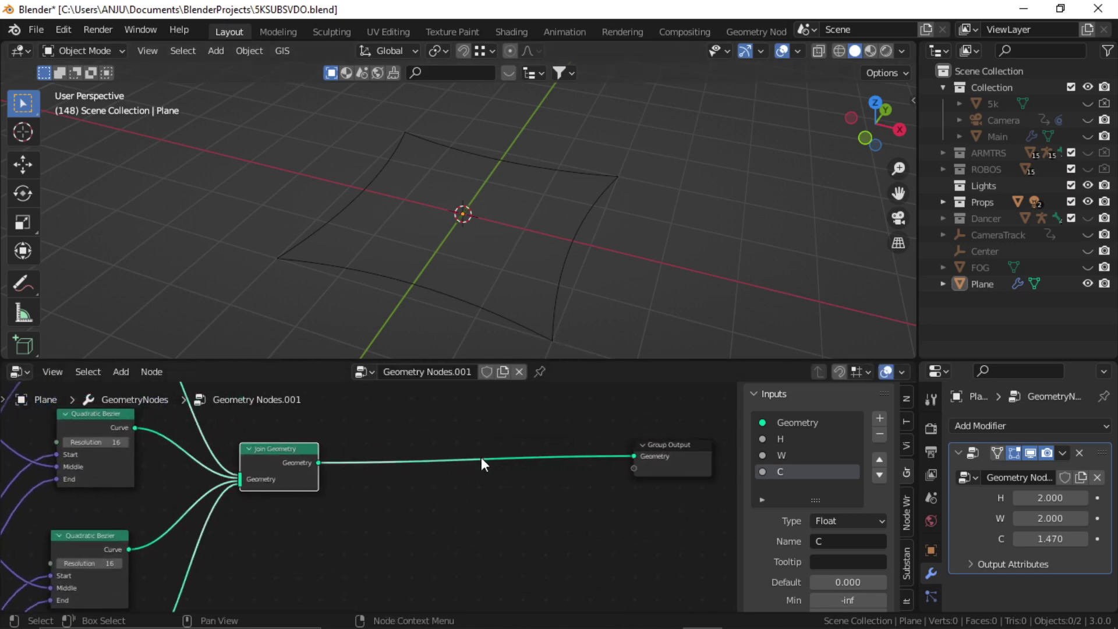
# Add a Curve Circle node below the link between Join Geometry and Group Output.
pyautogui.moveTo(481, 464)
pyautogui.mouseDown(button='middle')
pyautogui.moveTo(474, 478)
pyautogui.moveTo(490, 447)
pyautogui.mouseUp(button='middle')
pyautogui.scroll(-2, 479, 453)
pyautogui.hotkey('shift', 'a')
pyautogui.moveTo(450, 307)
pyautogui.click(461, 289)
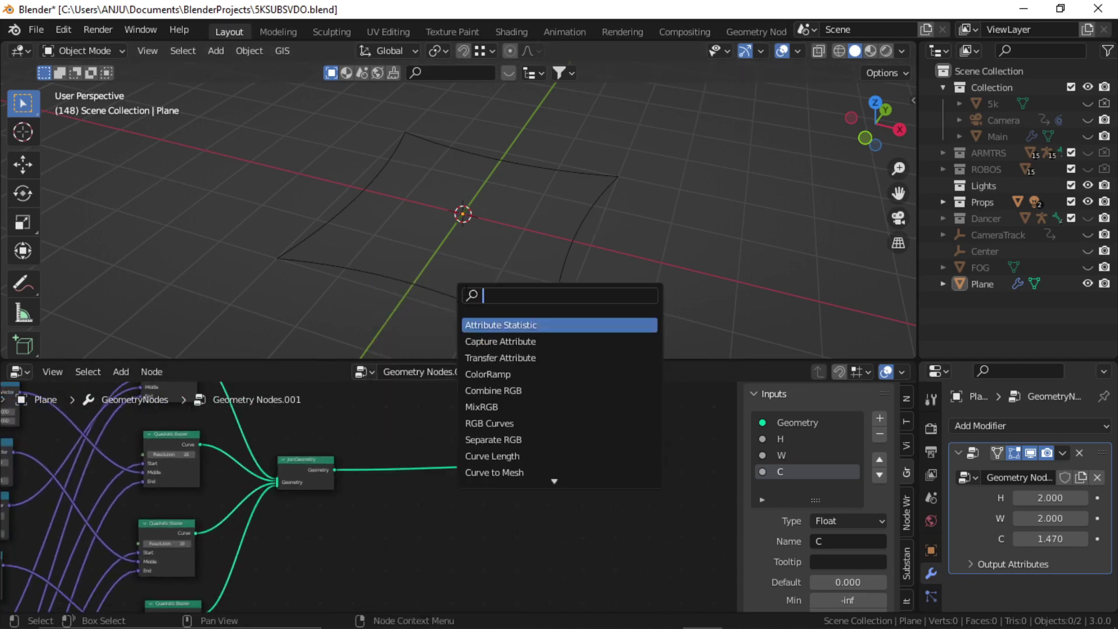
pyautogui.write('circ')
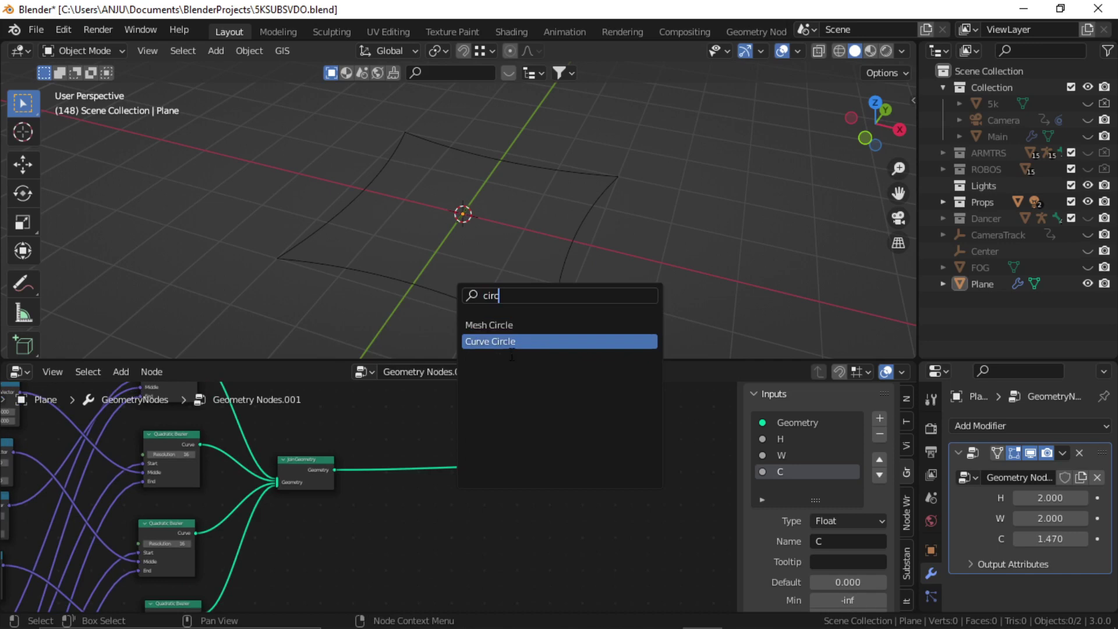
pyautogui.click(527, 342)
pyautogui.click(477, 529)
# Add a Transfer Attribute node directly below the Curve Circle.
pyautogui.scroll(-3, 489, 526)
pyautogui.moveTo(490, 526)
pyautogui.mouseDown(button='middle')
pyautogui.moveTo(432, 489)
pyautogui.moveTo(489, 524)
pyautogui.mouseUp(button='middle')
pyautogui.scroll(4, 432, 489)
pyautogui.hotkey('shift', 'a')
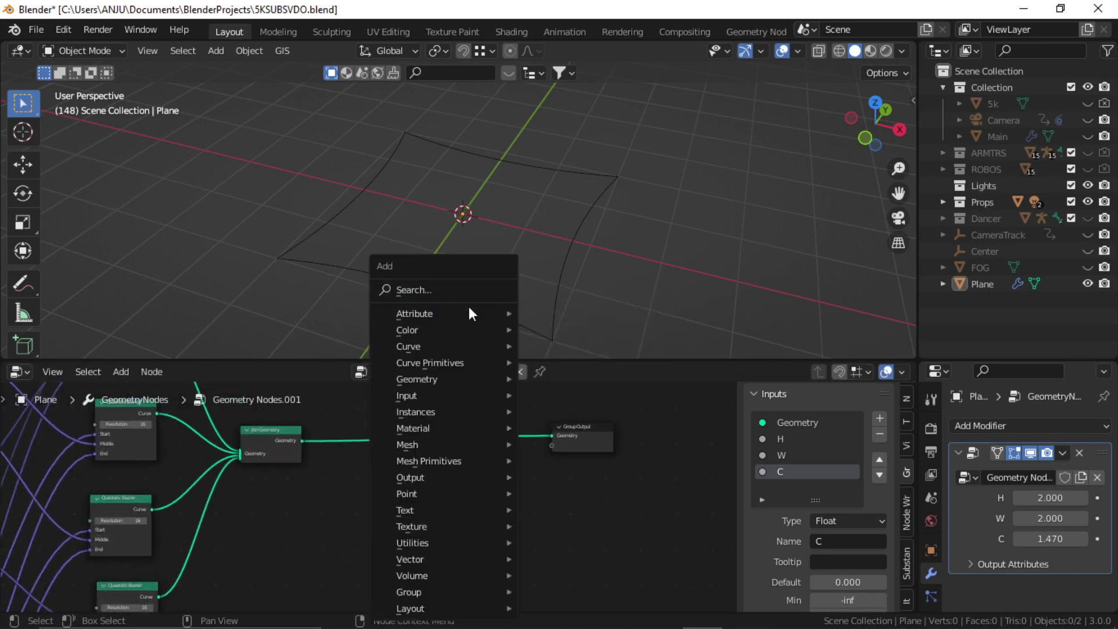
pyautogui.moveTo(469, 310)
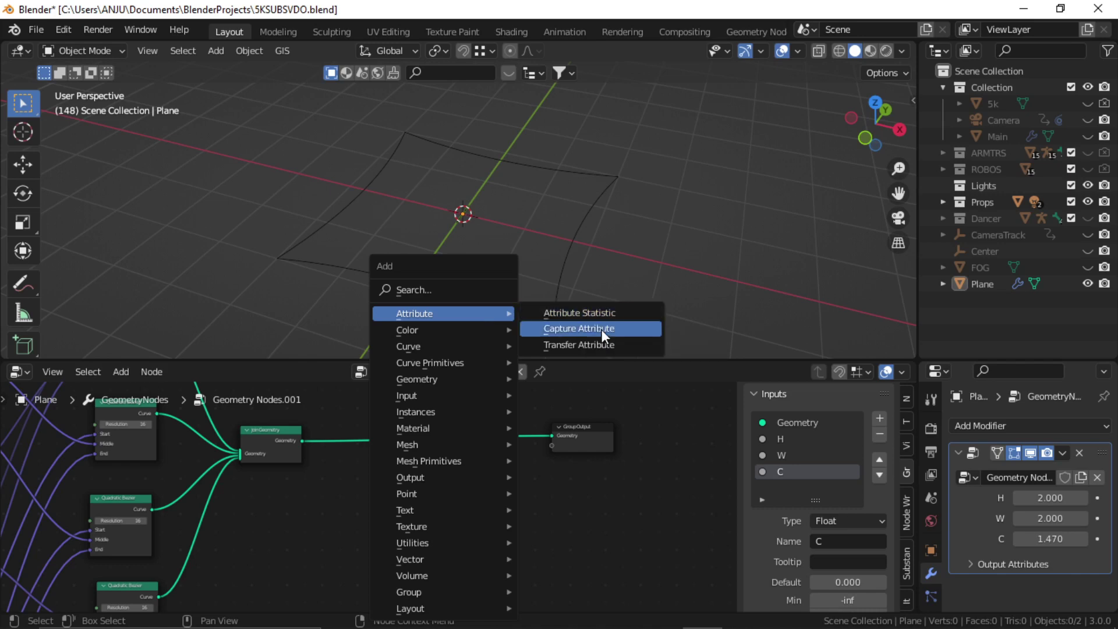
pyautogui.click(578, 344)
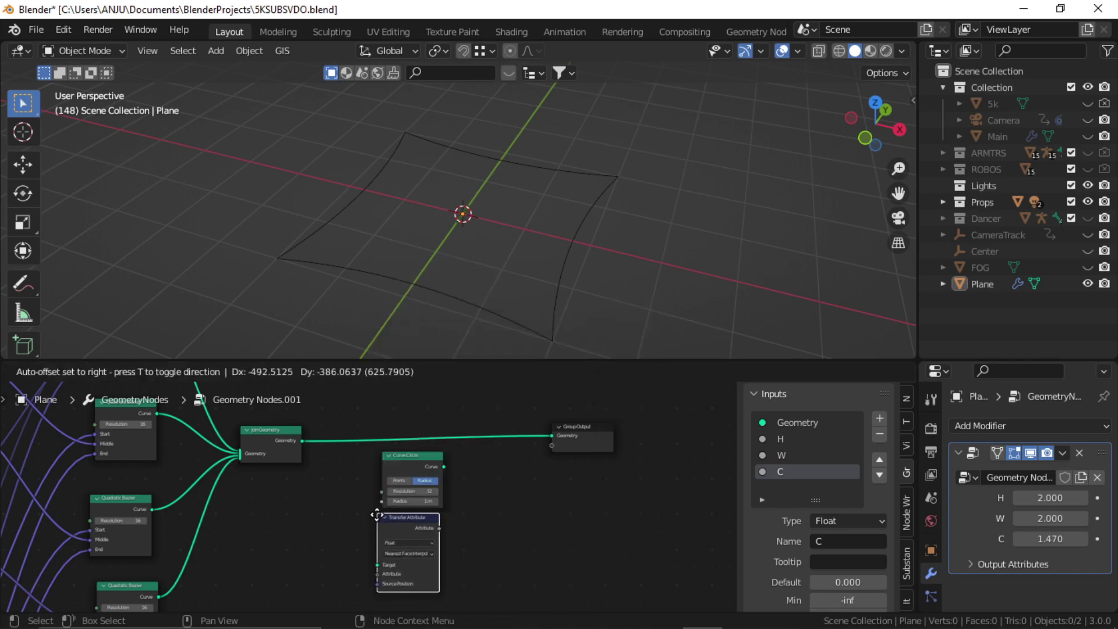
pyautogui.click(373, 495)
# Add a Position node beside the Transfer Attribute node on its input side.
pyautogui.scroll(2, 520, 543)
pyautogui.hotkey('shift', 'a')
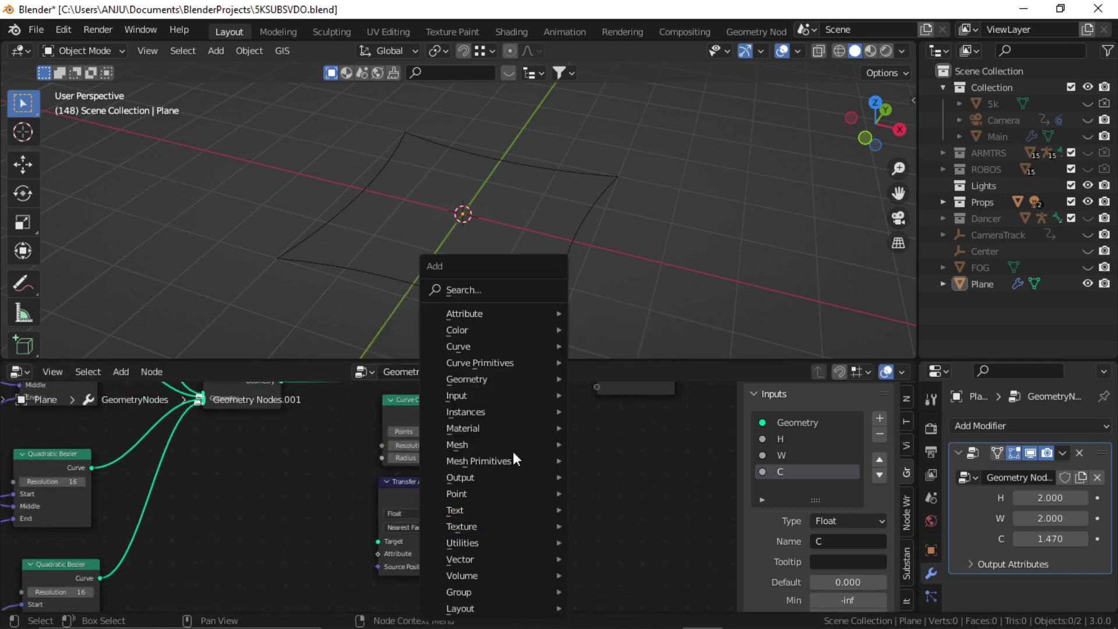
pyautogui.click(516, 290)
pyautogui.write('pois')
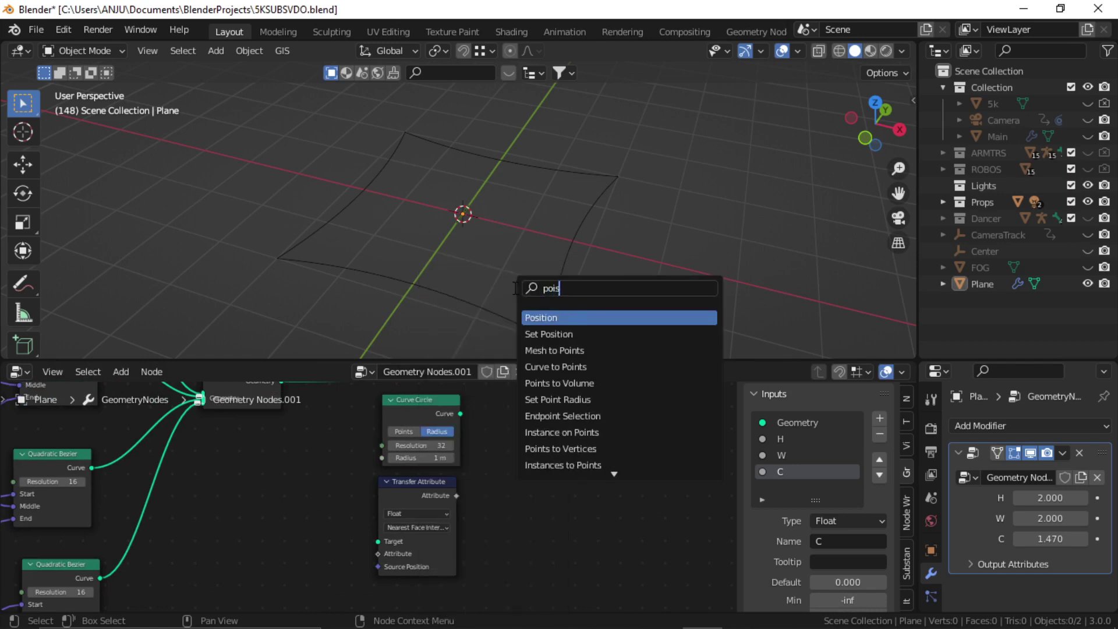
pyautogui.press('Return')
pyautogui.click(311, 519)
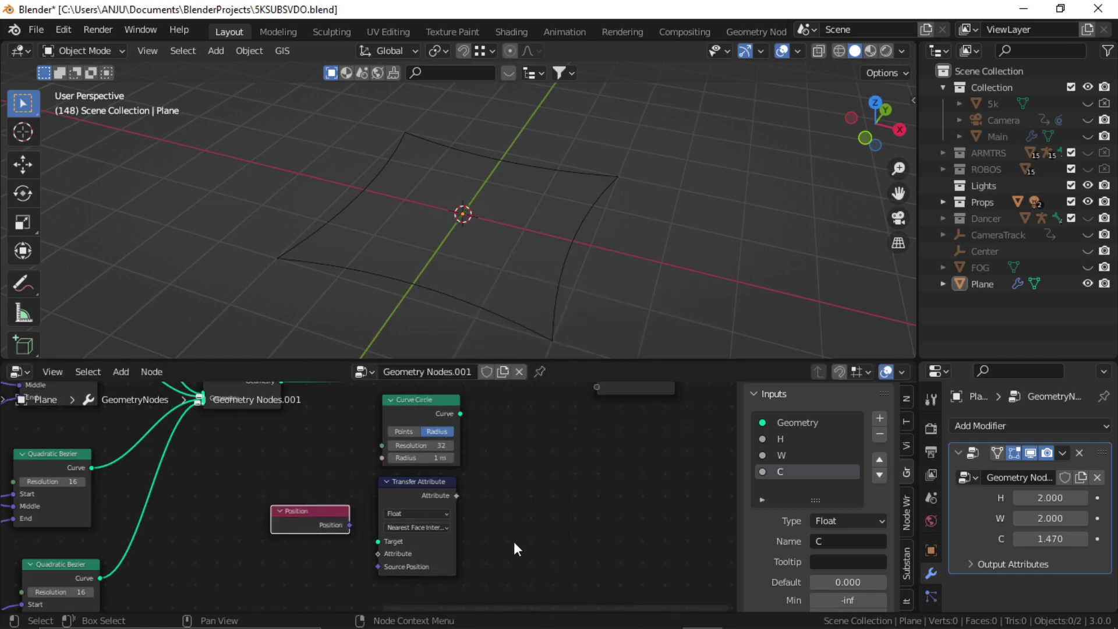
# Add a Set Position node on the output side of the Curve Circle and Transfer Attribute nodes.
pyautogui.moveTo(542, 535); pyautogui.dragTo(529, 549, button='middle')
pyautogui.click(491, 290)
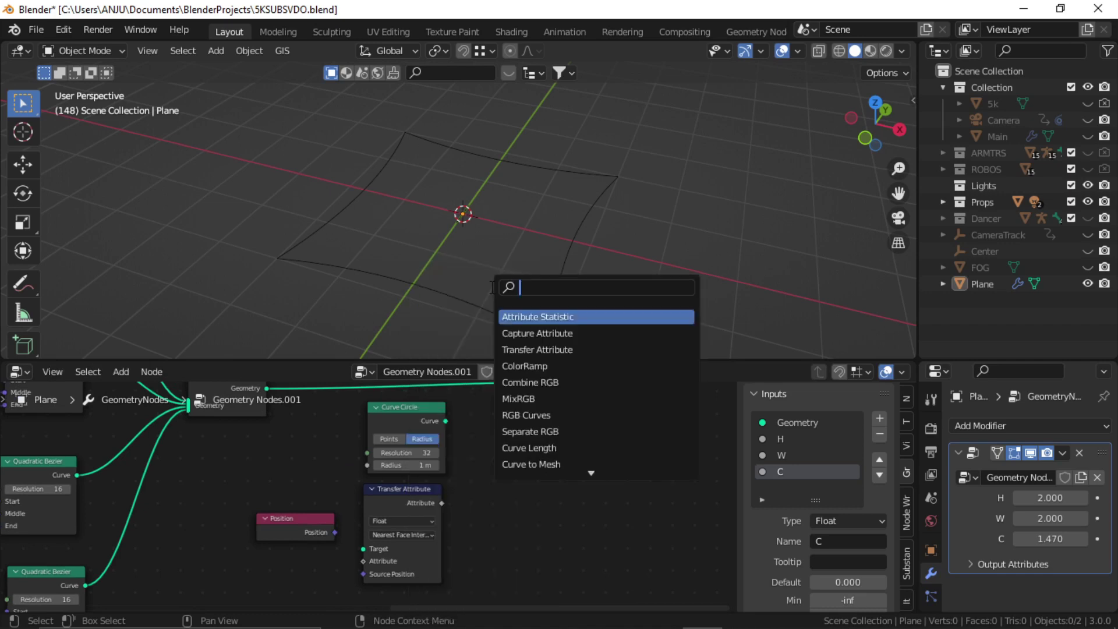
pyautogui.write('set')
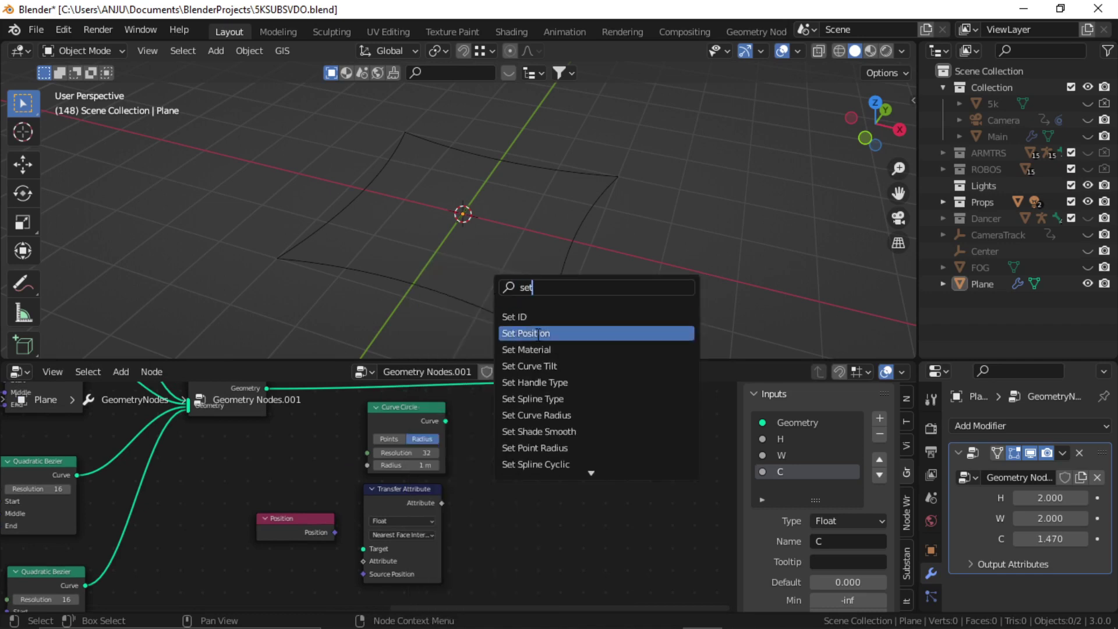
pyautogui.click(536, 332)
pyautogui.click(544, 487)
# Set the Transfer Attribute node's data type to Vector and its mapping to Index.
pyautogui.scroll(2, 435, 535)
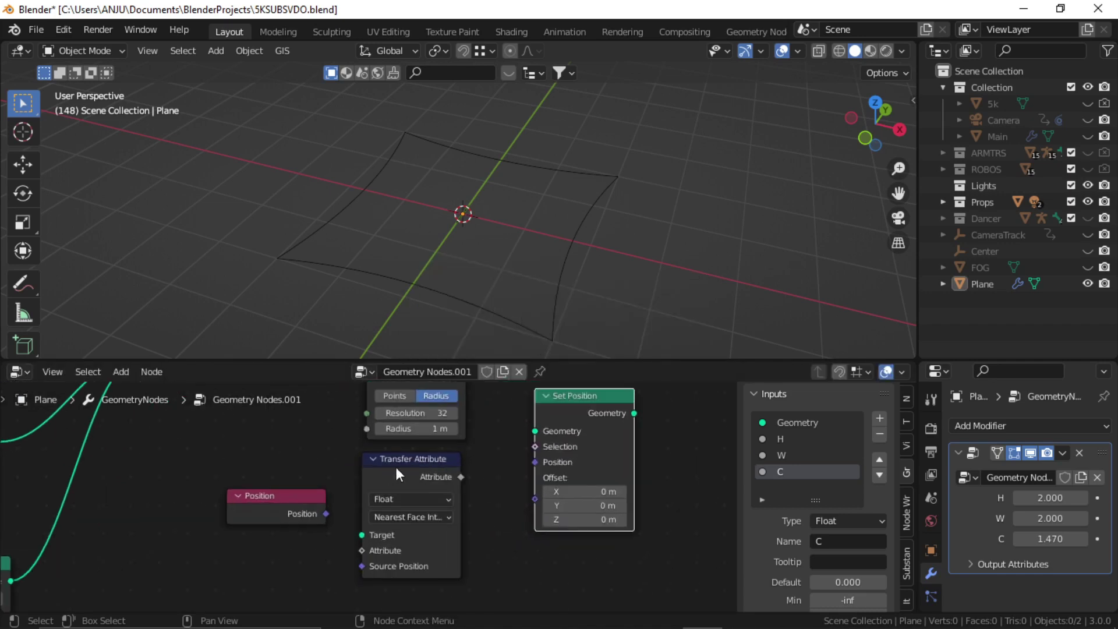
pyautogui.click(412, 496)
pyautogui.click(409, 544)
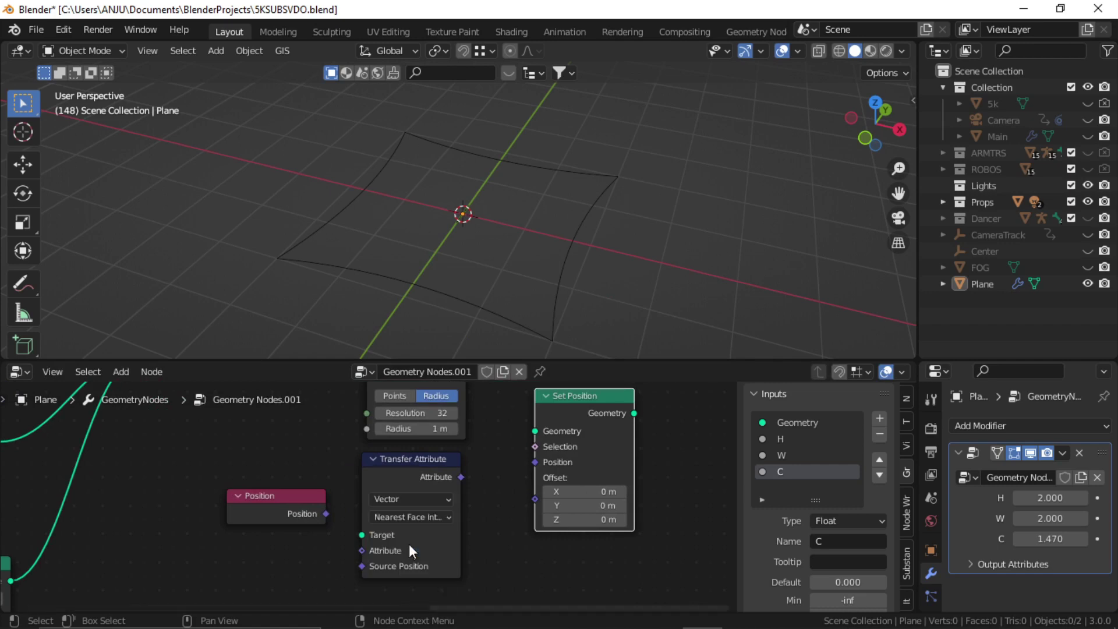
pyautogui.moveTo(477, 526); pyautogui.dragTo(490, 512, button='middle')
pyautogui.click(432, 502)
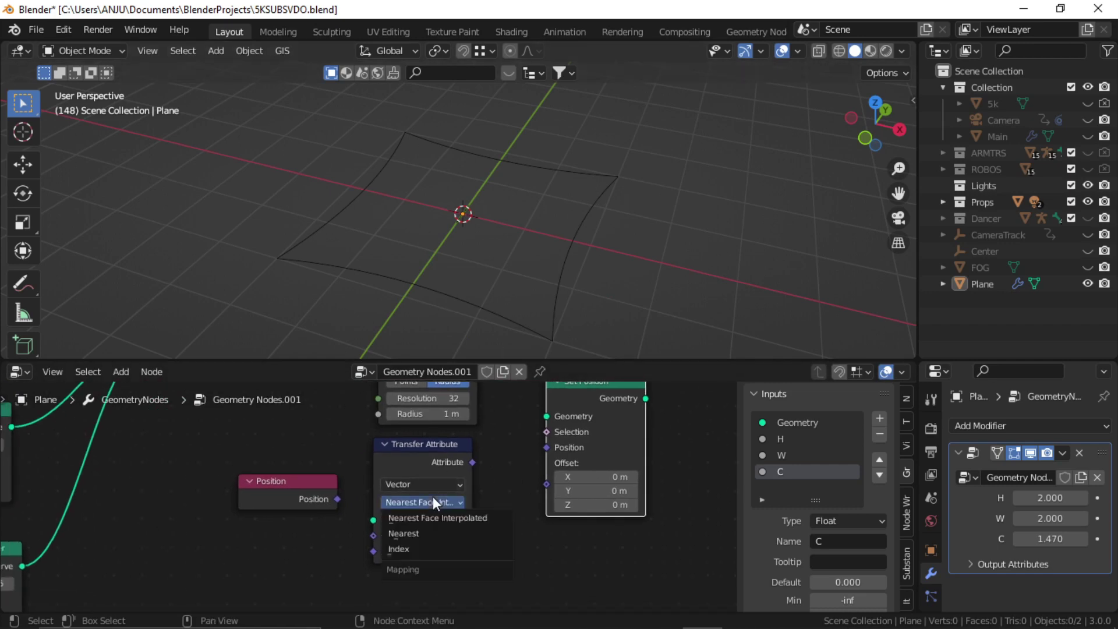
pyautogui.click(425, 548)
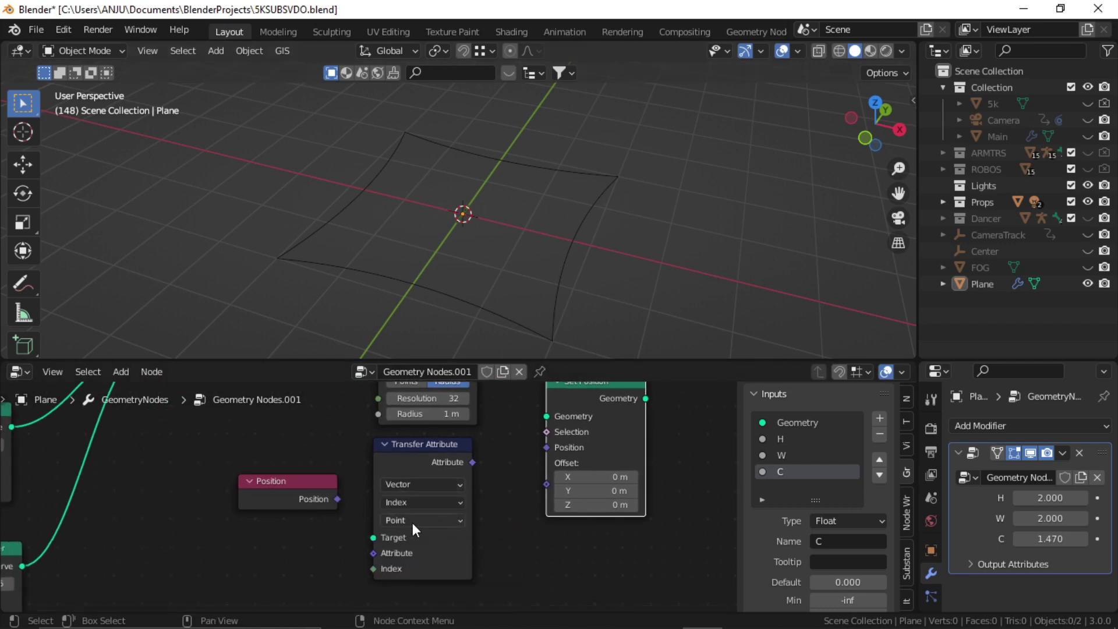
# Connect Position to the Transfer Attribute's Attribute input and Join Geometry's output to its Target.
pyautogui.moveTo(310, 492); pyautogui.dragTo(379, 553)
pyautogui.moveTo(432, 505); pyautogui.dragTo(470, 563, button='middle')
pyautogui.scroll(-4, 465, 548)
pyautogui.moveTo(363, 504); pyautogui.dragTo(352, 519, button='middle')
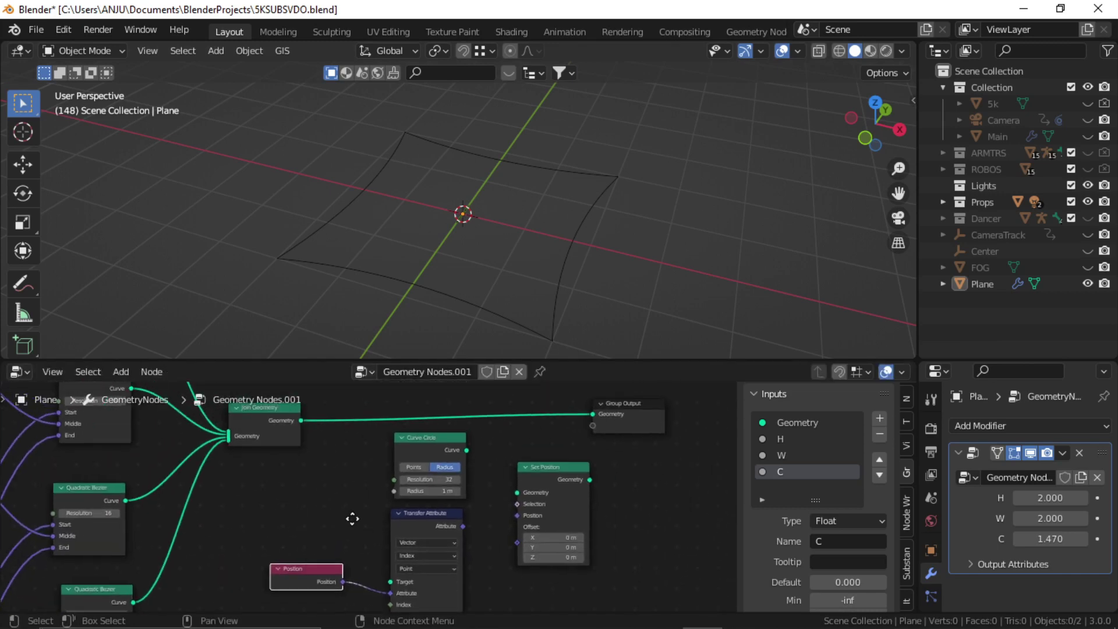
pyautogui.moveTo(267, 415); pyautogui.dragTo(390, 582)
# Connect the Curve Circle to Set Position's Geometry and the Transfer Attribute's output to its Position.
pyautogui.moveTo(432, 515); pyautogui.dragTo(392, 524, button='middle')
pyautogui.scroll(1, 484, 501)
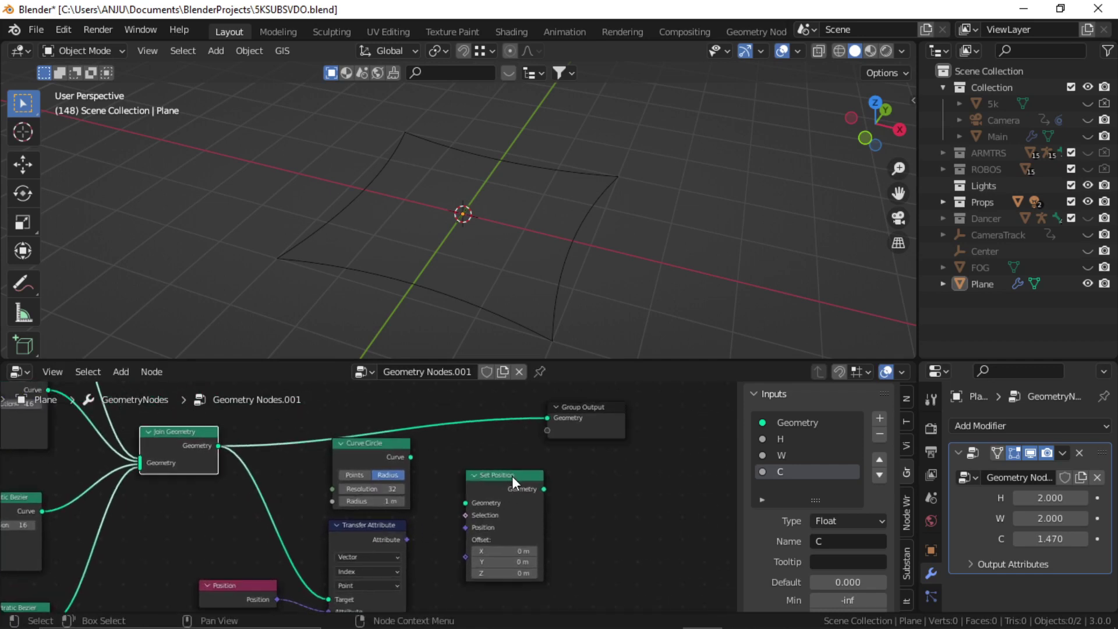
pyautogui.click(494, 463)
pyautogui.moveTo(410, 456); pyautogui.dragTo(449, 490)
pyautogui.moveTo(407, 539); pyautogui.dragTo(448, 514)
# Connect Set Position's Geometry output to the Group Output and shift the Curve Circle node slightly upward.
pyautogui.moveTo(541, 500); pyautogui.dragTo(479, 528, button='middle')
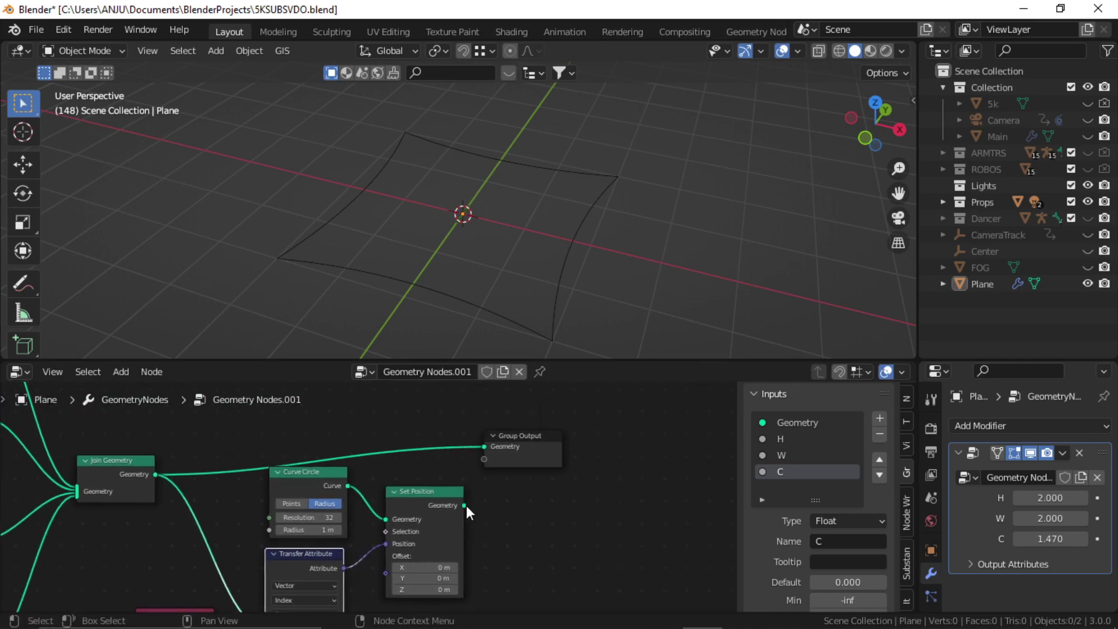
pyautogui.moveTo(465, 505); pyautogui.dragTo(607, 448)
pyautogui.moveTo(318, 471); pyautogui.dragTo(310, 456)
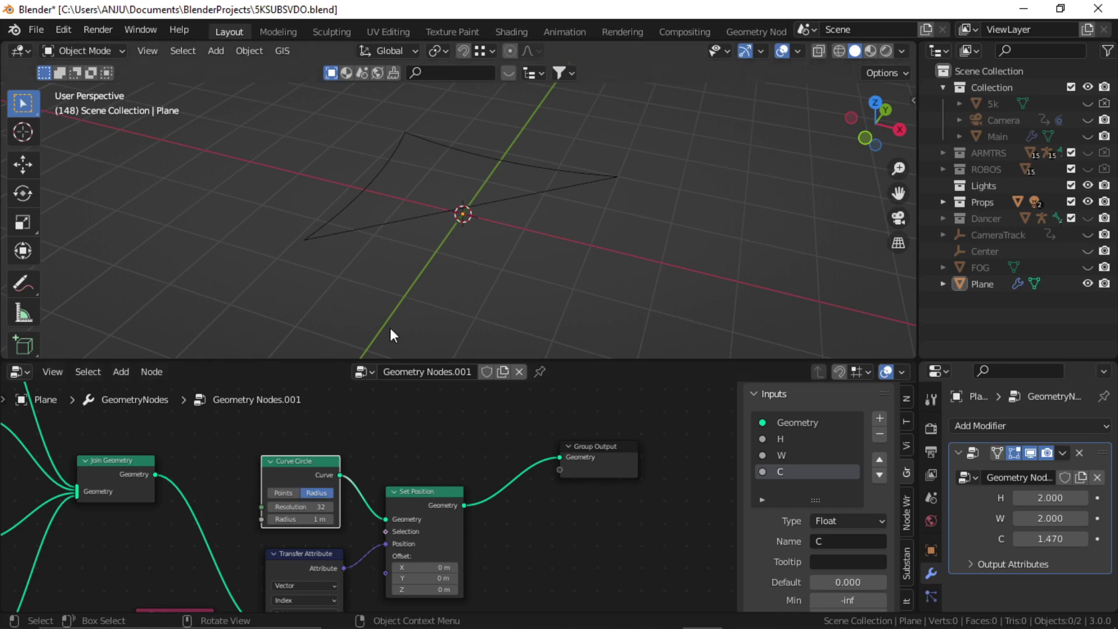
# Inspect the resulting outline in the viewport and check the Resolution of the Quadratic Bezier nodes.
pyautogui.moveTo(472, 240); pyautogui.dragTo(472, 274, button='middle')
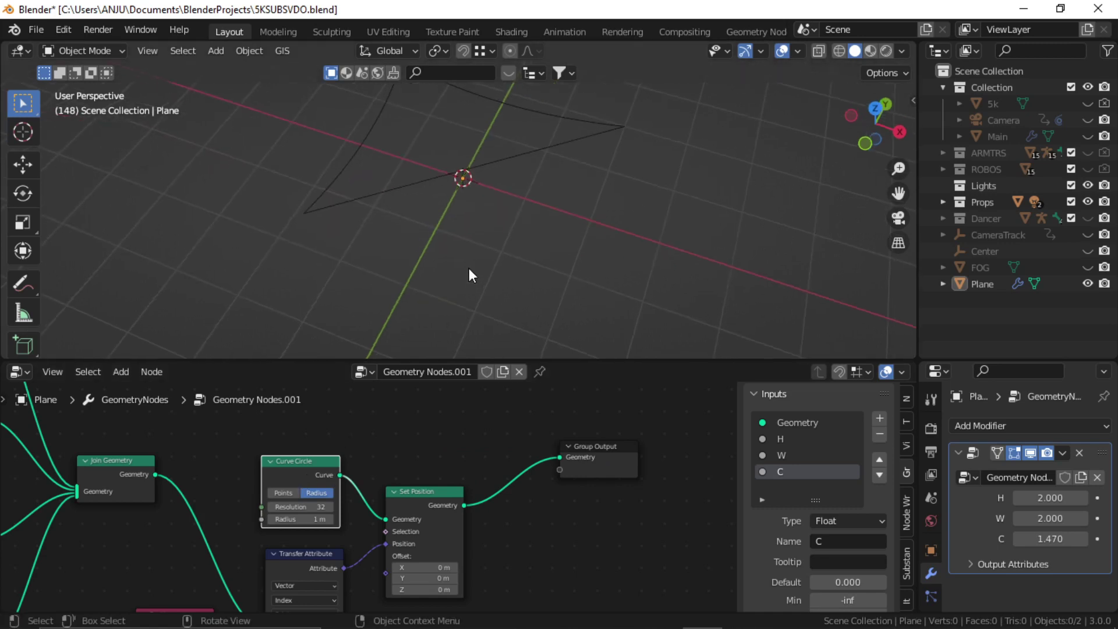
pyautogui.moveTo(402, 198); pyautogui.dragTo(378, 174, button='middle')
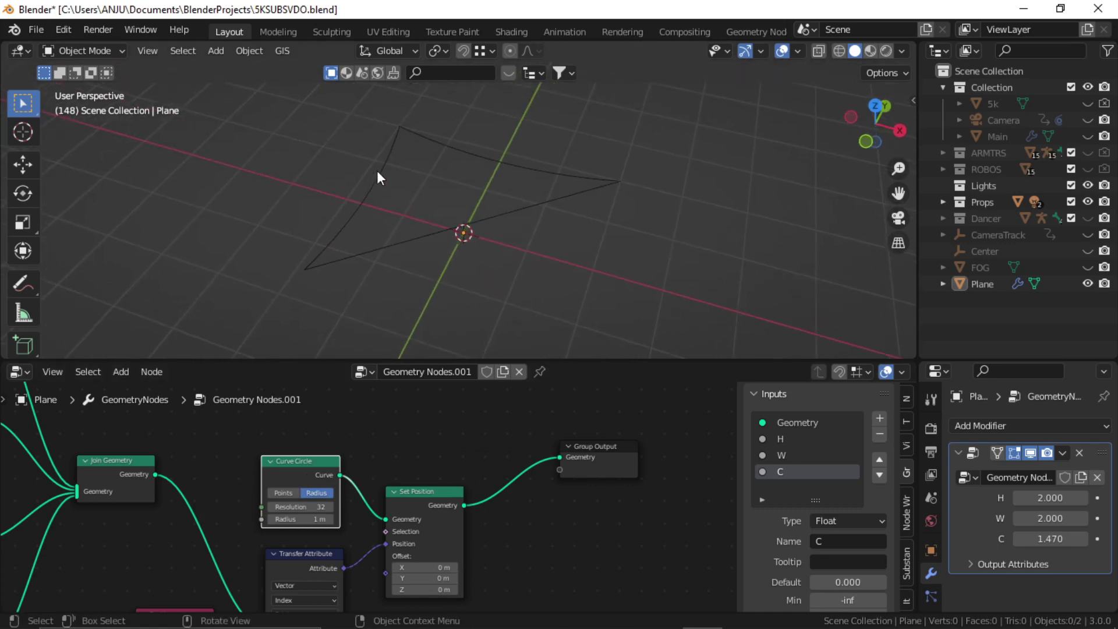
pyautogui.moveTo(384, 430); pyautogui.dragTo(540, 434, button='middle')
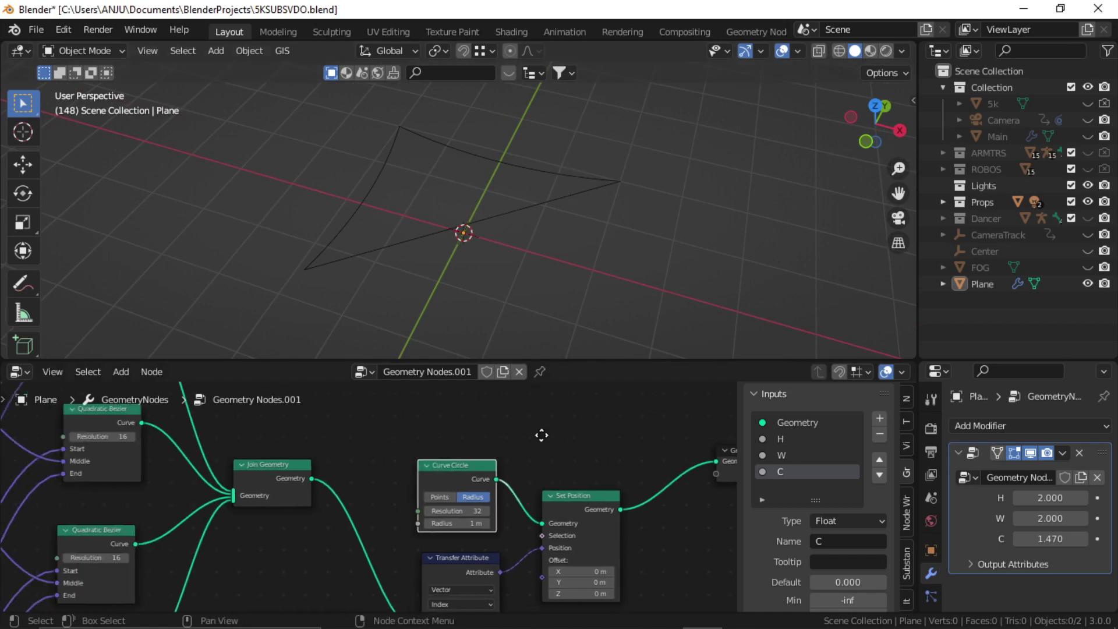
pyautogui.scroll(-3, 467, 510)
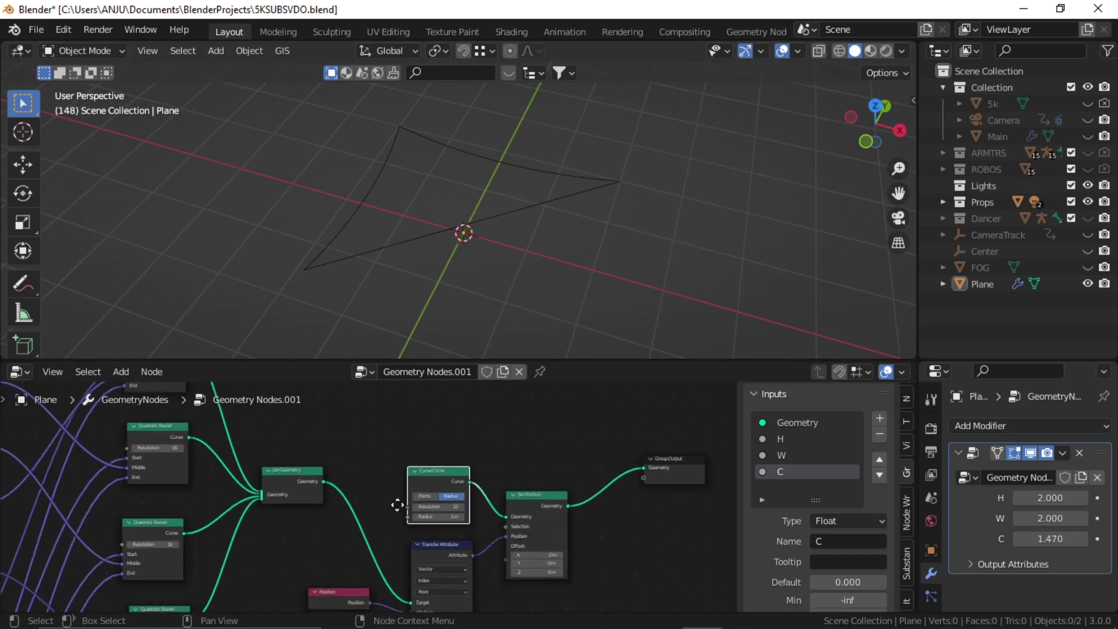
pyautogui.moveTo(397, 504); pyautogui.dragTo(460, 489, button='middle')
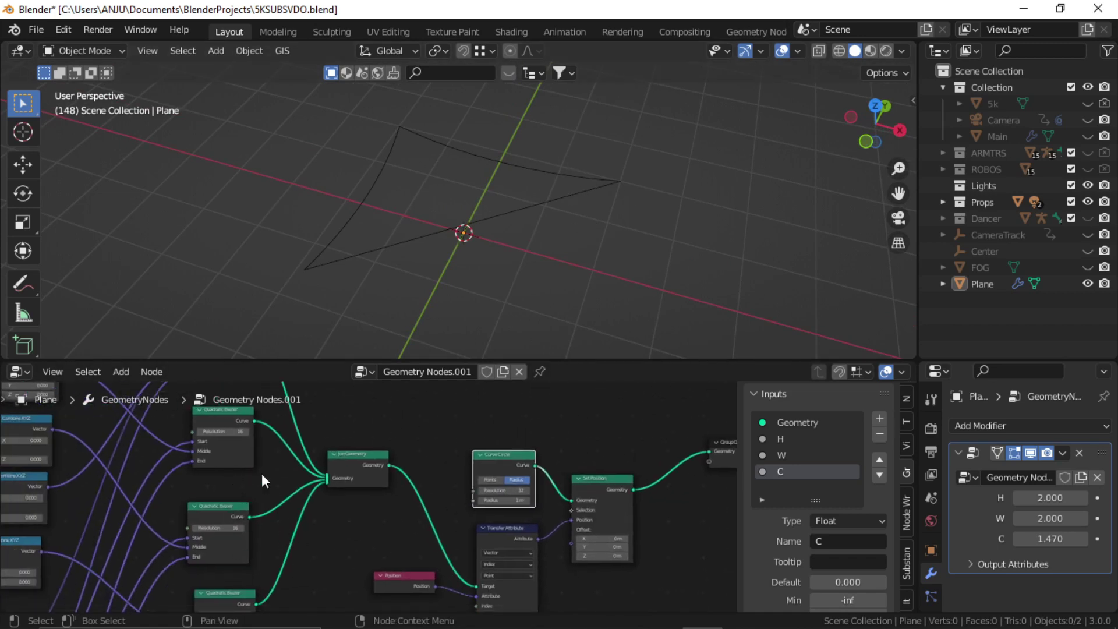
pyautogui.scroll(3, 261, 474)
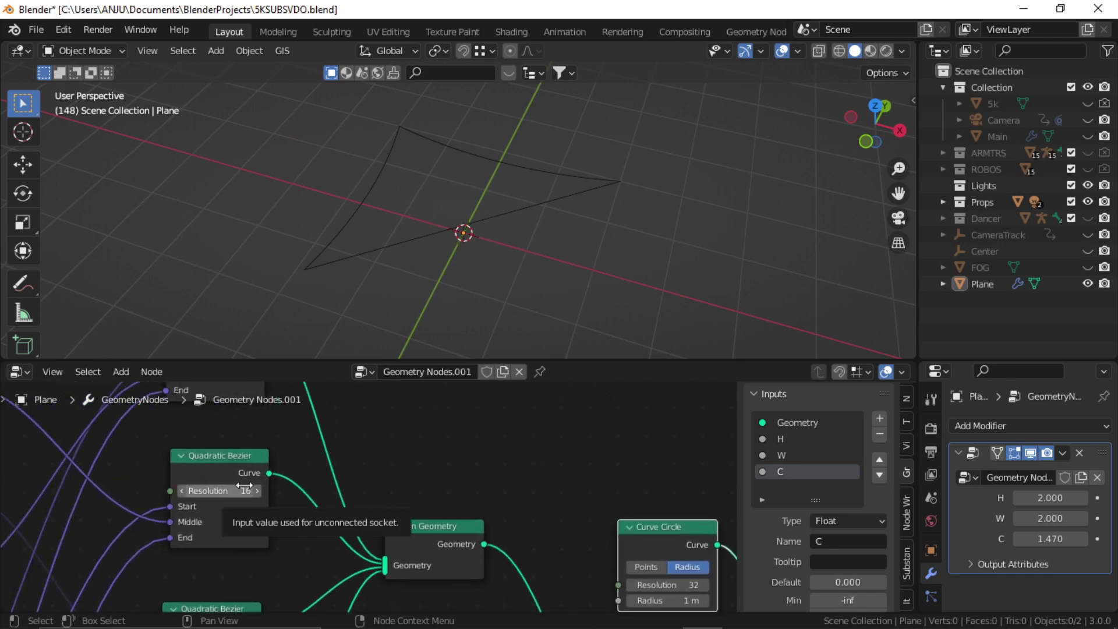
# Set the Curve Circle's Resolution to 64.
pyautogui.scroll(-4, 245, 491)
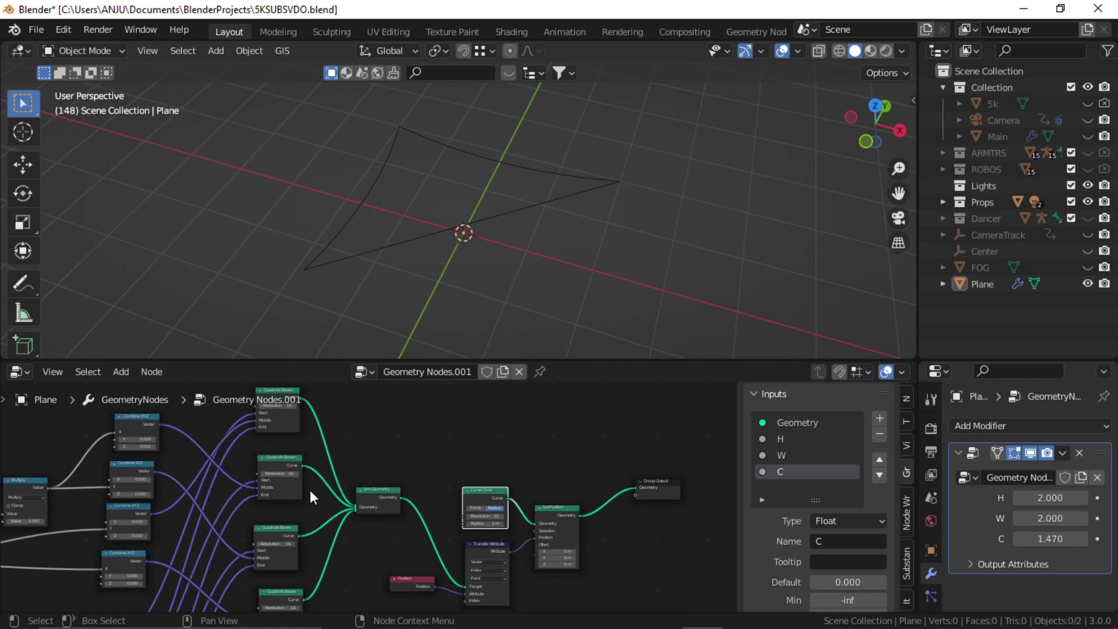
pyautogui.scroll(3, 318, 494)
pyautogui.scroll(1, 366, 496)
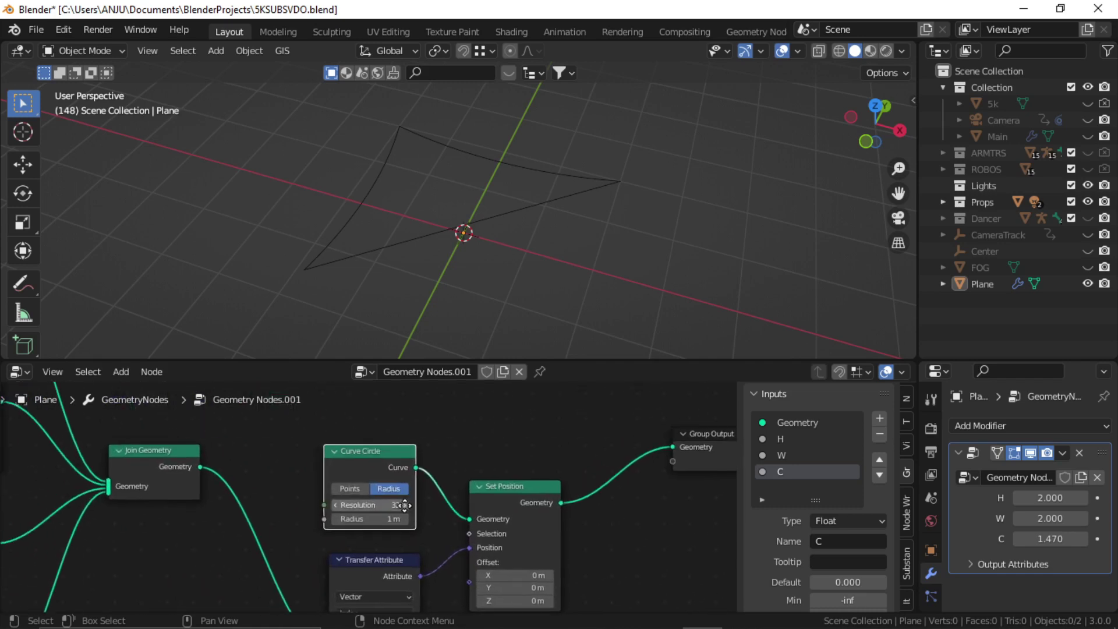
pyautogui.click(370, 505)
pyautogui.write('64')
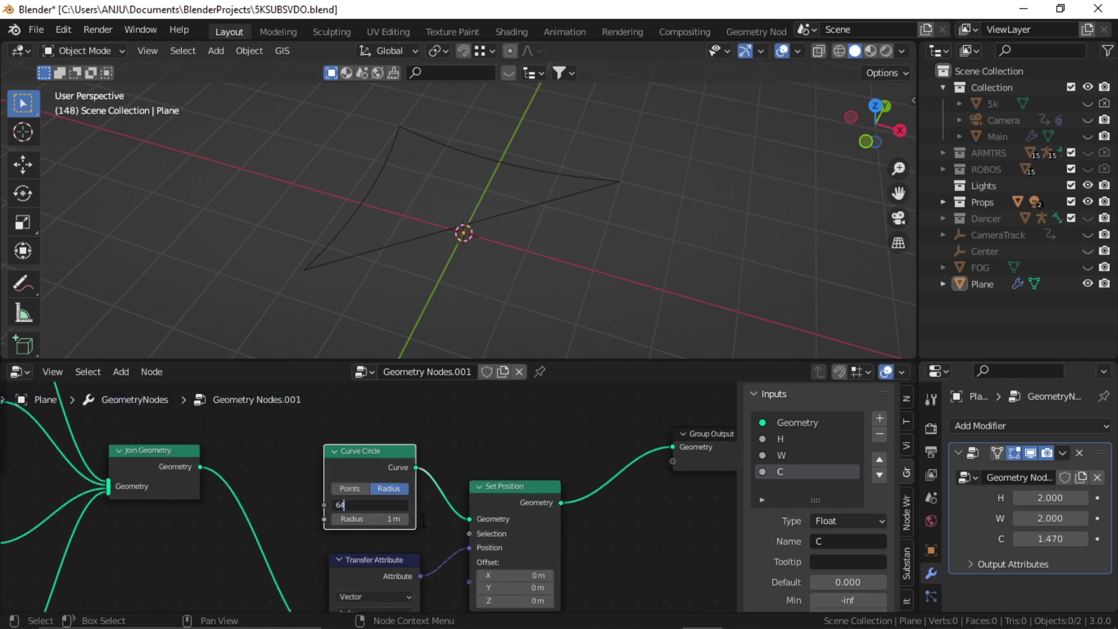
pyautogui.press('Return')
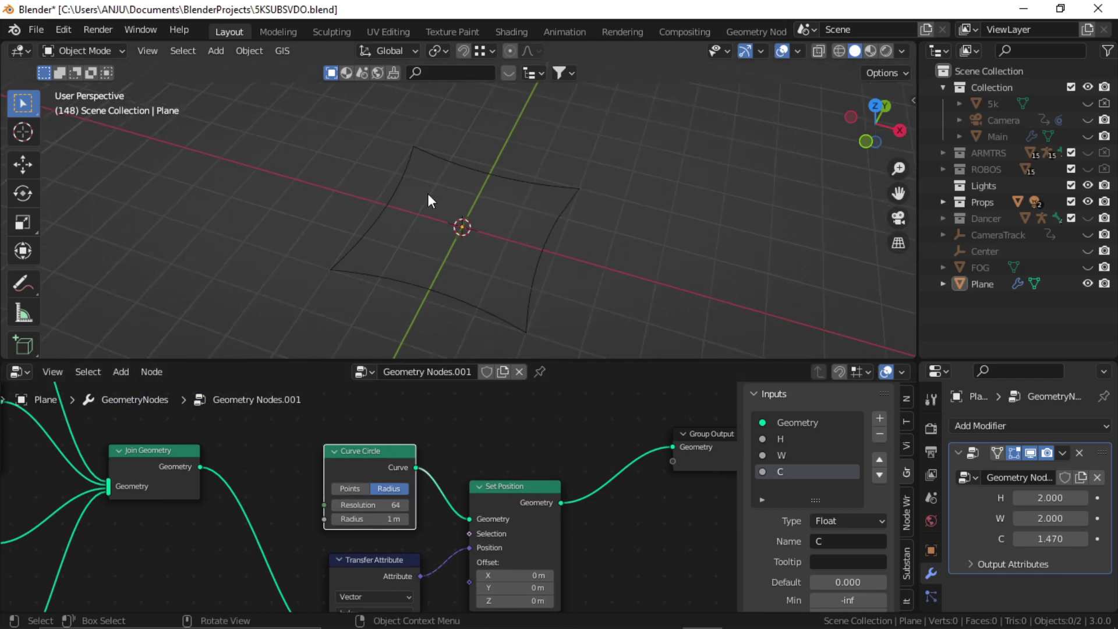
# Shift the Group Output aside and insert a Fill Curve node between Set Position and the Group Output.
pyautogui.scroll(-3, 510, 473)
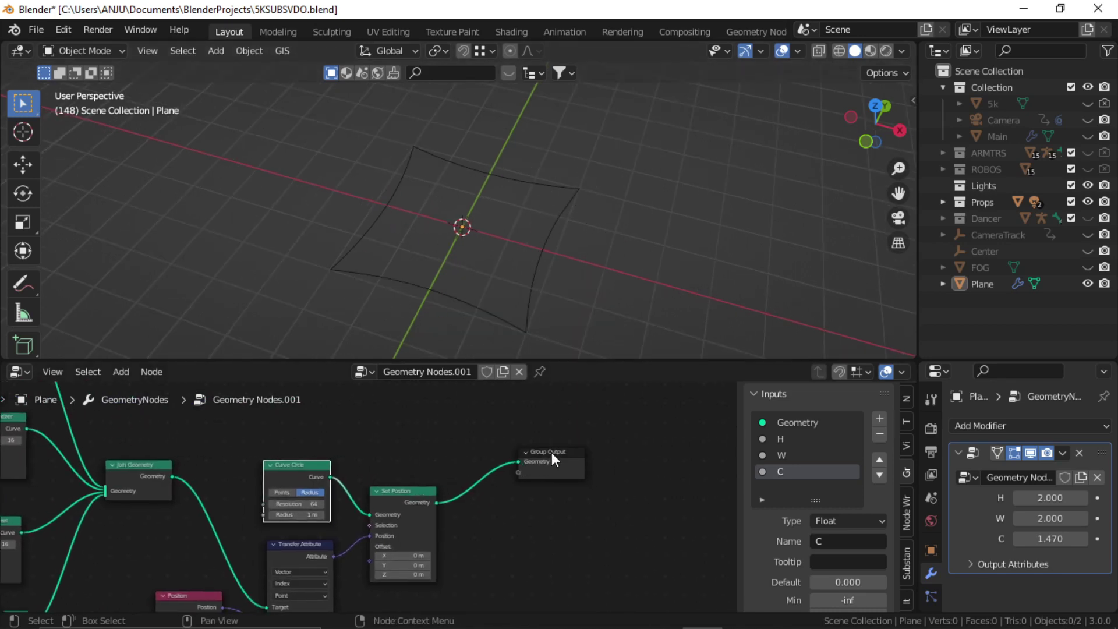
pyautogui.moveTo(551, 453); pyautogui.dragTo(639, 456)
pyautogui.click(546, 524)
pyautogui.hotkey('shift', 'a')
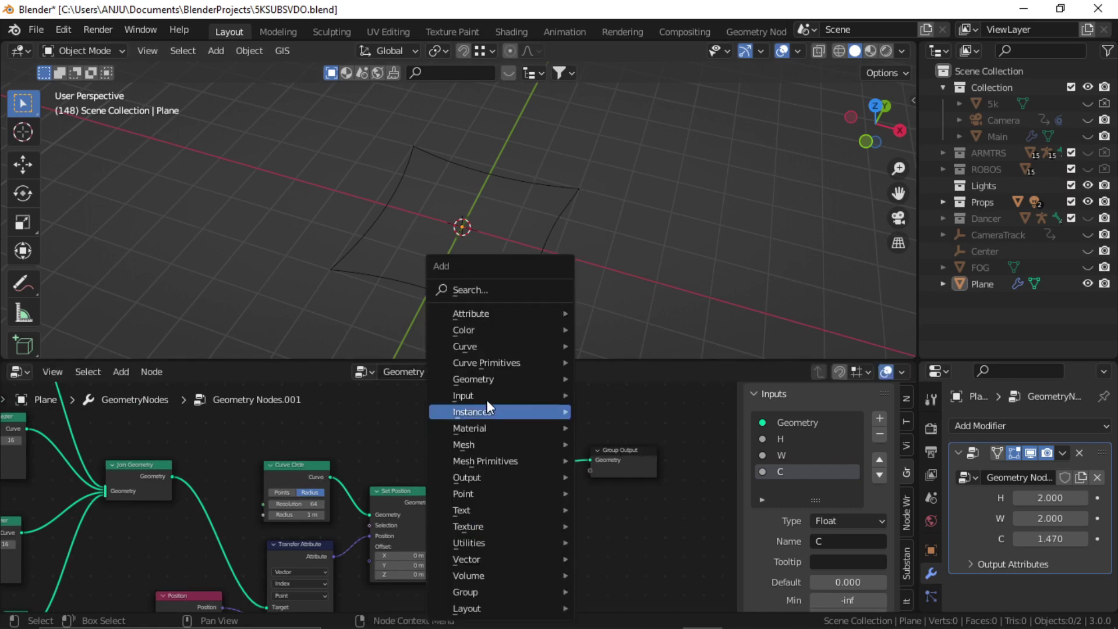
pyautogui.click(481, 288)
pyautogui.write('fill')
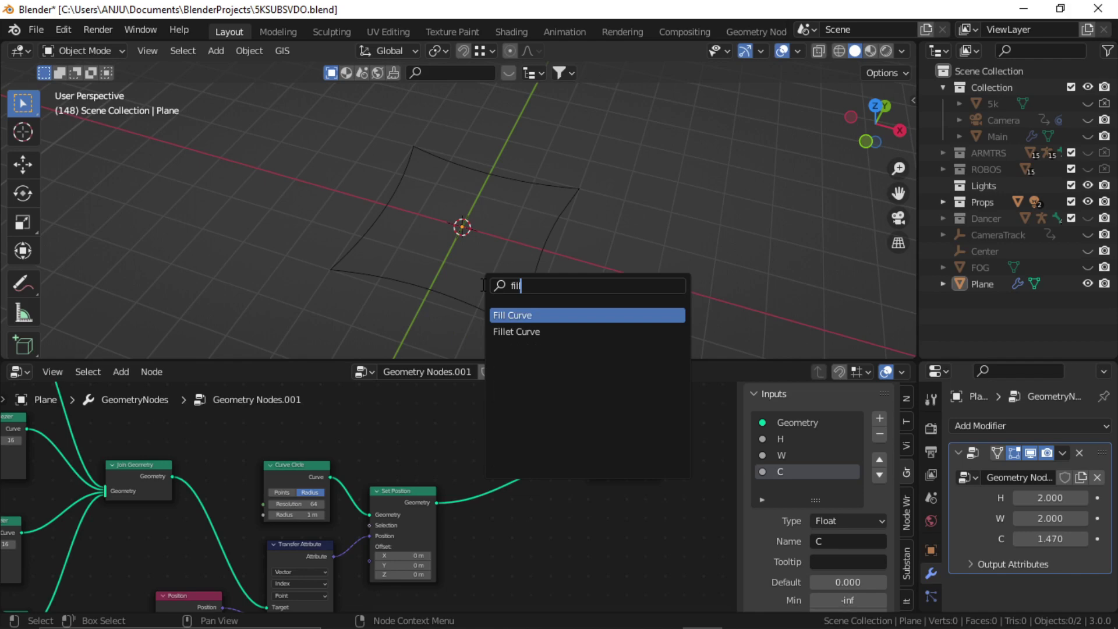
pyautogui.press('Return')
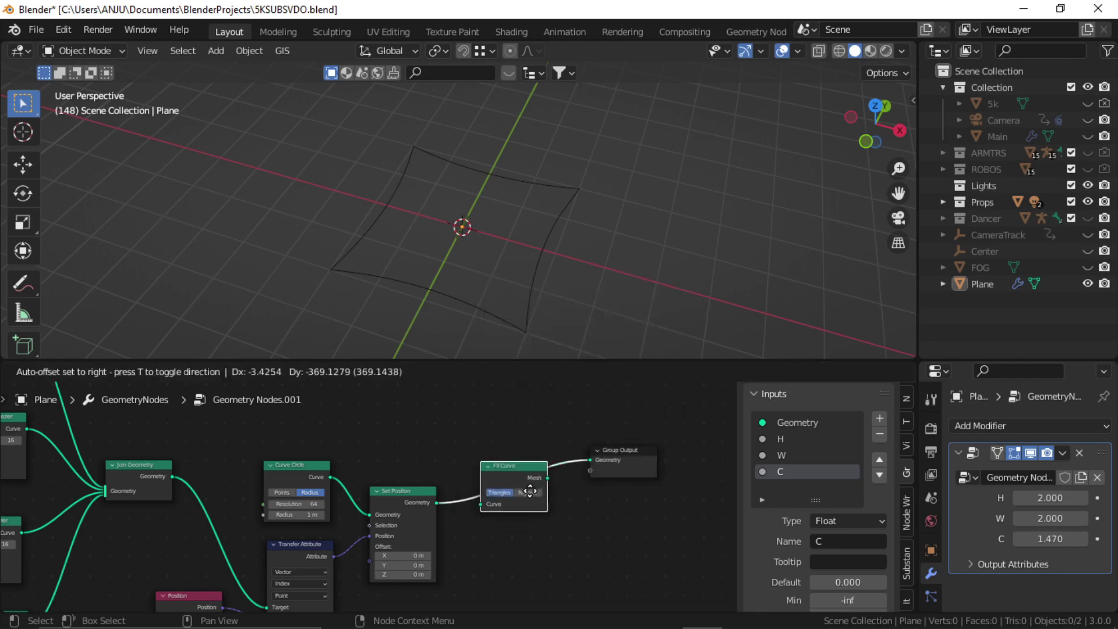
pyautogui.click(563, 508)
pyautogui.moveTo(445, 250)
pyautogui.mouseDown(button='middle')
pyautogui.moveTo(569, 197)
pyautogui.moveTo(457, 240)
pyautogui.mouseUp(button='middle')
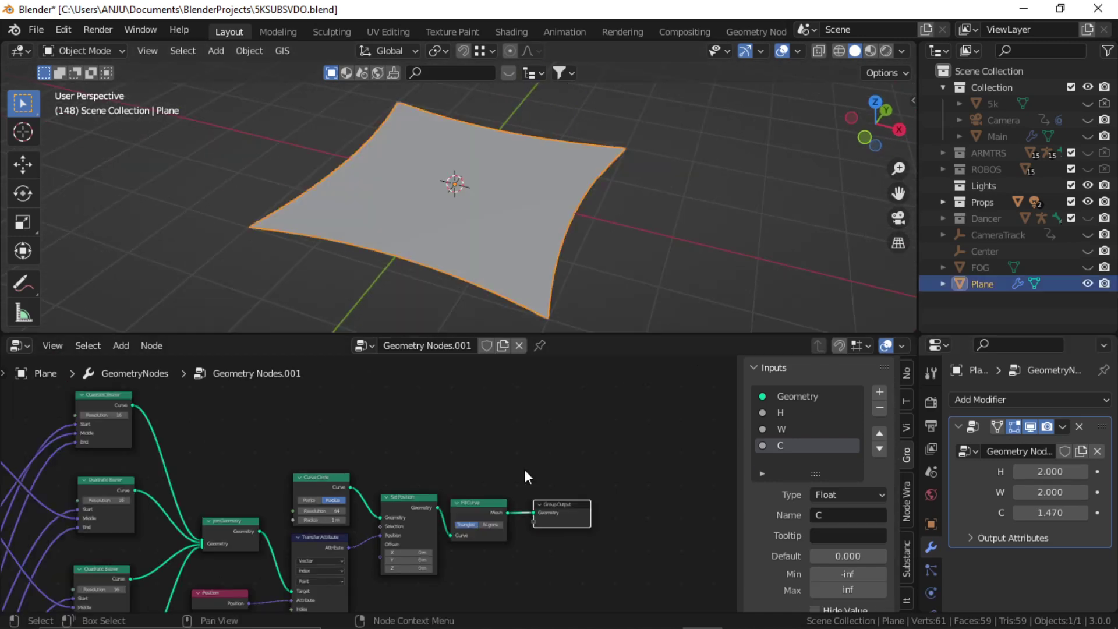
# Insert a Transform node between Fill Curve and the Group Output.
pyautogui.hotkey('shift', 'a')
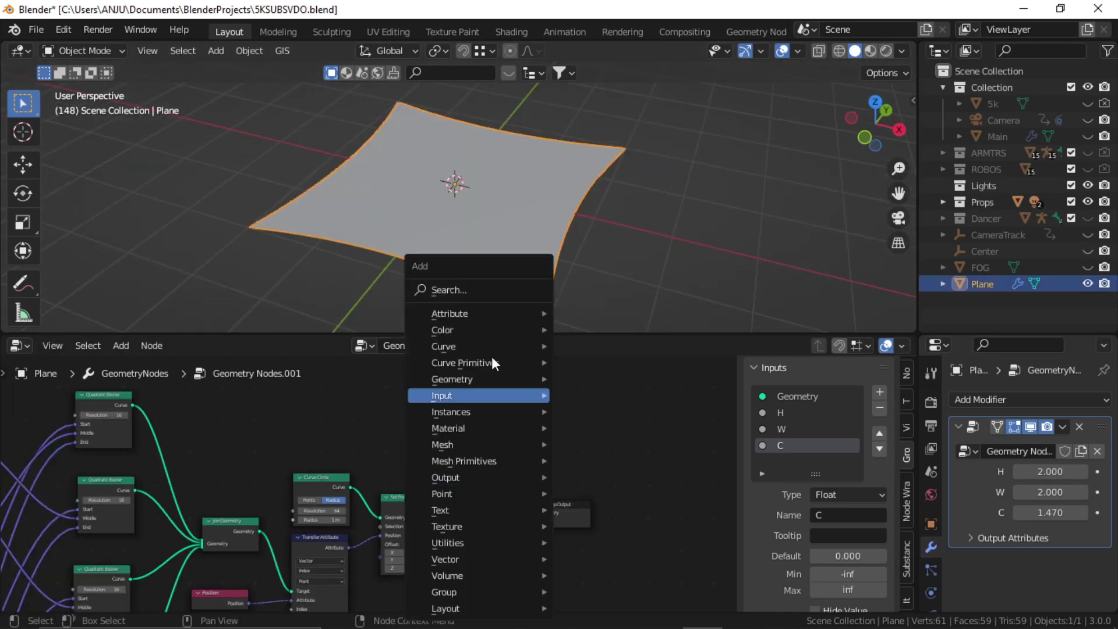
pyautogui.click(456, 289)
pyautogui.write('tran')
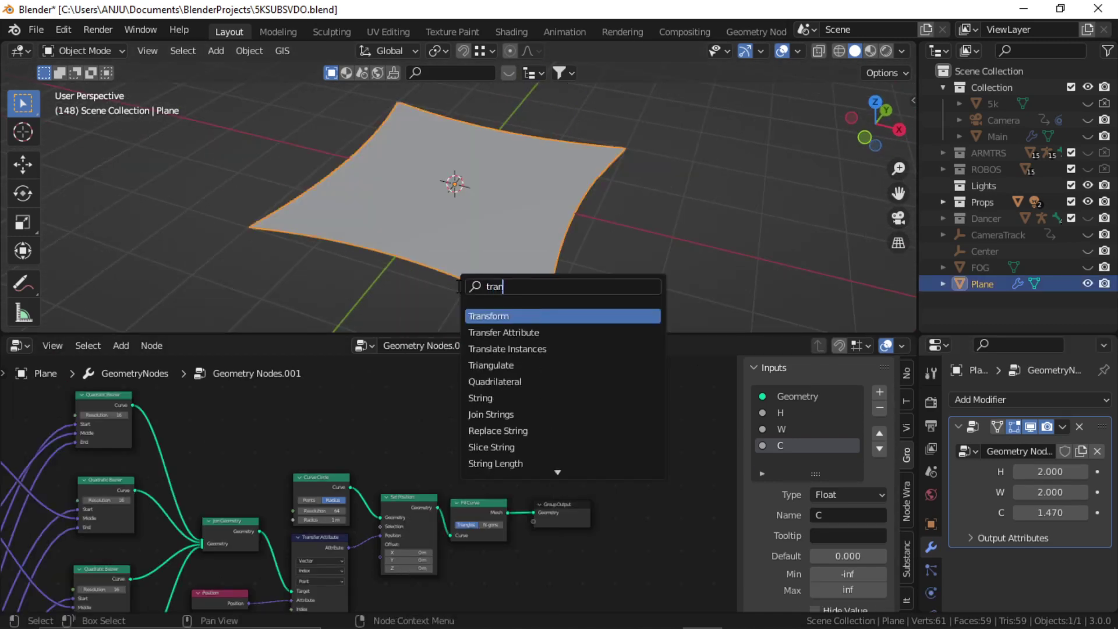
pyautogui.click(508, 315)
pyautogui.click(577, 535)
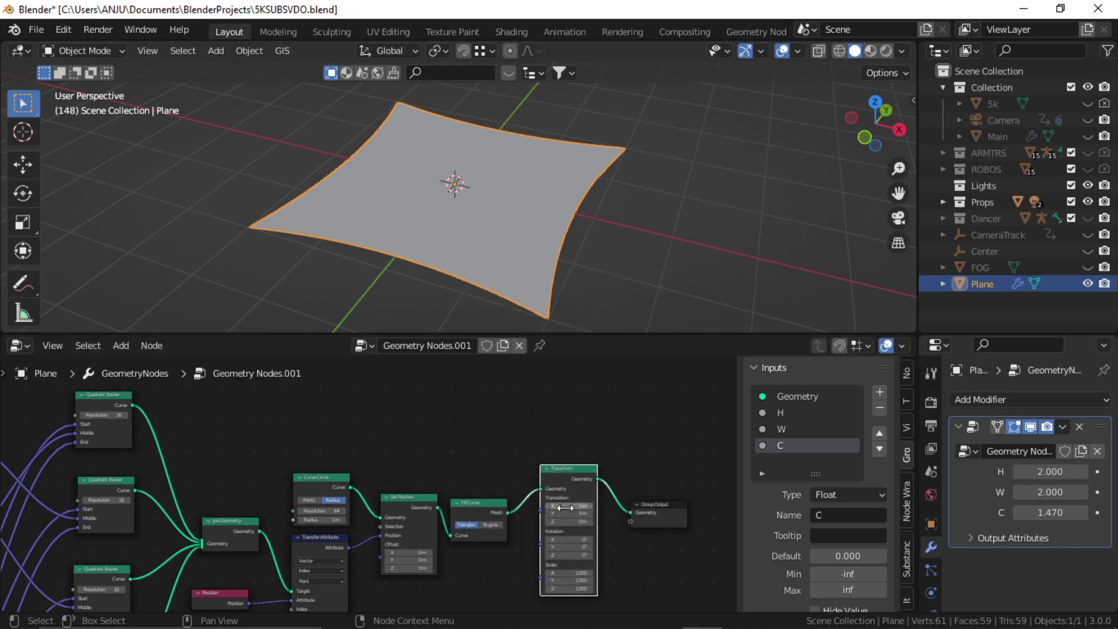
# Raise the filled surface by setting the Transform node's Z translation to 3 m.
pyautogui.scroll(3, 481, 511)
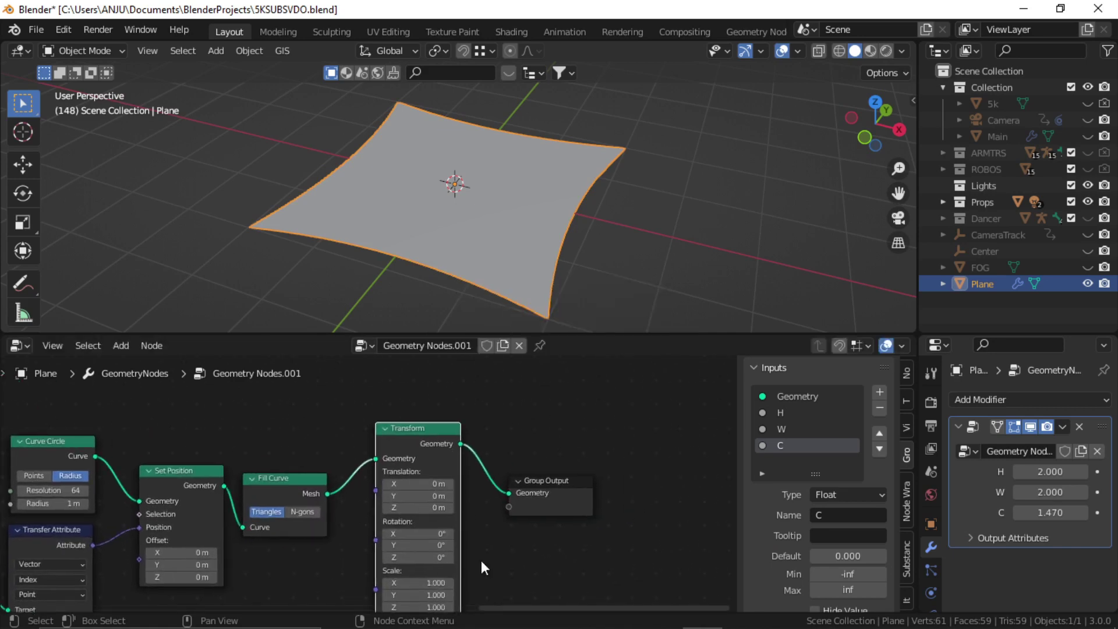
pyautogui.moveTo(402, 496); pyautogui.dragTo(426, 500)
pyautogui.scroll(-2, 481, 441)
pyautogui.moveTo(526, 200); pyautogui.dragTo(547, 267, button='middle')
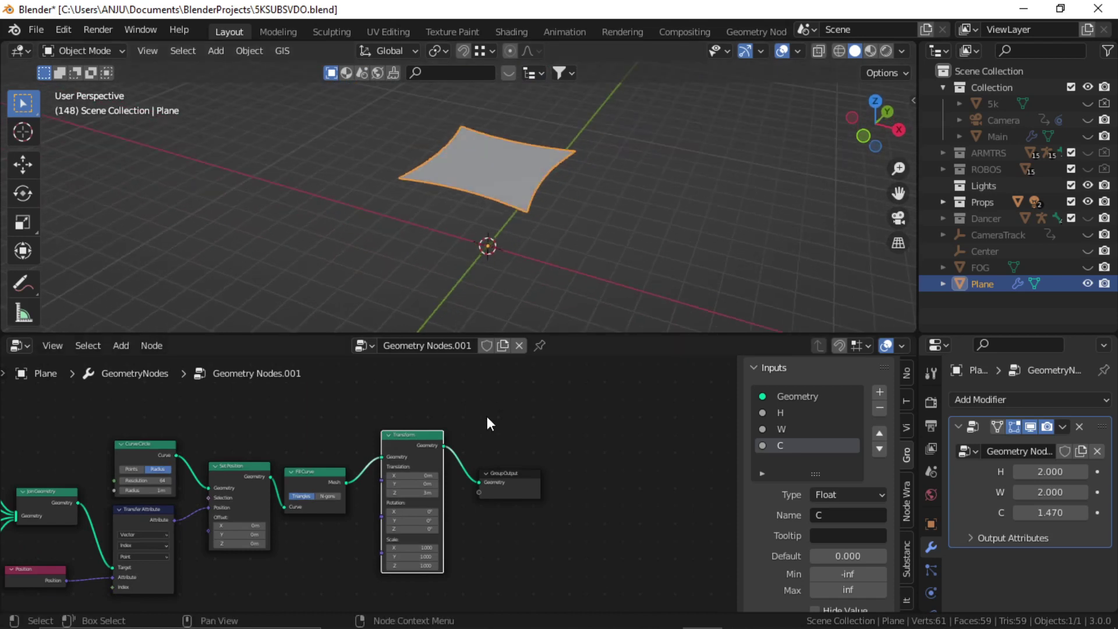
# Add a Curve to Mesh node in the free space above the Curve Circle and Set Position nodes.
pyautogui.moveTo(499, 445); pyautogui.dragTo(551, 479, button='middle')
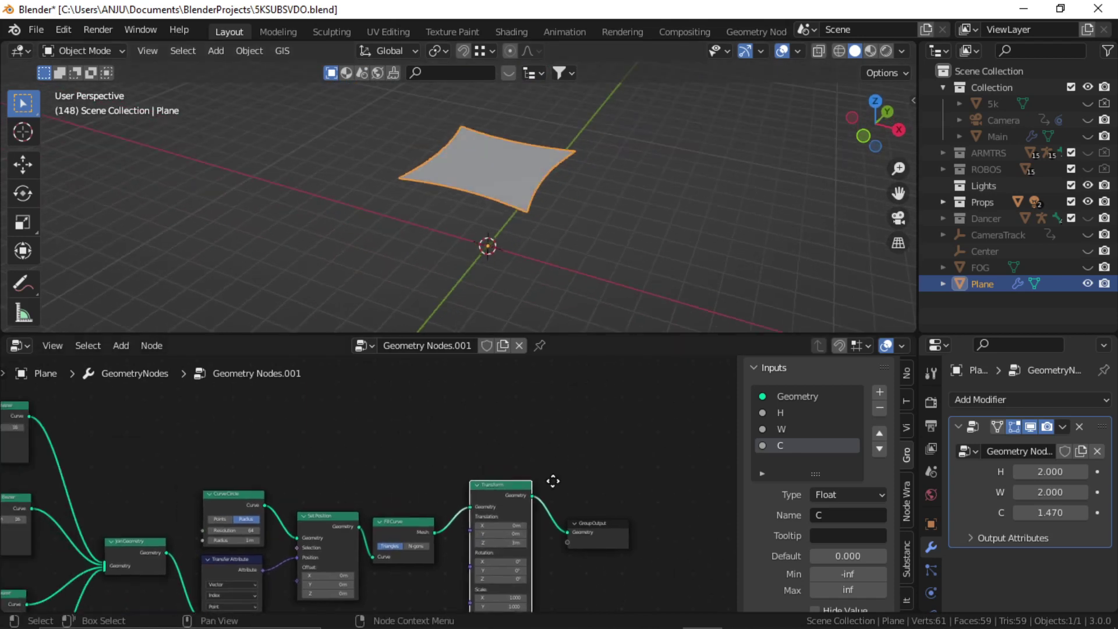
pyautogui.moveTo(417, 460); pyautogui.dragTo(438, 449, button='middle')
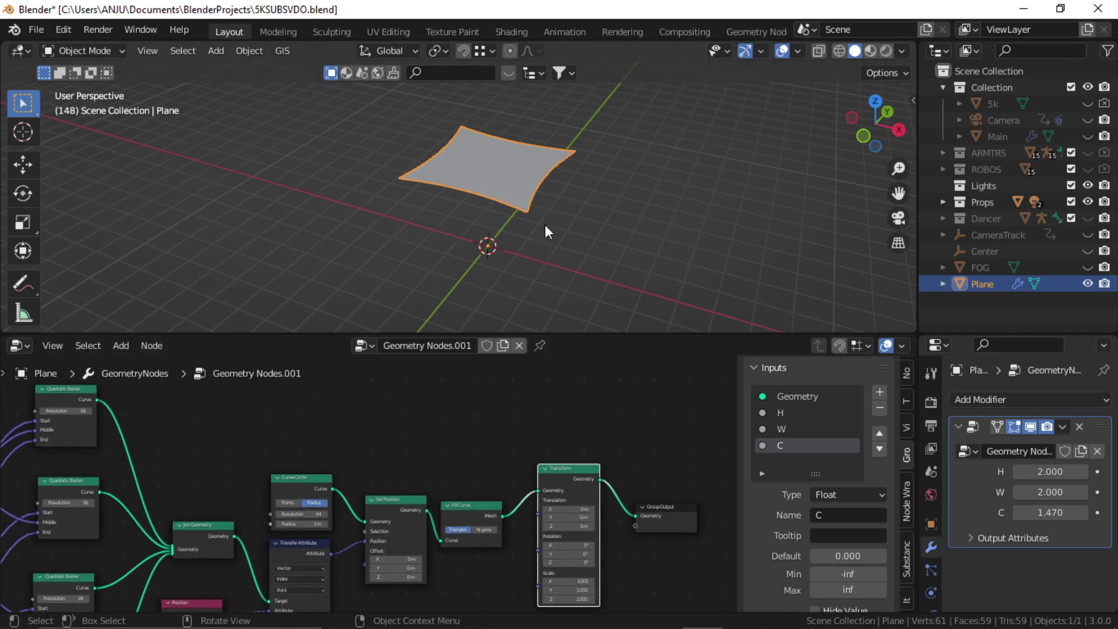
pyautogui.moveTo(349, 411); pyautogui.dragTo(409, 418, button='middle')
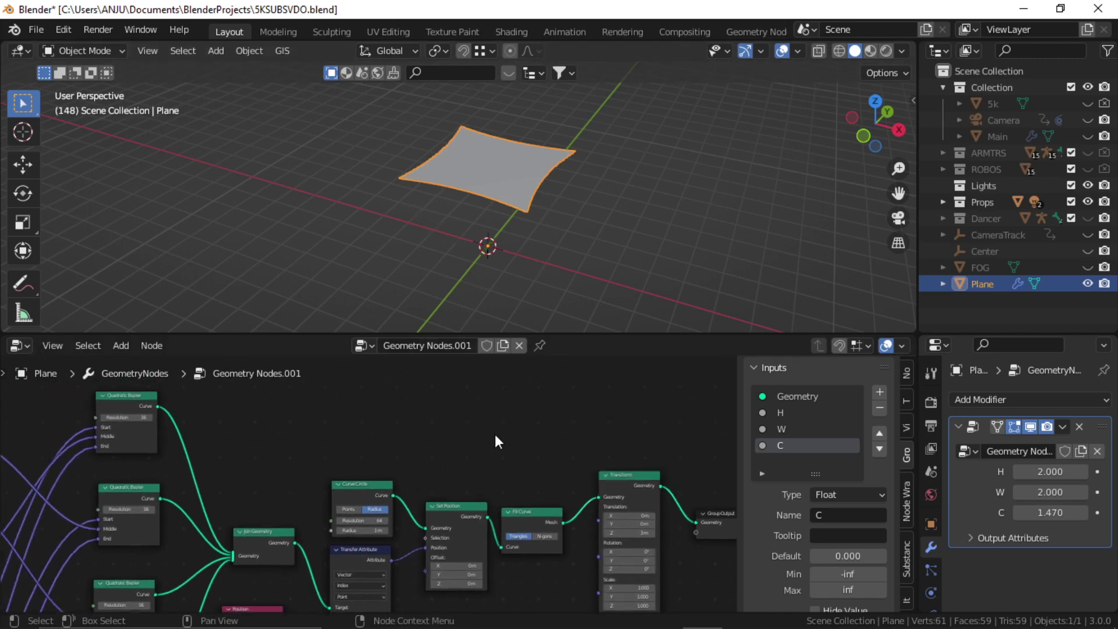
pyautogui.hotkey('shift', 'a')
pyautogui.click(435, 284)
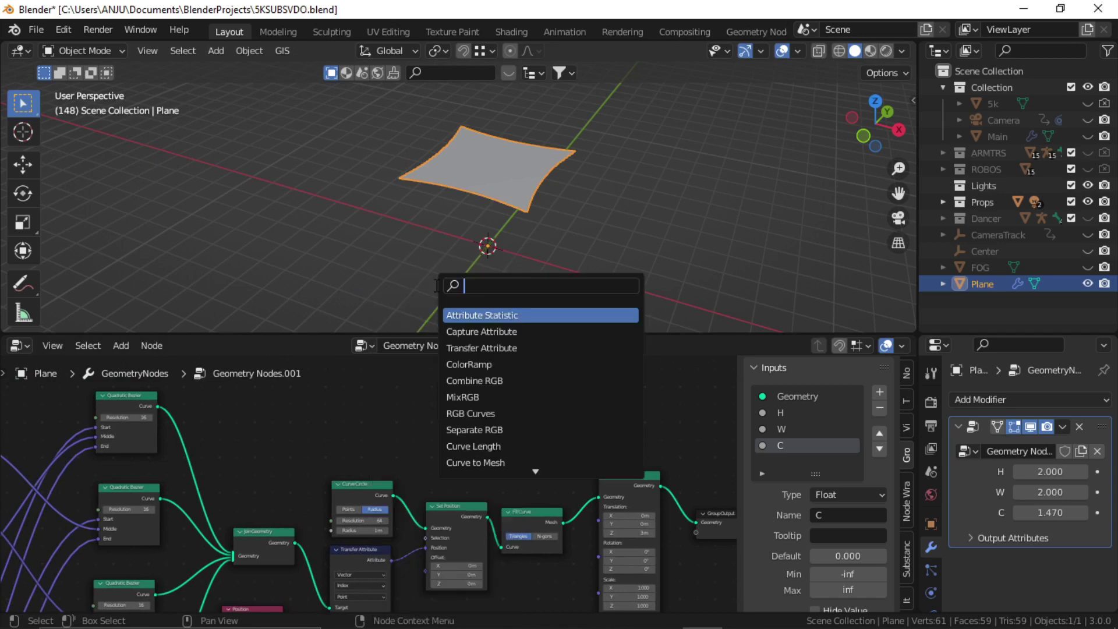
pyautogui.write('curve')
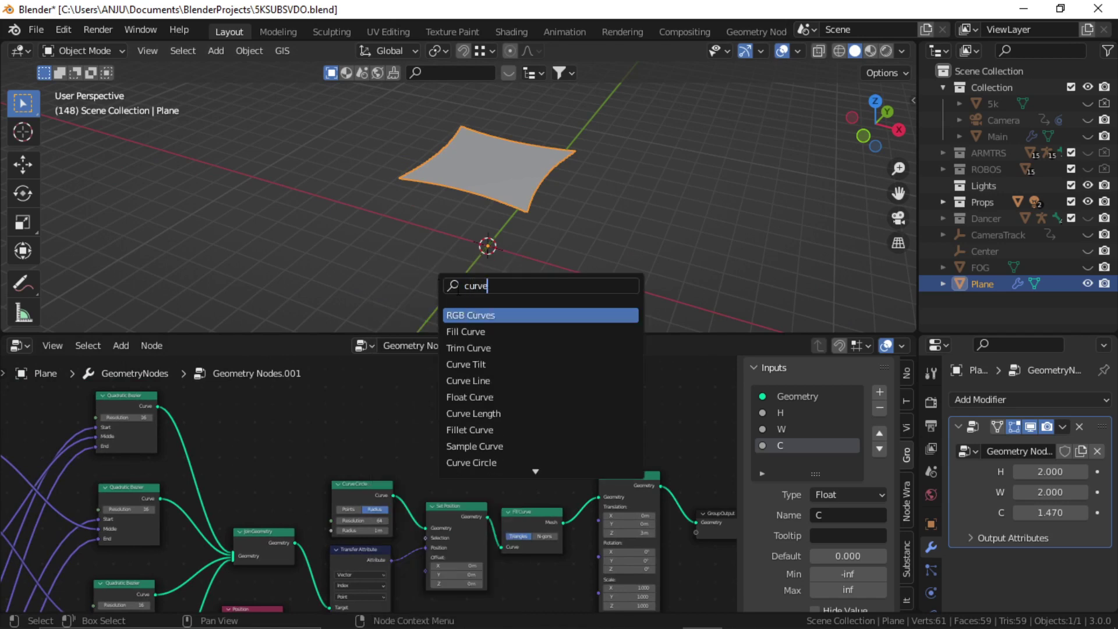
pyautogui.write('t')
pyautogui.click(507, 331)
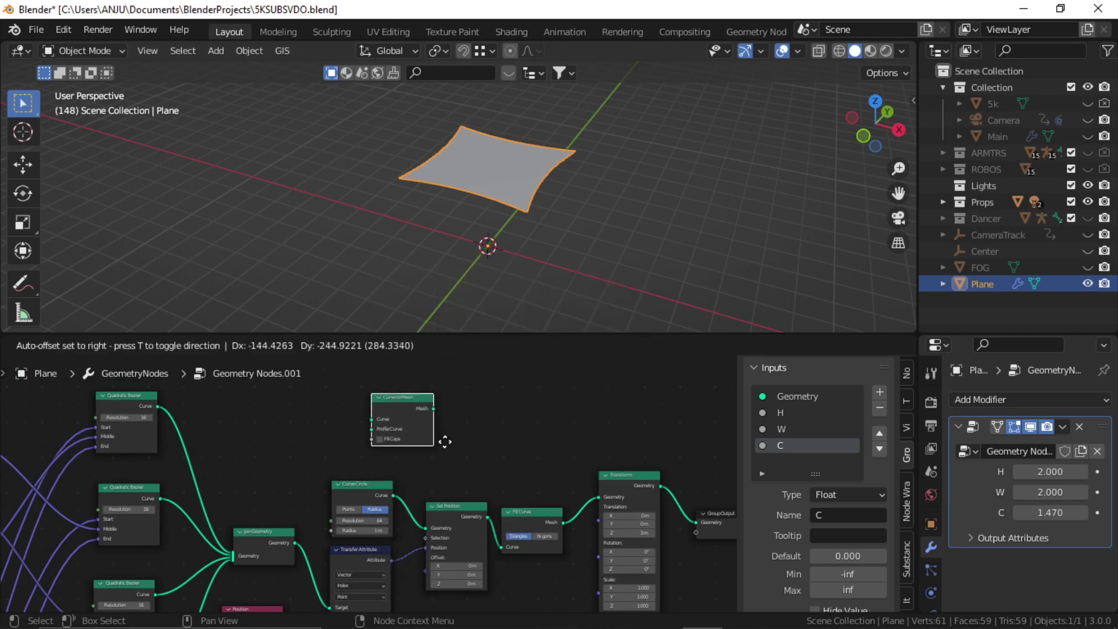
pyautogui.click(439, 454)
# Add a Curve Line node beside the Curve to Mesh node, on its input side.
pyautogui.scroll(1, 505, 464)
pyautogui.hotkey('shift', 'a')
pyautogui.click(452, 272)
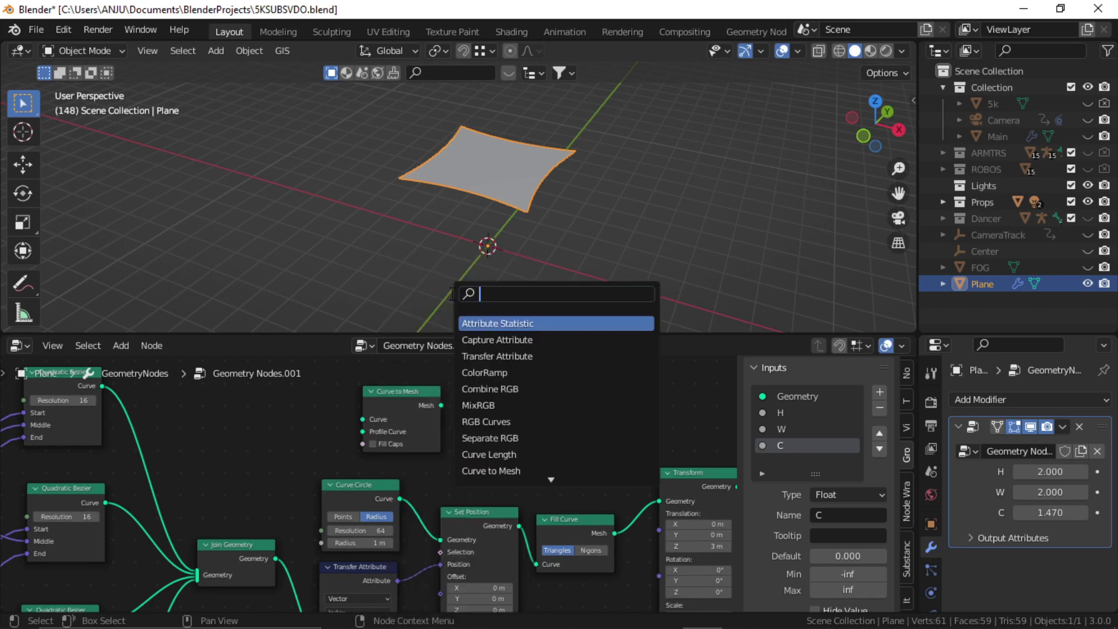
pyautogui.write('lin')
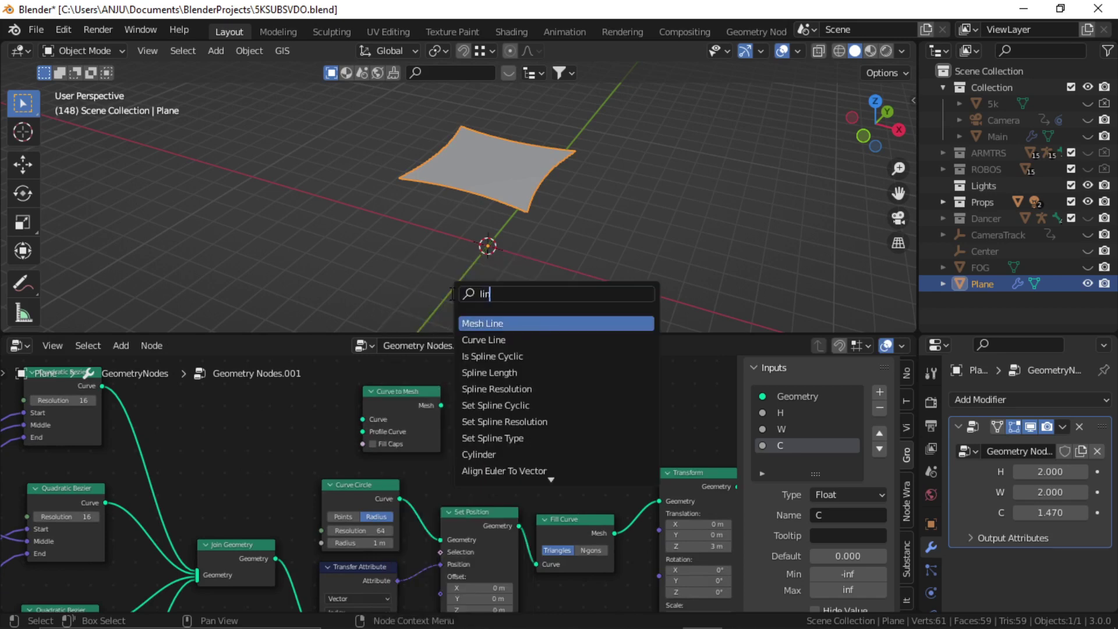
pyautogui.press('Down')
pyautogui.press('Return')
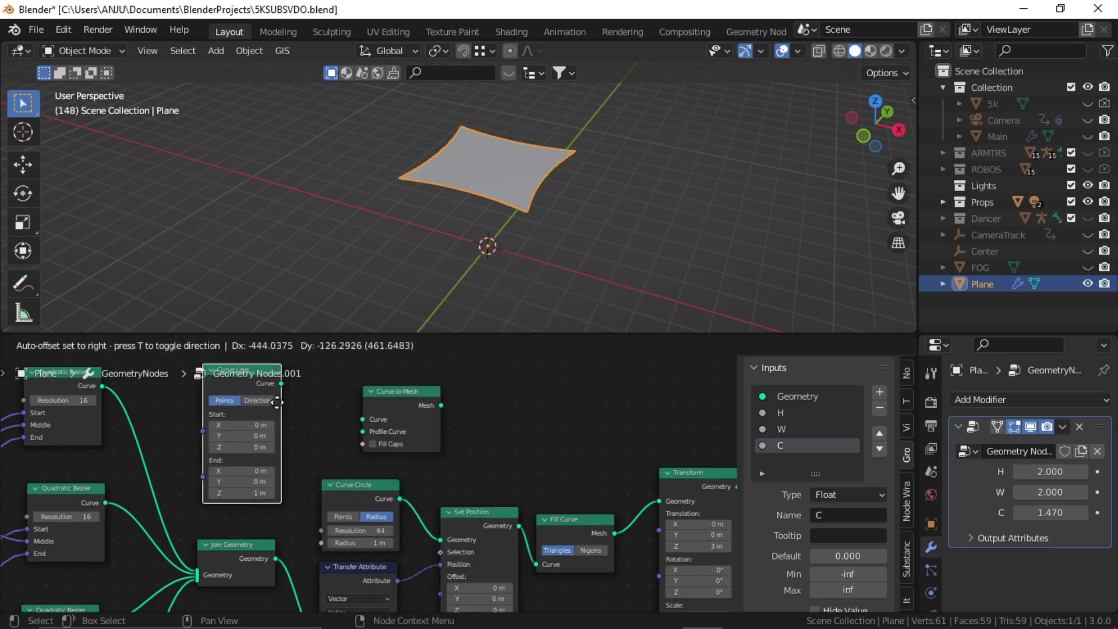
pyautogui.click(294, 469)
# Connect the Curve Line to Curve to Mesh's Profile Curve and the Bezier curves' Join Geometry output to its Curve input.
pyautogui.scroll(2, 294, 469)
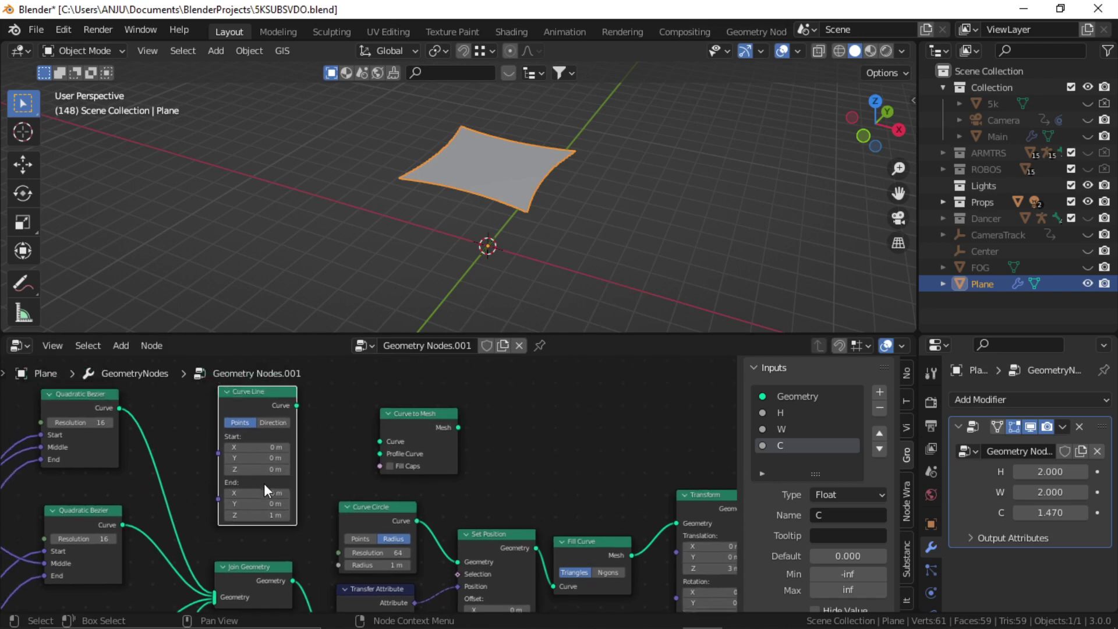
pyautogui.moveTo(315, 432); pyautogui.dragTo(369, 460, button='middle')
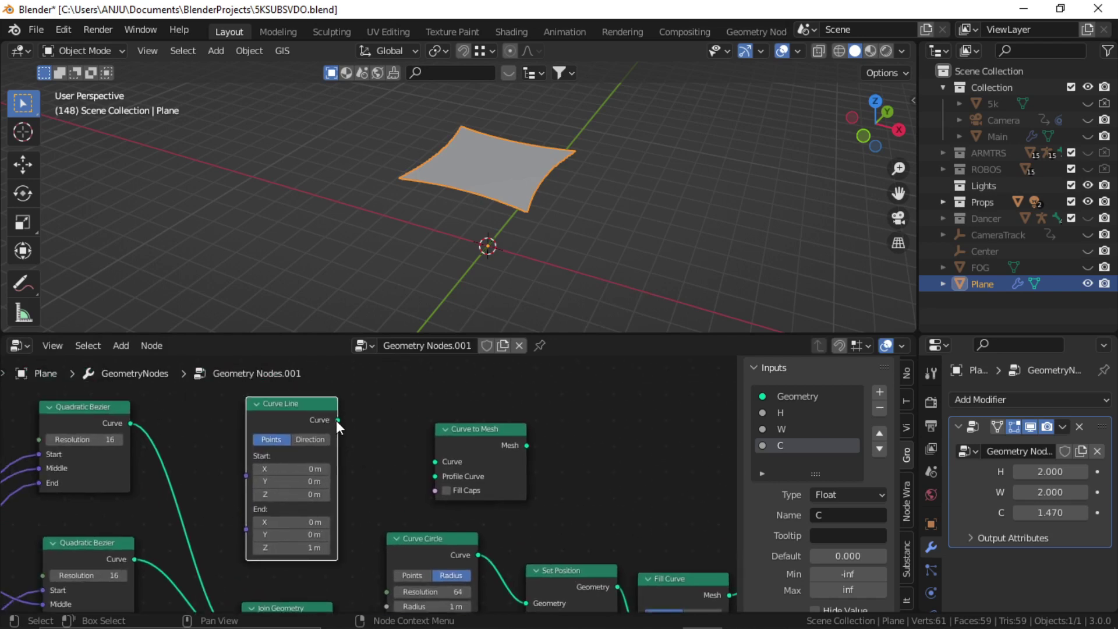
pyautogui.moveTo(338, 420); pyautogui.dragTo(435, 476)
pyautogui.scroll(-2, 365, 477)
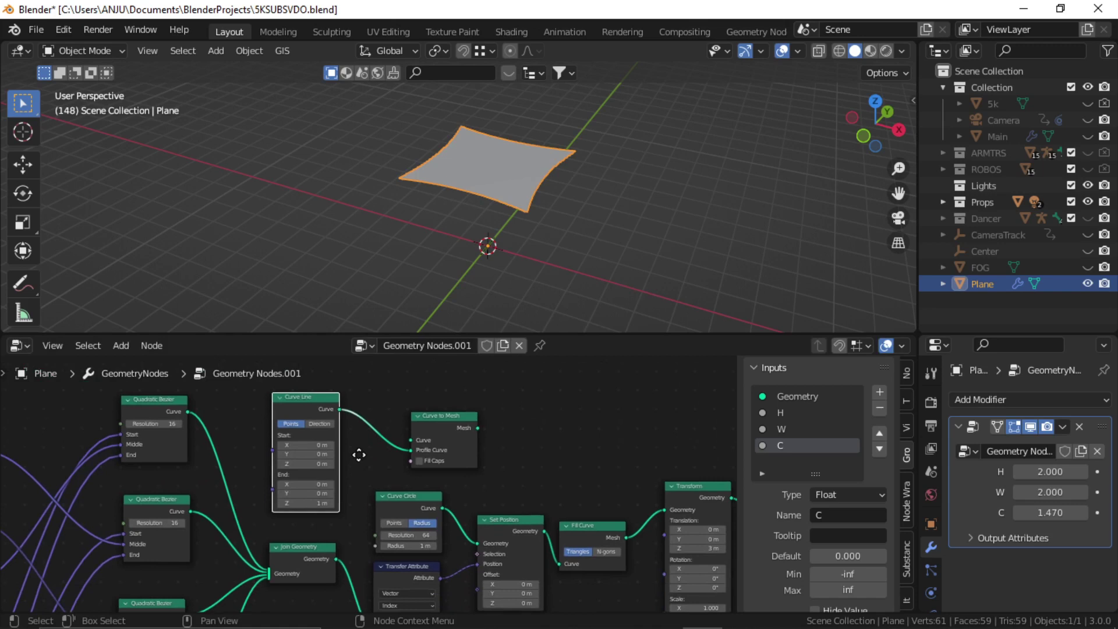
pyautogui.click(332, 560)
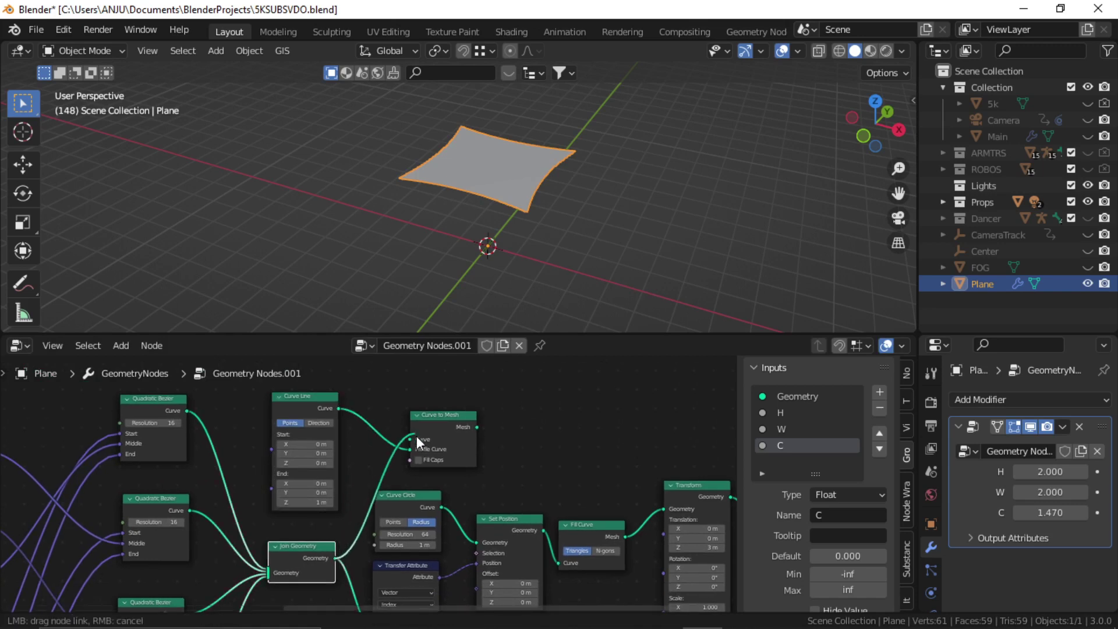
# Insert a Join Geometry node between Transform and the repositioned Group Output, and connect Curve to Mesh's Mesh output to it.
pyautogui.scroll(-1, 460, 456)
pyautogui.moveTo(460, 456); pyautogui.dragTo(393, 448, button='middle')
pyautogui.scroll(1, 639, 520)
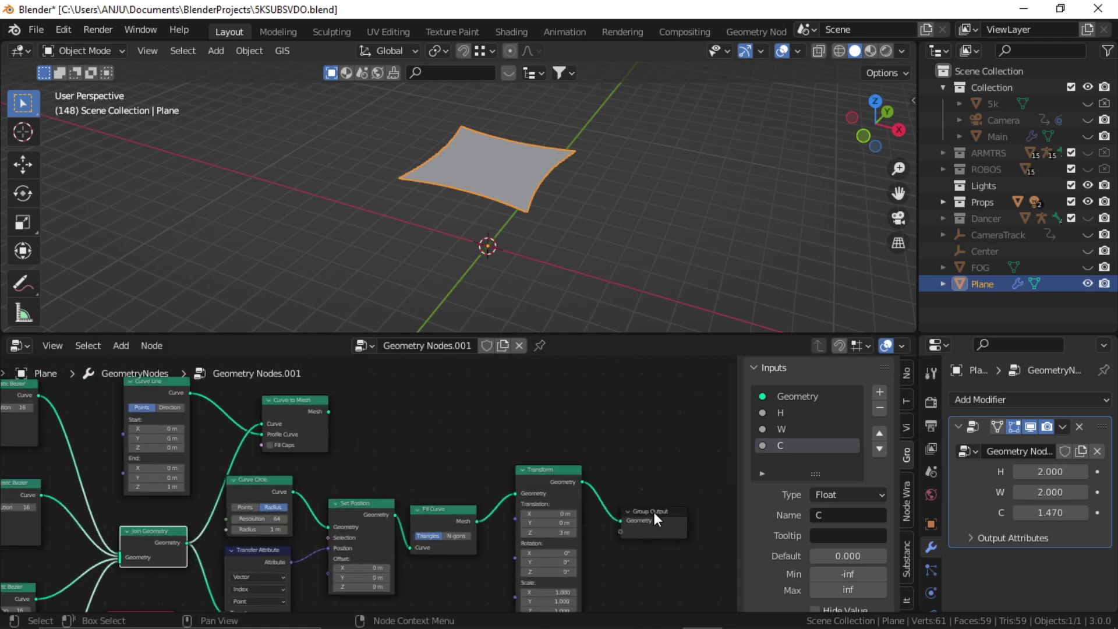
pyautogui.moveTo(654, 512); pyautogui.dragTo(696, 441)
pyautogui.click(636, 524)
pyautogui.moveTo(636, 524); pyautogui.dragTo(621, 527, button='middle')
pyautogui.hotkey('shift', 'a')
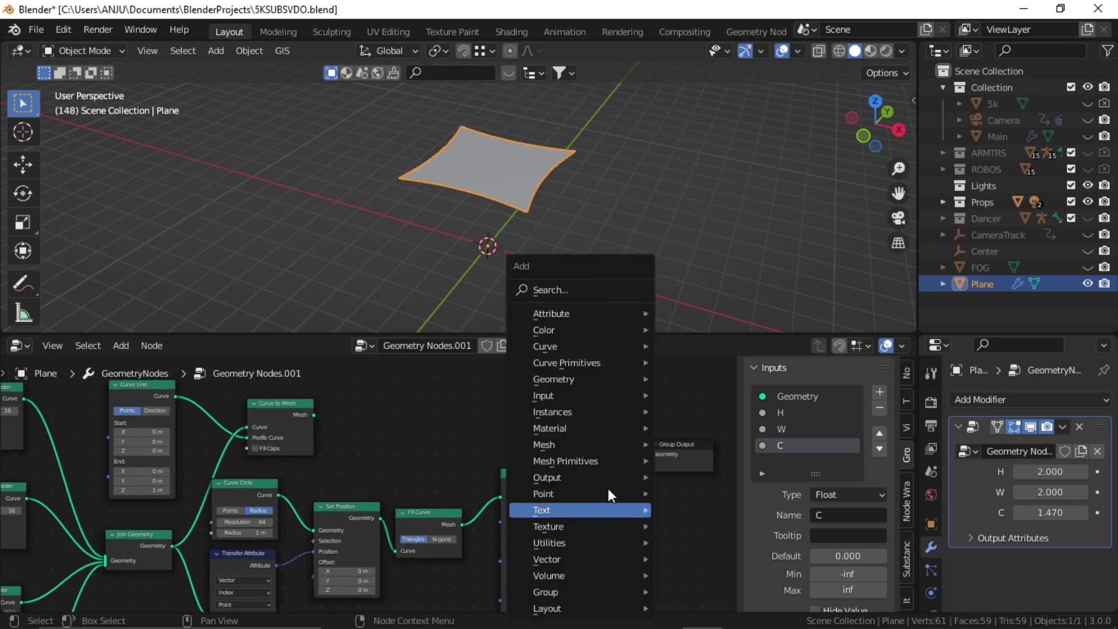
pyautogui.click(559, 290)
pyautogui.write('joi')
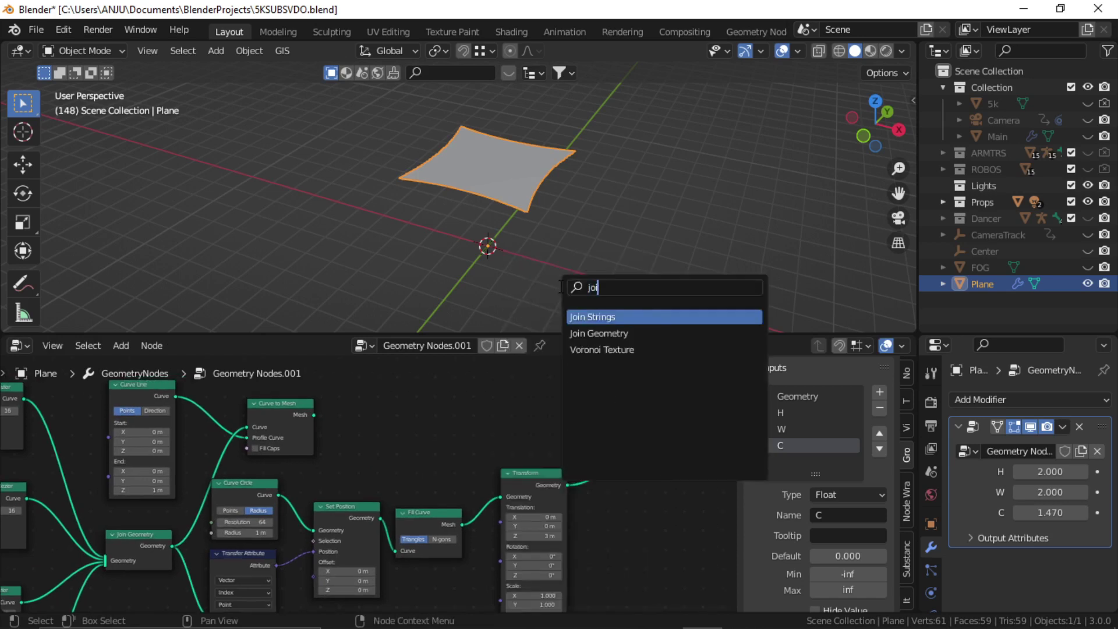
pyautogui.click(601, 333)
pyautogui.click(631, 474)
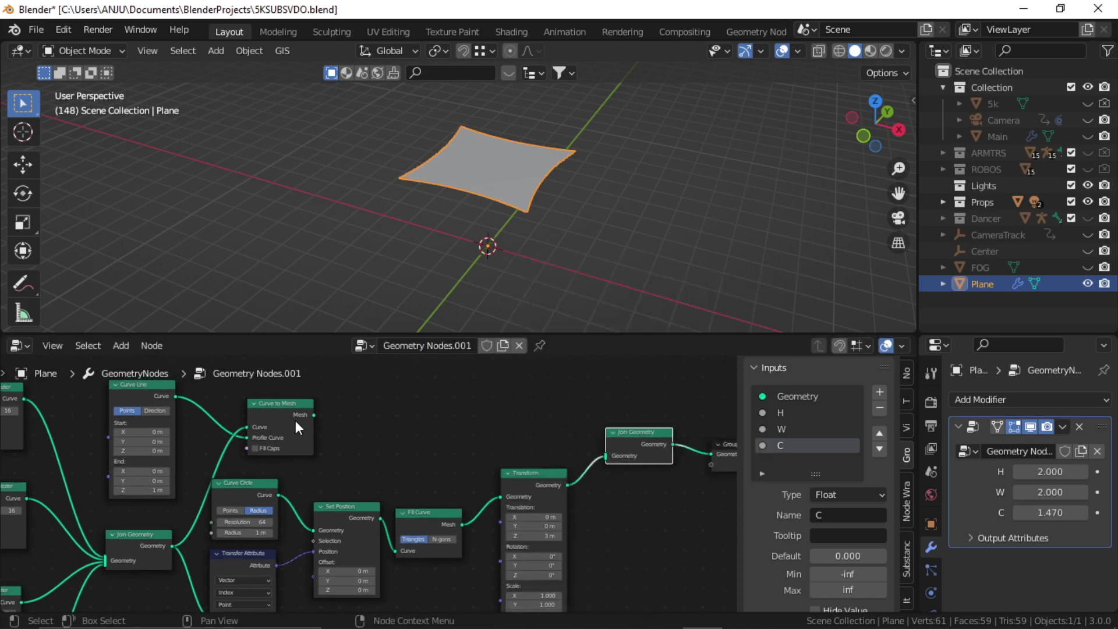
pyautogui.moveTo(313, 414); pyautogui.dragTo(606, 455)
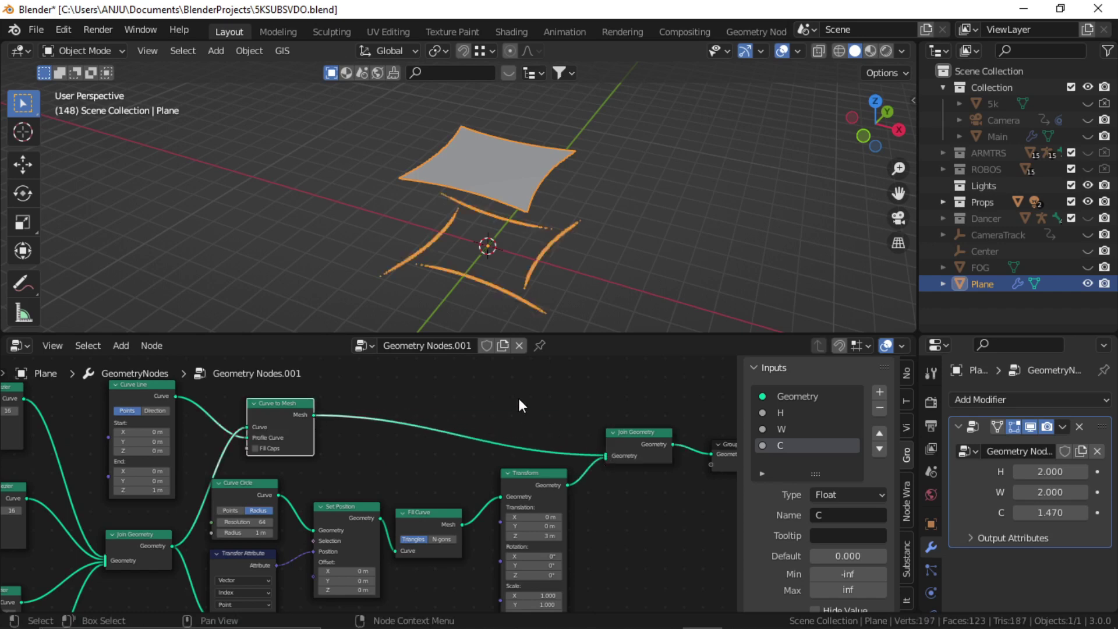
# Switch the Curve Line node to Direction mode and set its direction's Z component to 0.
pyautogui.moveTo(458, 409); pyautogui.dragTo(488, 451, button='middle')
pyautogui.scroll(3, 485, 432)
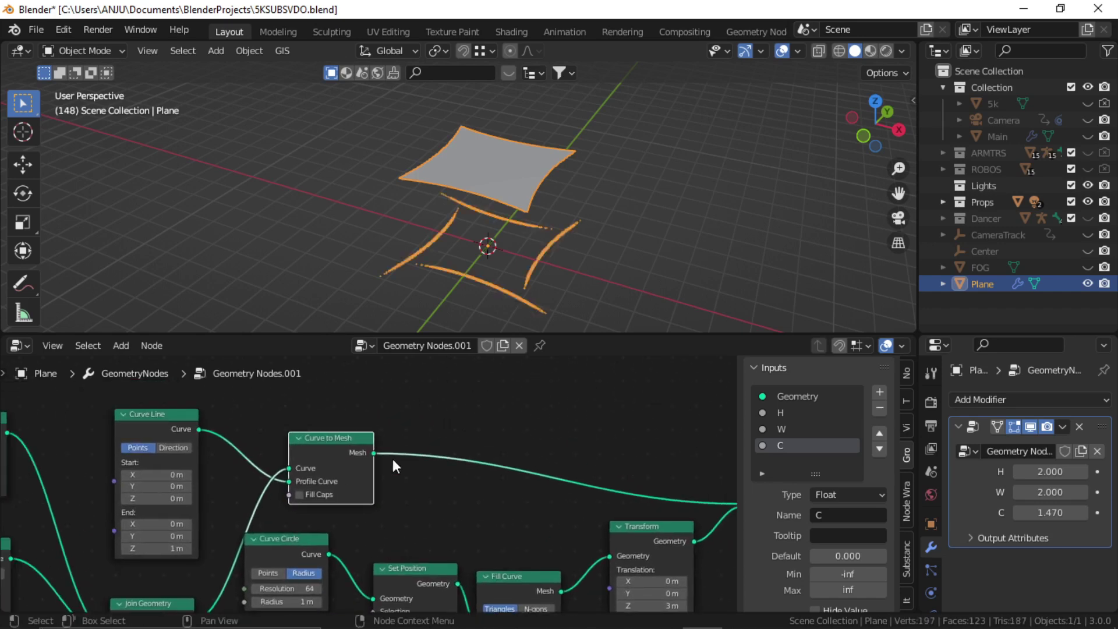
pyautogui.click(186, 449)
pyautogui.moveTo(215, 486); pyautogui.dragTo(254, 484, button='middle')
pyautogui.click(191, 547)
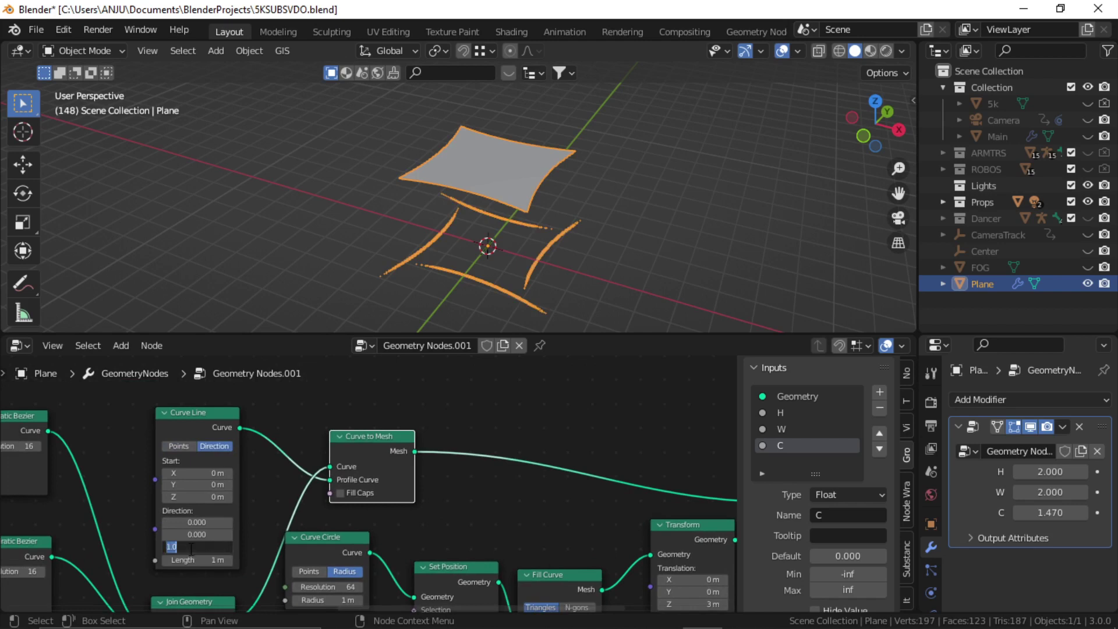
pyautogui.write('0')
pyautogui.press('Return')
# Set the Curve Line's direction Y to 1 and its start Y to -2.9 m, raising the edge strips to the filled surface.
pyautogui.click(198, 534)
pyautogui.write('1')
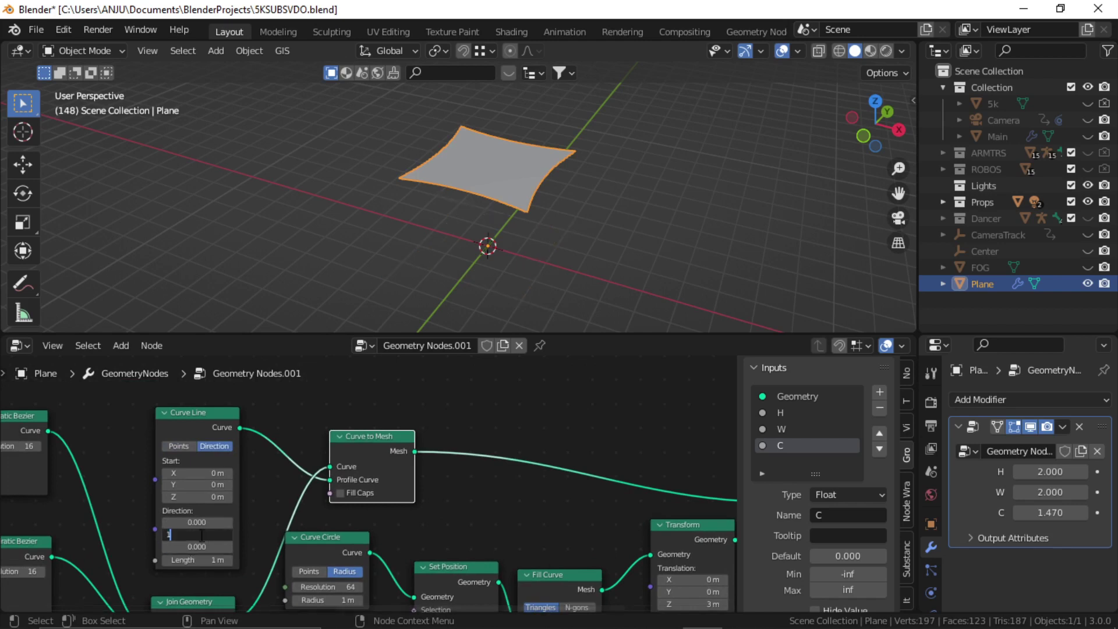
pyautogui.press('Return')
pyautogui.scroll(2, 227, 516)
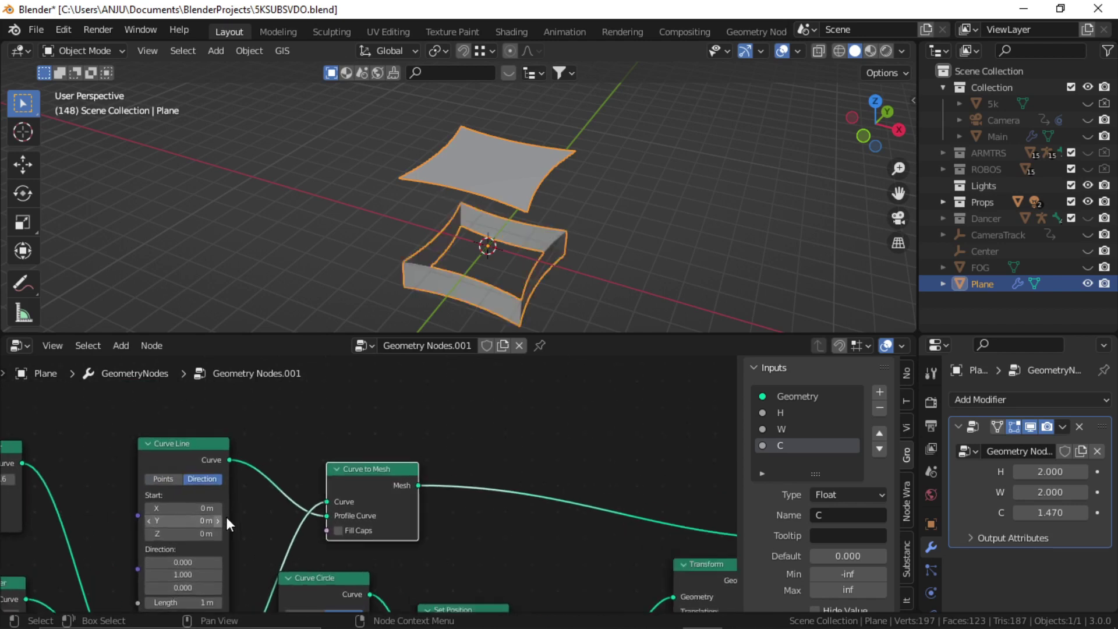
pyautogui.moveTo(131, 531); pyautogui.dragTo(92, 531)
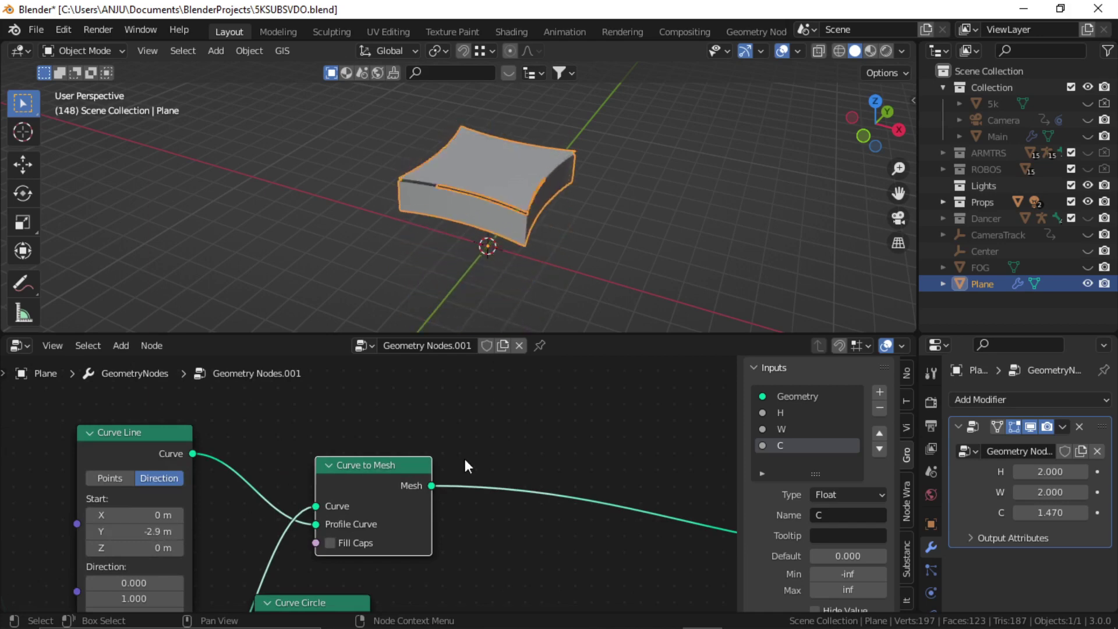
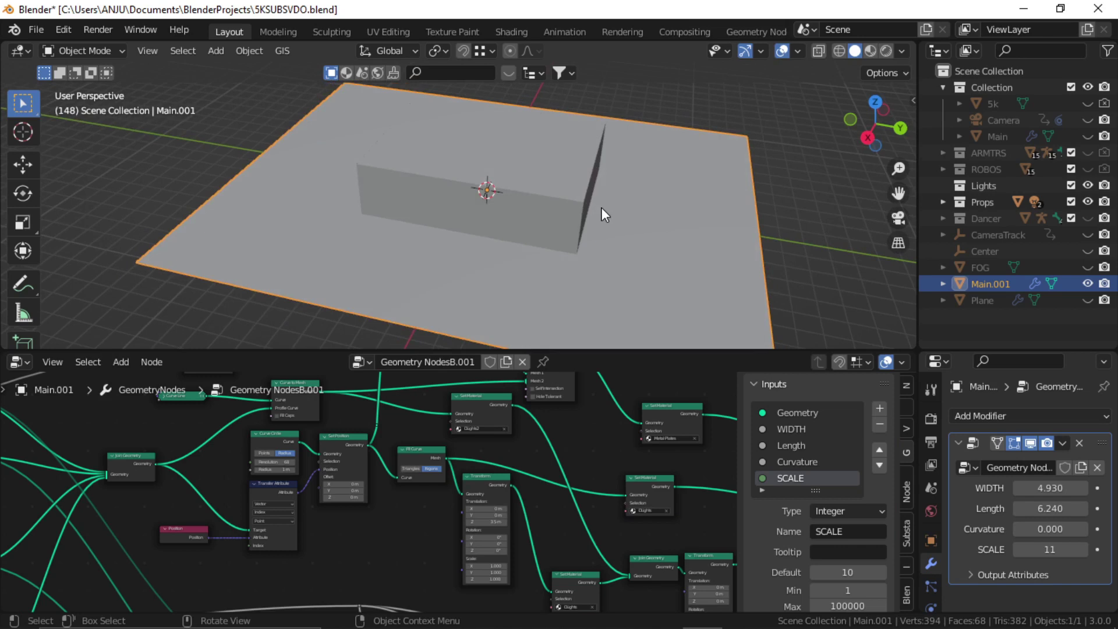
# Examine the finished Main.001 stage from several angles along with the layout of its Geometry NodesB.001 node tree.
pyautogui.moveTo(601, 207); pyautogui.dragTo(588, 227, button='middle')
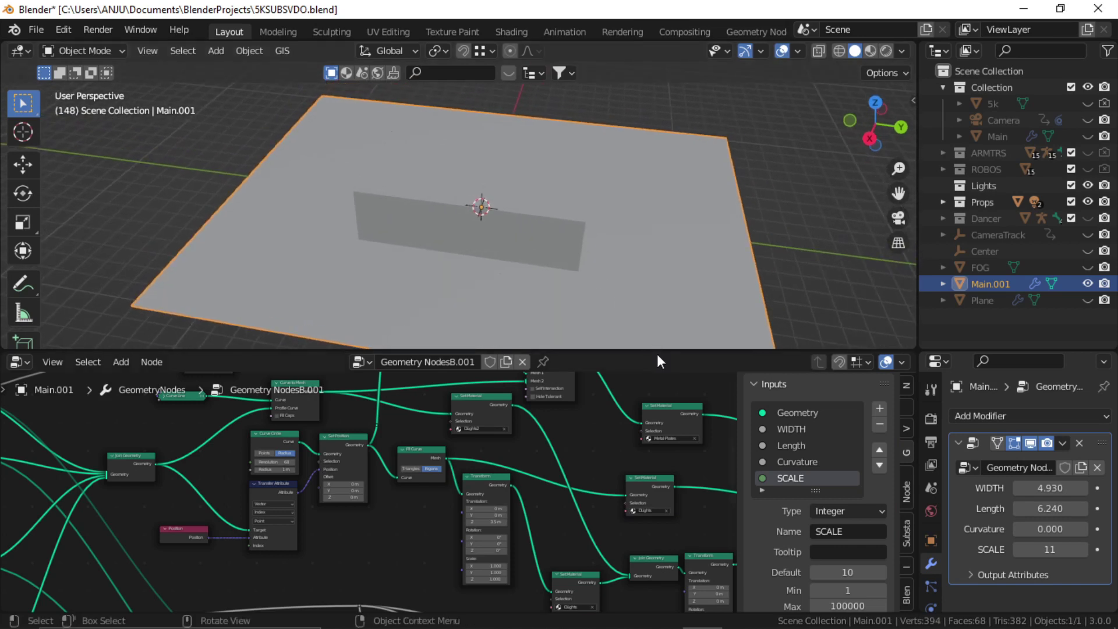
pyautogui.moveTo(657, 353); pyautogui.dragTo(654, 390)
pyautogui.moveTo(563, 289)
pyautogui.mouseDown(button='middle')
pyautogui.moveTo(566, 190)
pyautogui.moveTo(557, 295)
pyautogui.moveTo(604, 265)
pyautogui.moveTo(539, 258)
pyautogui.moveTo(564, 273)
pyautogui.mouseUp(button='middle')
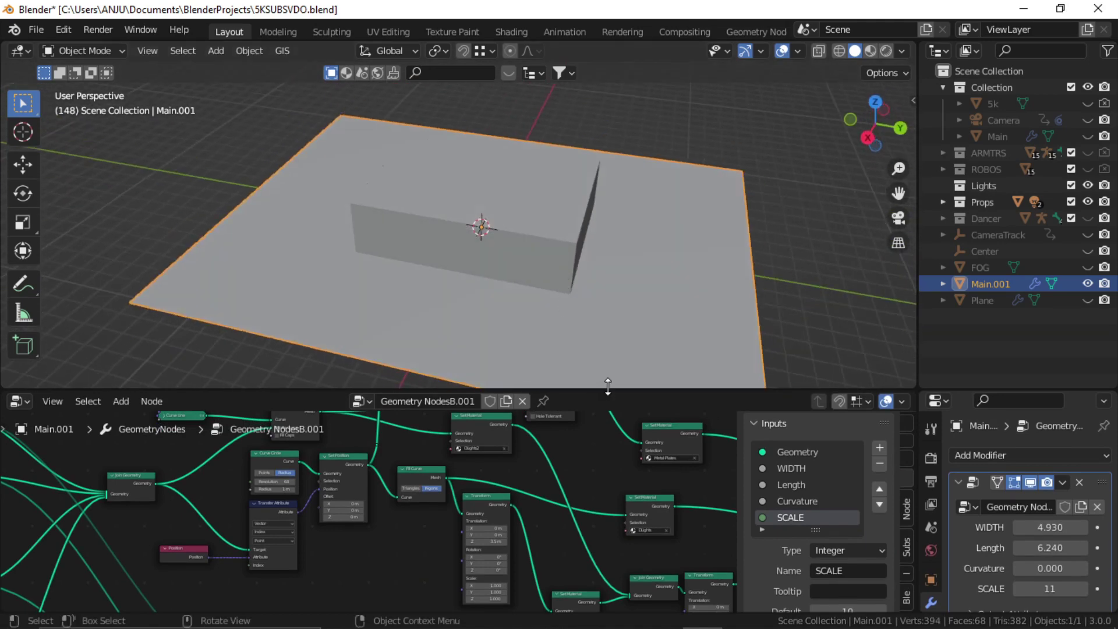
pyautogui.moveTo(608, 386); pyautogui.dragTo(603, 367)
pyautogui.moveTo(581, 403); pyautogui.dragTo(536, 447, button='middle')
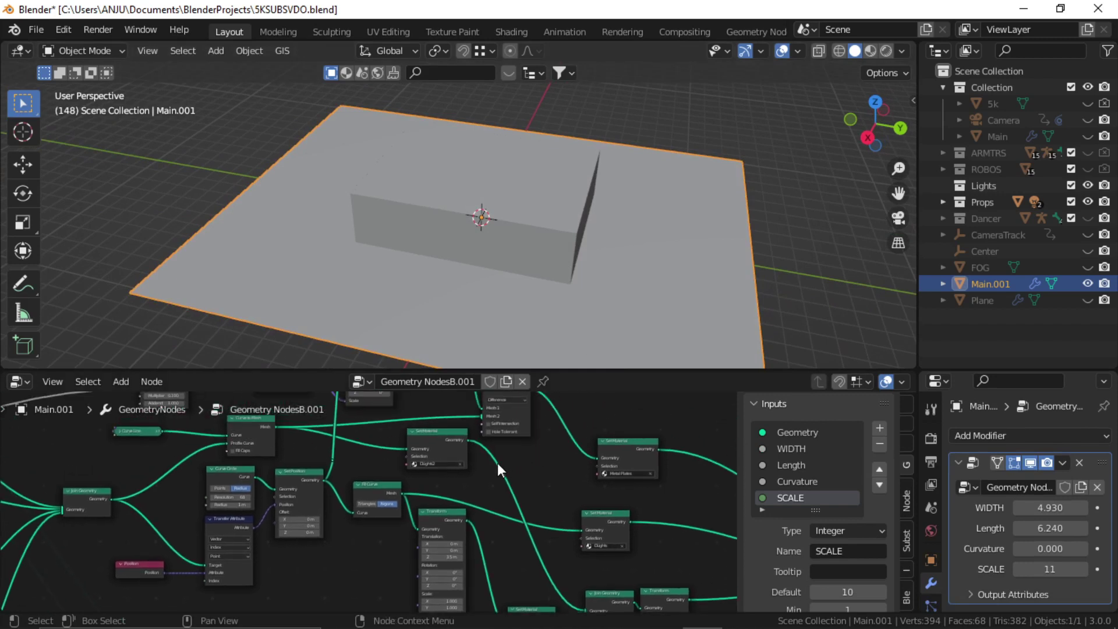
pyautogui.moveTo(497, 462); pyautogui.dragTo(535, 492, button='middle')
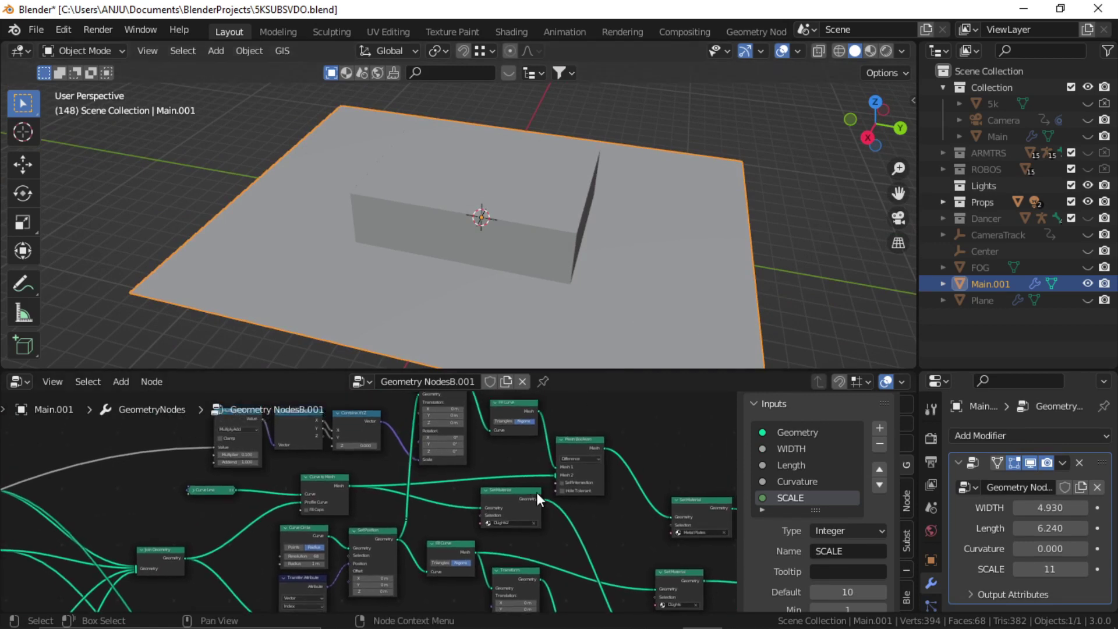
pyautogui.moveTo(500, 526); pyautogui.dragTo(513, 500, button='middle')
pyautogui.keyDown('shift'); pyautogui.scroll(2, 518, 467); pyautogui.keyUp('shift')
pyautogui.scroll(1, 492, 463)
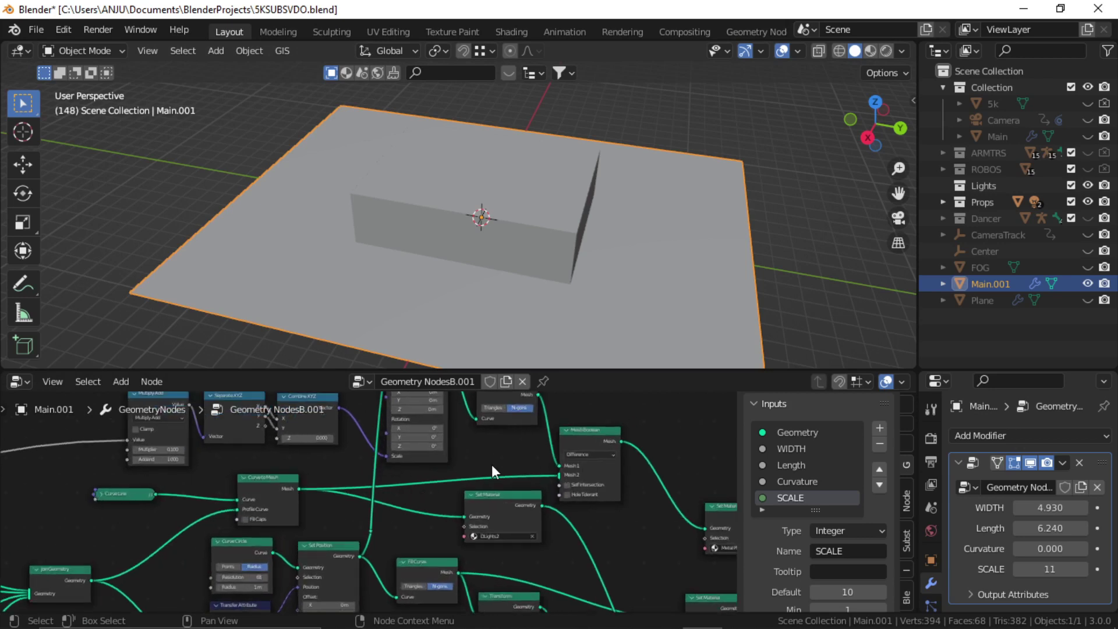
pyautogui.keyDown('shift'); pyautogui.moveTo(595, 302); pyautogui.dragTo(583, 277, button='middle'); pyautogui.keyUp('shift')
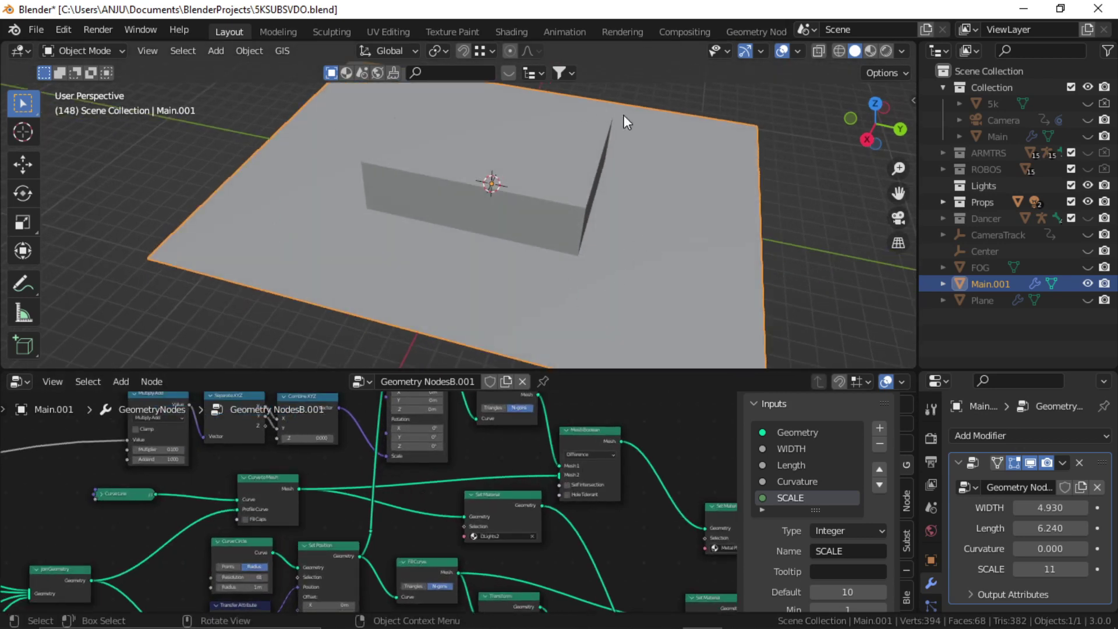
pyautogui.moveTo(470, 299); pyautogui.dragTo(534, 295, button='middle')
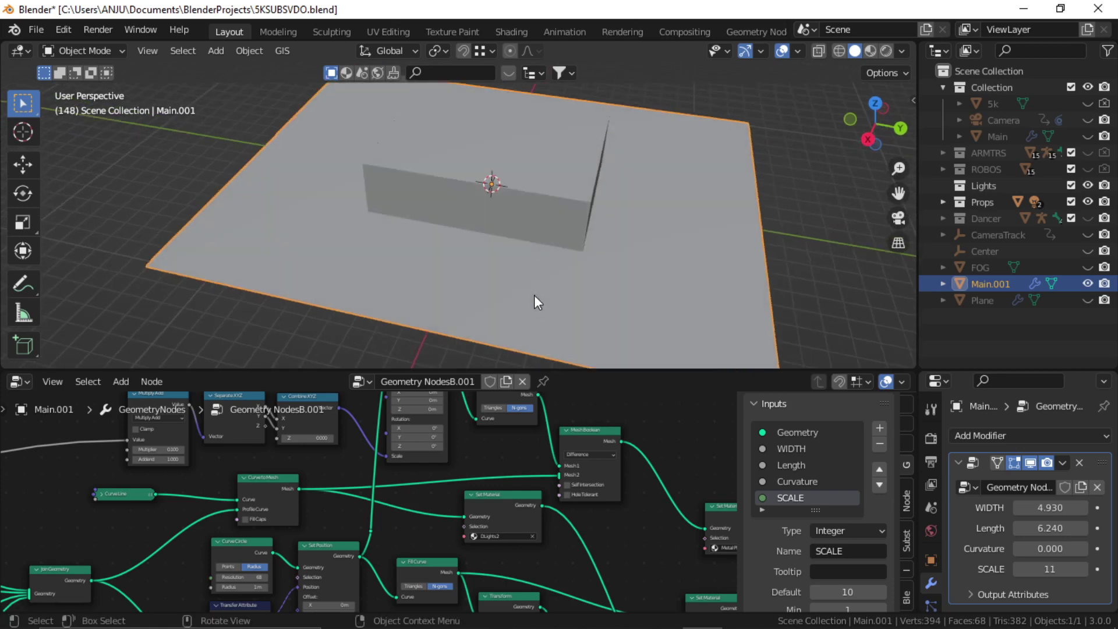
pyautogui.moveTo(508, 253); pyautogui.dragTo(496, 267, button='middle')
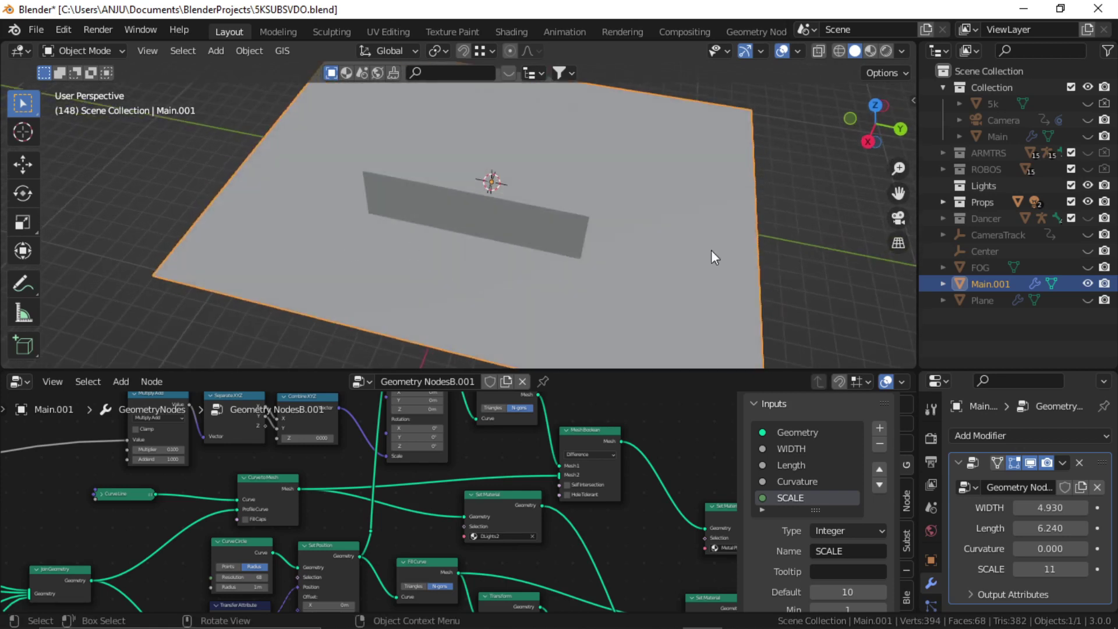
# Examine the Multiply Add, Separate XYZ and Combine XYZ chain that scales the Transform node, tracing it back to the Group Input.
pyautogui.moveTo(504, 437); pyautogui.dragTo(508, 510, button='middle')
pyautogui.moveTo(416, 543)
pyautogui.mouseDown(button='middle')
pyautogui.moveTo(425, 484)
pyautogui.moveTo(420, 539)
pyautogui.mouseUp(button='middle')
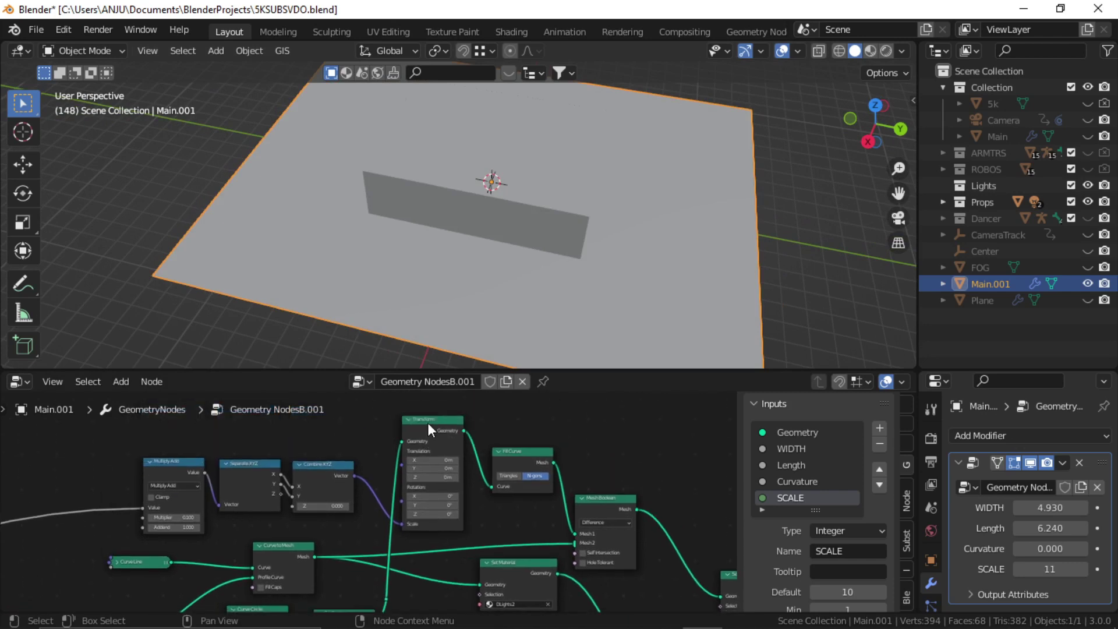
pyautogui.scroll(4, 427, 422)
pyautogui.moveTo(433, 429); pyautogui.dragTo(439, 458, button='middle')
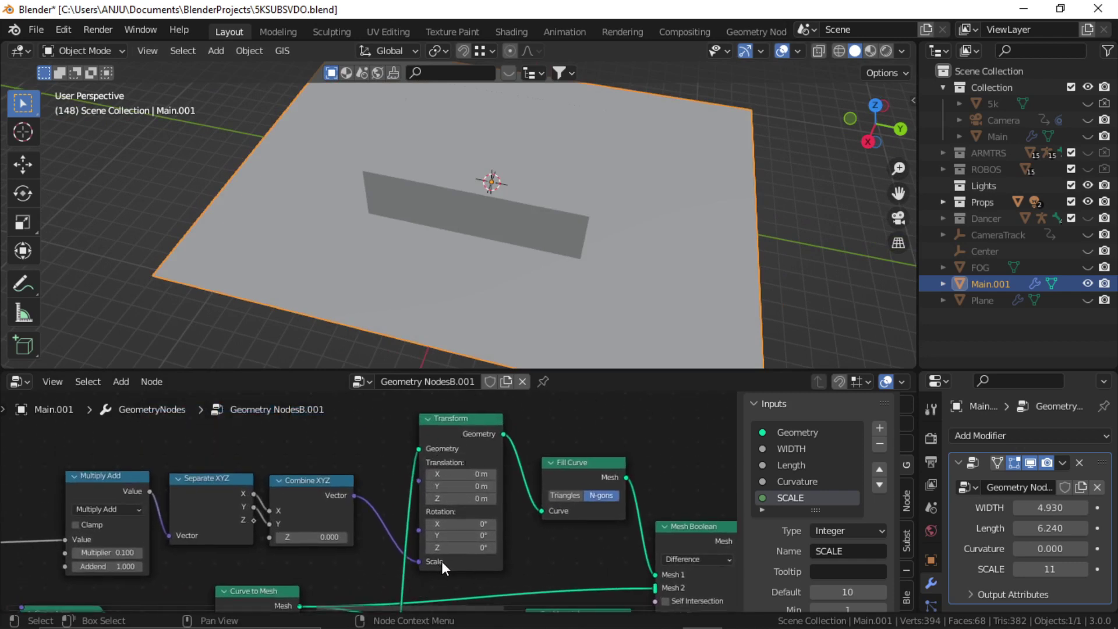
pyautogui.moveTo(441, 561); pyautogui.dragTo(473, 541, button='middle')
pyautogui.scroll(-5, 337, 473)
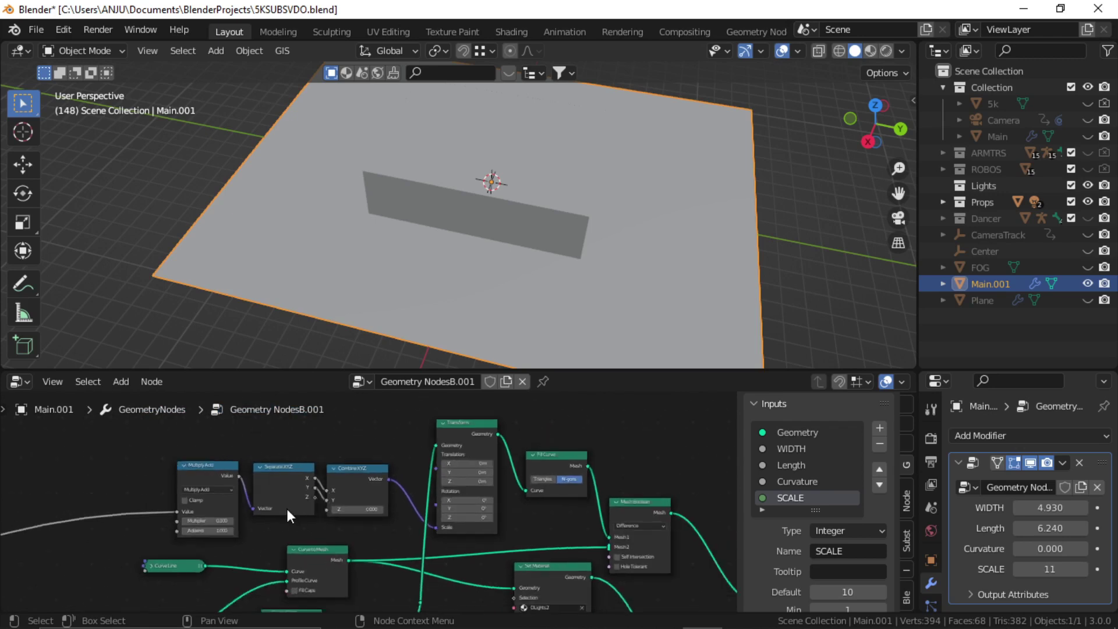
pyautogui.moveTo(224, 505); pyautogui.dragTo(256, 515, button='middle')
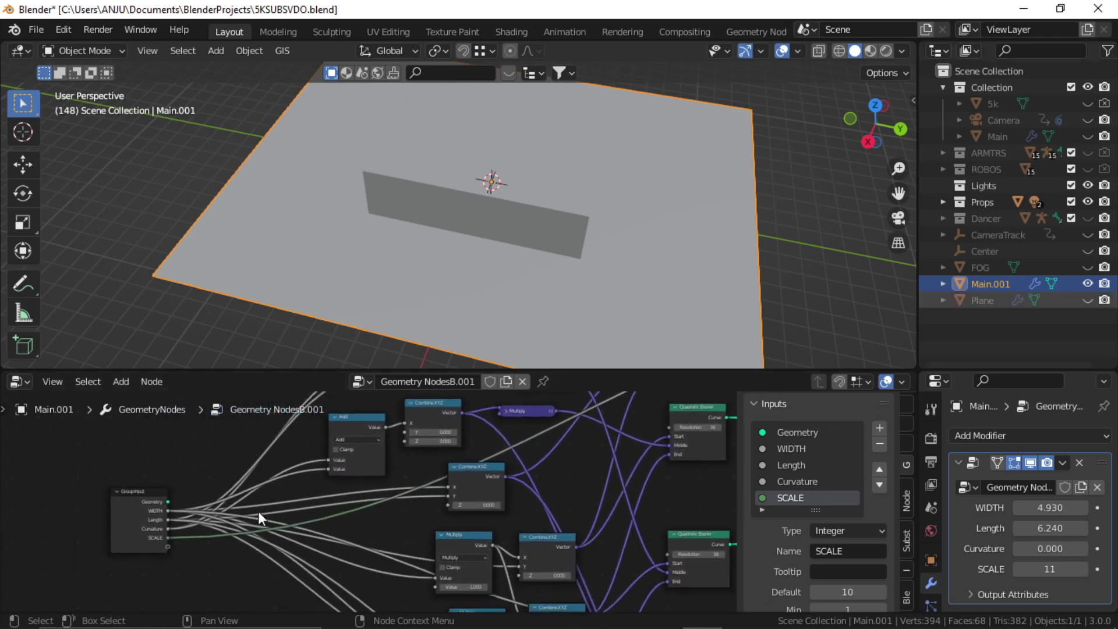
pyautogui.moveTo(518, 486); pyautogui.dragTo(401, 441, button='middle')
pyautogui.scroll(2, 594, 449)
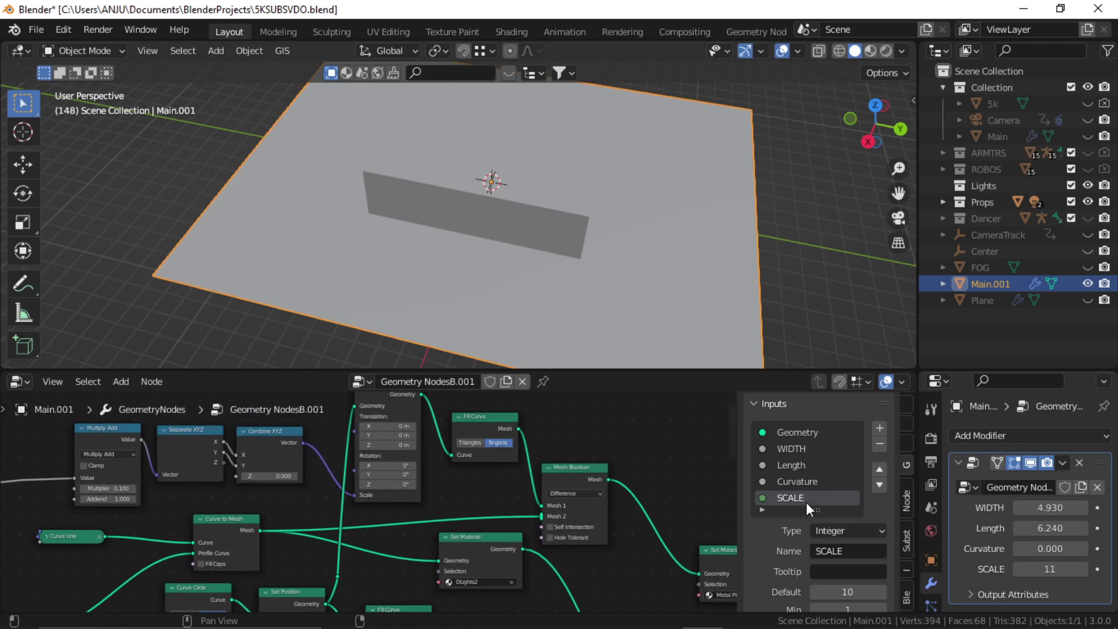
# Examine how Fill Curve and Curve to Mesh feed the Mesh Boolean Difference node and the DLights2 and Metal Plates Set Material nodes.
pyautogui.moveTo(470, 453); pyautogui.dragTo(450, 467, button='middle')
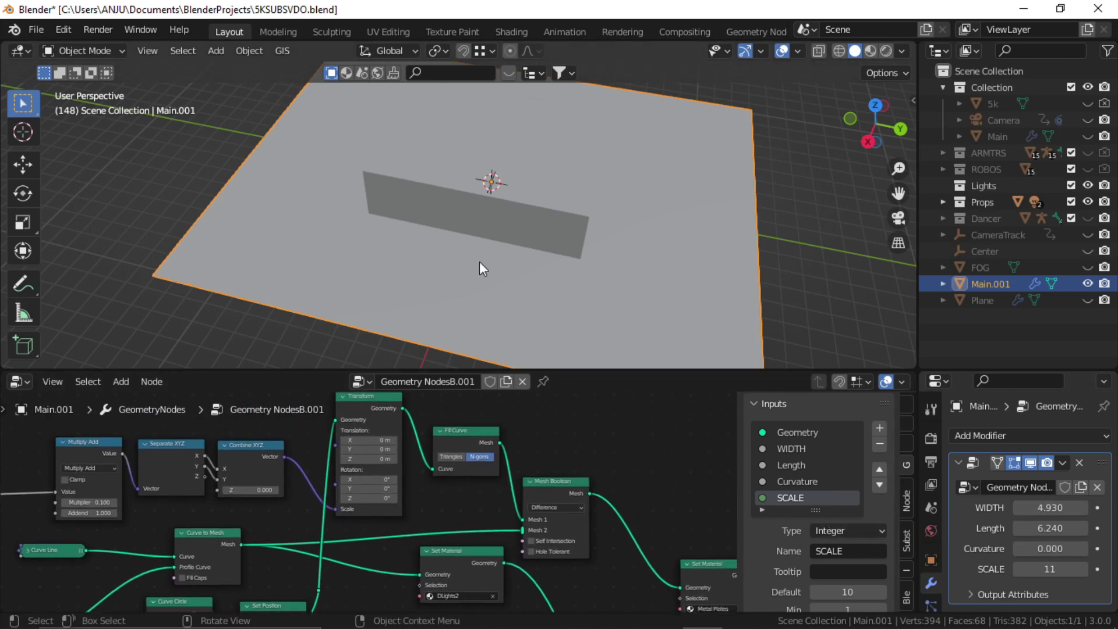
pyautogui.scroll(-2, 460, 462)
pyautogui.moveTo(489, 489); pyautogui.dragTo(457, 456, button='middle')
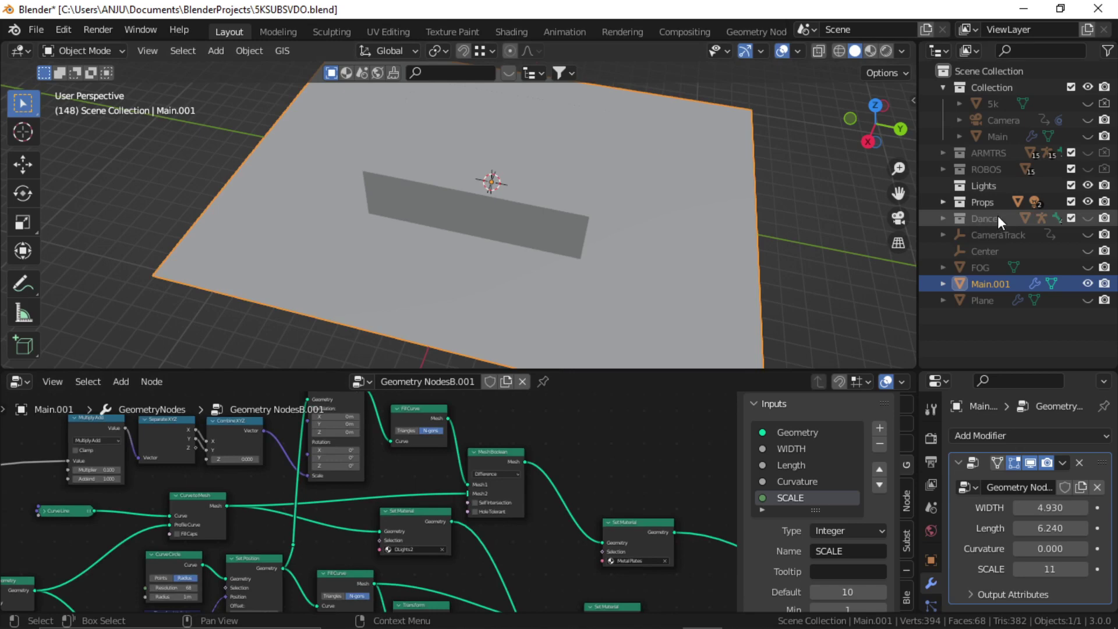
pyautogui.moveTo(680, 243); pyautogui.dragTo(632, 269, button='middle')
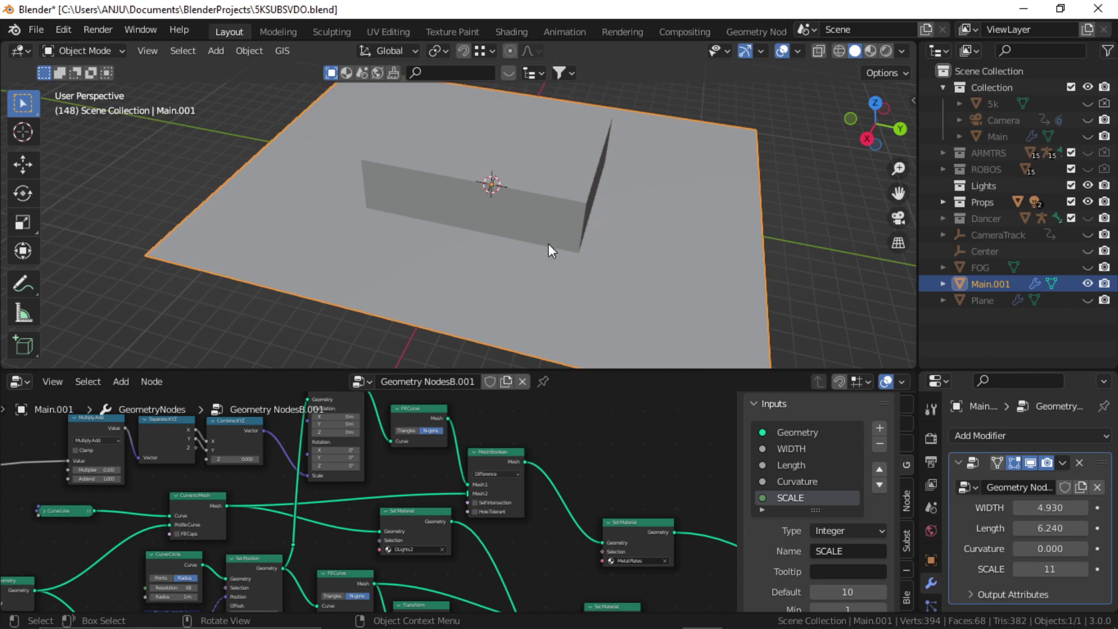
pyautogui.scroll(3, 481, 489)
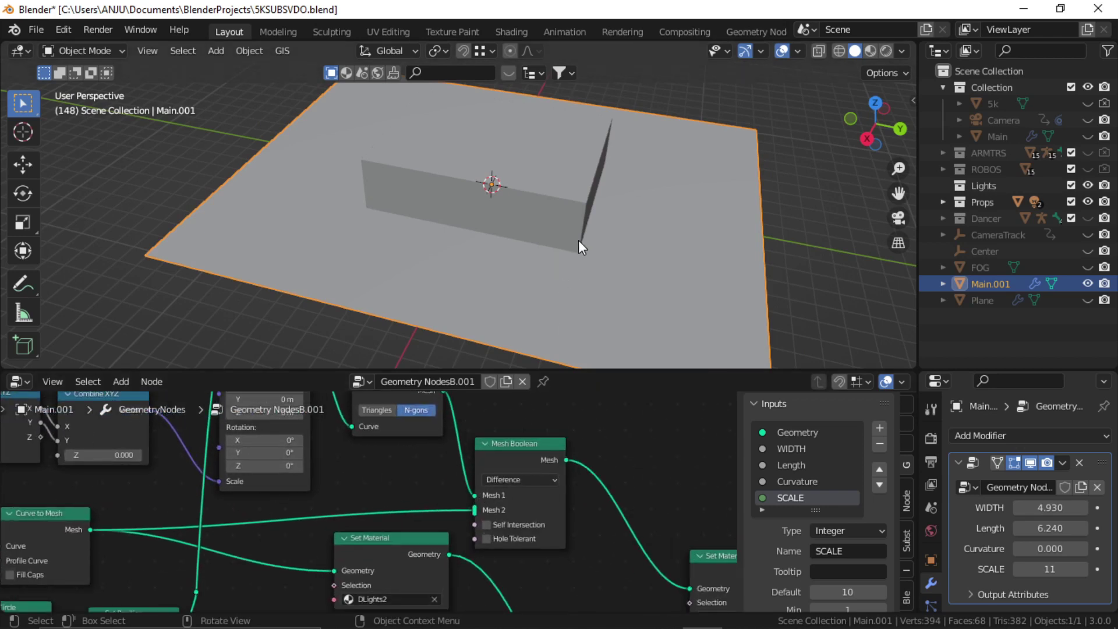
pyautogui.scroll(-1, 543, 407)
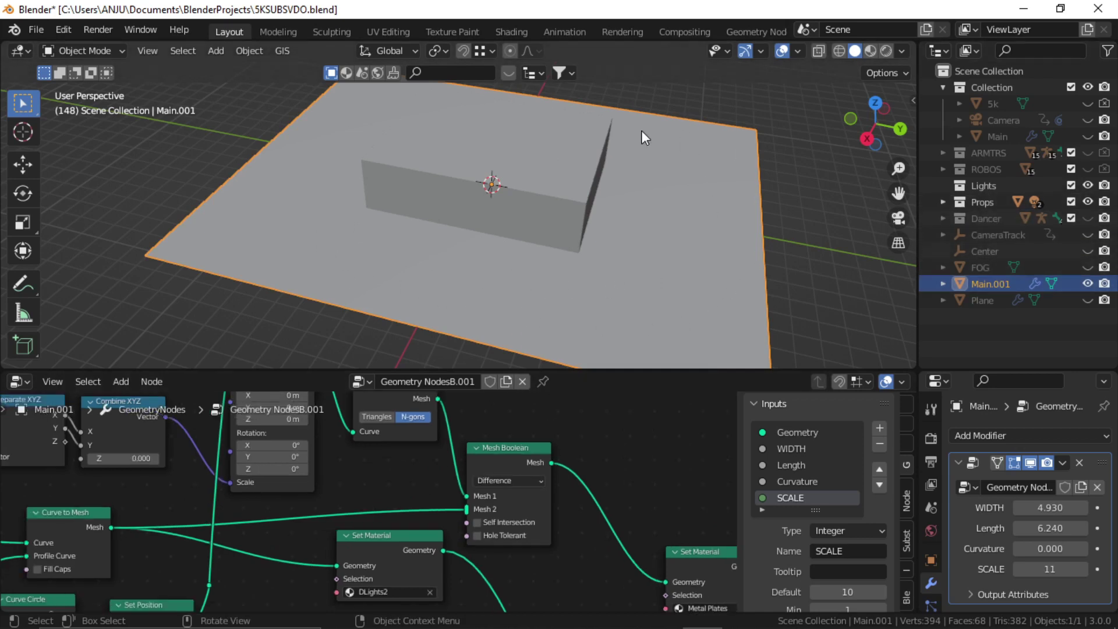
pyautogui.scroll(-2, 534, 438)
pyautogui.moveTo(551, 466)
pyautogui.mouseDown(button='middle')
pyautogui.moveTo(548, 428)
pyautogui.moveTo(607, 449)
pyautogui.moveTo(708, 416)
pyautogui.mouseUp(button='middle')
pyautogui.scroll(4, 499, 453)
pyautogui.moveTo(495, 462); pyautogui.dragTo(483, 474, button='middle')
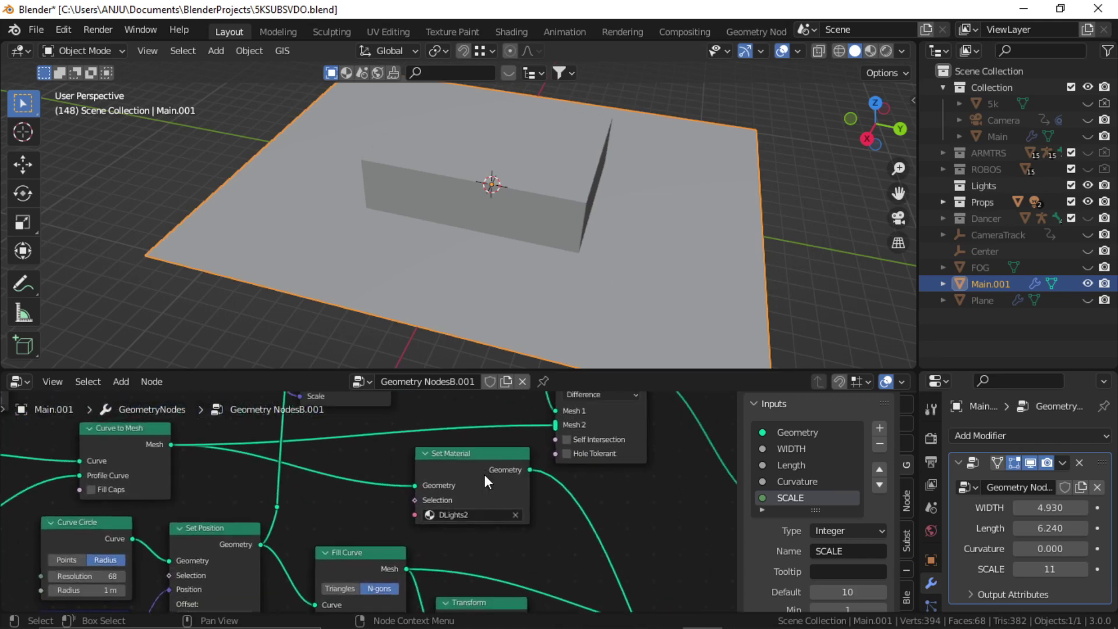
# Display the Main.001 stage in Material Preview shading.
pyautogui.click(873, 50)
pyautogui.moveTo(521, 216); pyautogui.dragTo(520, 234, button='middle')
pyautogui.scroll(1, 547, 233)
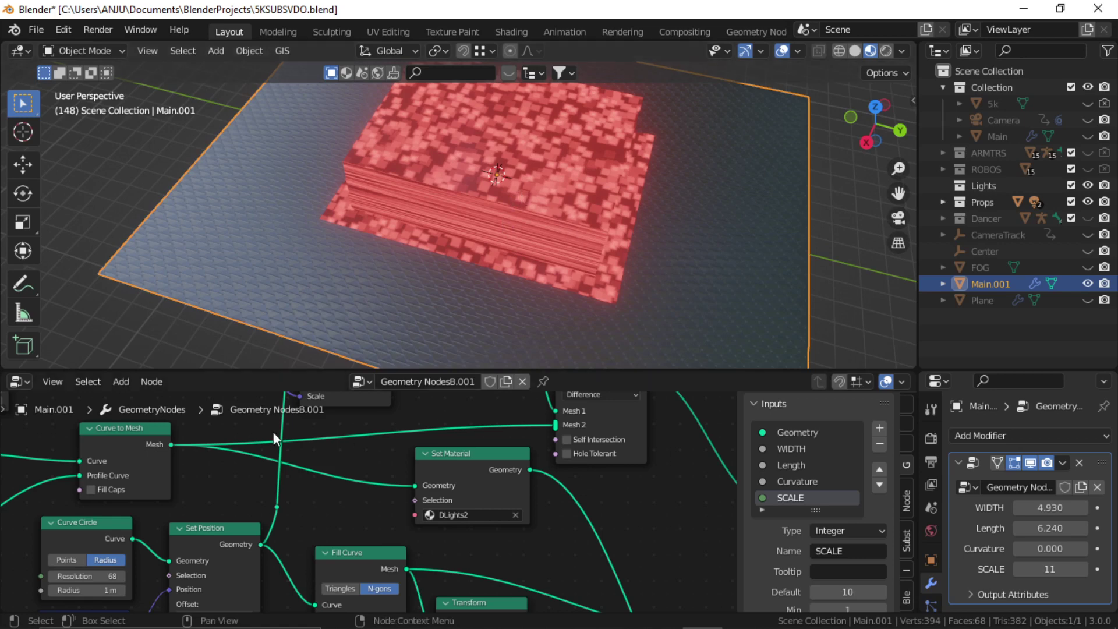
# Switch the node editor to the Shader Editor and examine the DLights material's Texture Coordinate, Mapping, Voronoi Texture and ColorRamp nodes.
pyautogui.click(19, 382)
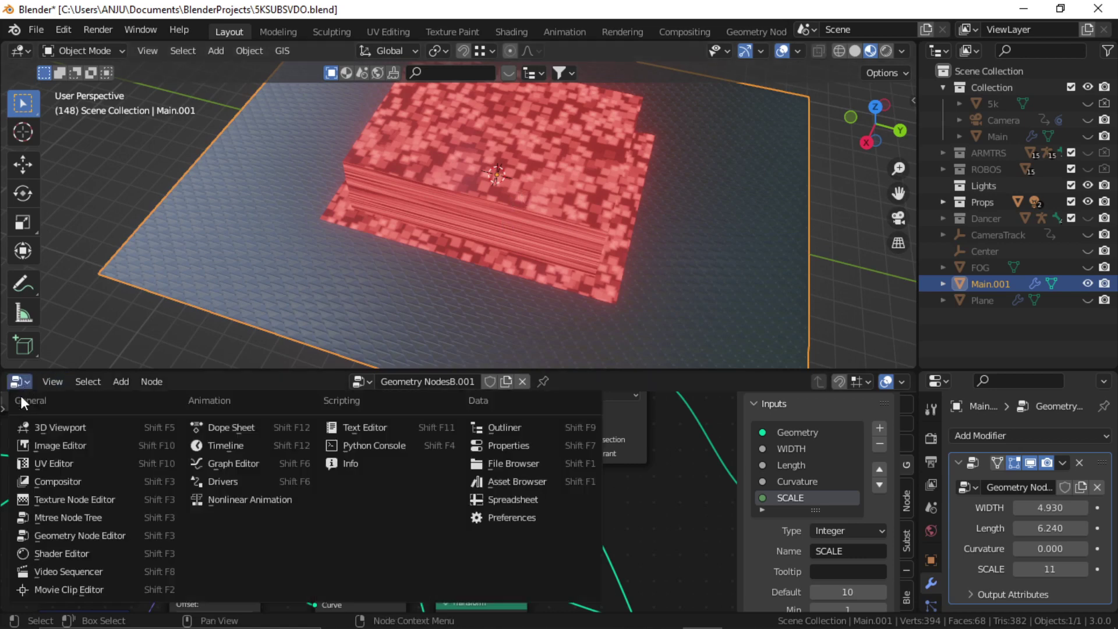
pyautogui.click(72, 550)
pyautogui.moveTo(387, 468); pyautogui.dragTo(464, 469, button='middle')
pyautogui.scroll(2, 302, 498)
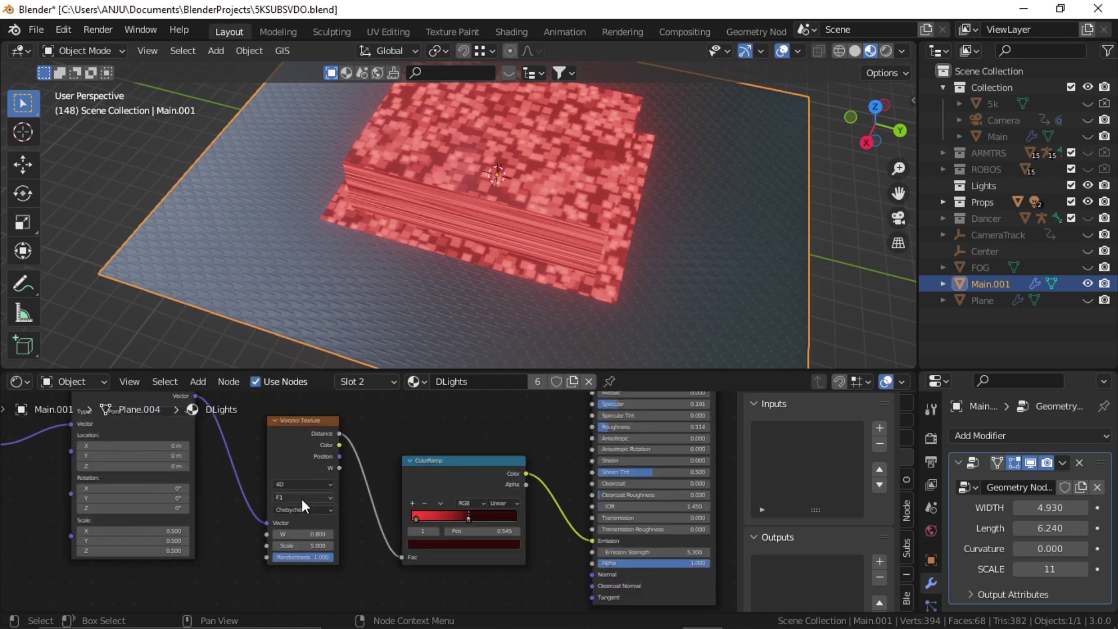
pyautogui.moveTo(348, 490); pyautogui.dragTo(412, 512, button='middle')
pyautogui.moveTo(295, 484); pyautogui.dragTo(397, 489, button='middle')
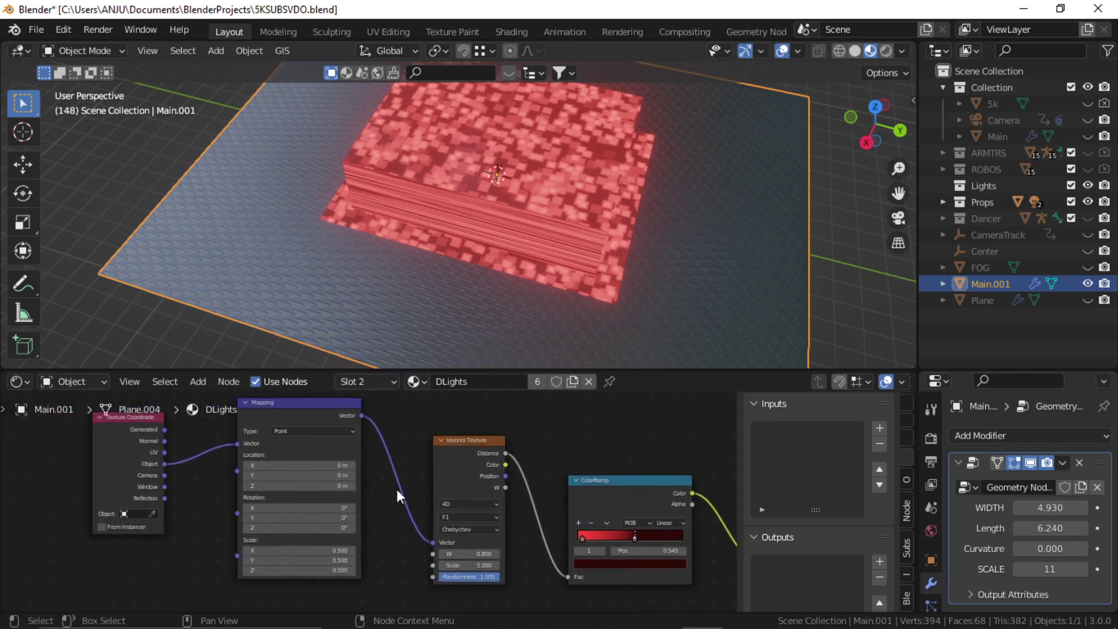
pyautogui.scroll(3, 362, 493)
pyautogui.moveTo(183, 471); pyautogui.dragTo(183, 517, button='middle')
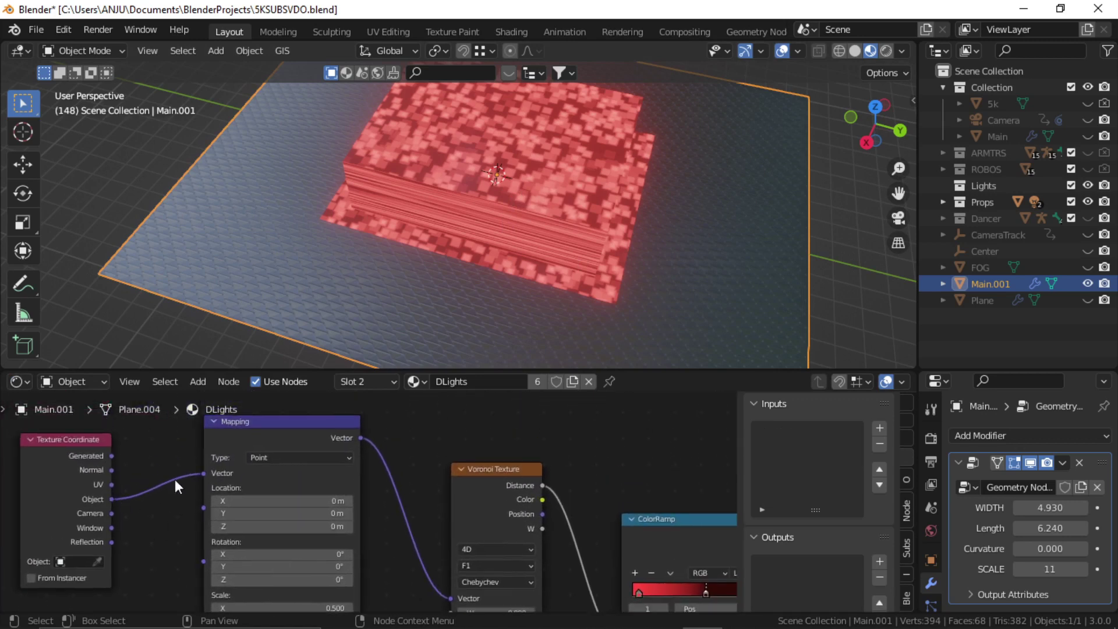
pyautogui.scroll(-3, 406, 508)
pyautogui.moveTo(533, 513); pyautogui.dragTo(467, 477, button='middle')
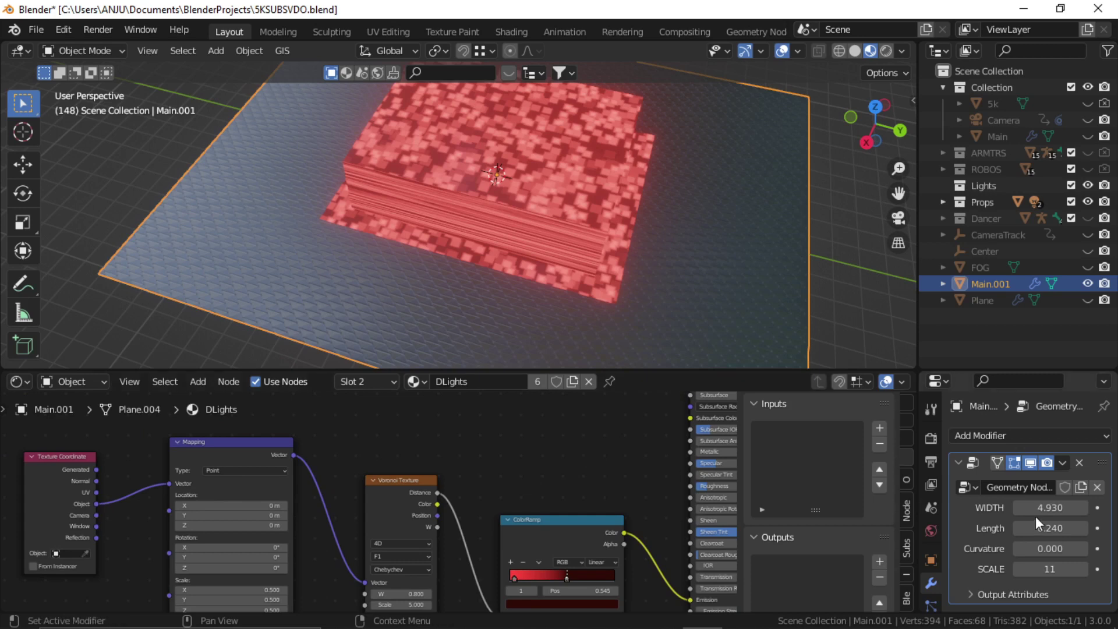
# Set the stage's WIDTH to 6.440 in the Main.001 modifier and check the light pattern on the resized stage.
pyautogui.moveTo(1038, 510)
pyautogui.mouseDown()
pyautogui.moveTo(1101, 509)
pyautogui.moveTo(1038, 509)
pyautogui.mouseUp()
pyautogui.scroll(-4, 526, 275)
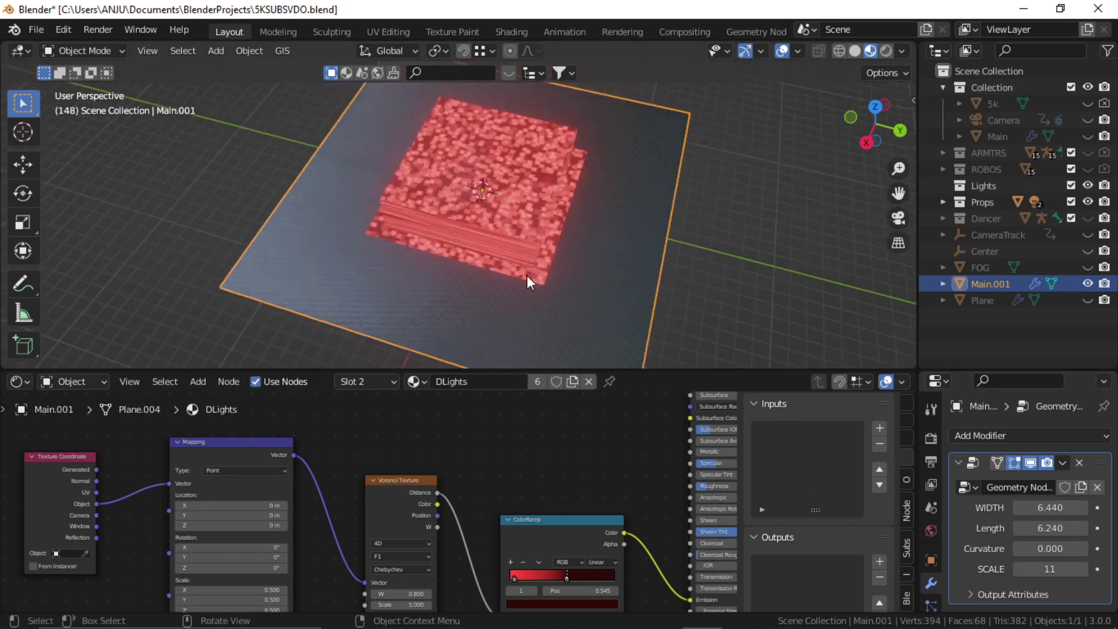
pyautogui.moveTo(527, 275); pyautogui.dragTo(527, 218, button='middle')
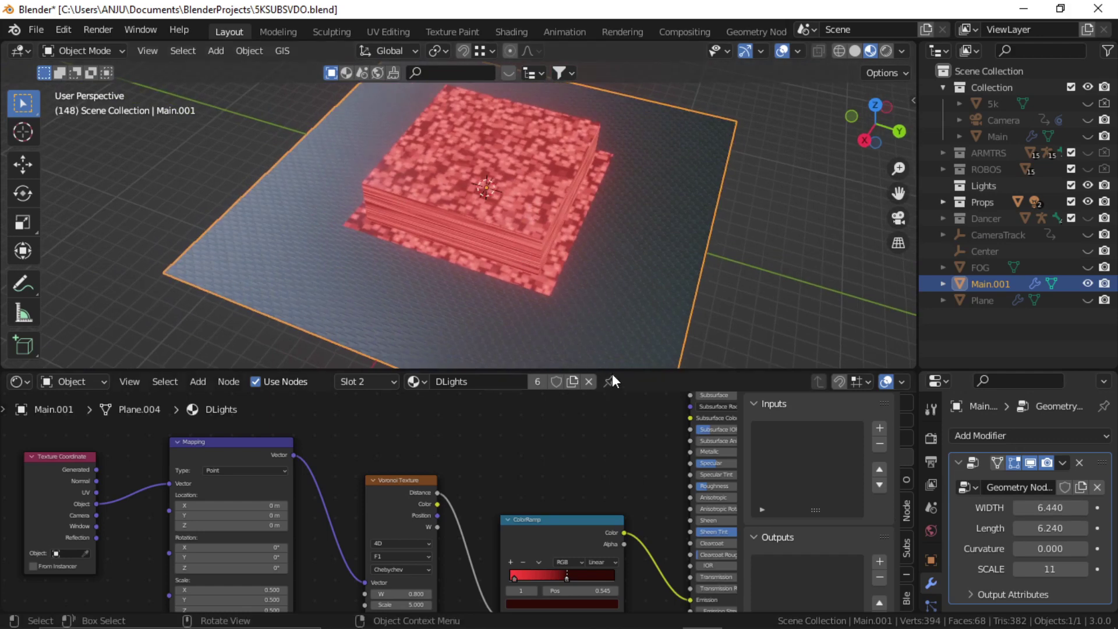
pyautogui.moveTo(618, 369); pyautogui.dragTo(619, 388)
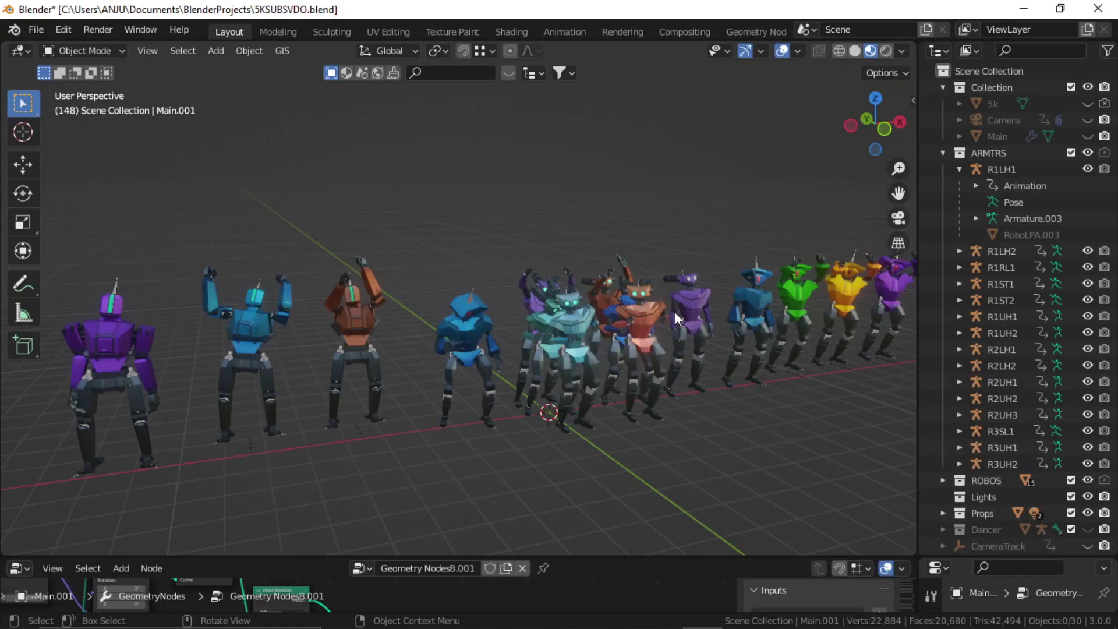
# Examine the row of animated dancing robots from the ARMTRS and ROBOS collections.
pyautogui.moveTo(665, 345); pyautogui.dragTo(596, 346, button='middle')
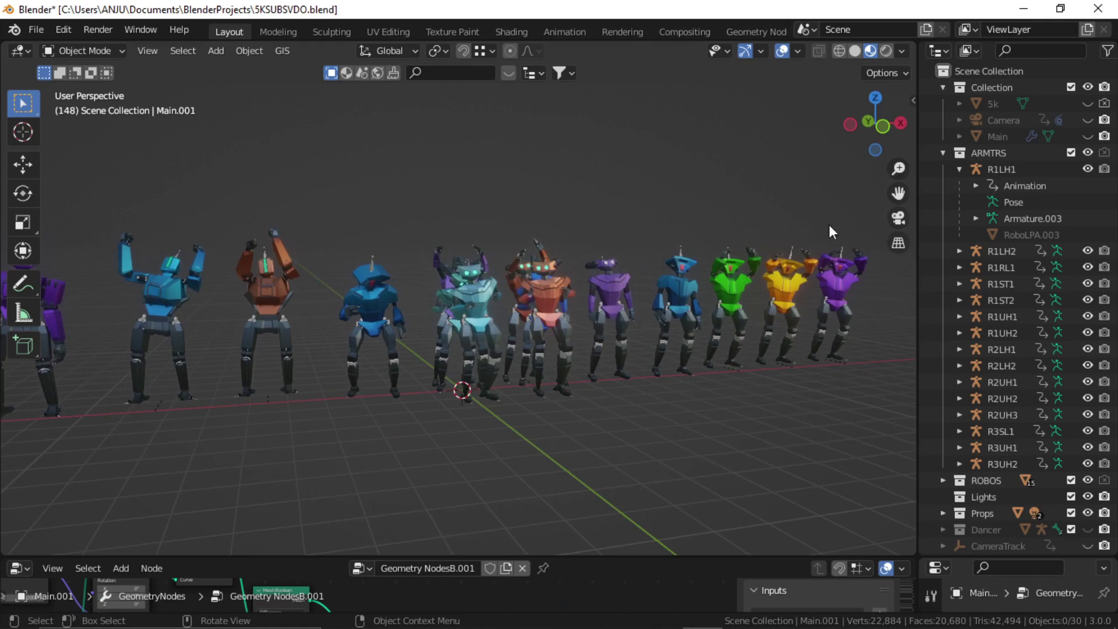
# Examine the R1LH1 armature and its RoboLPA.003 mesh among the row of robots.
pyautogui.scroll(3, 531, 334)
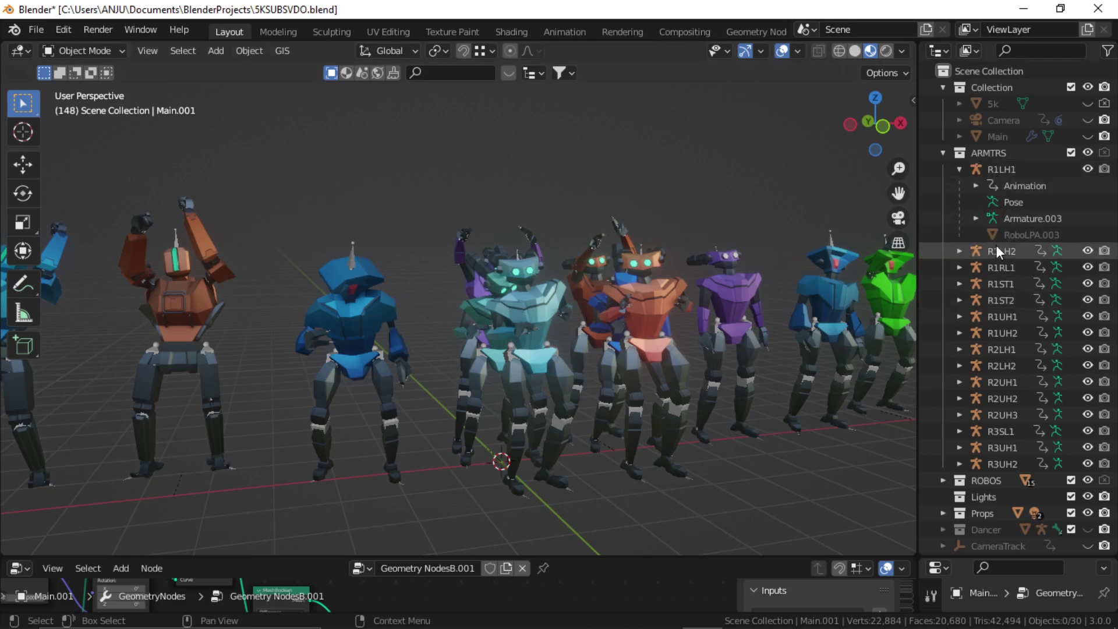
pyautogui.click(1002, 168)
pyautogui.moveTo(535, 326); pyautogui.dragTo(534, 361, button='middle')
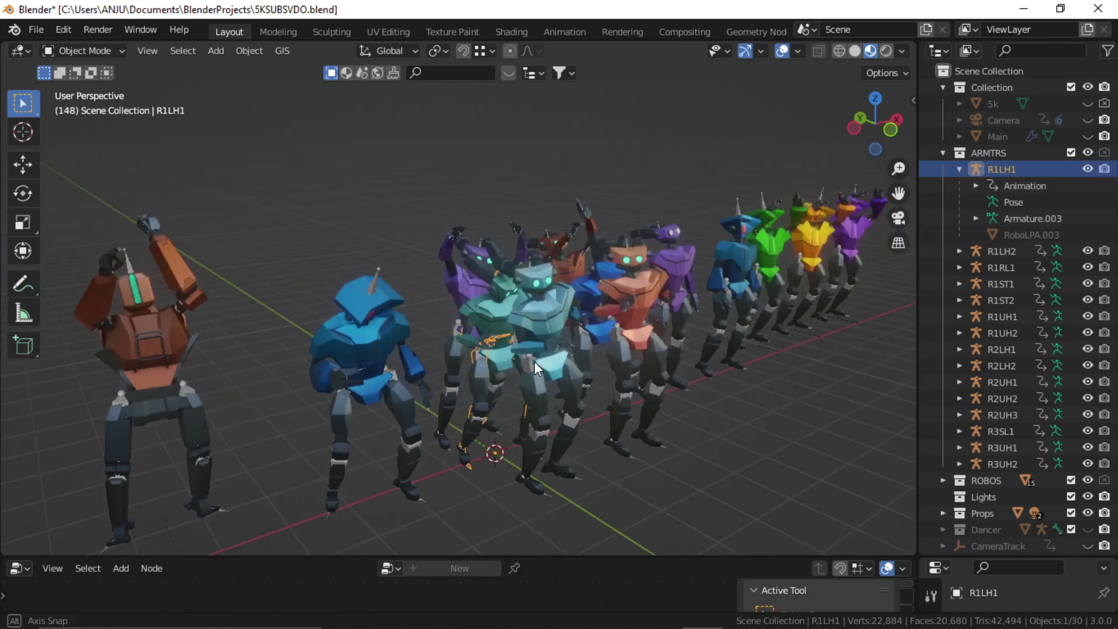
pyautogui.click(1029, 233)
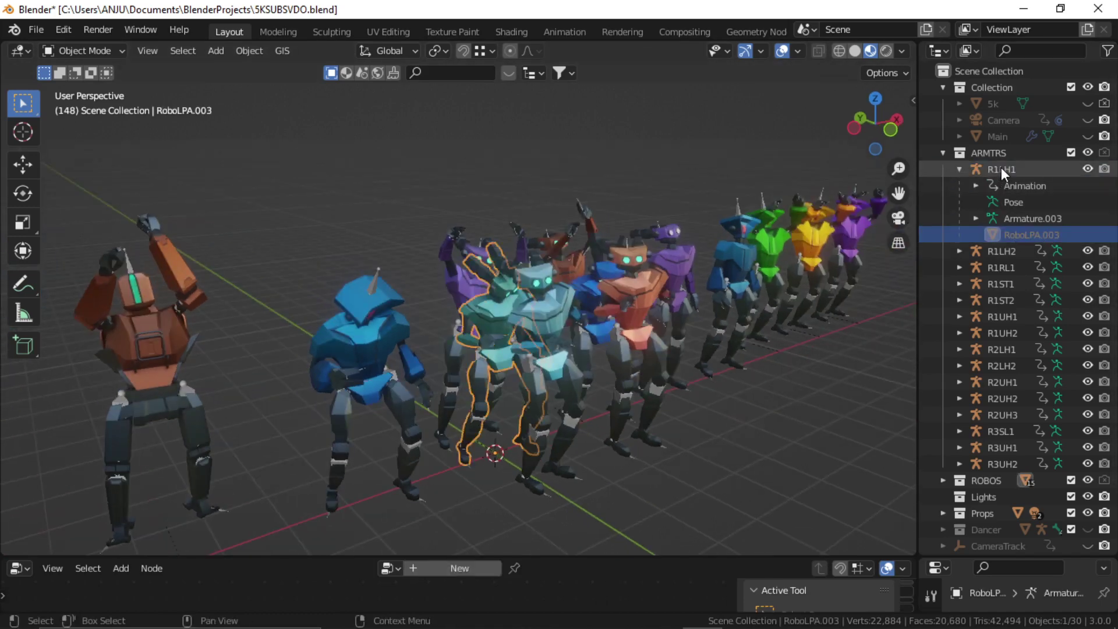
pyautogui.click(851, 391)
pyautogui.moveTo(597, 328); pyautogui.dragTo(566, 319, button='middle')
pyautogui.scroll(-4, 574, 313)
pyautogui.scroll(1, 566, 319)
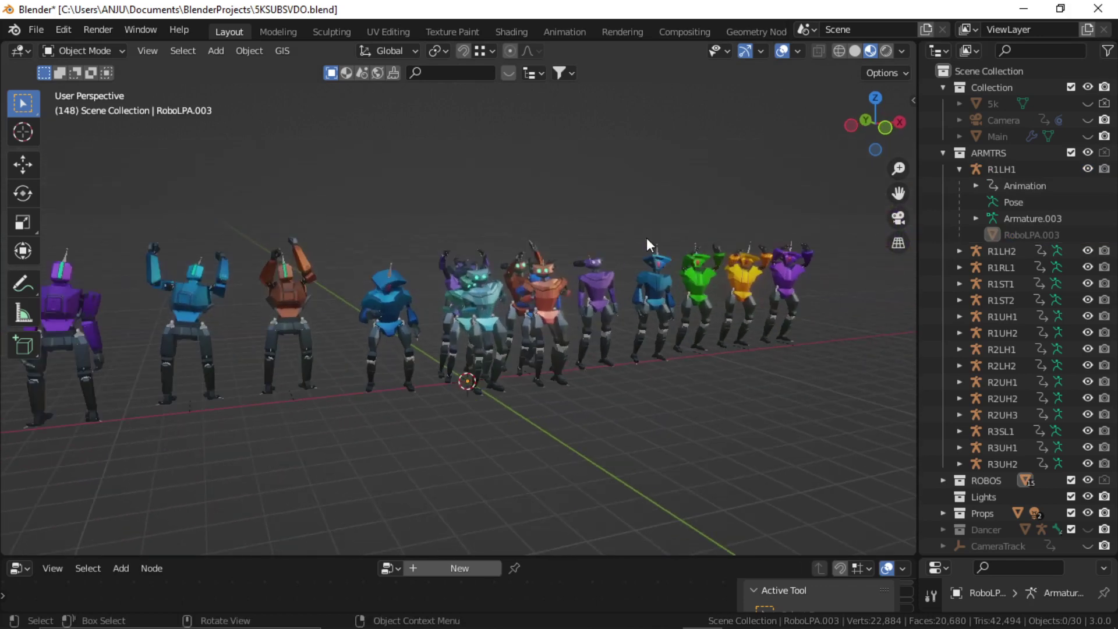
# Hide the viewport overlays and bring the whole row of robots into view.
pyautogui.click(778, 55)
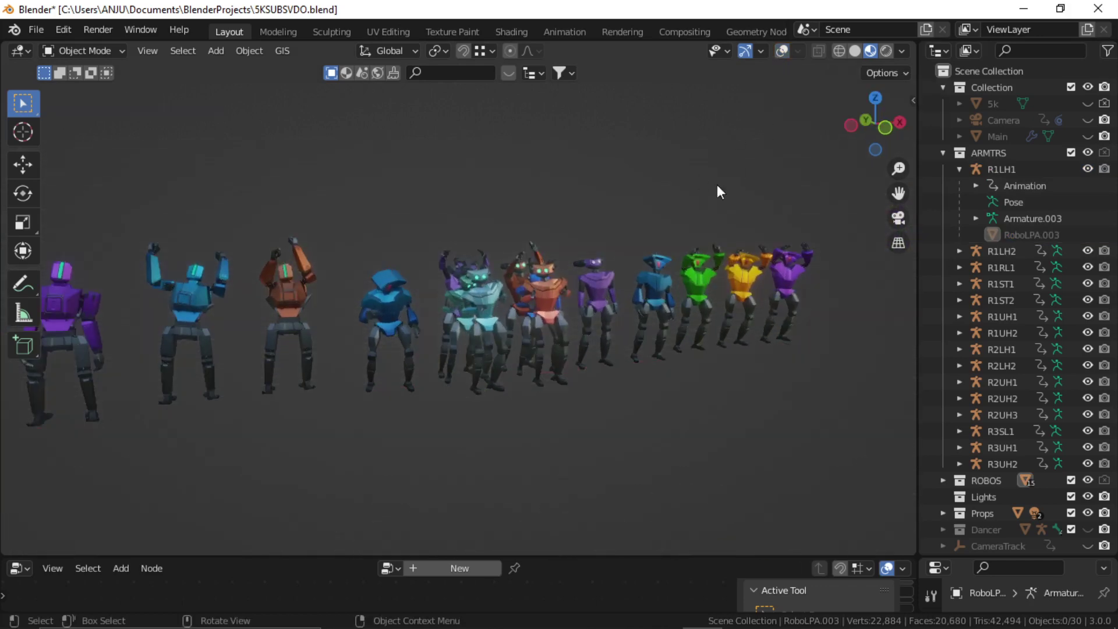
pyautogui.moveTo(717, 184); pyautogui.dragTo(608, 261, button='middle')
pyautogui.scroll(1, 497, 312)
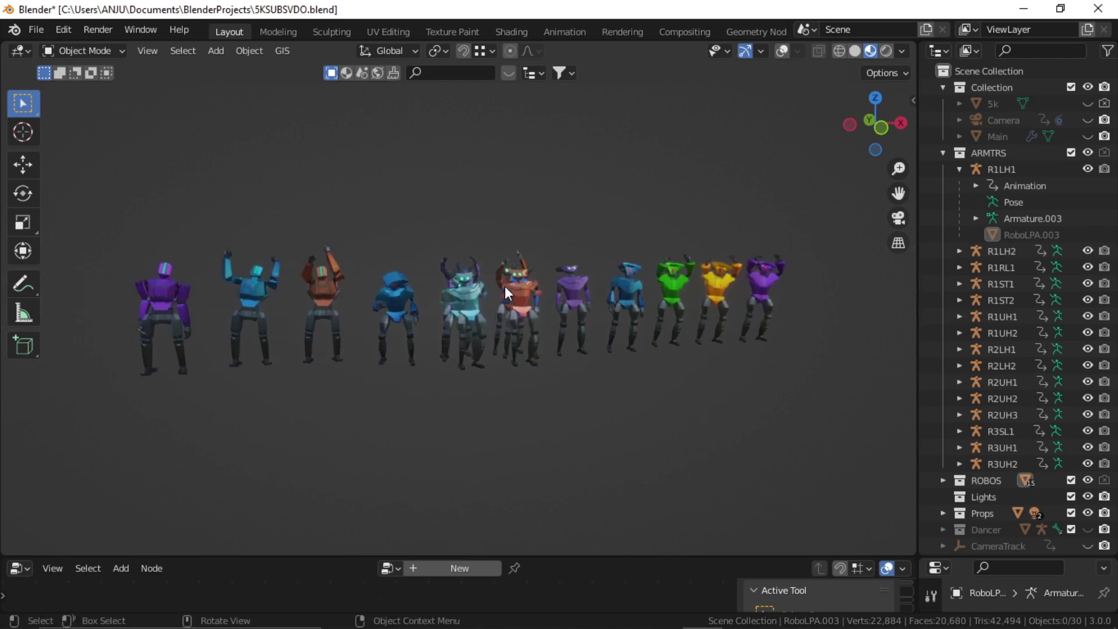
# Select the row of robots and try to move them to a new collection.
pyautogui.press('b')
pyautogui.moveTo(822, 231); pyautogui.dragTo(224, 344)
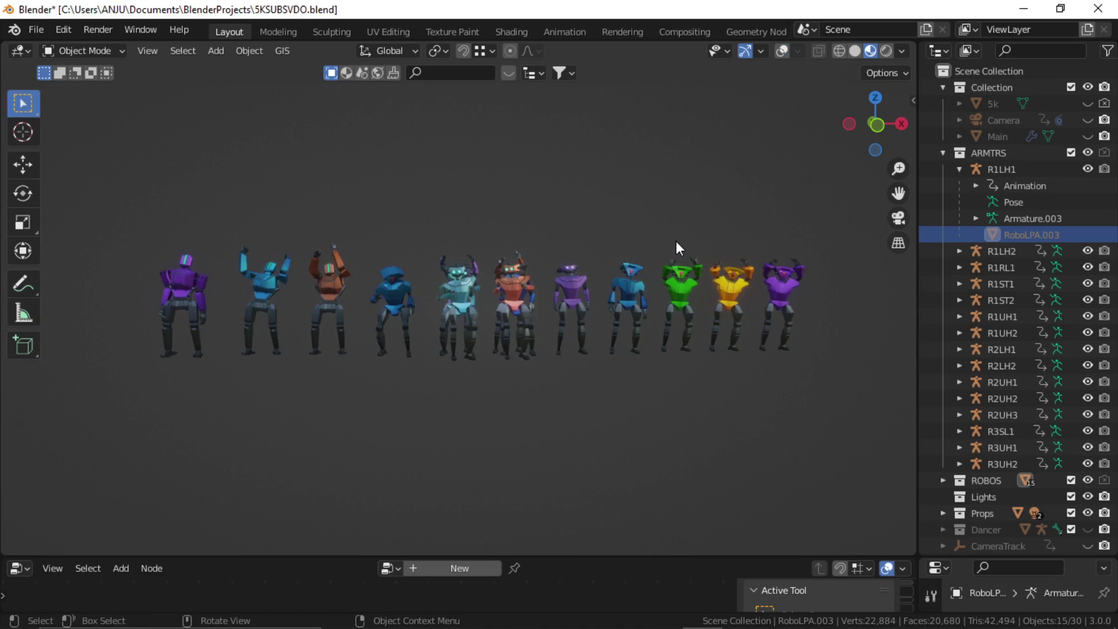
pyautogui.press('m')
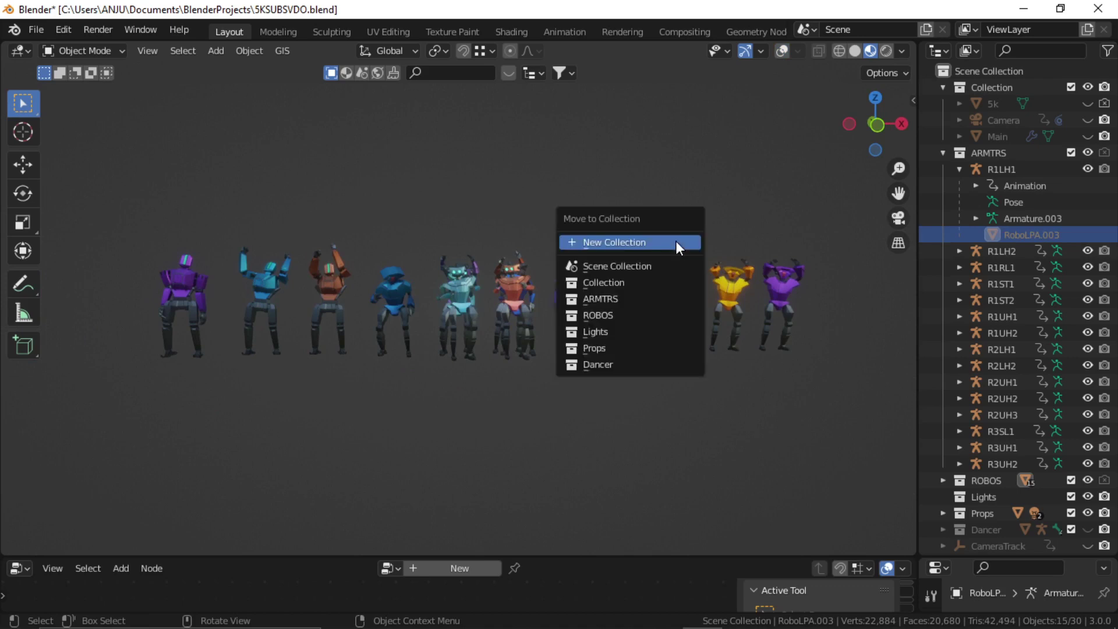
pyautogui.click(648, 241)
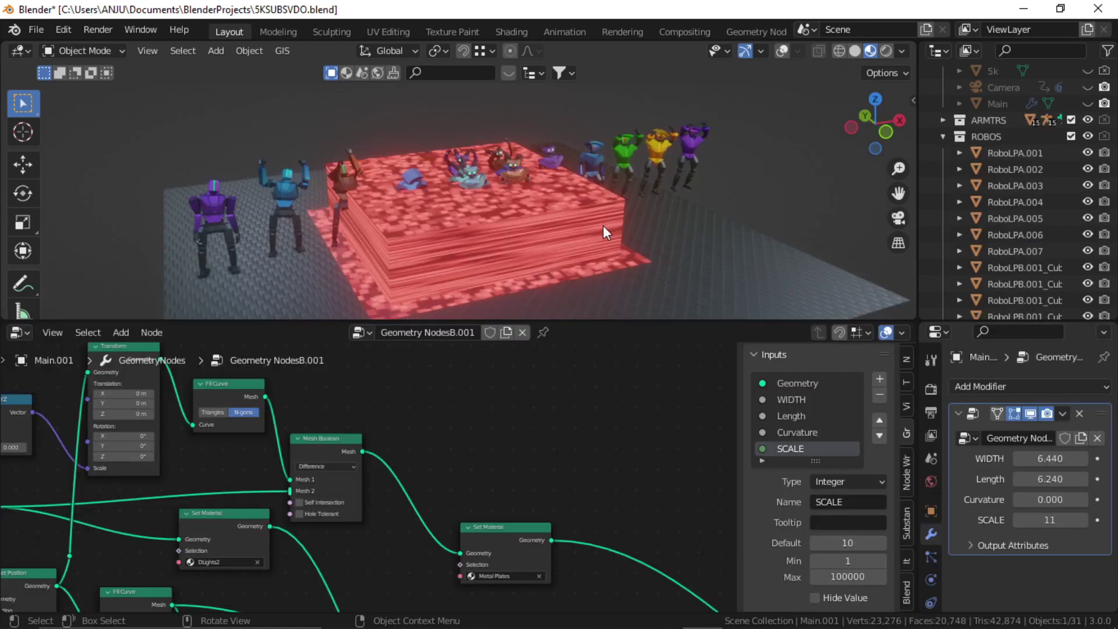
# Add the ROBOS collection to the Main.001 node tree as a Collection Info node and hide the collection in the viewport.
pyautogui.moveTo(606, 227); pyautogui.dragTo(624, 218, button='middle')
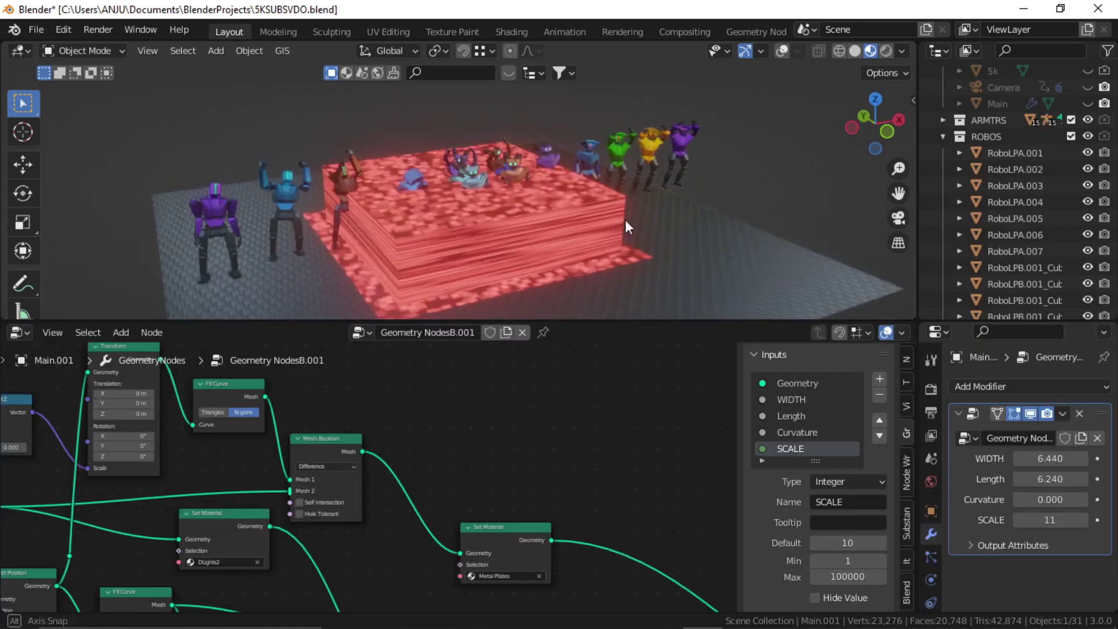
pyautogui.click(994, 138)
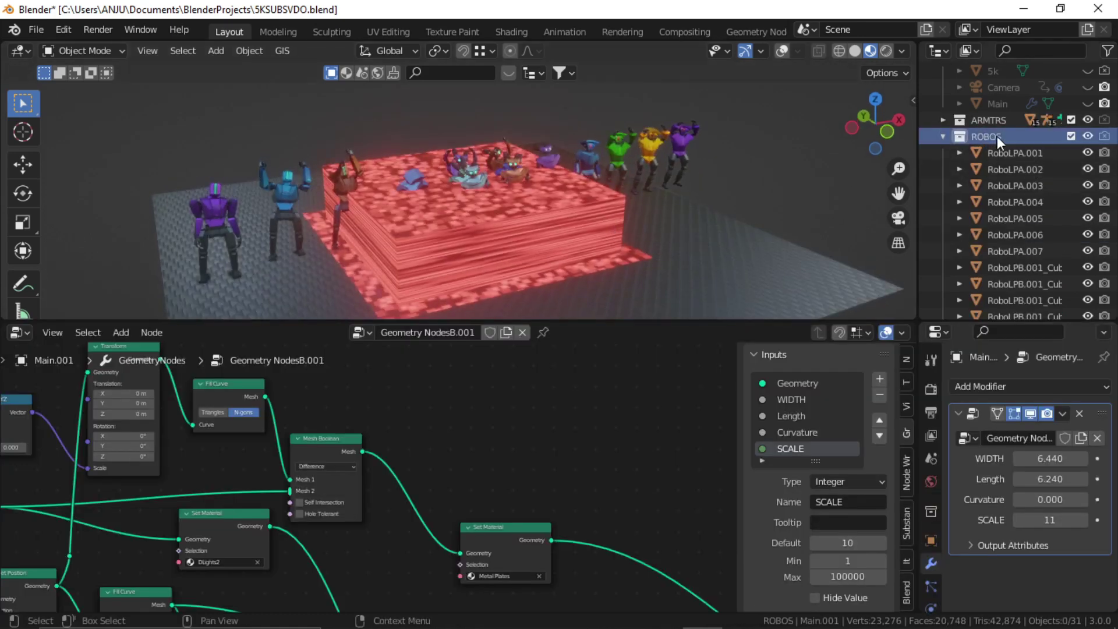
pyautogui.moveTo(1004, 135); pyautogui.dragTo(463, 418)
pyautogui.keyDown('shift'); pyautogui.scroll(1, 598, 427); pyautogui.keyUp('shift')
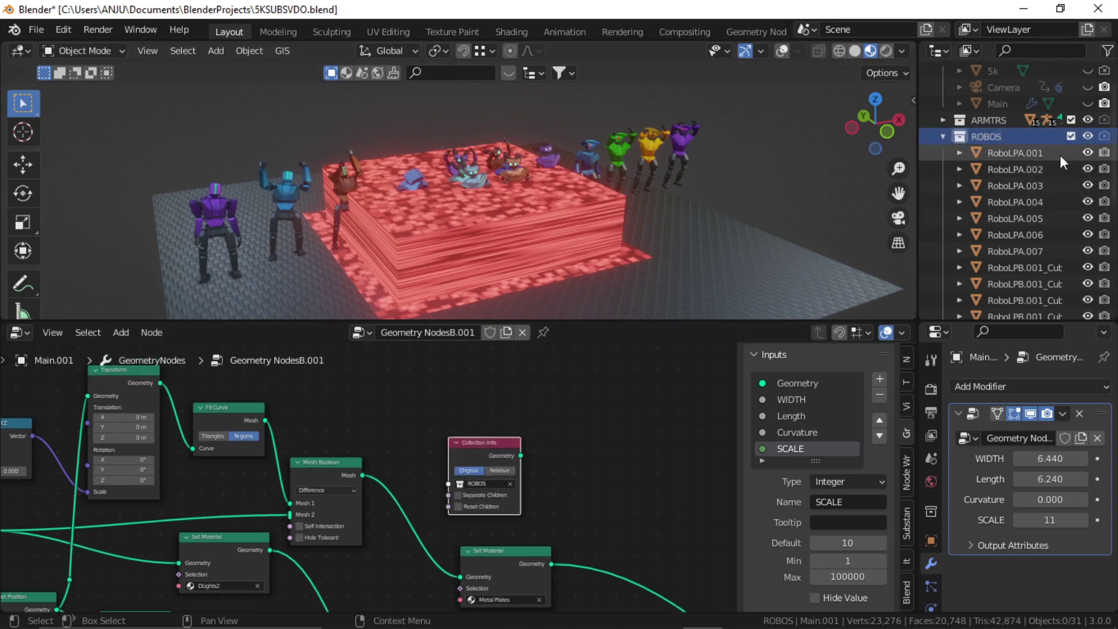
pyautogui.click(1087, 137)
pyautogui.scroll(-2, 651, 254)
pyautogui.moveTo(651, 254); pyautogui.dragTo(614, 269, button='middle')
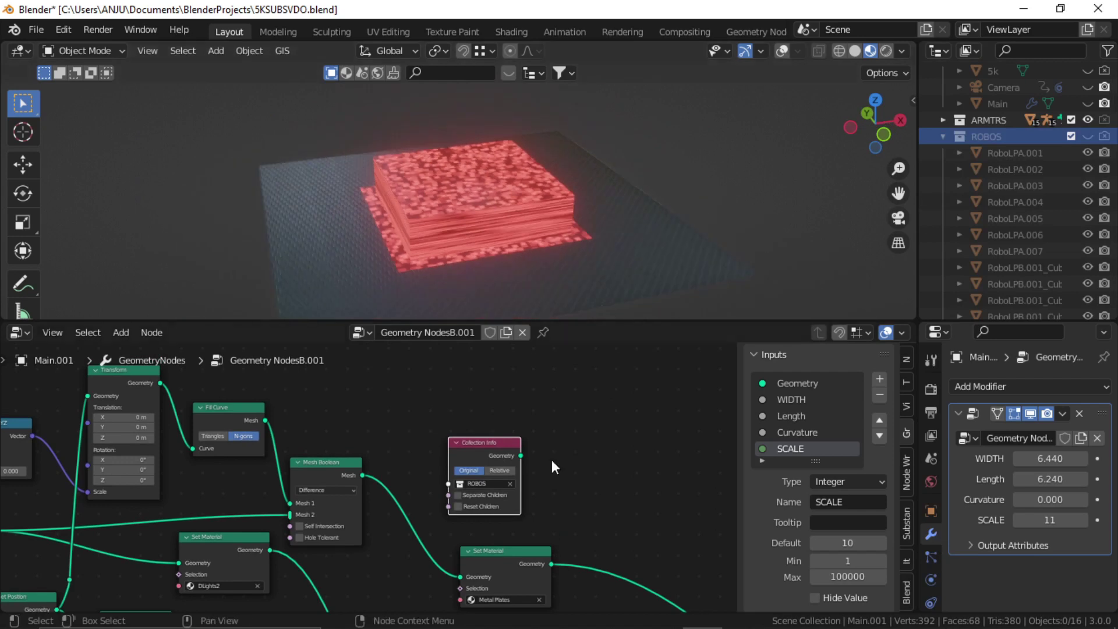
# Add a Distribute Points on Faces node and feed its Mesh input from the Mesh Boolean output.
pyautogui.moveTo(632, 458); pyautogui.dragTo(560, 452, button='middle')
pyautogui.click(559, 451)
pyautogui.scroll(2, 556, 449)
pyautogui.hotkey('shift', 'a')
pyautogui.click(515, 294)
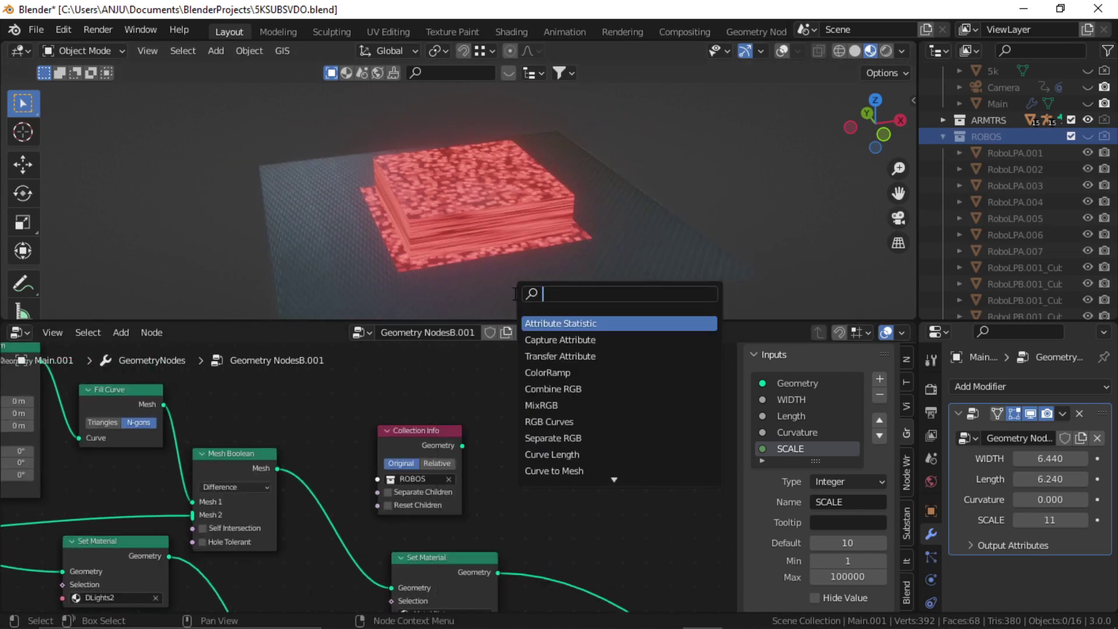
pyautogui.write('distr')
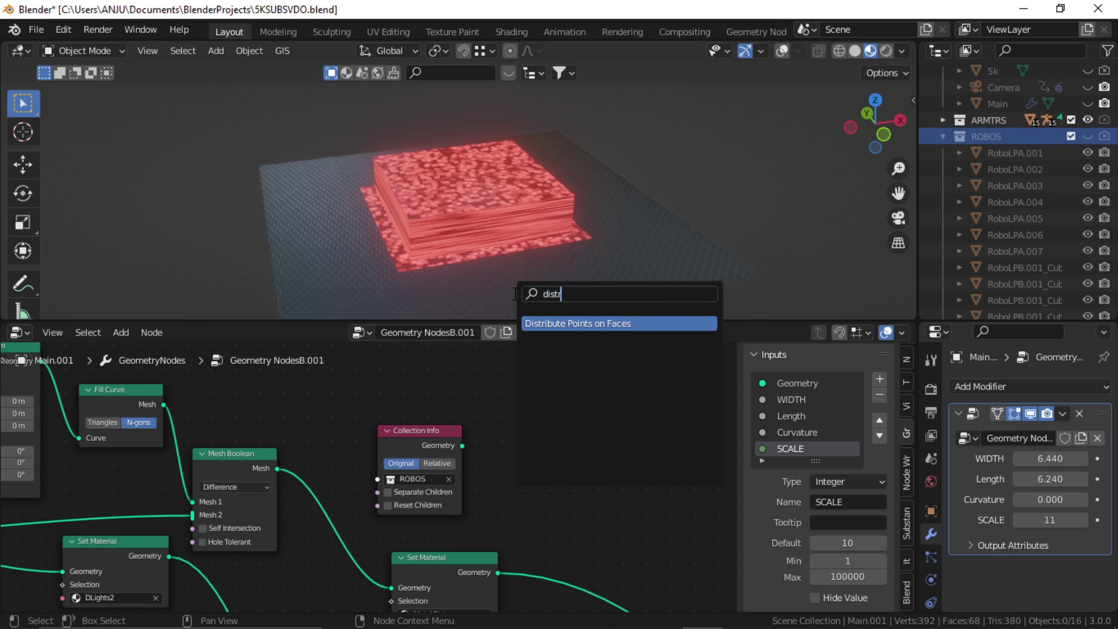
pyautogui.click(591, 324)
pyautogui.click(579, 426)
pyautogui.scroll(-2, 479, 469)
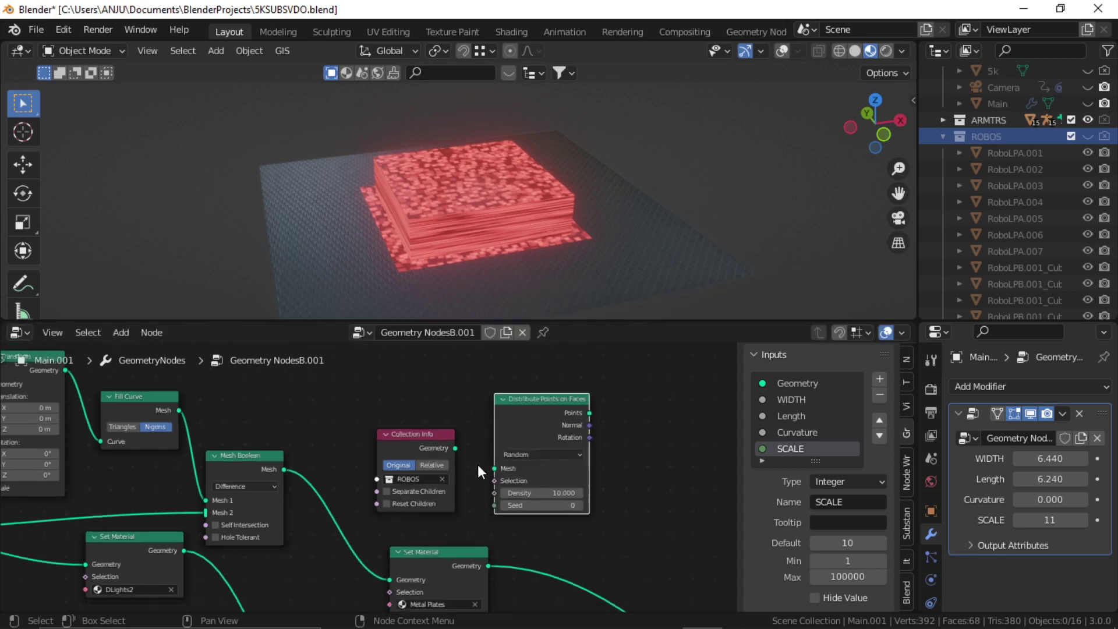
pyautogui.moveTo(514, 414); pyautogui.dragTo(516, 391)
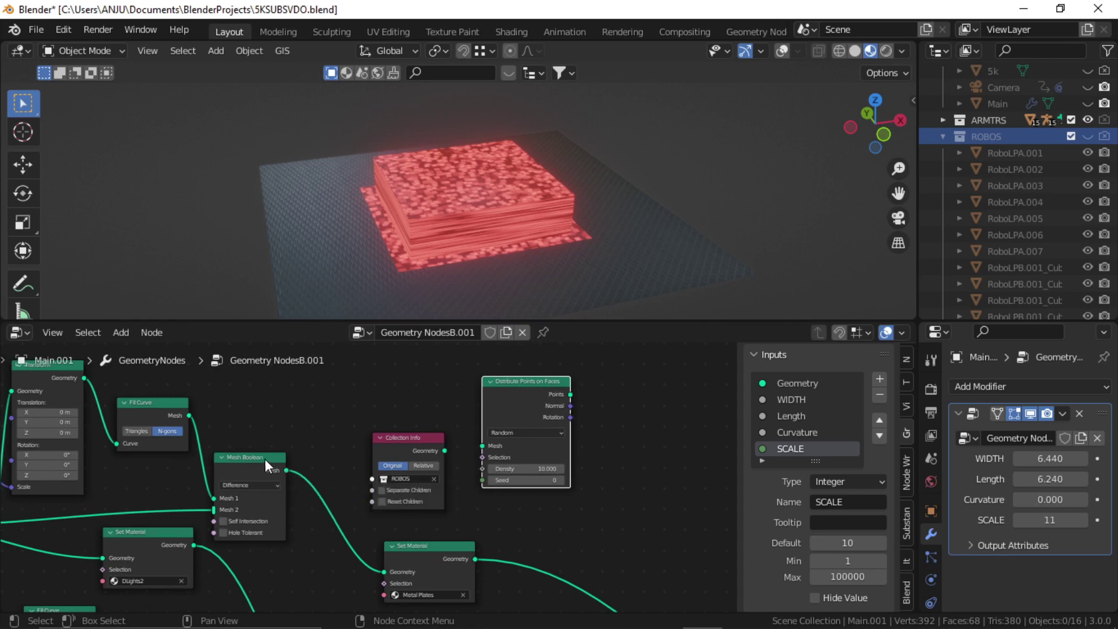
pyautogui.moveTo(287, 471); pyautogui.dragTo(482, 445)
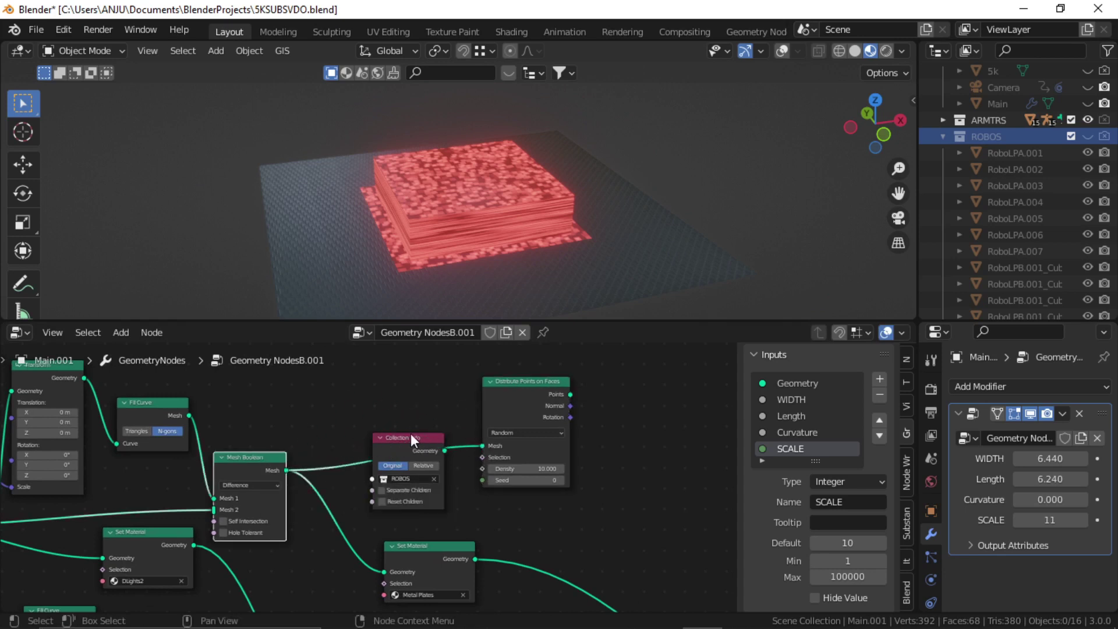
# Add an Instance on Points node after Distribute Points on Faces, with the ROBOS Collection Info node arranged between them.
pyautogui.moveTo(412, 438); pyautogui.dragTo(635, 429)
pyautogui.moveTo(506, 388); pyautogui.dragTo(422, 392)
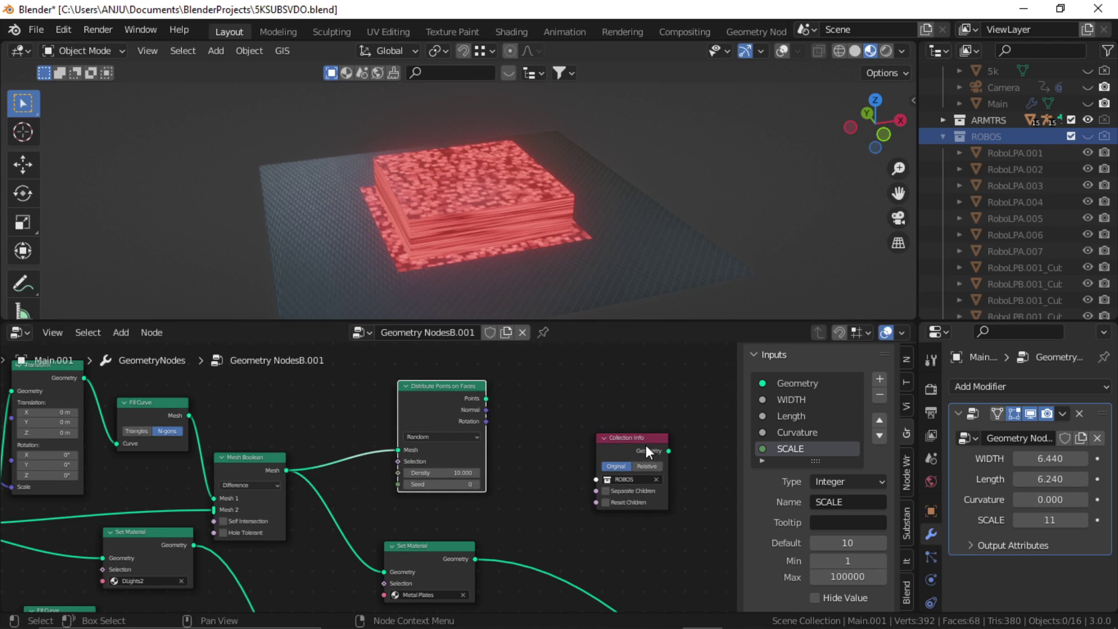
pyautogui.moveTo(643, 444); pyautogui.dragTo(576, 466)
pyautogui.hotkey('shift', 'a')
pyautogui.click(525, 291)
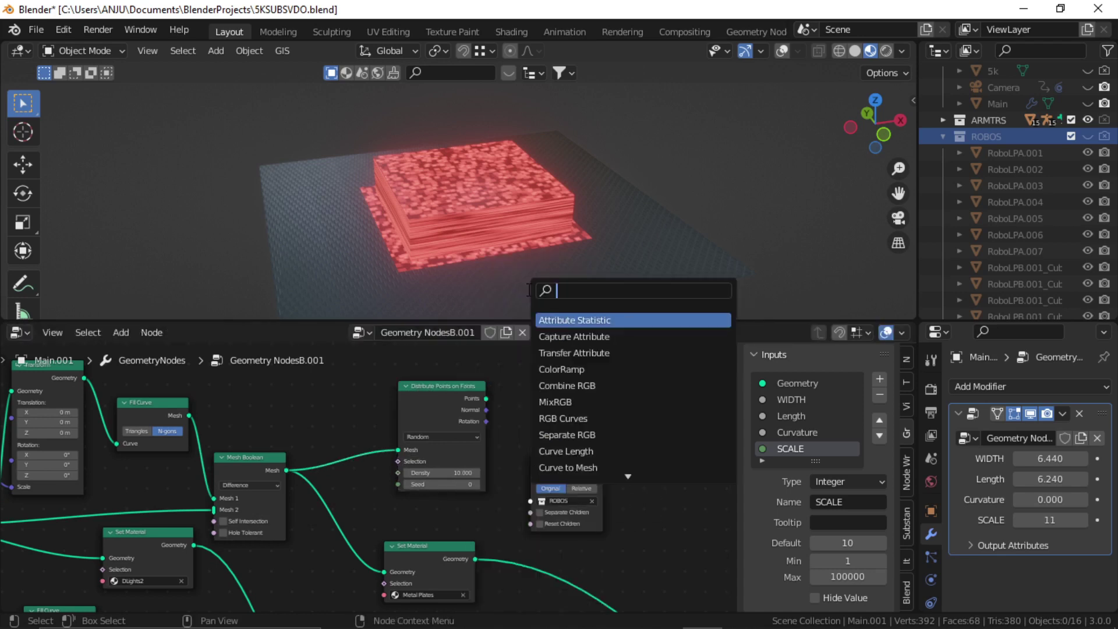
pyautogui.write('insta')
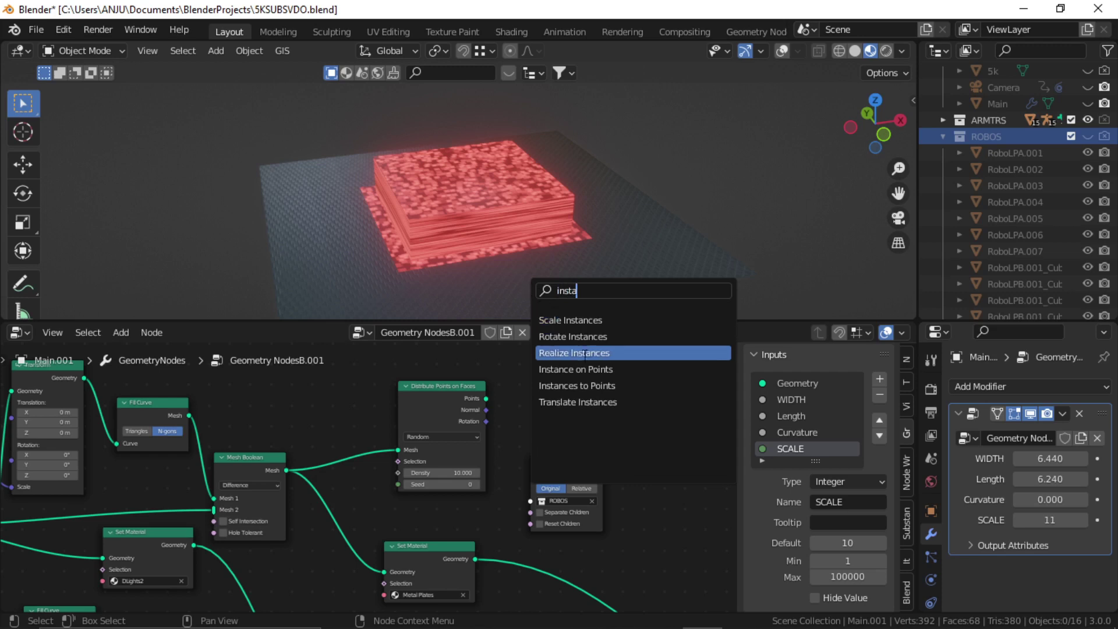
pyautogui.click(585, 370)
pyautogui.click(653, 430)
pyautogui.moveTo(560, 460); pyautogui.dragTo(541, 466)
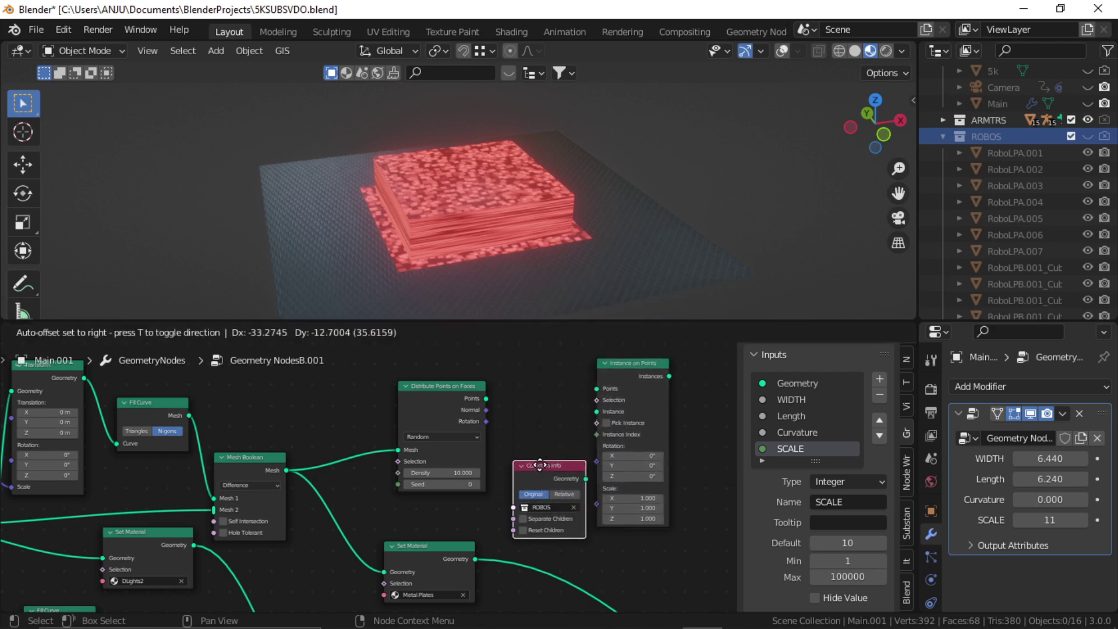
# Connect the distributed points to the Points input and the ROBOS geometry to the Instance input of Instance on Points.
pyautogui.moveTo(486, 398); pyautogui.dragTo(514, 397)
pyautogui.moveTo(602, 387); pyautogui.dragTo(602, 388)
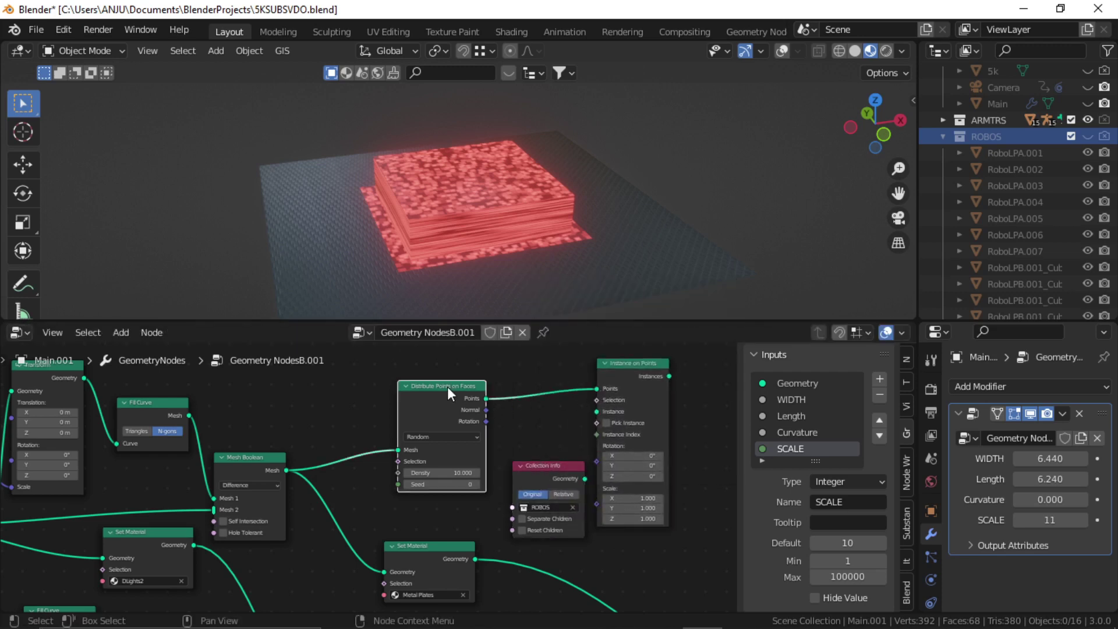
pyautogui.moveTo(448, 386); pyautogui.dragTo(421, 380)
pyautogui.moveTo(579, 485); pyautogui.dragTo(598, 412)
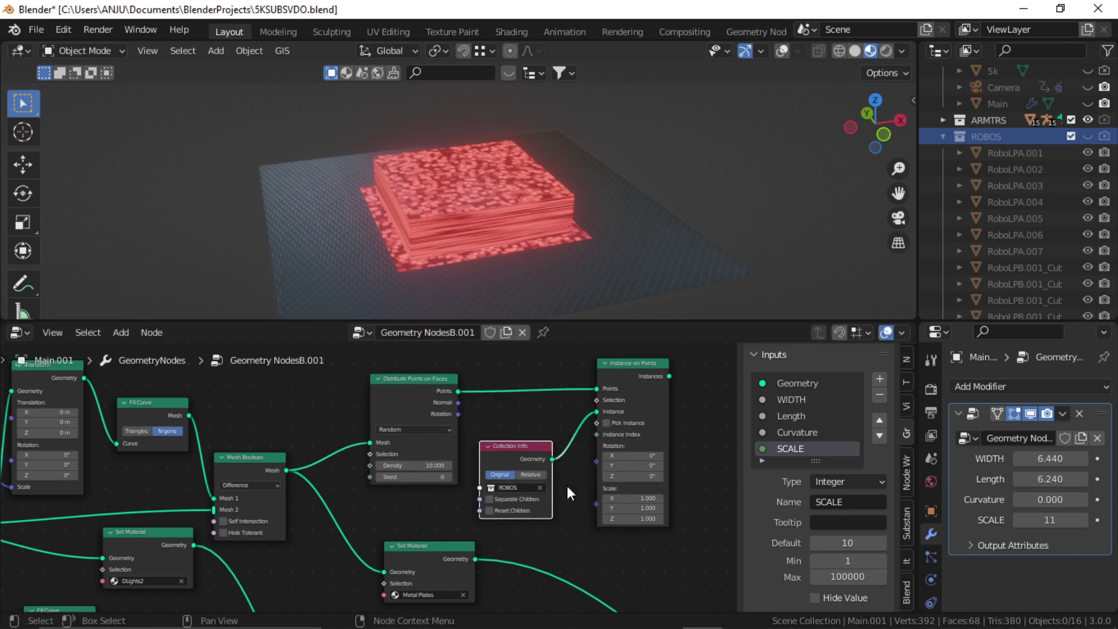
# Set Collection Info to Relative with Separate Children and Reset Children, and enable Pick Instance on the Instance on Points node.
pyautogui.moveTo(566, 485); pyautogui.dragTo(557, 439, button='middle')
pyautogui.scroll(4, 553, 440)
pyautogui.moveTo(531, 476); pyautogui.dragTo(464, 499, button='middle')
pyautogui.click(446, 451)
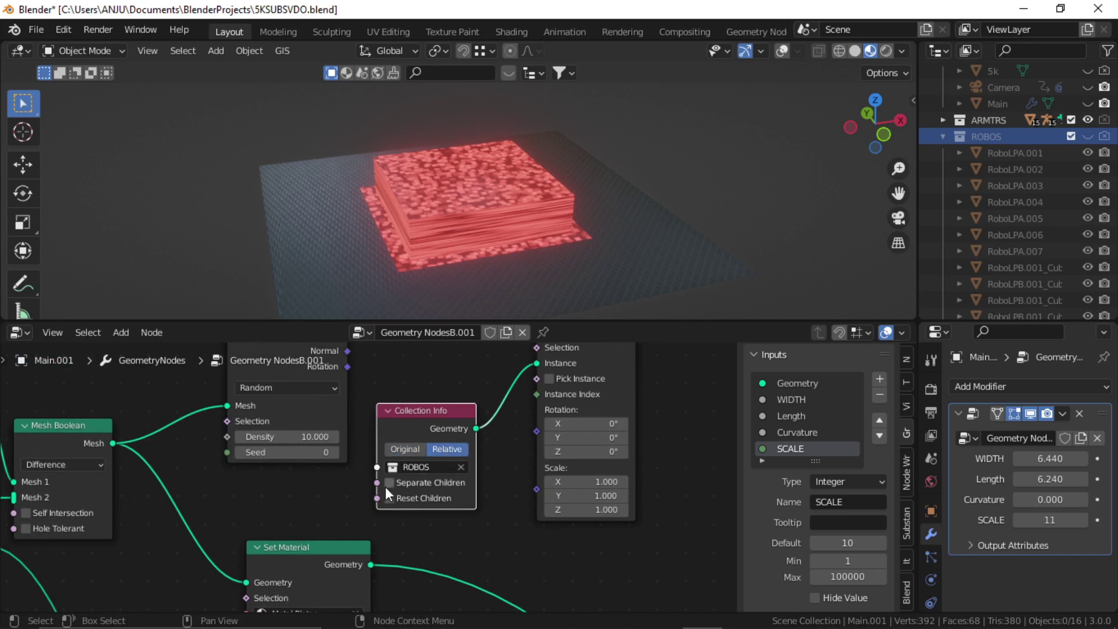
pyautogui.click(389, 498)
pyautogui.scroll(2, 513, 442)
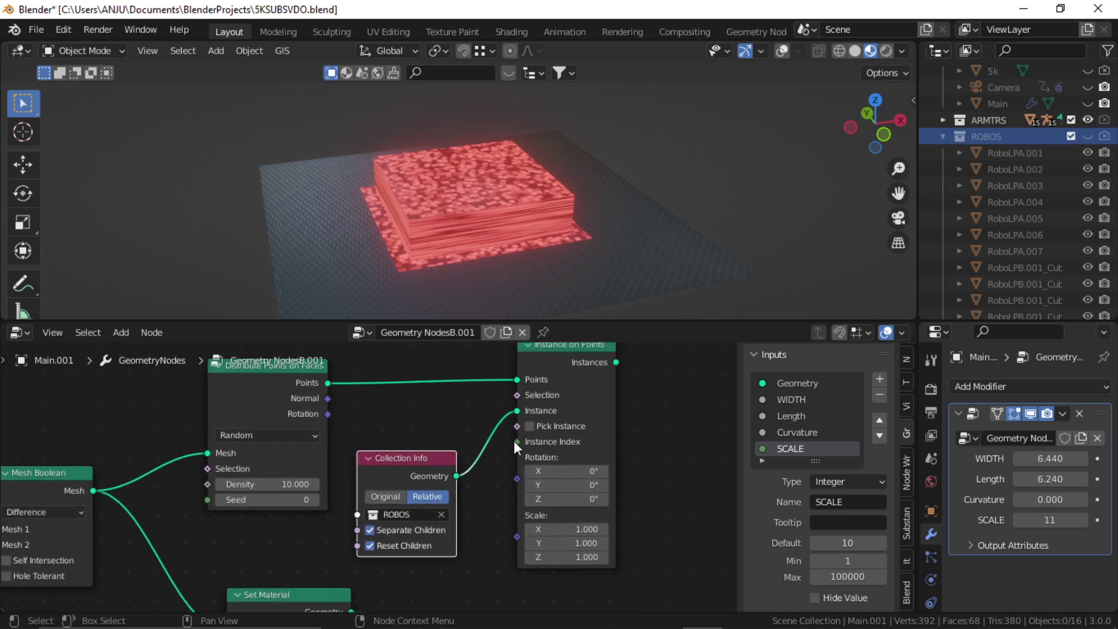
pyautogui.click(529, 426)
# Connect the Instances output to the final Join Geometry node and check the robot crowd around the stage.
pyautogui.scroll(-3, 652, 467)
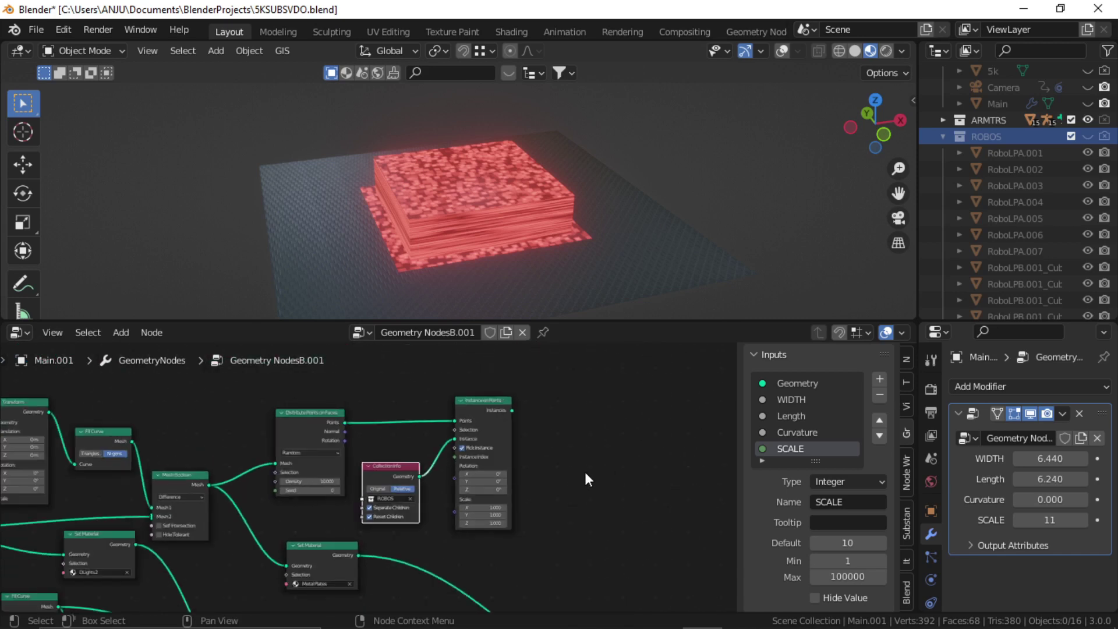
pyautogui.moveTo(585, 472); pyautogui.dragTo(481, 445, button='middle')
pyautogui.scroll(-5, 490, 473)
pyautogui.moveTo(489, 490); pyautogui.dragTo(454, 463, button='middle')
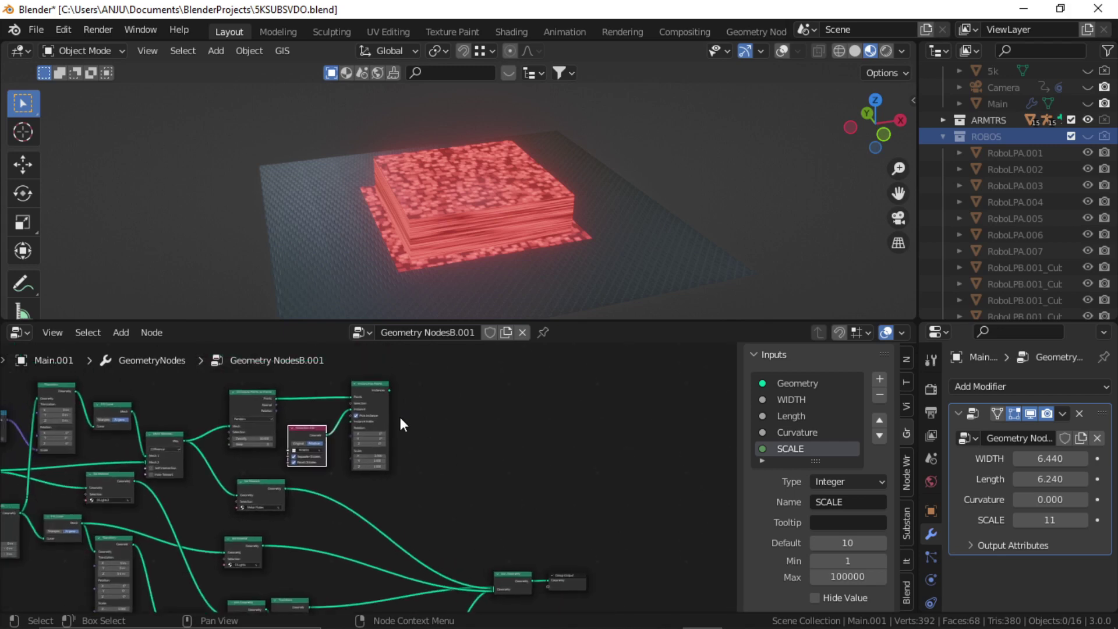
pyautogui.moveTo(387, 390); pyautogui.dragTo(494, 564)
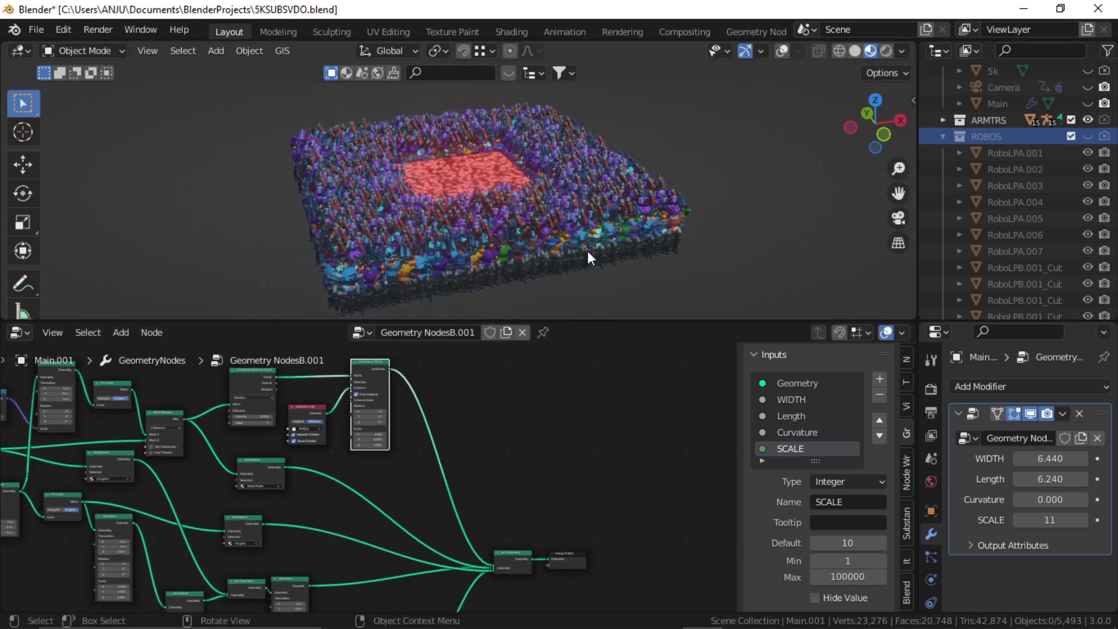
pyautogui.moveTo(589, 251); pyautogui.dragTo(539, 213, button='middle')
pyautogui.scroll(3, 494, 200)
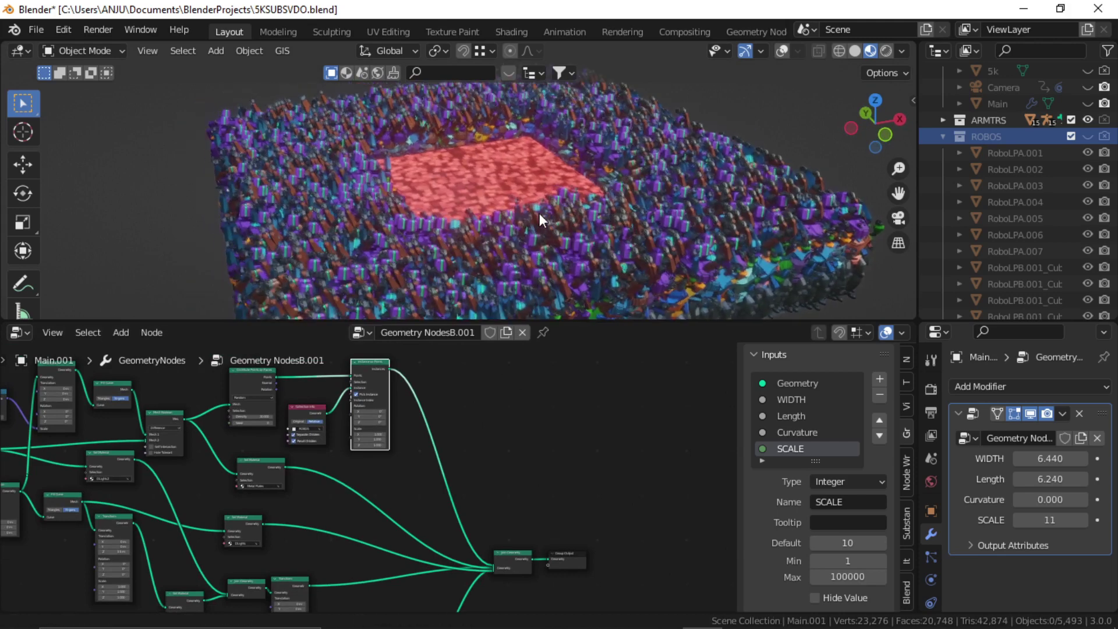
# Set the Distribute Points on Faces density to 0.200 to thin out the robot crowd.
pyautogui.moveTo(485, 397); pyautogui.dragTo(612, 430, button='middle')
pyautogui.scroll(7, 532, 429)
pyautogui.moveTo(518, 433); pyautogui.dragTo(506, 475, button='middle')
pyautogui.scroll(4, 454, 463)
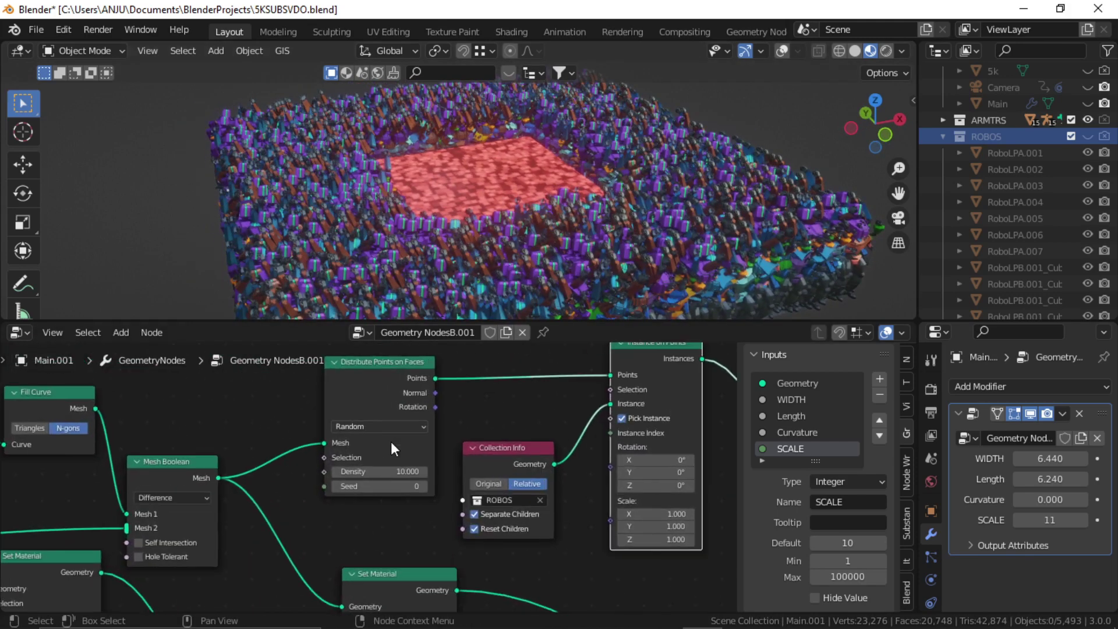
pyautogui.moveTo(392, 449); pyautogui.dragTo(430, 460, button='middle')
pyautogui.moveTo(434, 478); pyautogui.dragTo(390, 479)
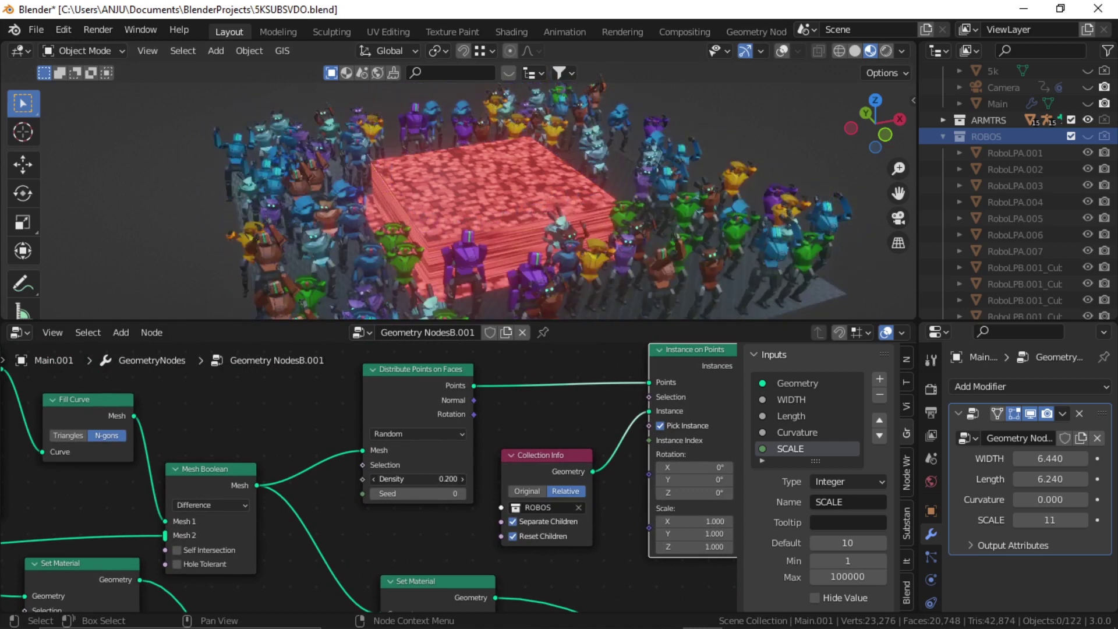
pyautogui.scroll(-2, 627, 185)
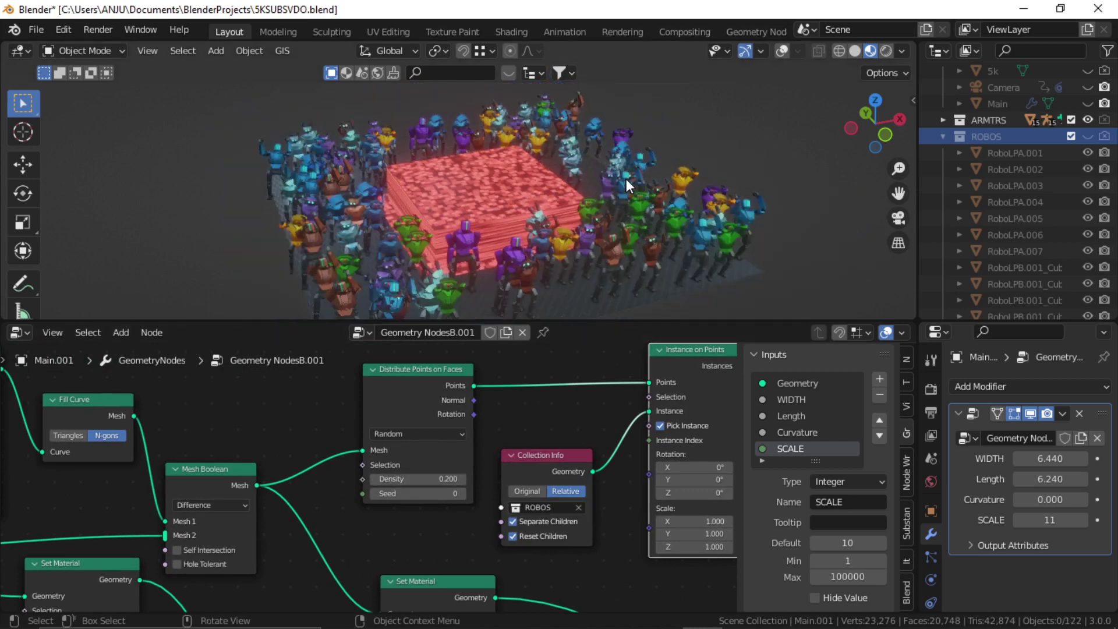
# Play the animation and inspect the dancing robot crowd around the stage.
pyautogui.press('space')
pyautogui.moveTo(542, 176); pyautogui.dragTo(588, 174, button='middle')
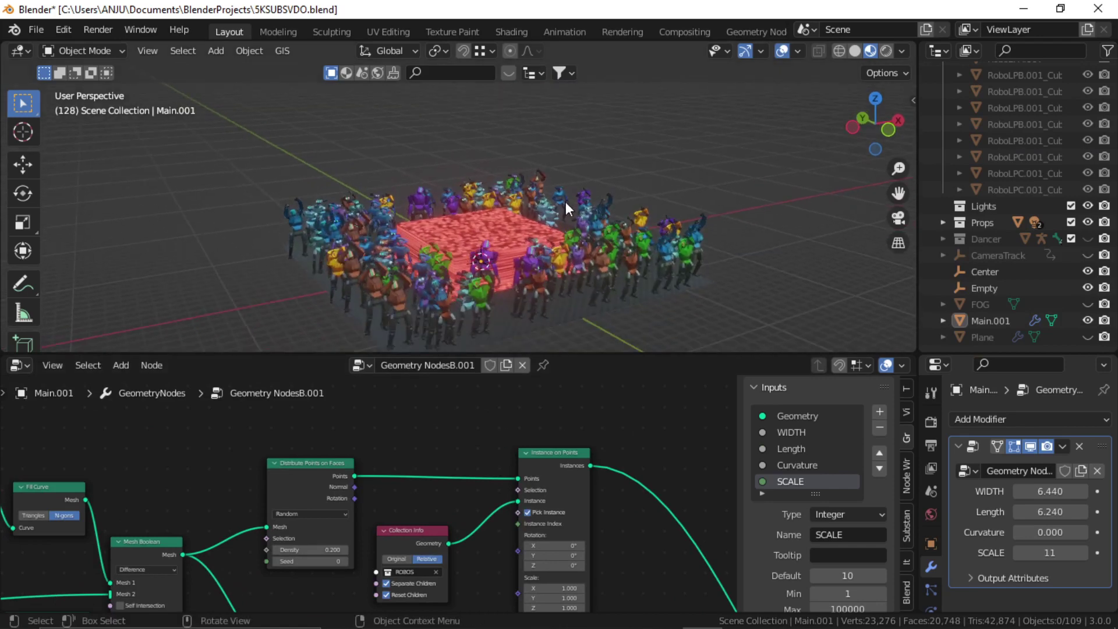
pyautogui.moveTo(511, 242); pyautogui.dragTo(528, 216, button='middle')
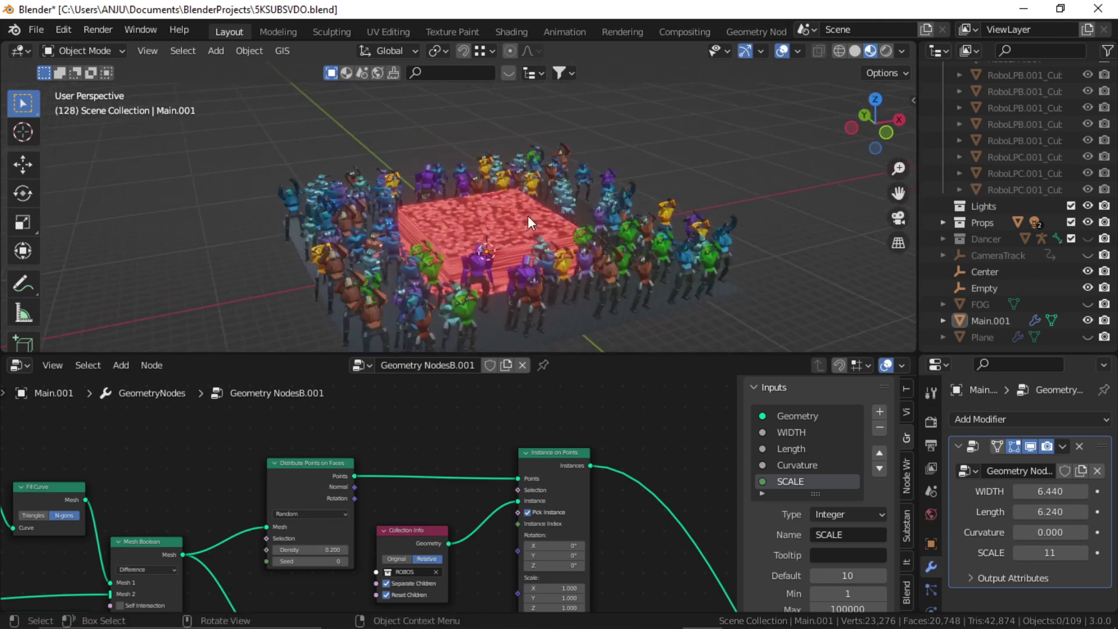
# Add a Plain Axes empty to the scene as a target for the robot crowd.
pyautogui.moveTo(439, 429); pyautogui.dragTo(456, 466, button='middle')
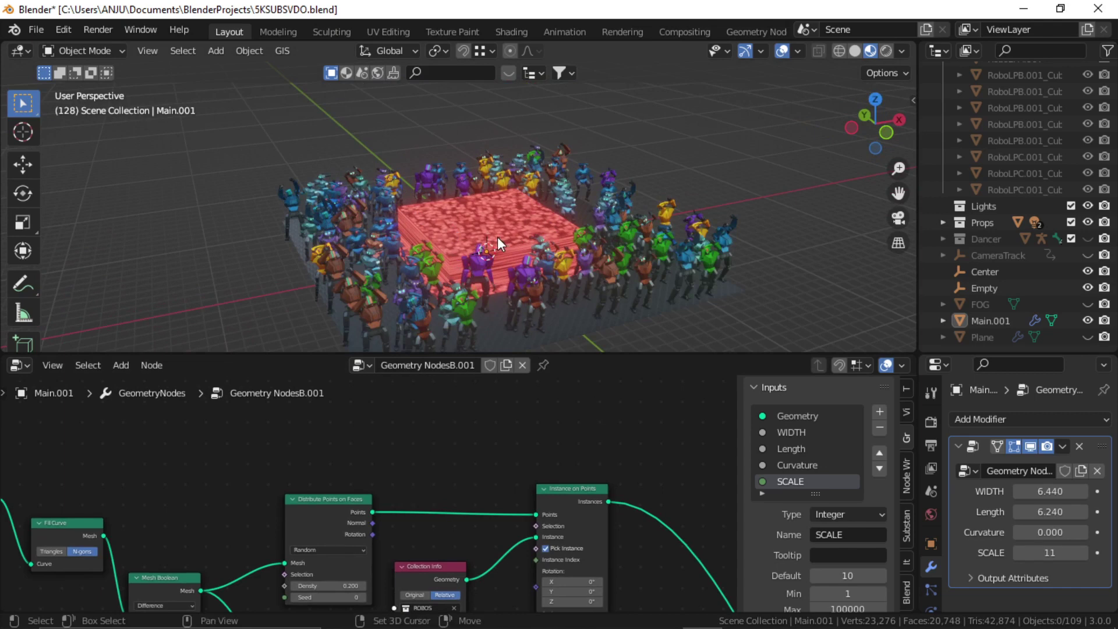
pyautogui.hotkey('shift', 'a')
pyautogui.moveTo(476, 401)
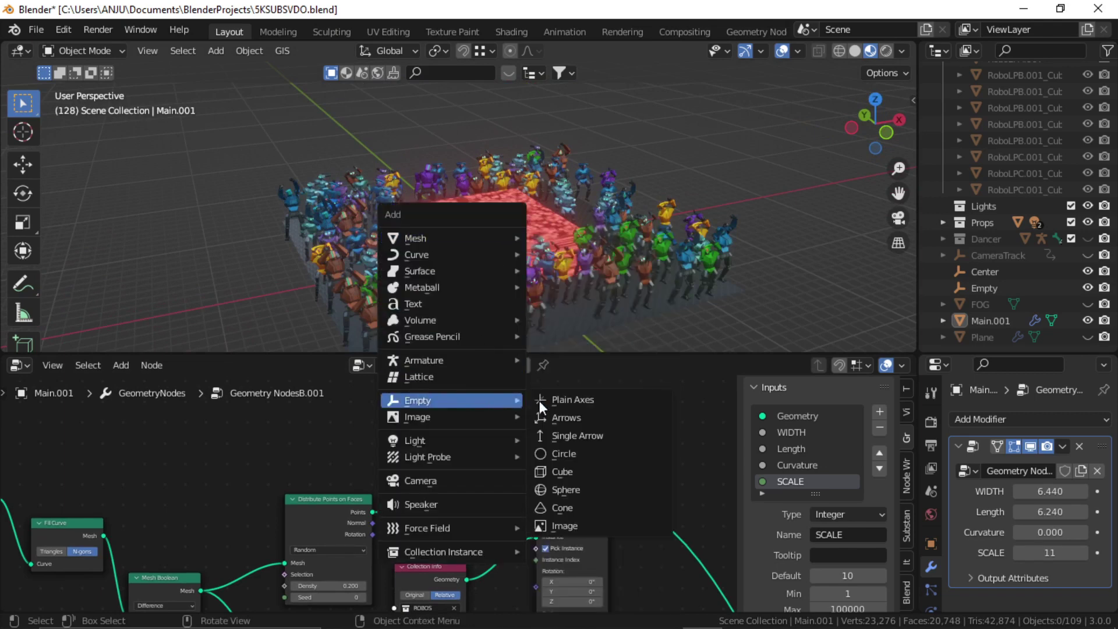
pyautogui.click(603, 401)
pyautogui.press('a')
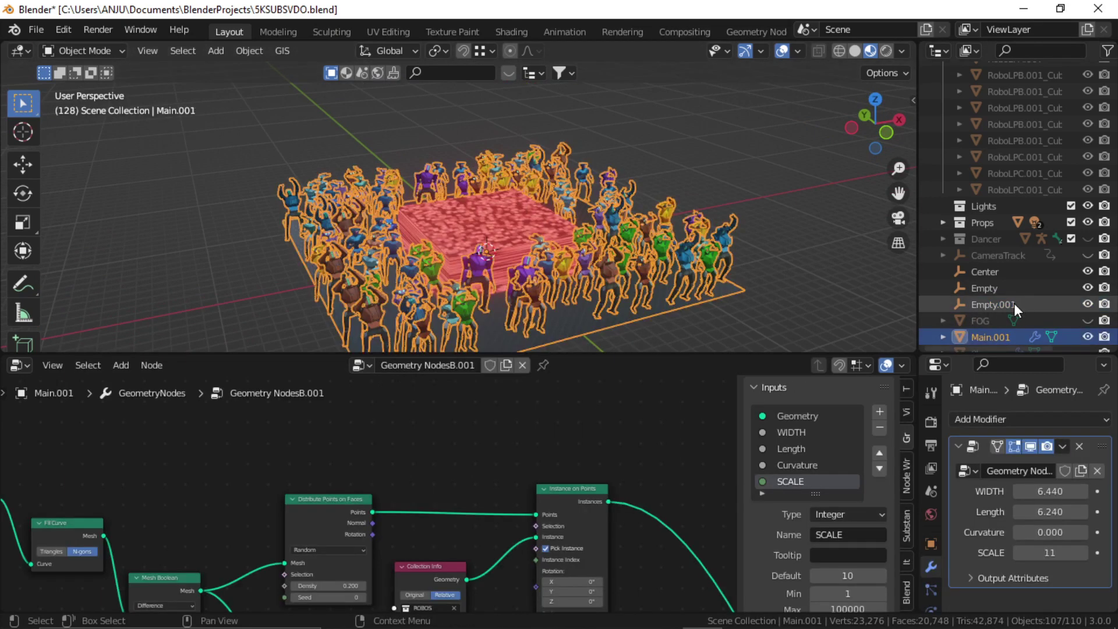
# Bring the new empty into the node tree as an Object Info node above Distribute Points on Faces, and enlarge the node editor.
pyautogui.moveTo(1012, 304); pyautogui.dragTo(332, 454)
pyautogui.click(466, 456)
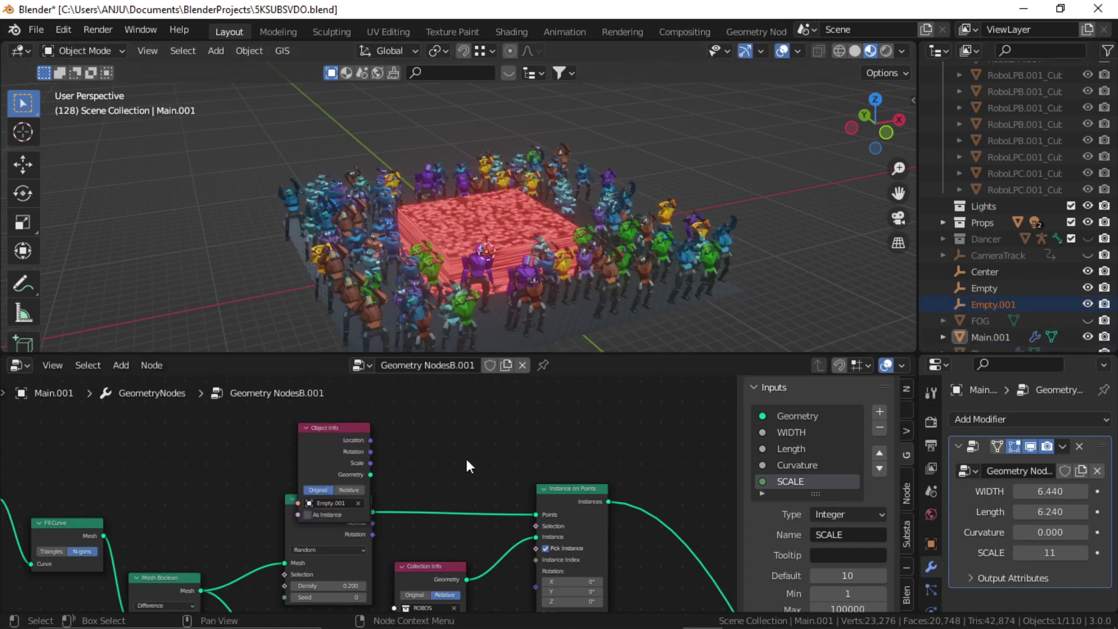
pyautogui.moveTo(484, 464); pyautogui.dragTo(489, 494, button='middle')
pyautogui.moveTo(341, 459); pyautogui.dragTo(342, 412)
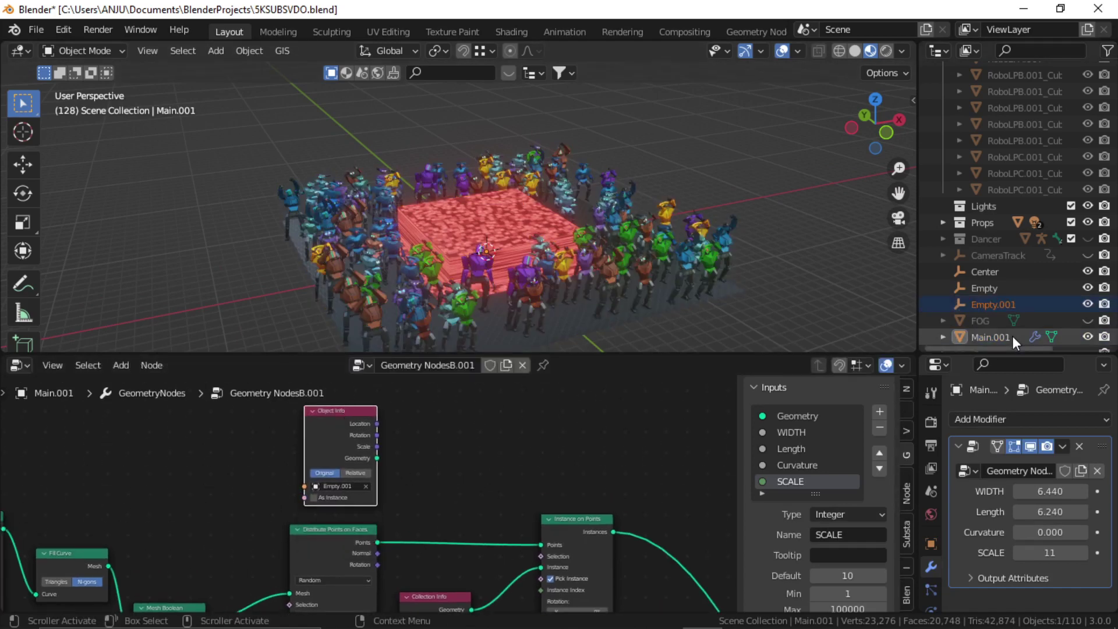
pyautogui.moveTo(1004, 351); pyautogui.dragTo(1004, 286)
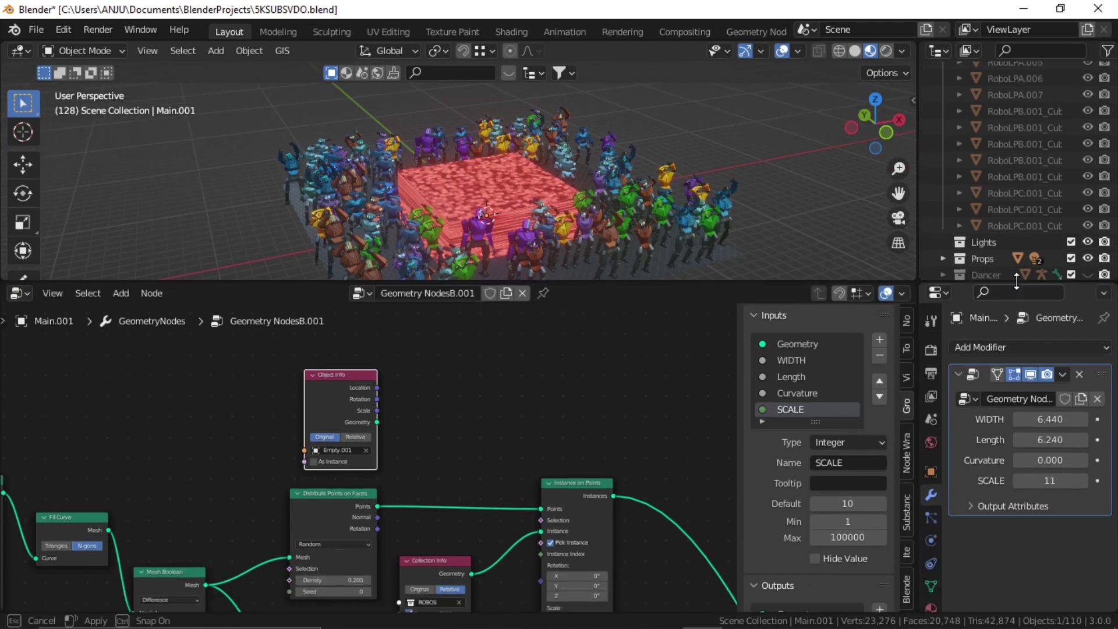
# Add a Position node beside the Object Info node.
pyautogui.moveTo(521, 419); pyautogui.dragTo(464, 442, button='middle')
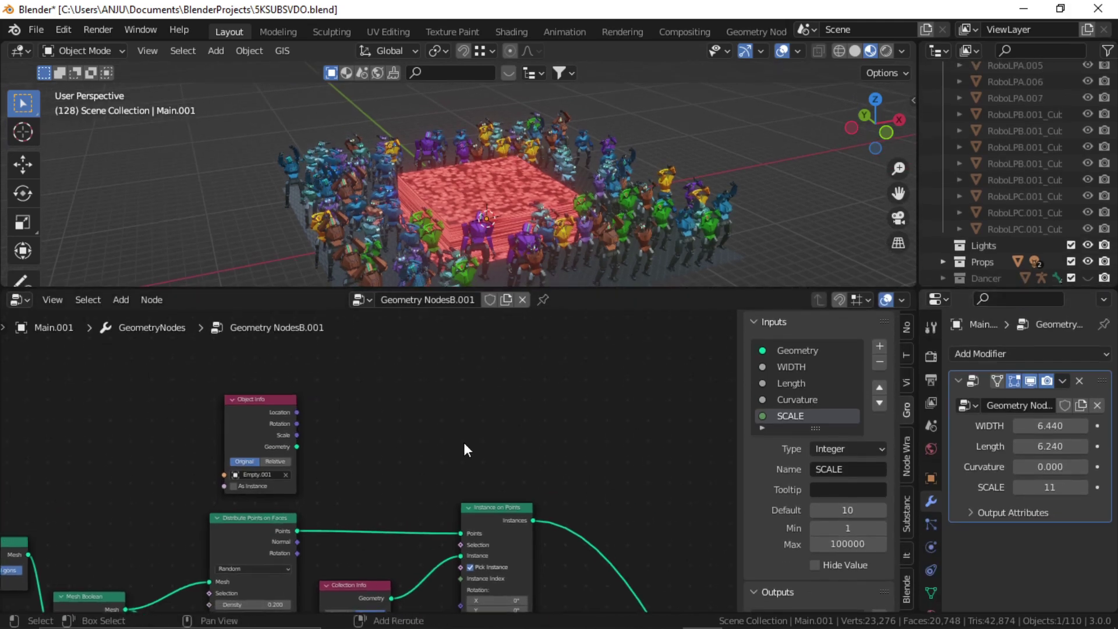
pyautogui.hotkey('shift', 'a')
pyautogui.click(439, 293)
pyautogui.write('posi')
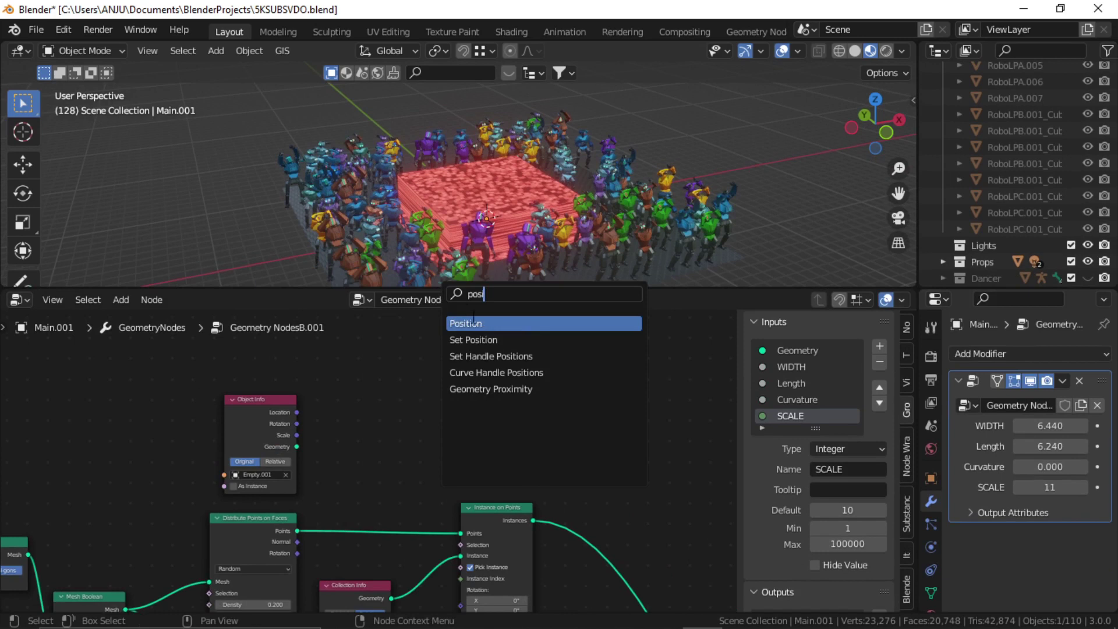
pyautogui.press('Return')
pyautogui.click(367, 411)
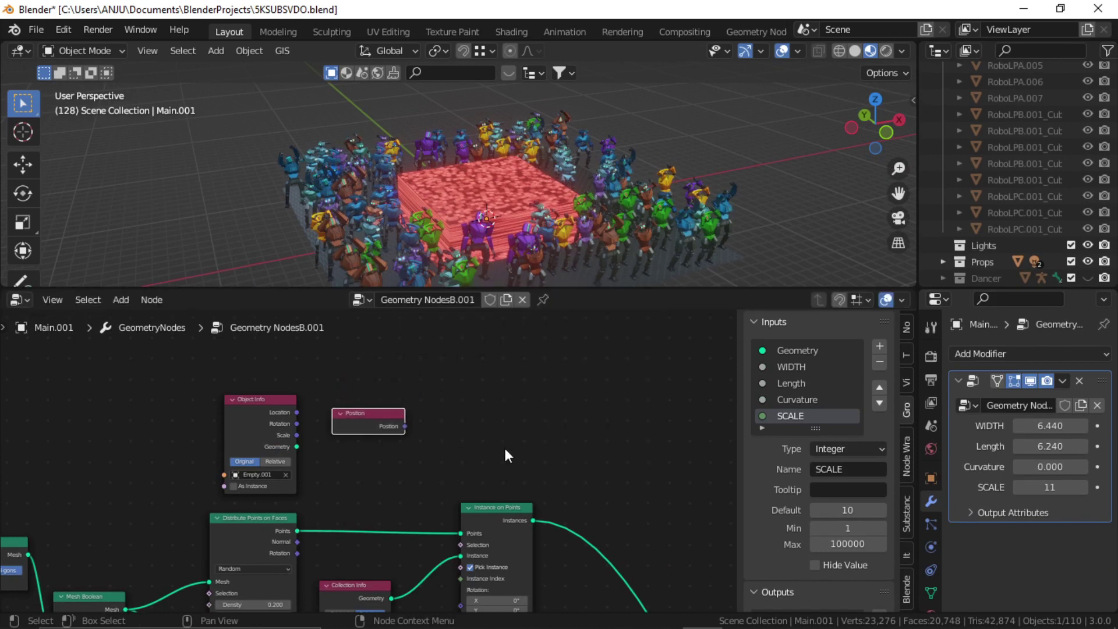
# Add an Align Euler to Vector node above the Instance on Points node.
pyautogui.hotkey('shift', 'a')
pyautogui.click(466, 288)
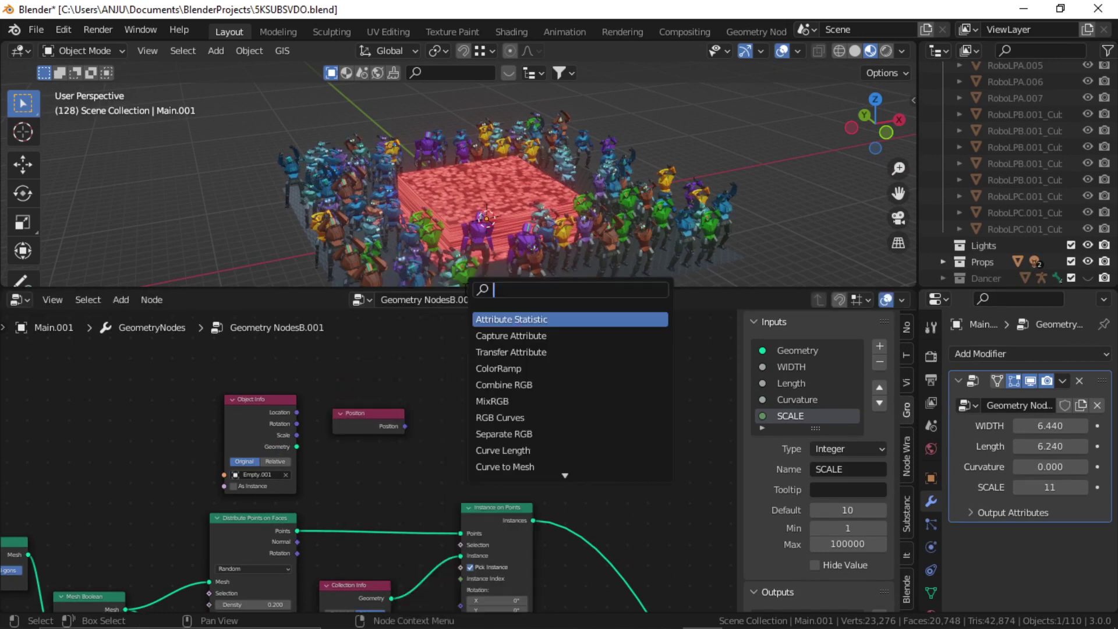
pyautogui.write('eula')
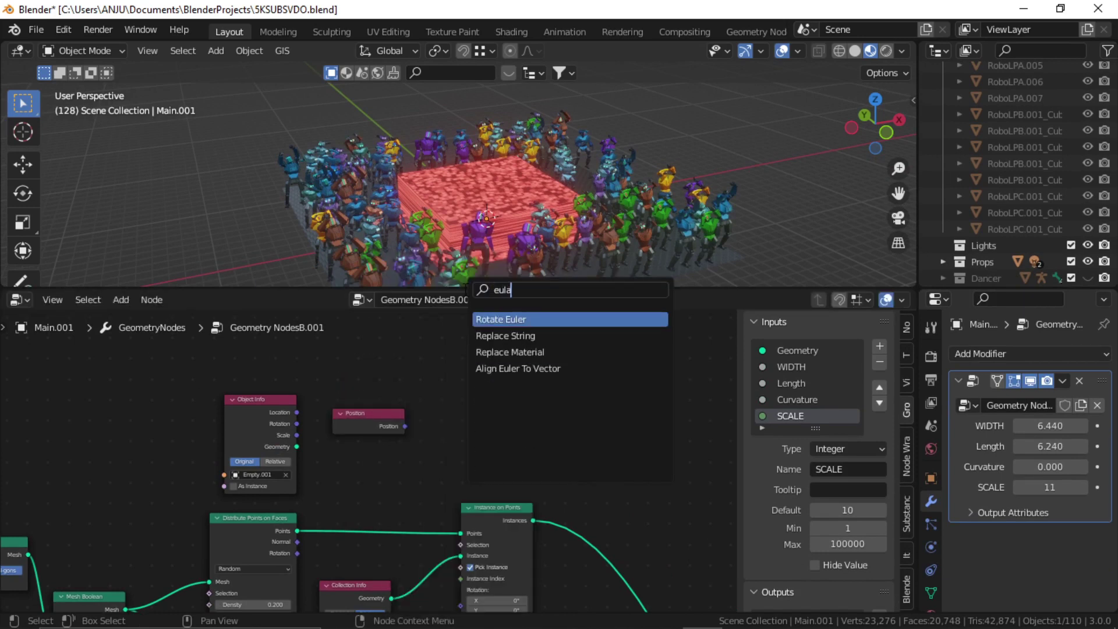
pyautogui.press('BackSpace')
pyautogui.click(518, 335)
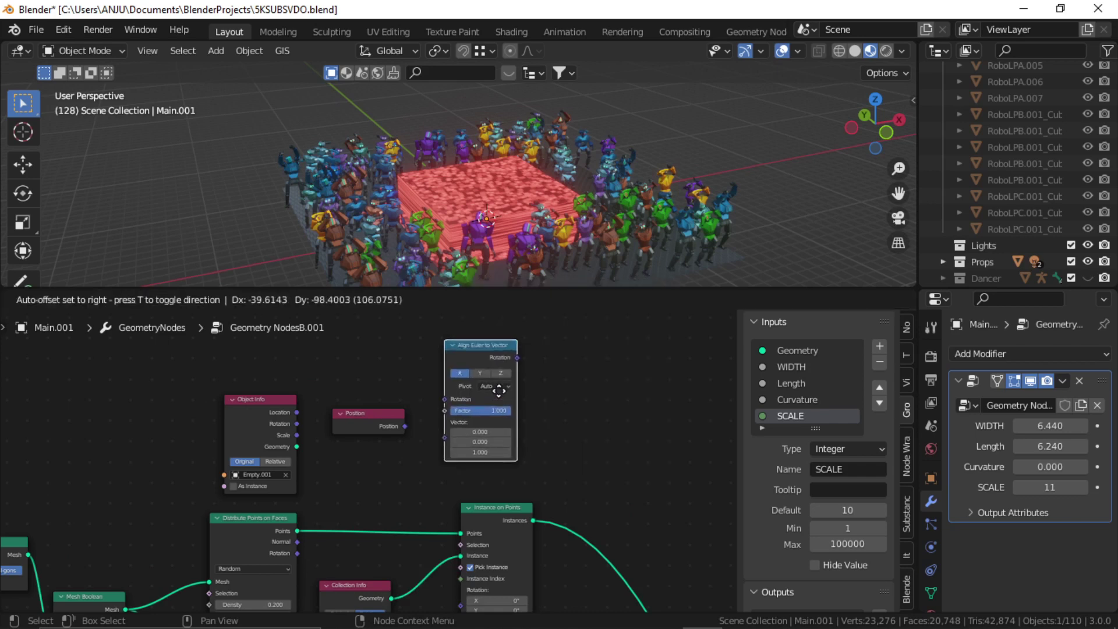
pyautogui.click(499, 395)
# Rearrange the Object Info and Position nodes to leave room before the Align Euler to Vector node.
pyautogui.moveTo(272, 398); pyautogui.dragTo(255, 362)
pyautogui.moveTo(355, 413); pyautogui.dragTo(300, 469)
pyautogui.moveTo(280, 379); pyautogui.dragTo(289, 361)
pyautogui.moveTo(257, 379); pyautogui.dragTo(266, 369)
pyautogui.moveTo(369, 369); pyautogui.dragTo(386, 367, button='middle')
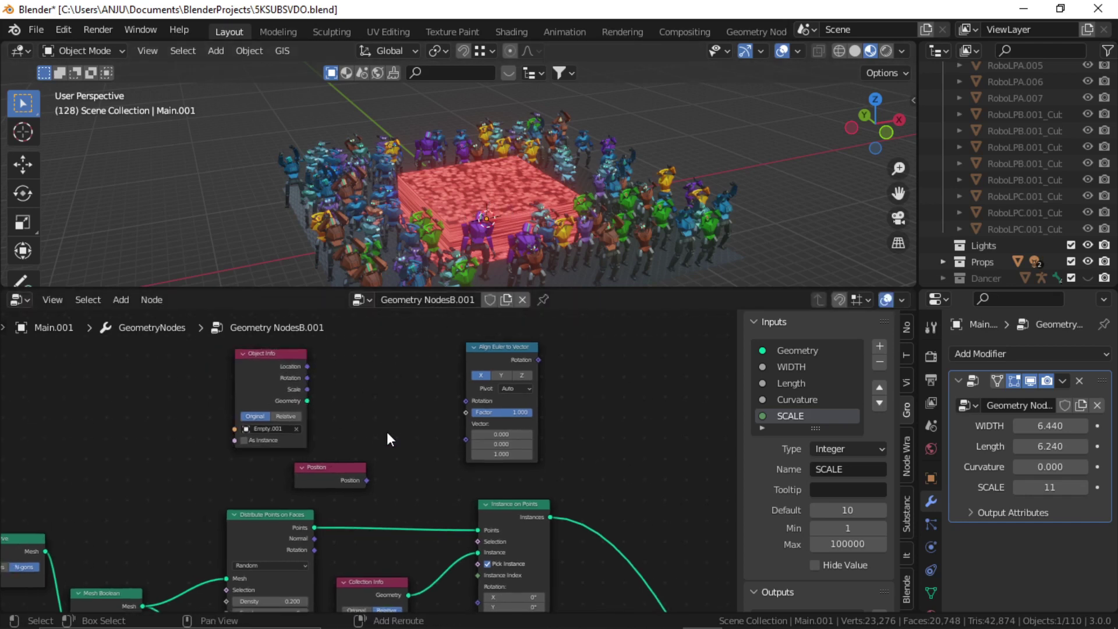
# Add a Vector Math node between Object Info and Align Euler to Vector, and set its operation to Subtract.
pyautogui.hotkey('shift', 'a')
pyautogui.click(340, 287)
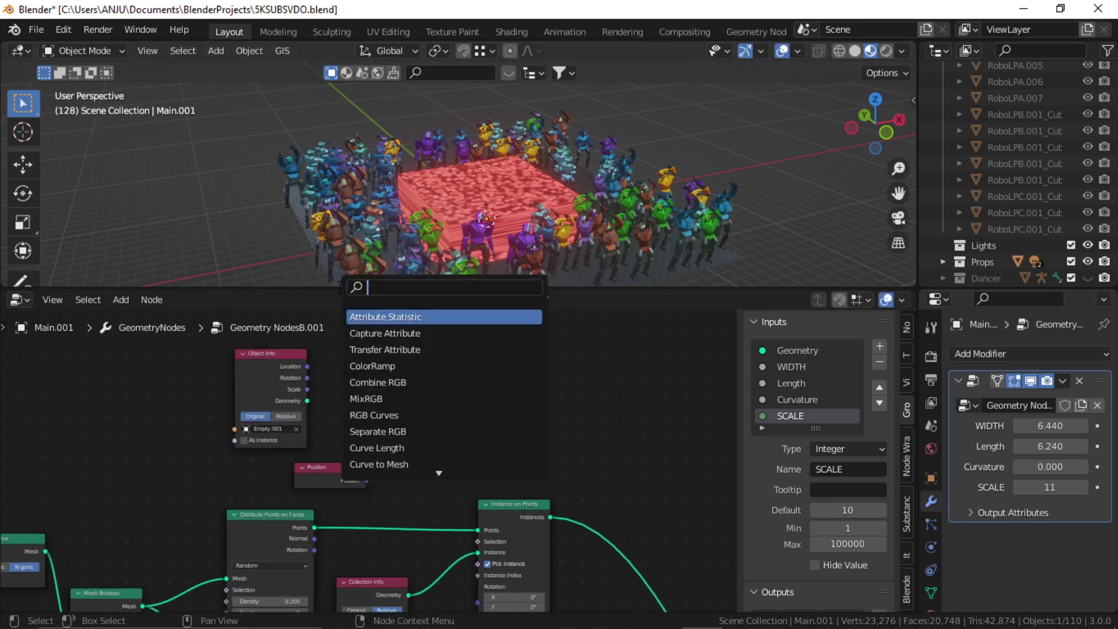
pyautogui.write('vec')
pyautogui.click(375, 333)
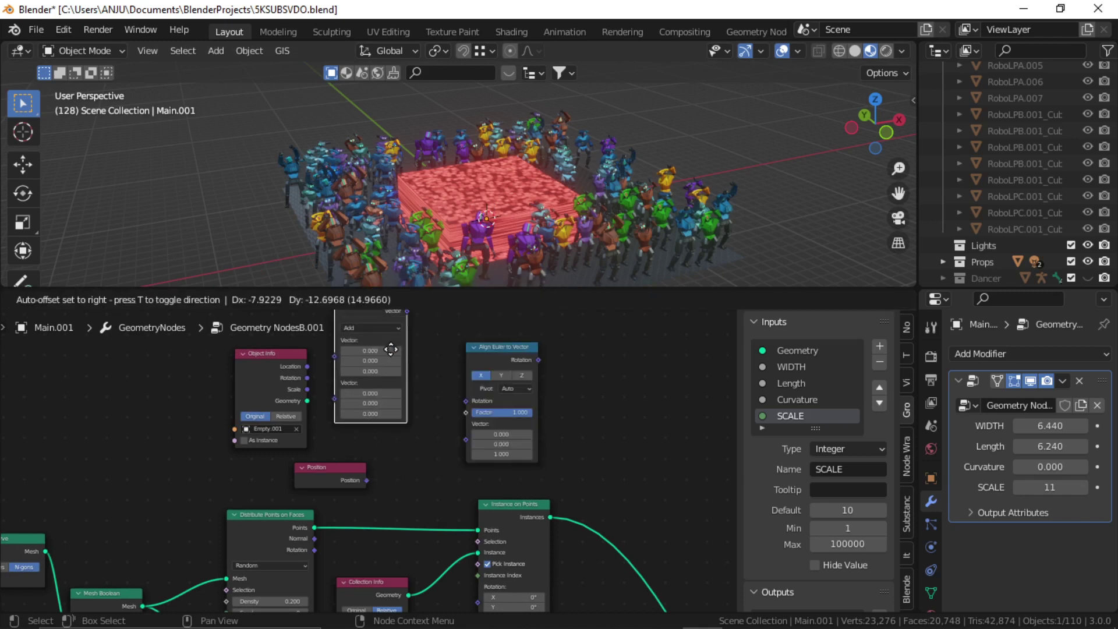
pyautogui.click(384, 347)
pyautogui.click(385, 351)
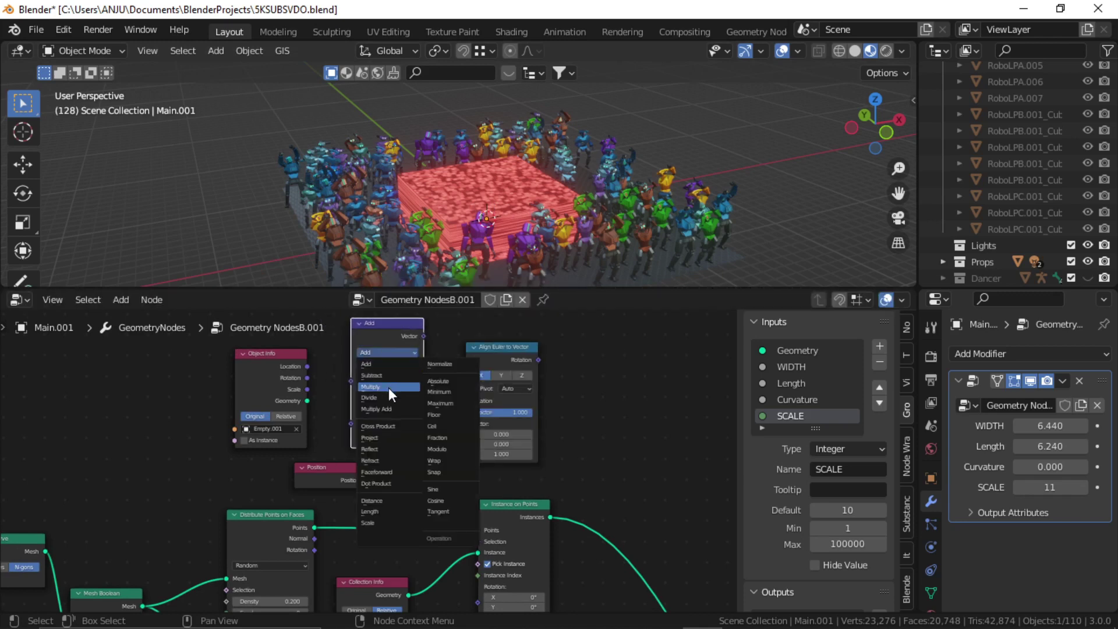
pyautogui.click(390, 375)
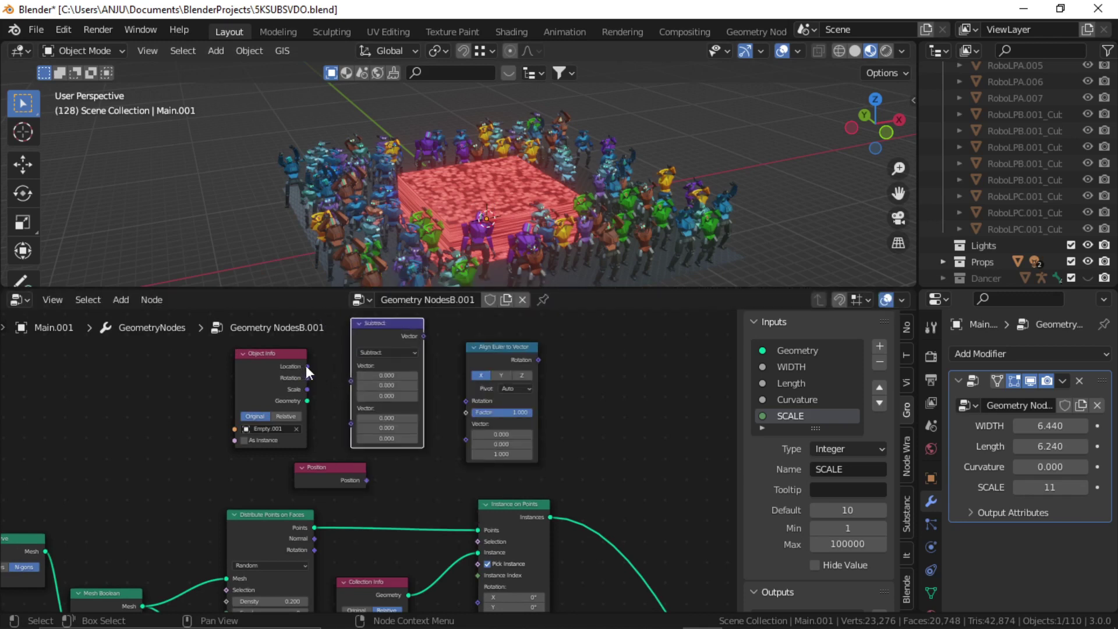
# Feed the empty's Location and the Position into Subtract, and connect its result to the Vector input of Align Euler to Vector.
pyautogui.moveTo(308, 366); pyautogui.dragTo(352, 384)
pyautogui.moveTo(361, 481); pyautogui.dragTo(351, 392)
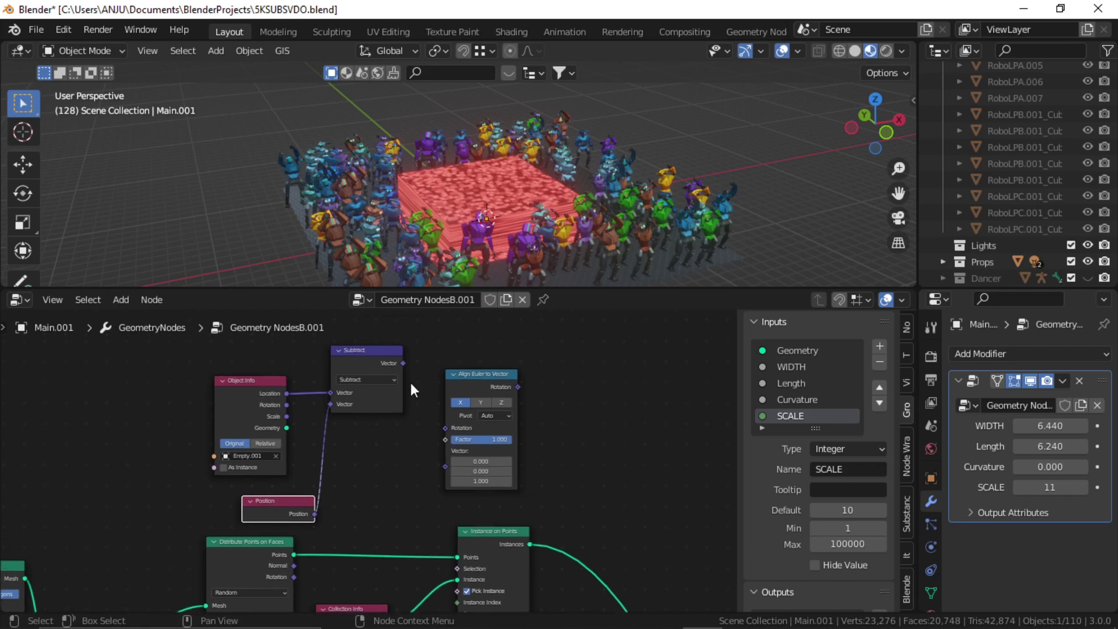
pyautogui.moveTo(403, 363); pyautogui.dragTo(445, 466)
pyautogui.moveTo(490, 377); pyautogui.dragTo(490, 368)
# Connect the Align Euler to Vector rotation to the Rotation input of Instance on Points and check the robots' orientation.
pyautogui.scroll(-4, 557, 401)
pyautogui.moveTo(558, 465); pyautogui.dragTo(522, 403, button='middle')
pyautogui.scroll(1, 522, 402)
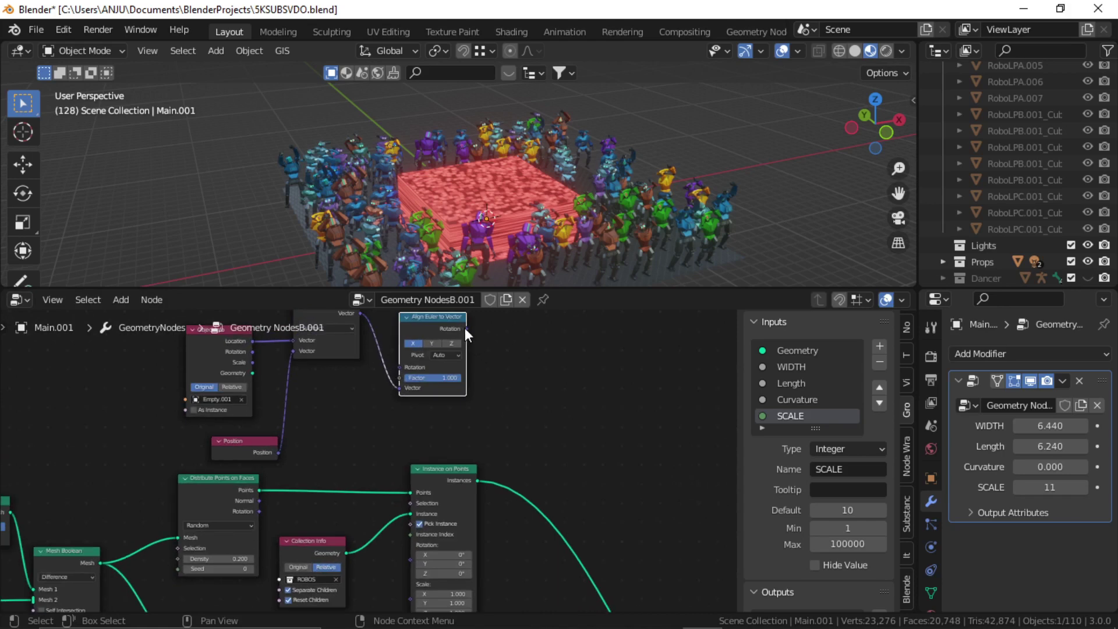
pyautogui.moveTo(466, 329); pyautogui.dragTo(413, 556)
pyautogui.moveTo(553, 169); pyautogui.dragTo(513, 198, button='middle')
pyautogui.scroll(-2, 513, 170)
pyautogui.moveTo(536, 246); pyautogui.dragTo(528, 204, button='middle')
pyautogui.scroll(2, 527, 204)
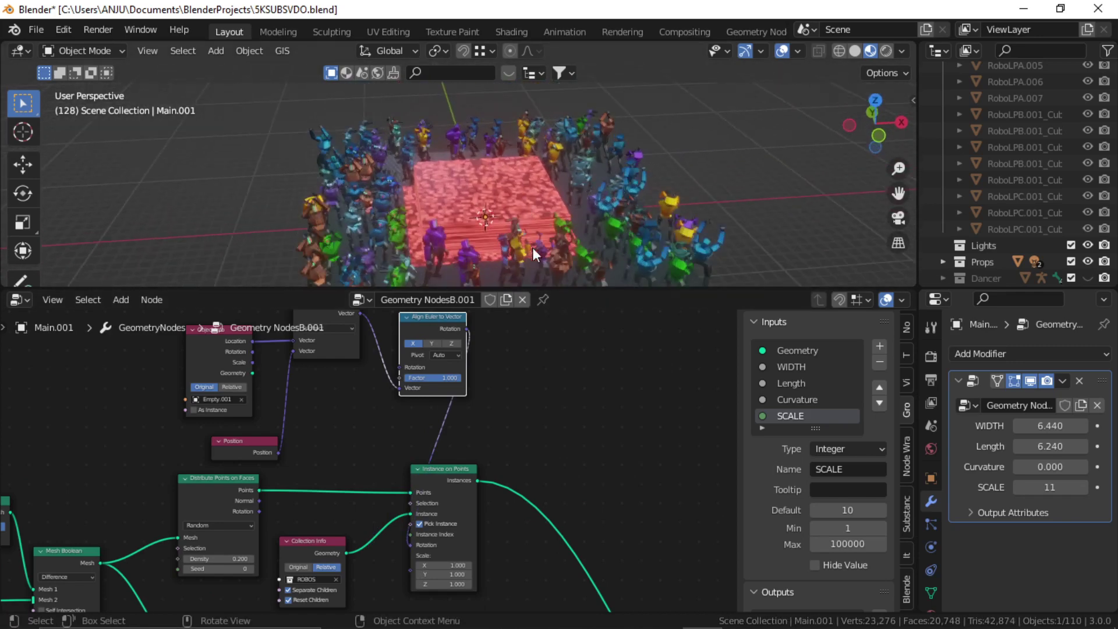
# Set the Align Euler to Vector axis to Y and check which way the robots face.
pyautogui.moveTo(527, 355); pyautogui.dragTo(562, 442, button='middle')
pyautogui.moveTo(444, 407); pyautogui.dragTo(427, 407)
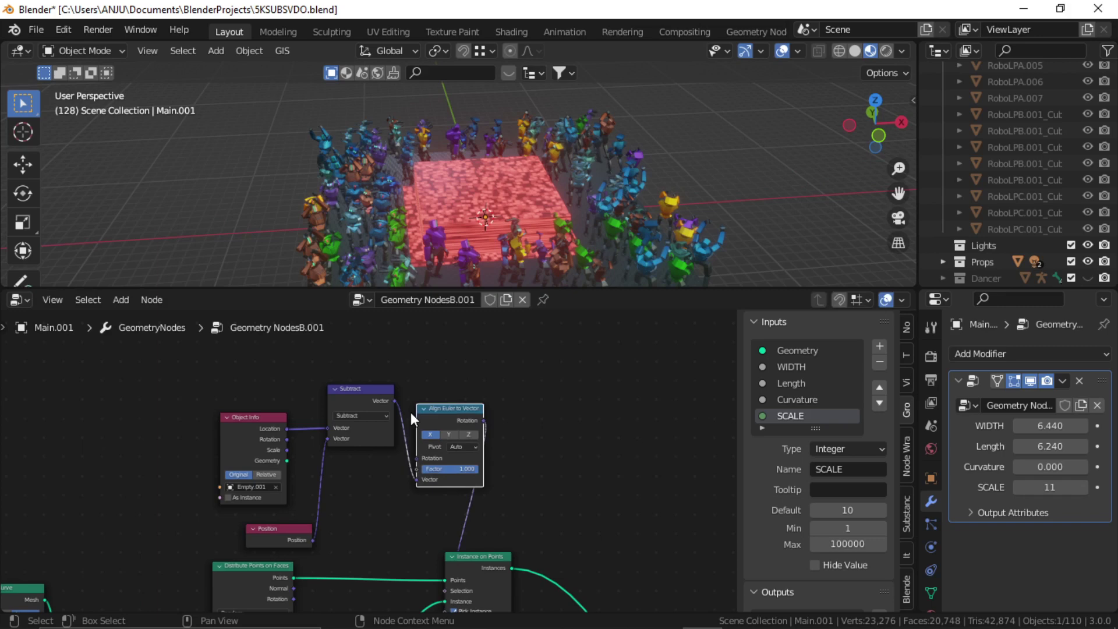
pyautogui.click(448, 435)
pyautogui.moveTo(506, 145); pyautogui.dragTo(542, 146, button='middle')
pyautogui.moveTo(516, 182); pyautogui.dragTo(463, 174, button='middle')
pyautogui.scroll(-3, 495, 449)
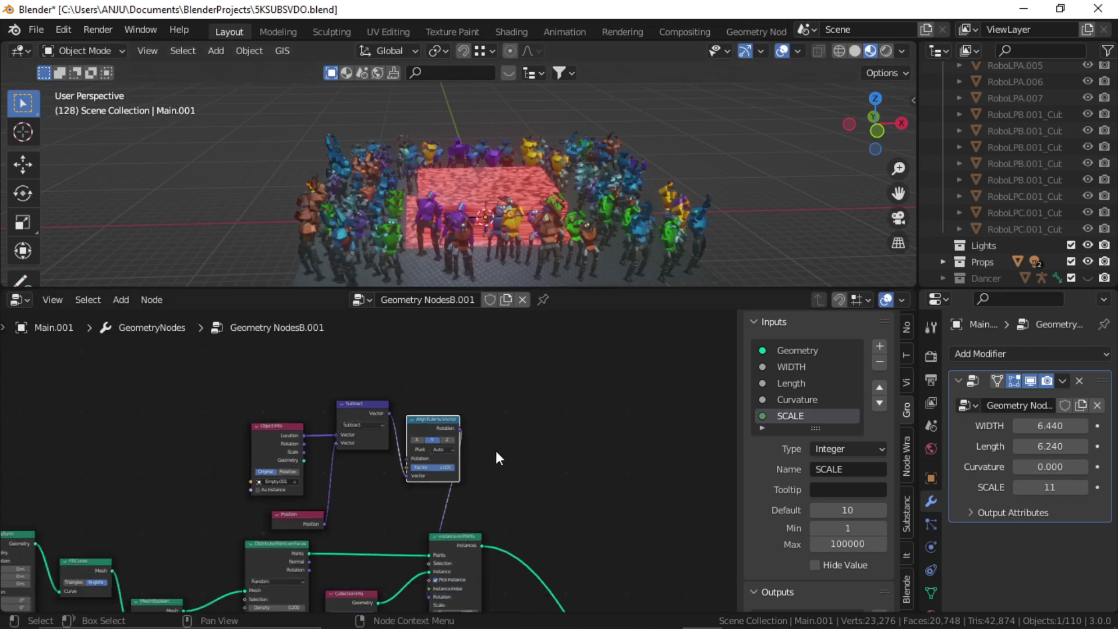
# Insert a Rotate Instances node on the link after Instance on Points.
pyautogui.moveTo(497, 450); pyautogui.dragTo(435, 341, button='middle')
pyautogui.scroll(4, 509, 417)
pyautogui.hotkey('shift', 'a')
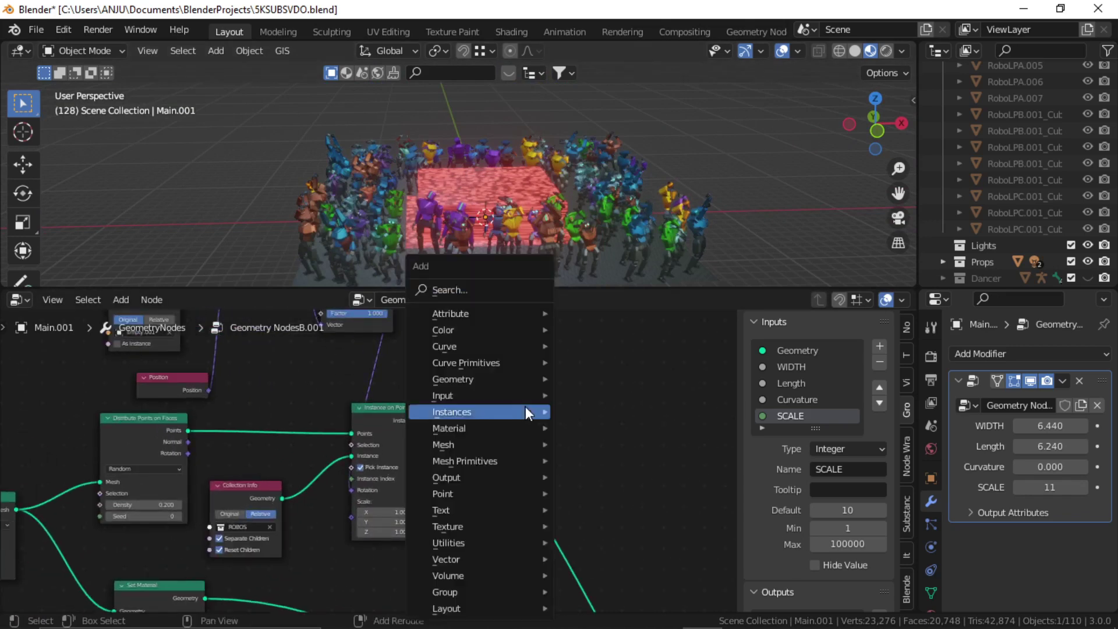
pyautogui.click(477, 284)
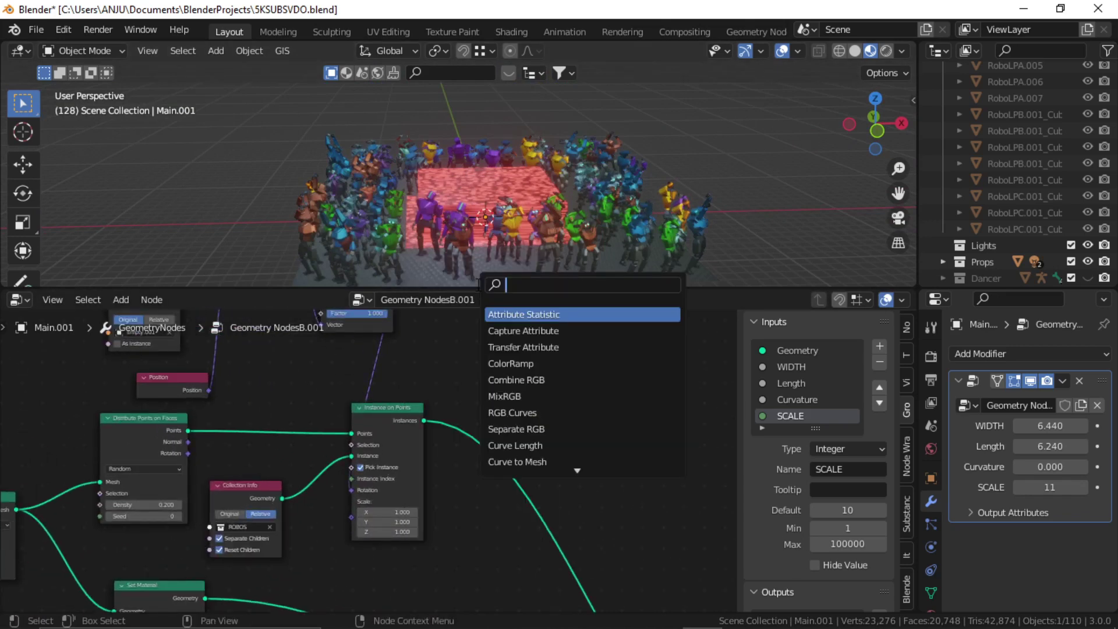
pyautogui.write('rota')
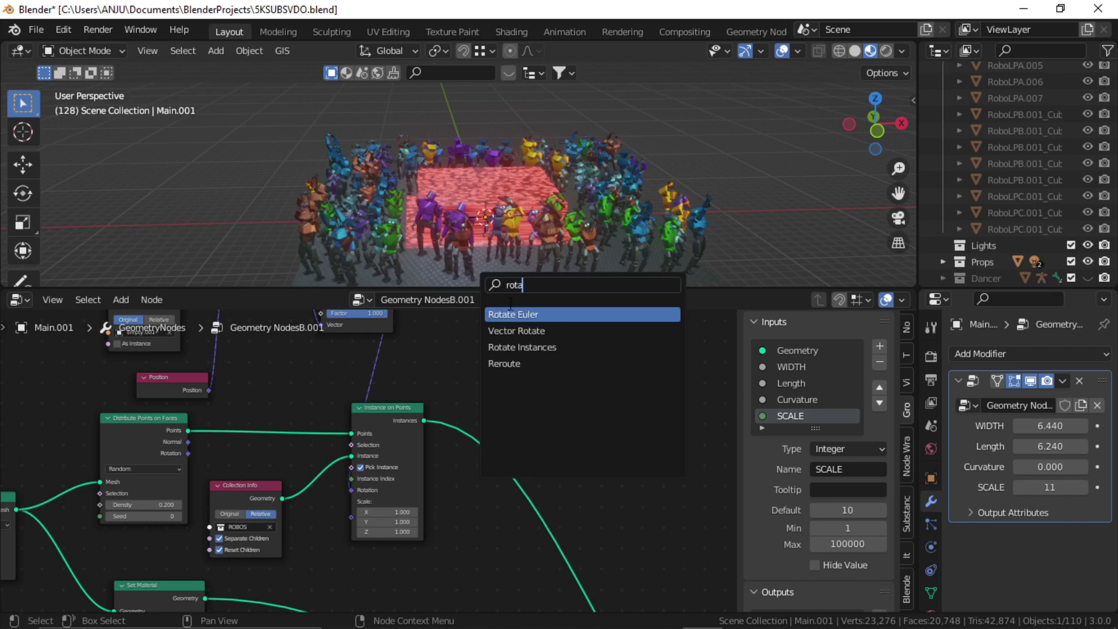
pyautogui.click(531, 346)
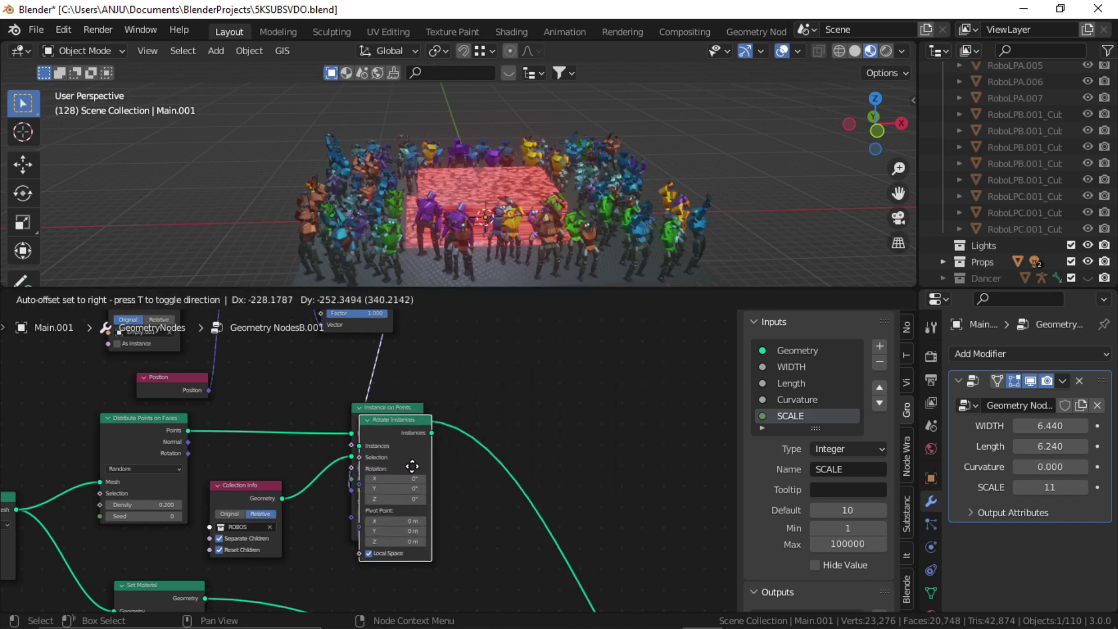
pyautogui.click(505, 474)
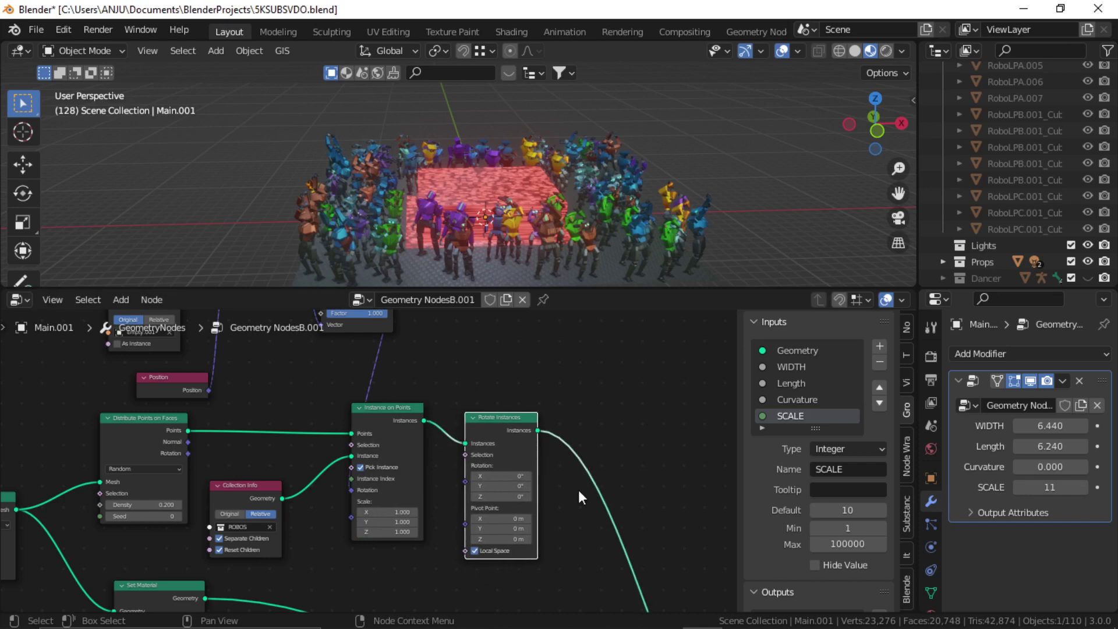
# Set the Z rotation of the Rotate Instances node to 180°.
pyautogui.scroll(2, 576, 498)
pyautogui.moveTo(507, 555); pyautogui.dragTo(423, 543, button='middle')
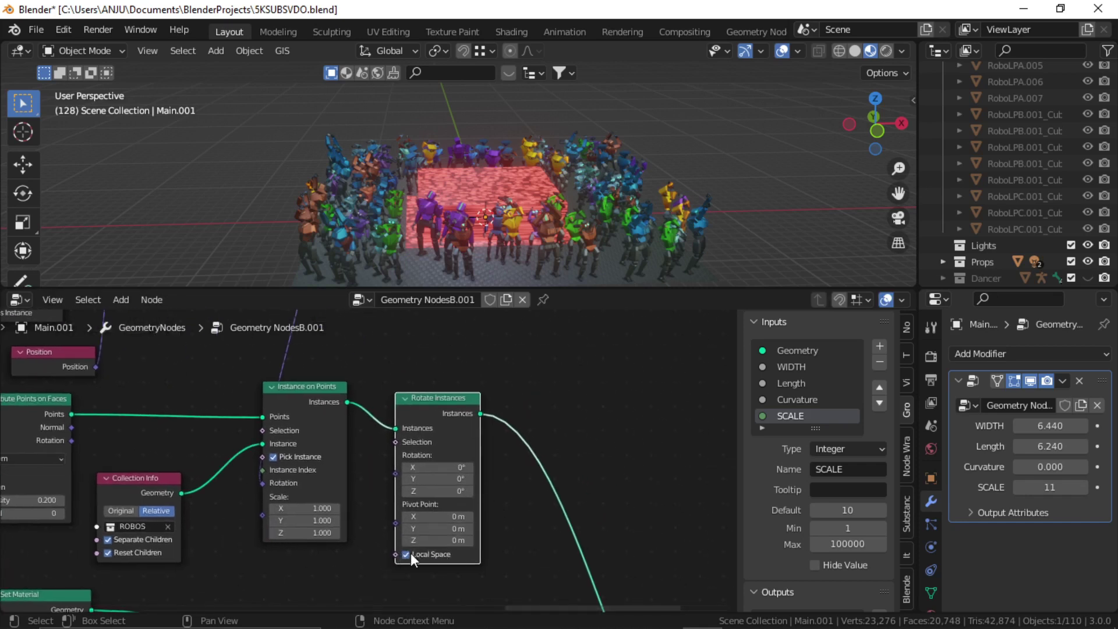
pyautogui.moveTo(410, 553); pyautogui.dragTo(420, 577, button='middle')
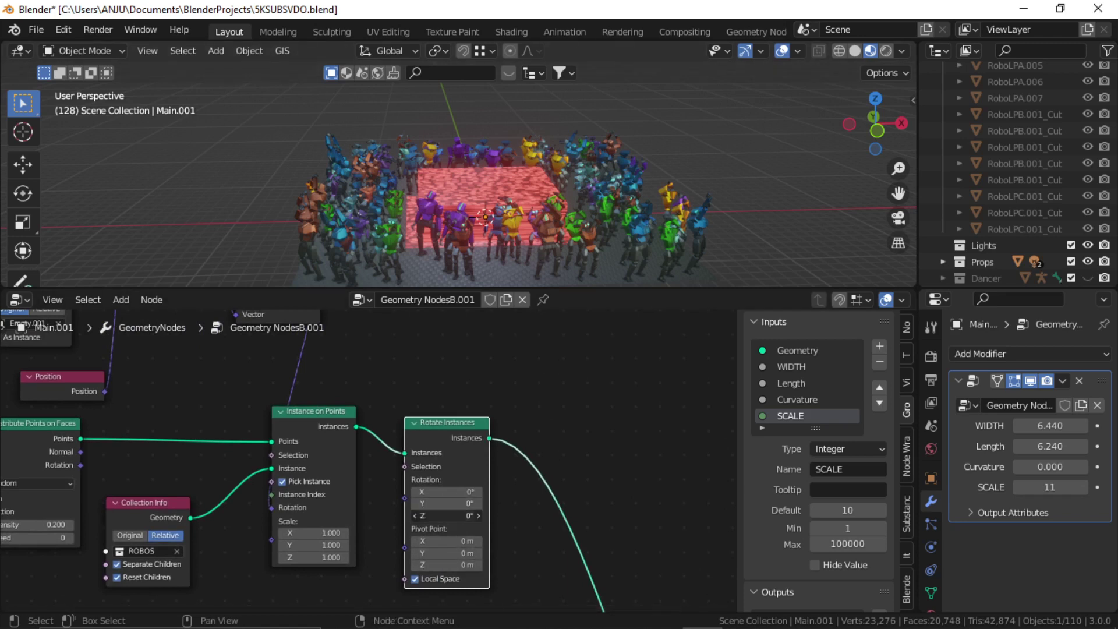
pyautogui.moveTo(431, 516)
pyautogui.mouseDown()
pyautogui.moveTo(483, 516)
pyautogui.moveTo(431, 516)
pyautogui.mouseUp()
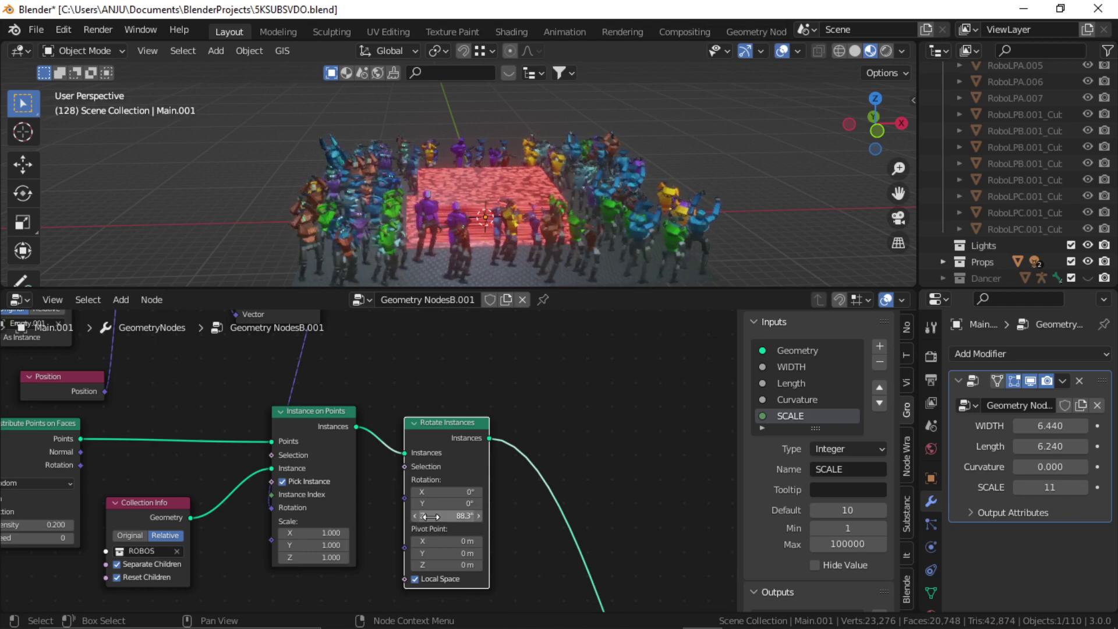
pyautogui.write('0')
pyautogui.press('Return')
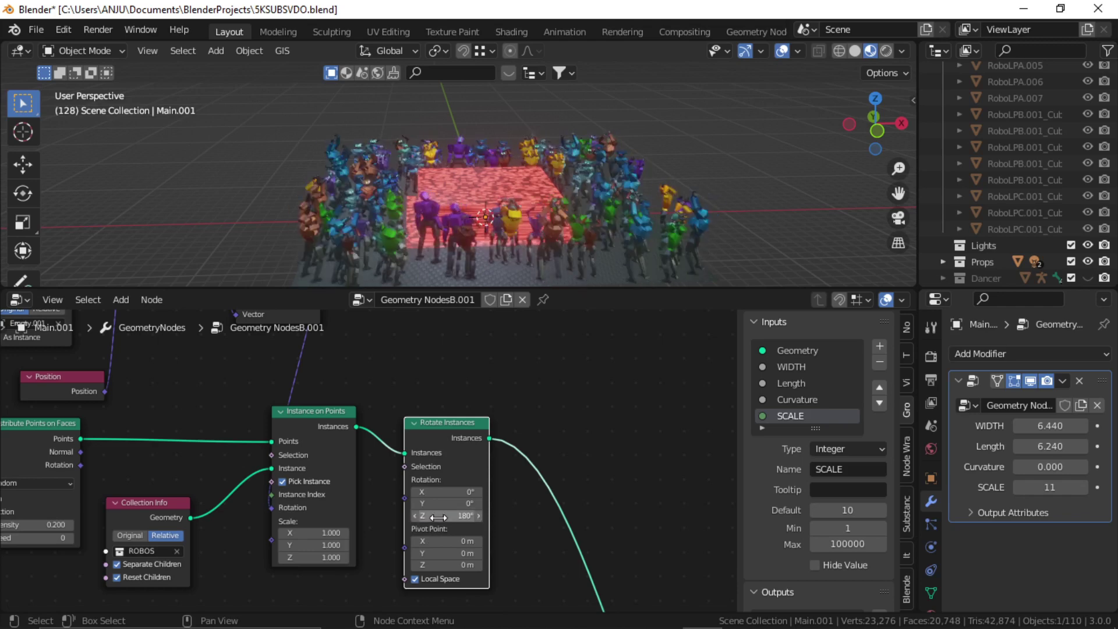
# Examine the finished crowd stage in 5KSUBS.blend and the layout of its Geometry NodesB node tree.
pyautogui.moveTo(822, 196); pyautogui.dragTo(477, 204, button='middle')
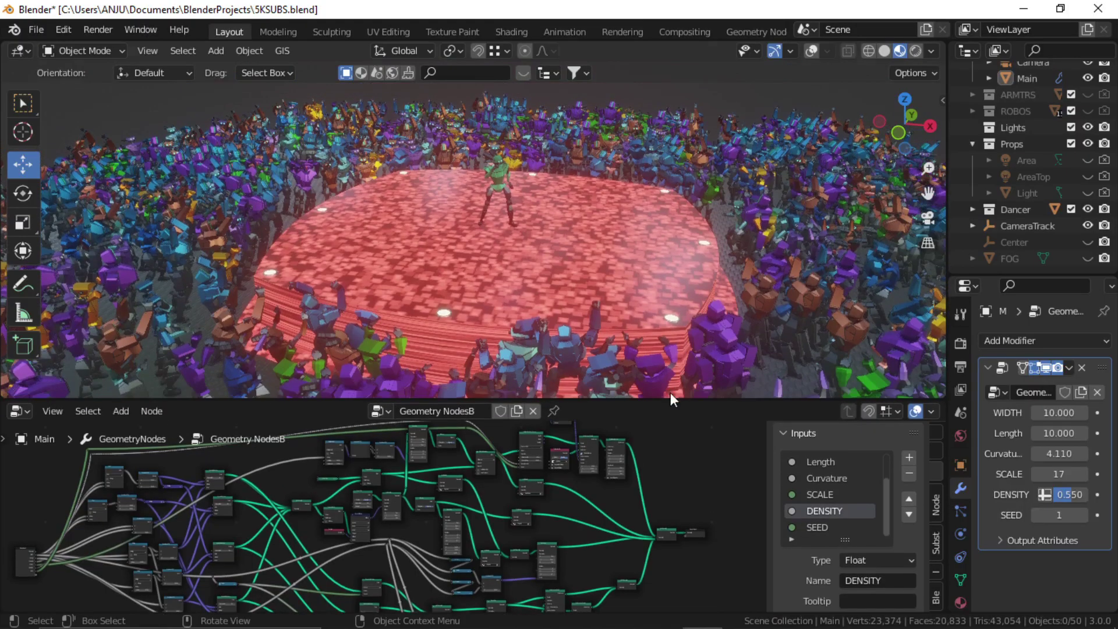
pyautogui.moveTo(602, 243); pyautogui.dragTo(592, 382, button='middle')
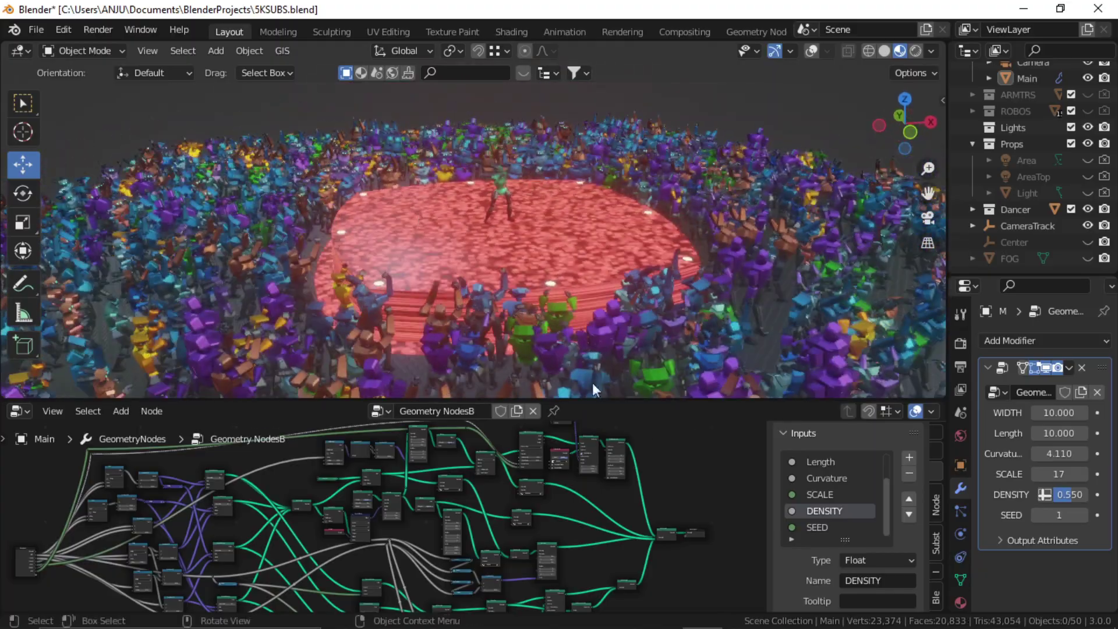
pyautogui.moveTo(701, 400); pyautogui.dragTo(715, 285)
pyautogui.moveTo(556, 423)
pyautogui.mouseDown(button='middle')
pyautogui.moveTo(567, 402)
pyautogui.moveTo(571, 414)
pyautogui.moveTo(564, 405)
pyautogui.mouseUp(button='middle')
pyautogui.scroll(1, 472, 453)
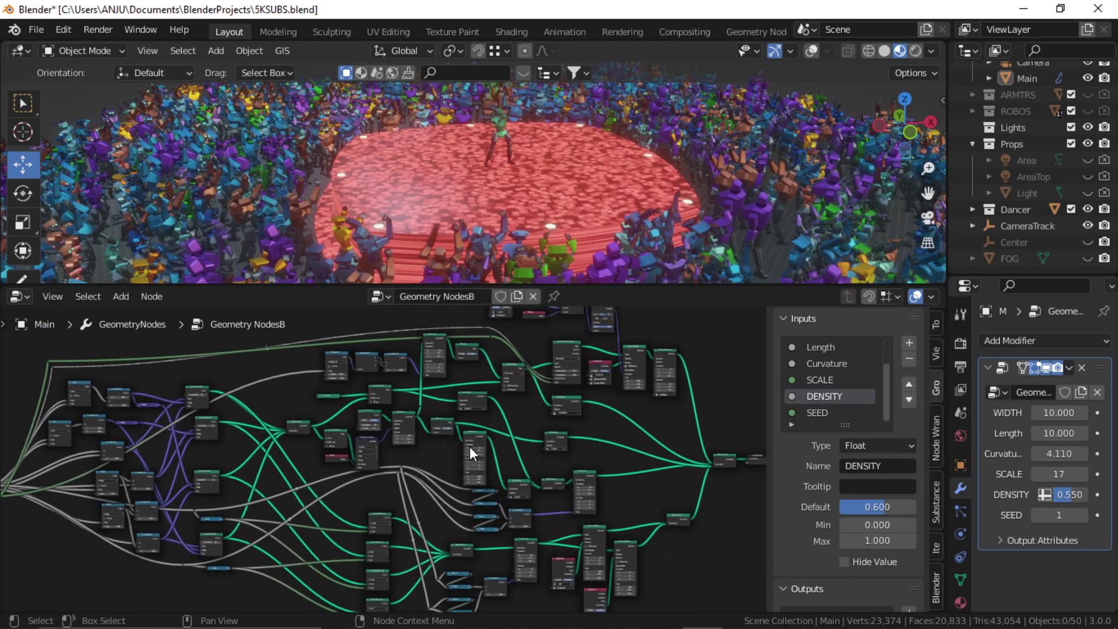
pyautogui.moveTo(491, 464); pyautogui.dragTo(489, 427, button='middle')
pyautogui.scroll(4, 477, 477)
pyautogui.moveTo(454, 568); pyautogui.dragTo(414, 522, button='middle')
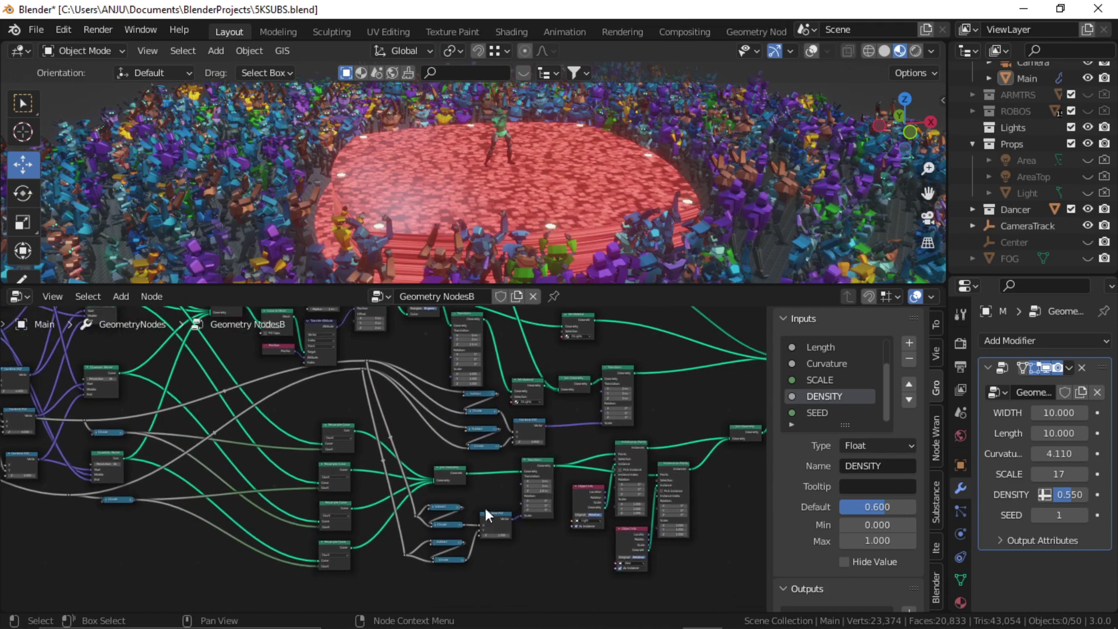
# Inspect the circular stage and surrounding robots from above and from the side, and review the complete Geometry NodesB network from inputs to output.
pyautogui.moveTo(487, 514); pyautogui.dragTo(466, 561, button='middle')
pyautogui.moveTo(538, 422); pyautogui.dragTo(515, 539, button='middle')
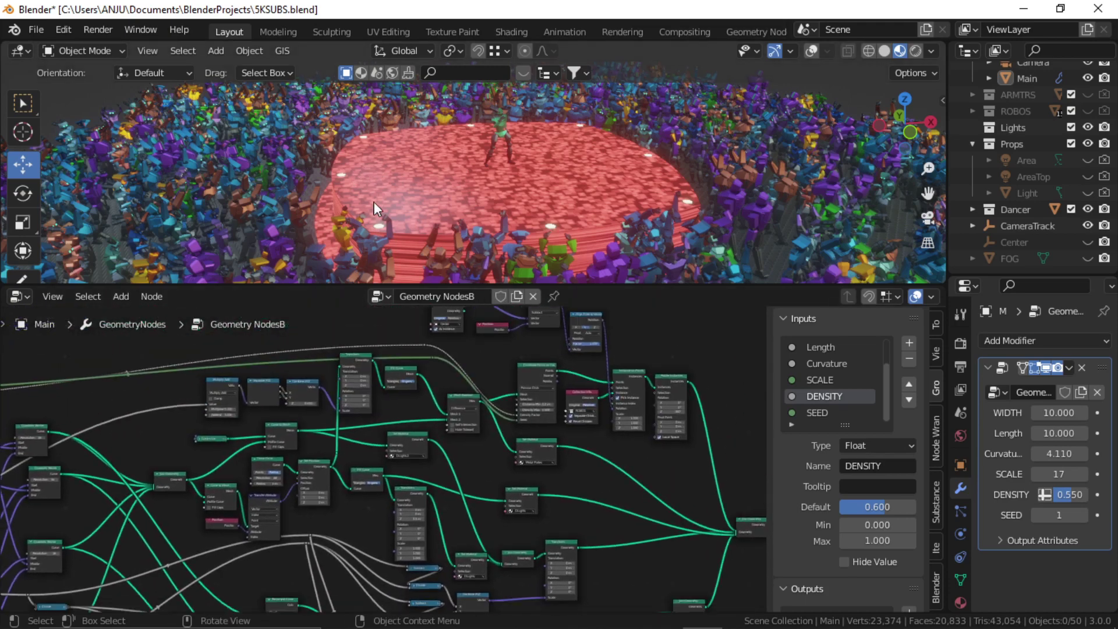
pyautogui.moveTo(632, 250); pyautogui.dragTo(326, 189, button='middle')
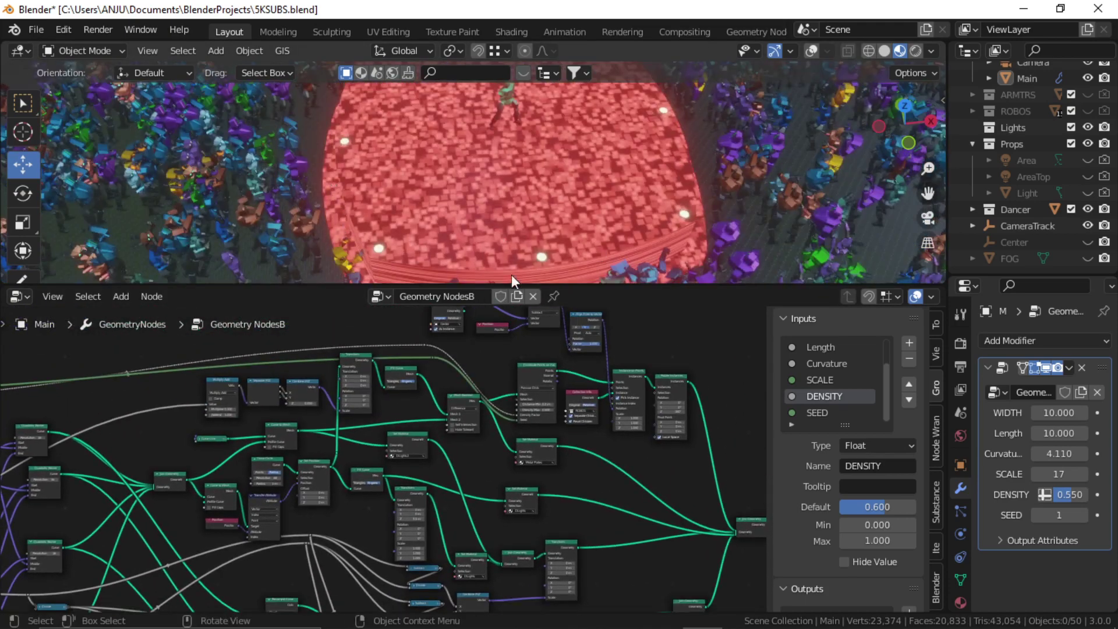
pyautogui.scroll(-2, 524, 188)
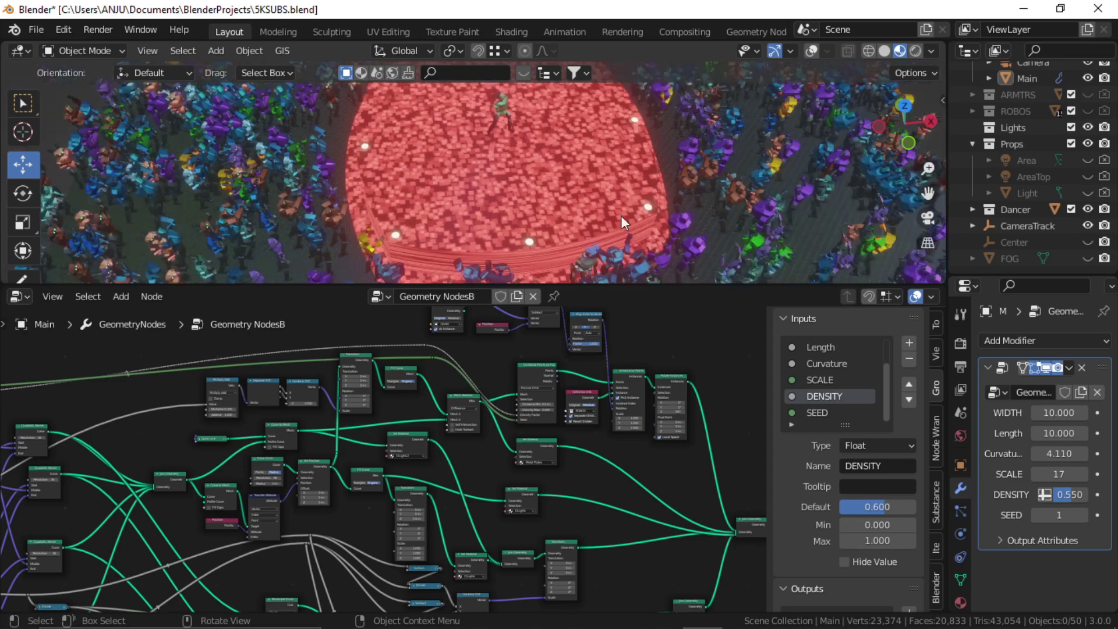
pyautogui.scroll(-2, 528, 201)
pyautogui.moveTo(529, 202); pyautogui.dragTo(541, 148, button='middle')
pyautogui.scroll(3, 542, 148)
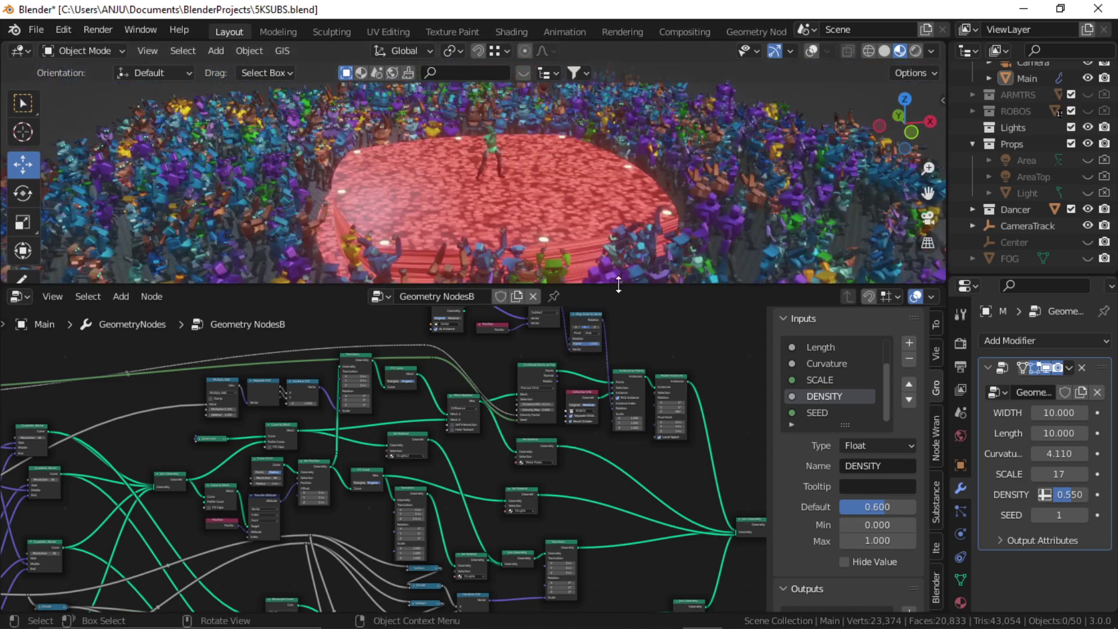
pyautogui.scroll(-3, 540, 392)
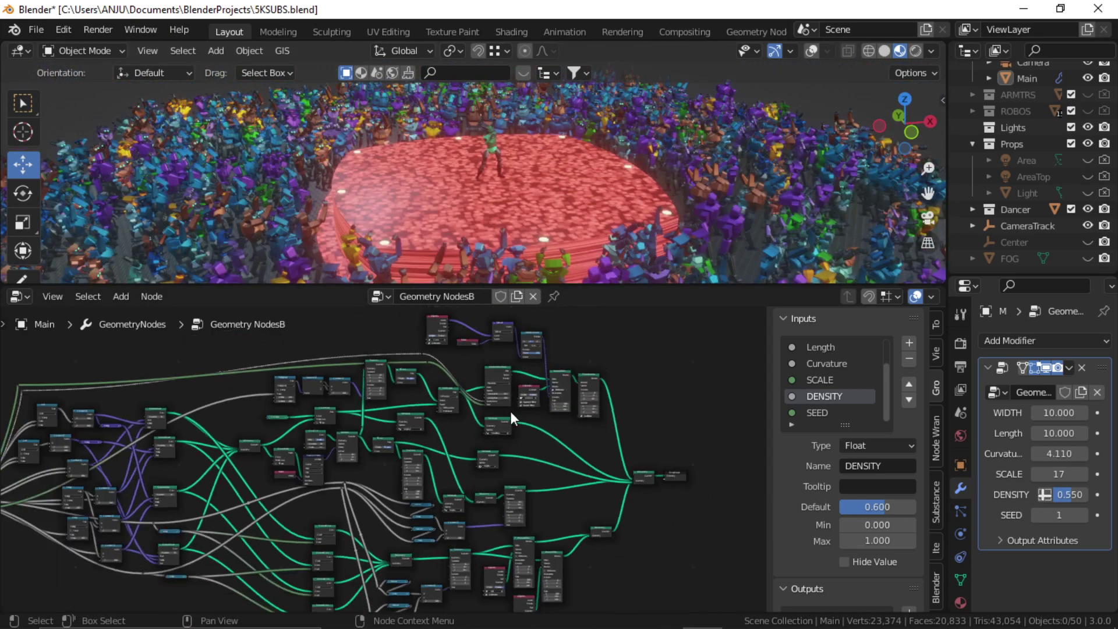
pyautogui.moveTo(510, 411); pyautogui.dragTo(560, 401, button='middle')
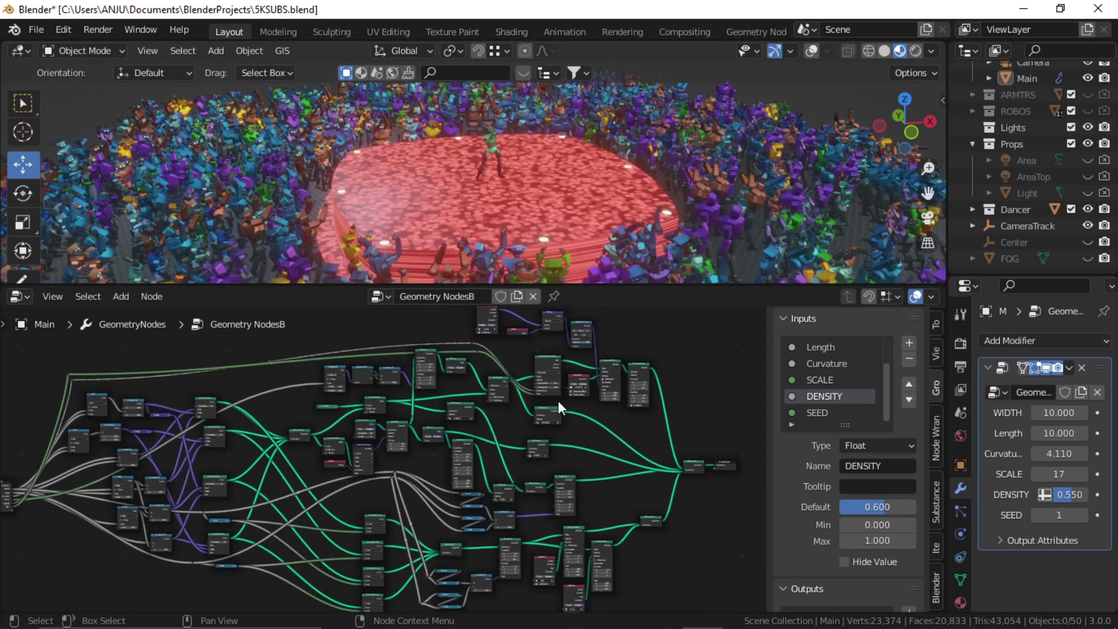
pyautogui.scroll(2, 556, 405)
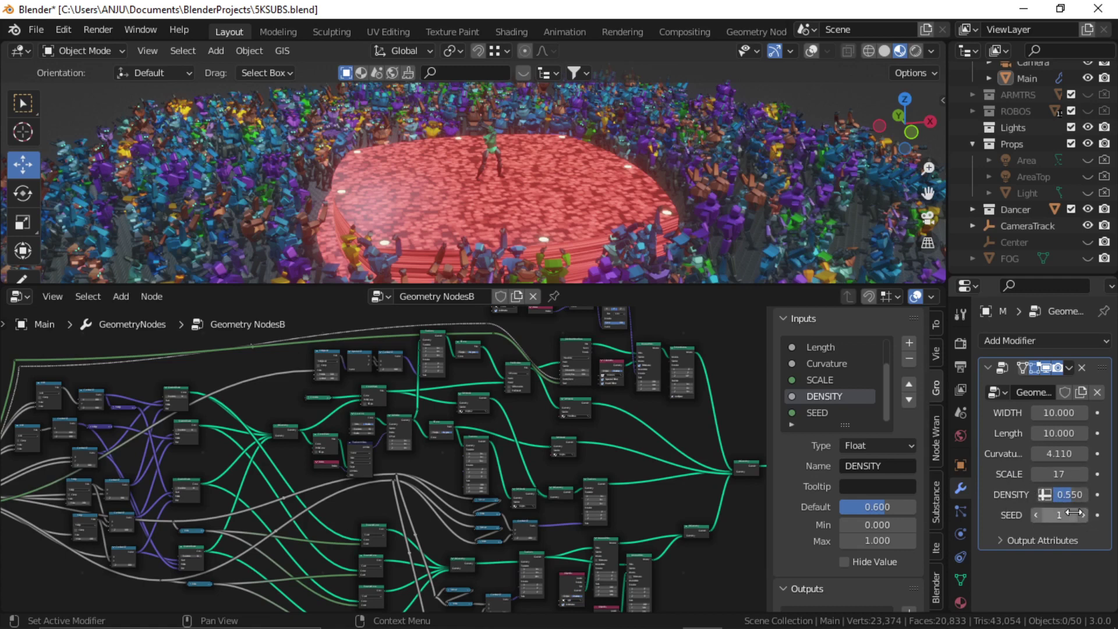
pyautogui.scroll(-4, 606, 406)
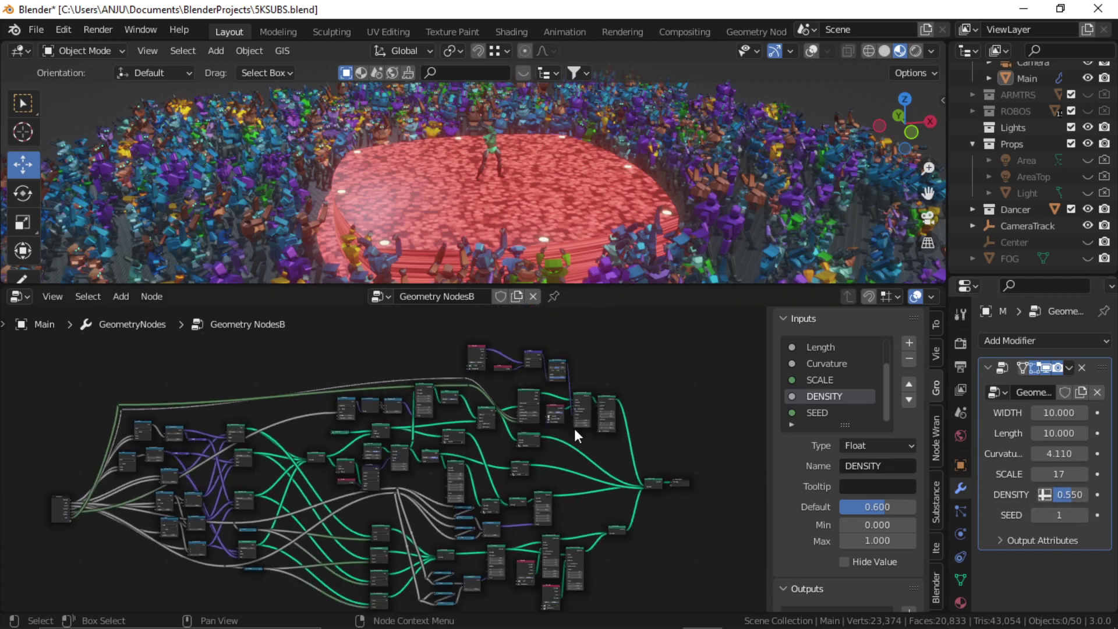
pyautogui.moveTo(574, 429); pyautogui.dragTo(577, 422, button='middle')
# Enlarge the 3D viewport and switch it to Rendered shading to view the lit stage and crowd from several angles.
pyautogui.moveTo(676, 285); pyautogui.dragTo(675, 363)
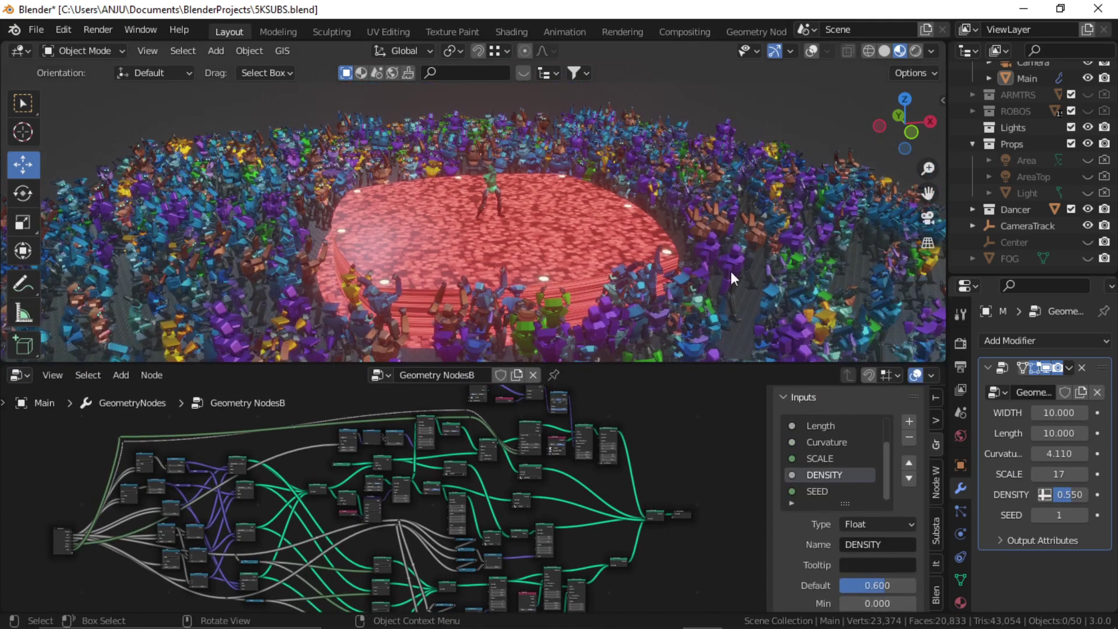
pyautogui.click(910, 48)
pyautogui.moveTo(549, 204)
pyautogui.mouseDown(button='middle')
pyautogui.moveTo(452, 184)
pyautogui.moveTo(456, 194)
pyautogui.moveTo(645, 219)
pyautogui.moveTo(517, 200)
pyautogui.moveTo(491, 222)
pyautogui.moveTo(592, 210)
pyautogui.moveTo(386, 209)
pyautogui.mouseUp(button='middle')
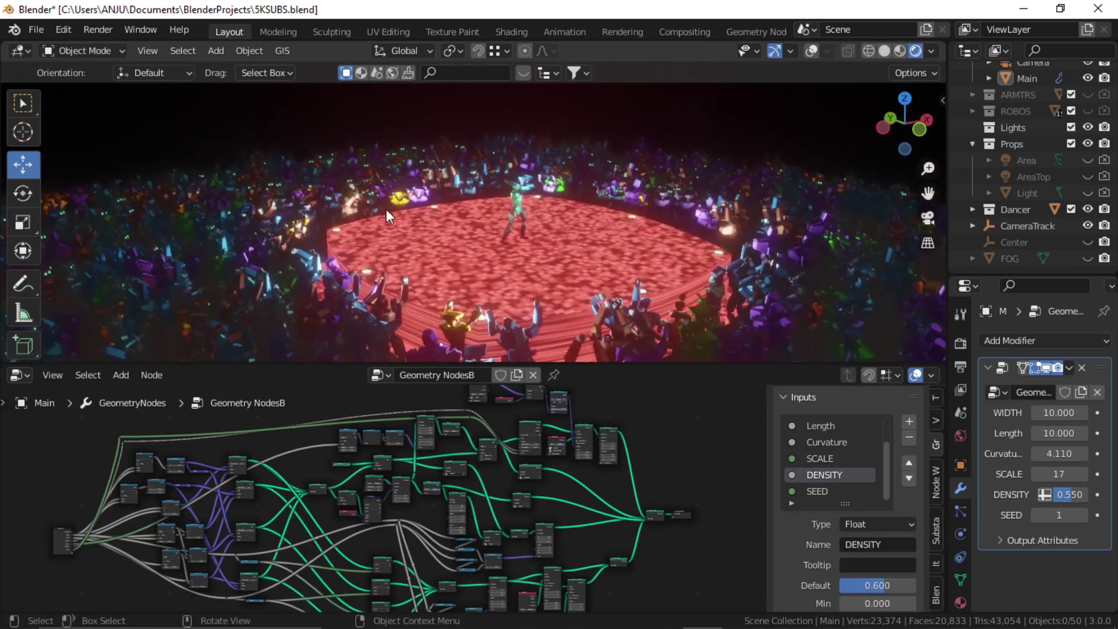
pyautogui.moveTo(547, 240); pyautogui.dragTo(629, 248, button='middle')
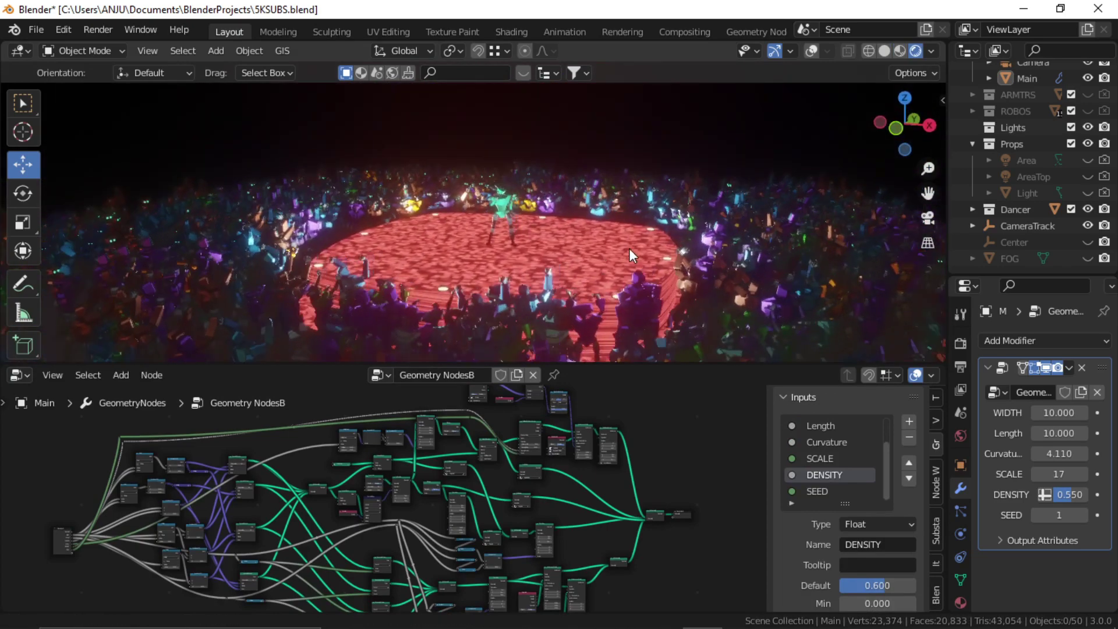